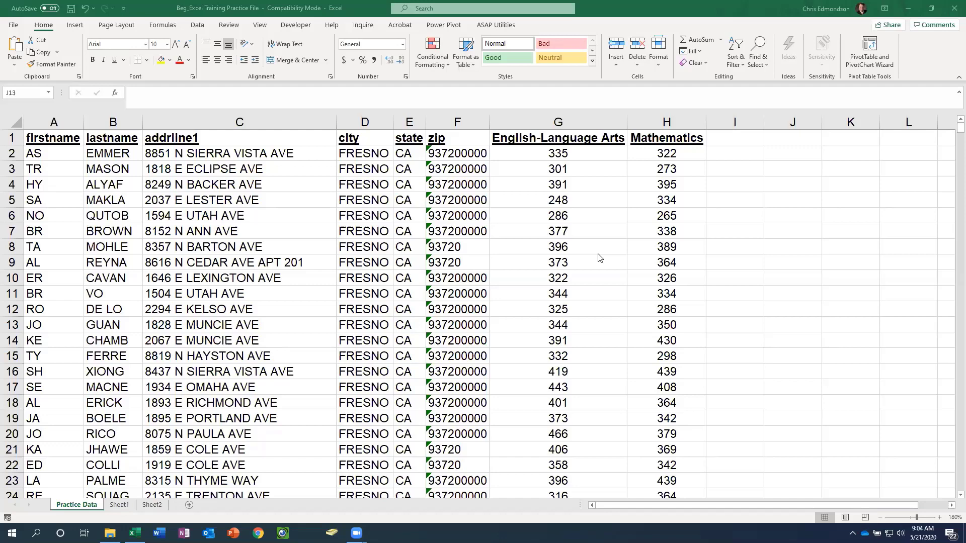
Select all English-Language Arts scores from G2 down and start a new conditional formatting rule for them
{"action": "left_click", "coordinate": [580, 155]}
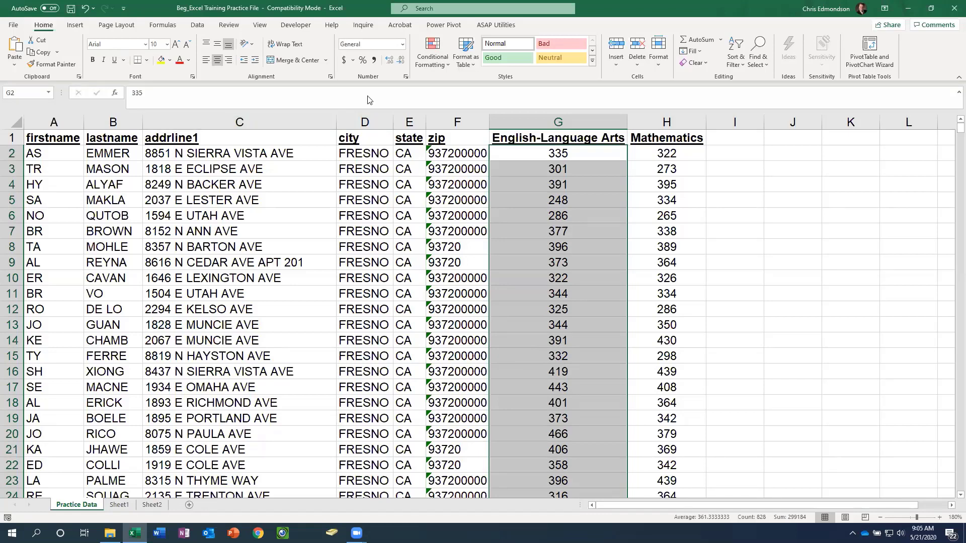
{"action": "left_click", "coordinate": [441, 63]}
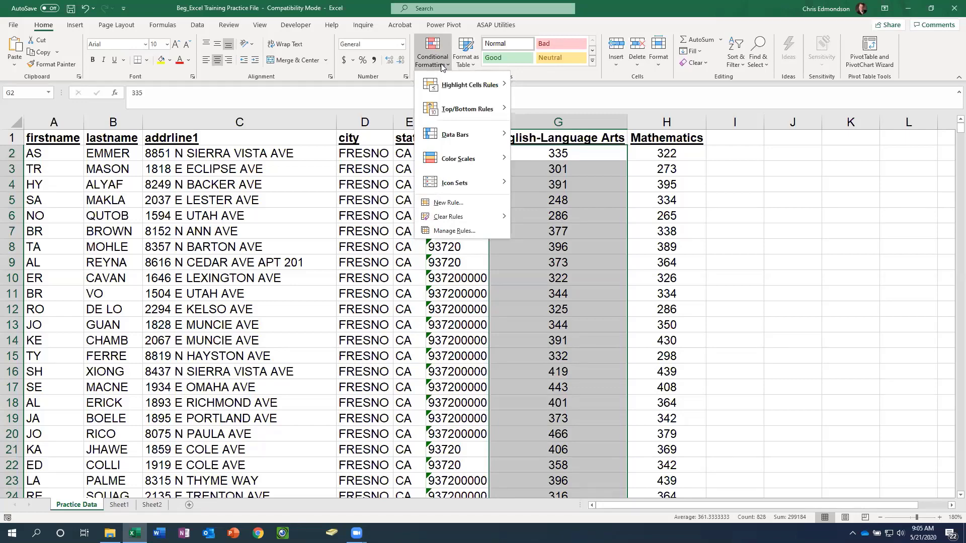
{"action": "mouse_move", "coordinate": [445, 86]}
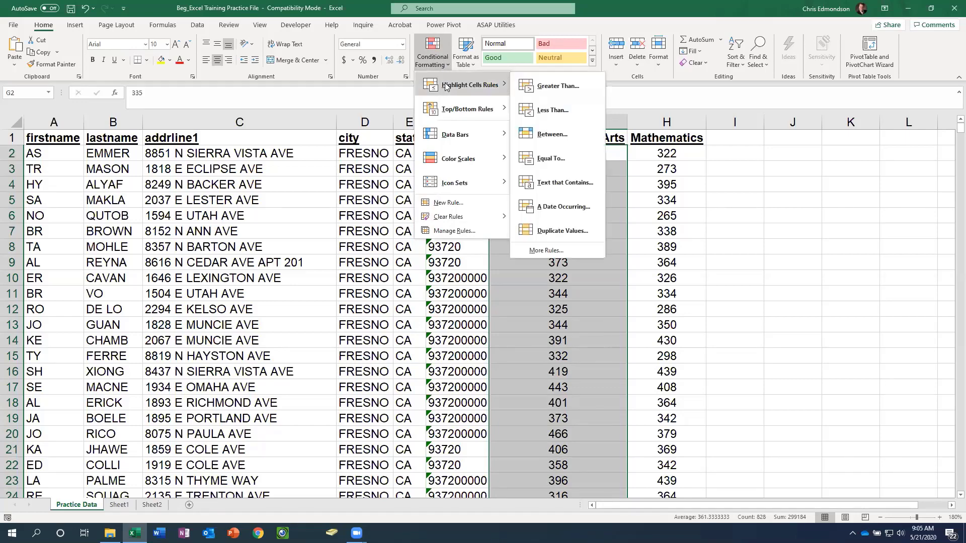
{"action": "mouse_move", "coordinate": [445, 113]}
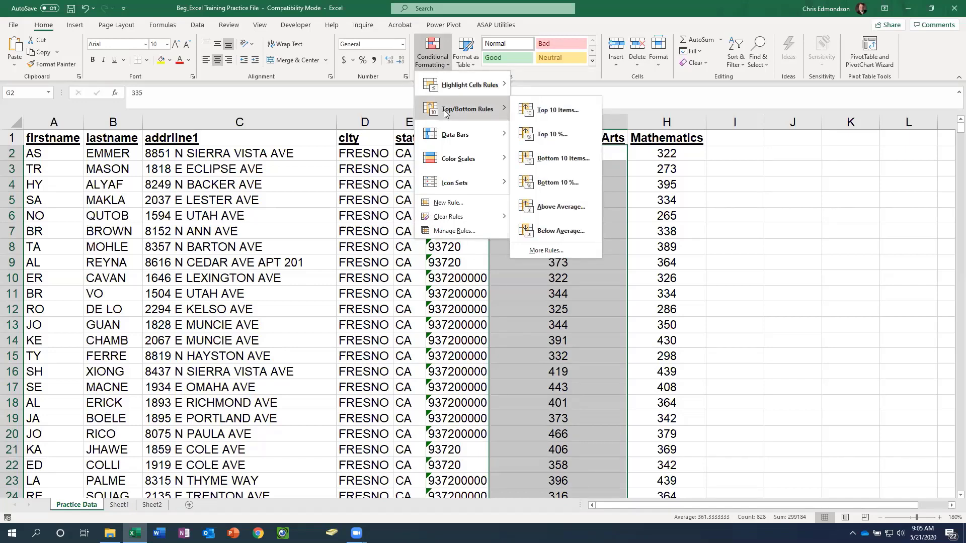
{"action": "mouse_move", "coordinate": [473, 134]}
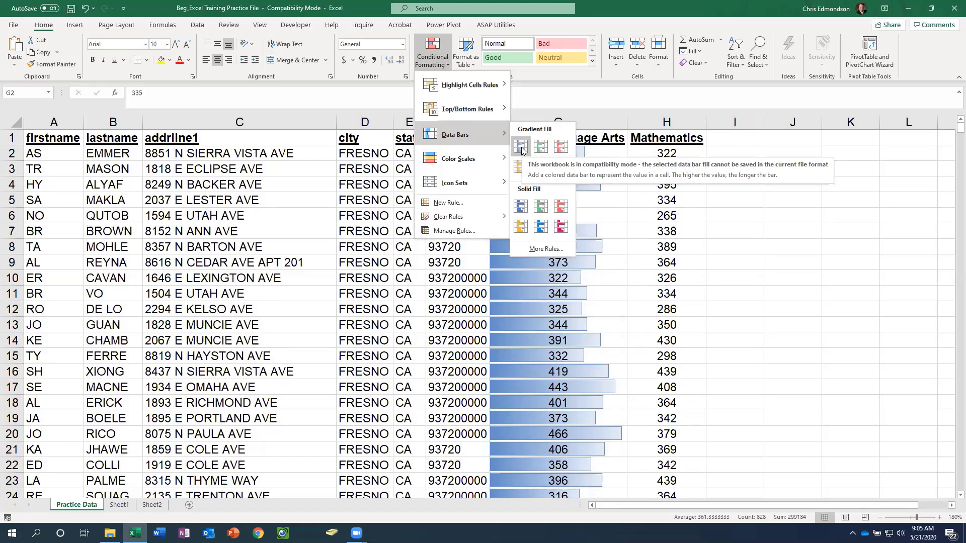
{"action": "mouse_move", "coordinate": [482, 157]}
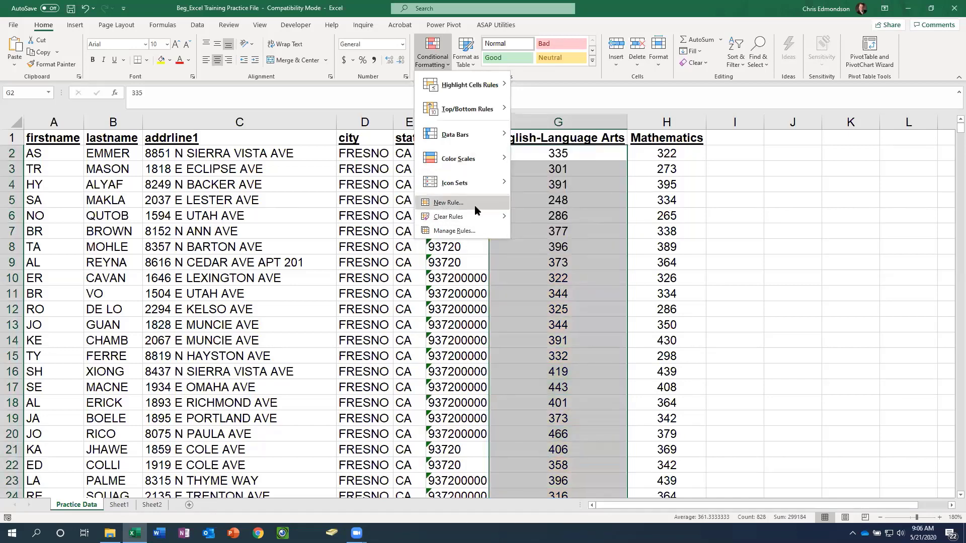
{"action": "left_click", "coordinate": [447, 203]}
{"action": "left_click", "coordinate": [696, 249]}
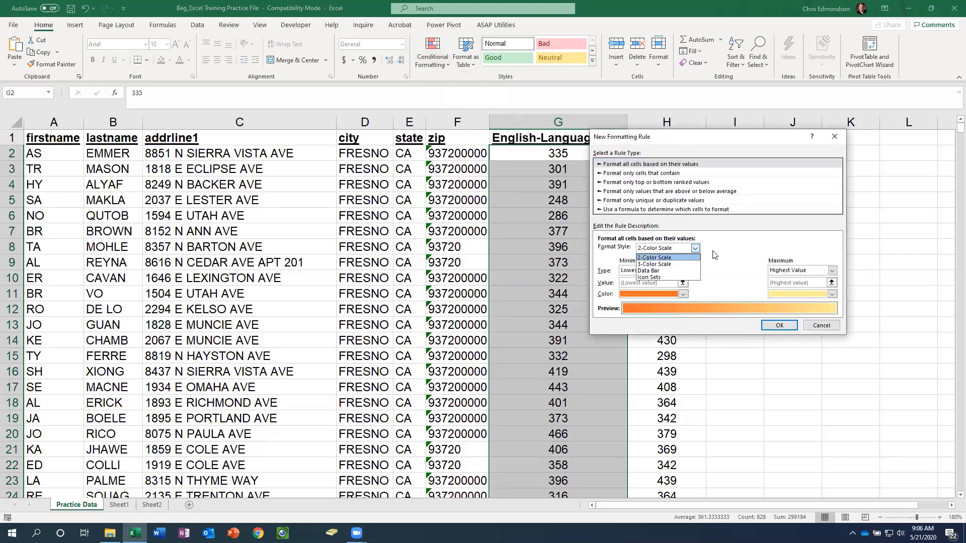
{"action": "left_click", "coordinate": [664, 253]}
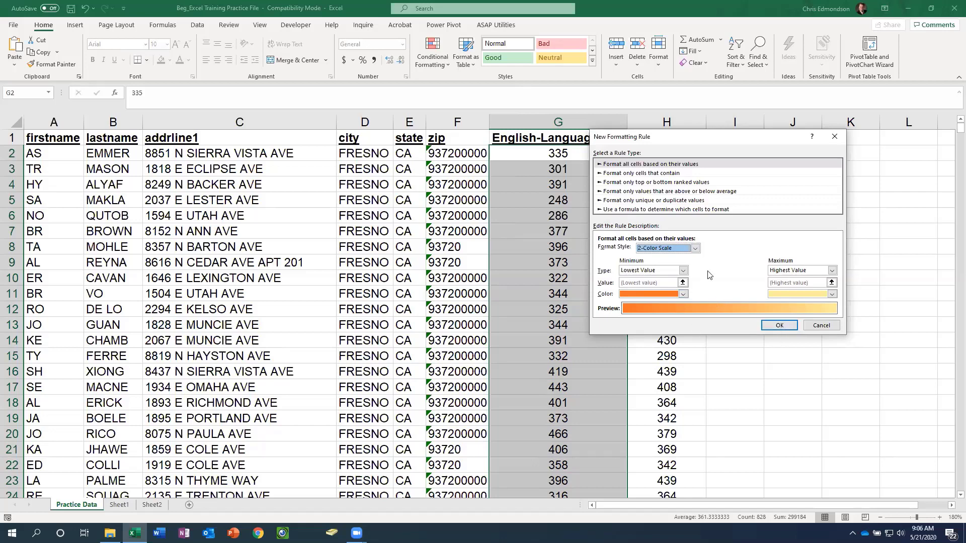
{"action": "left_click", "coordinate": [695, 249]}
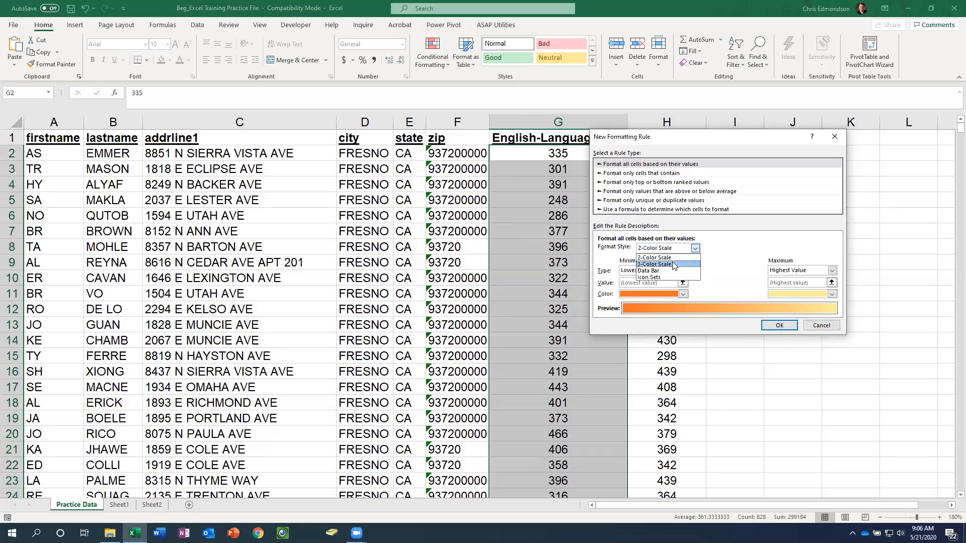
{"action": "left_click", "coordinate": [675, 258]}
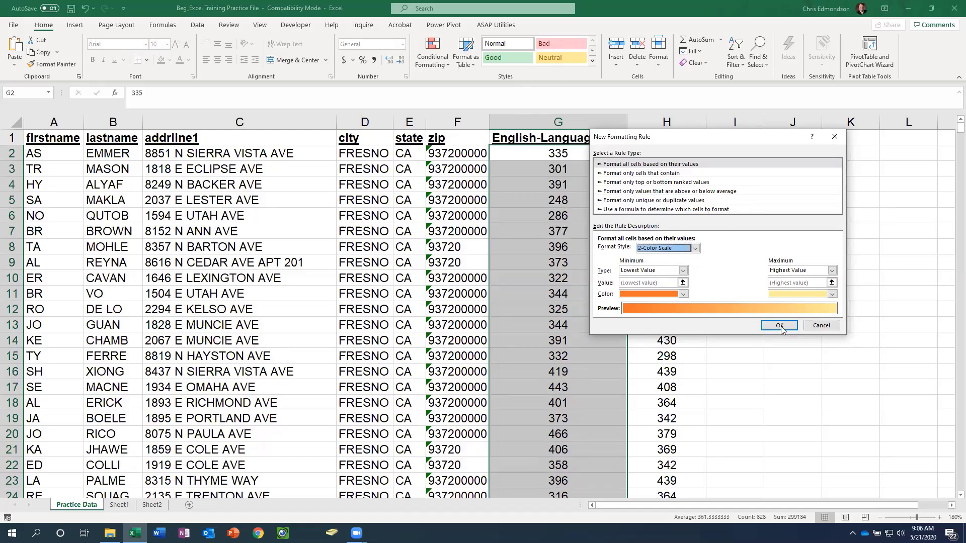
{"action": "left_click", "coordinate": [673, 274]}
{"action": "left_click", "coordinate": [713, 272]}
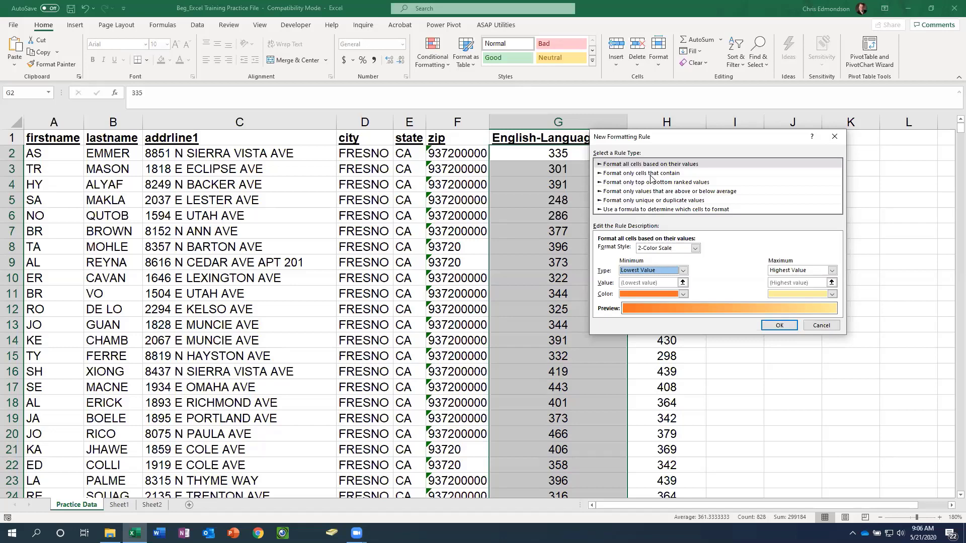
Set the rule to format only cells that contain a cell value less than 300
{"action": "left_click", "coordinate": [652, 173]}
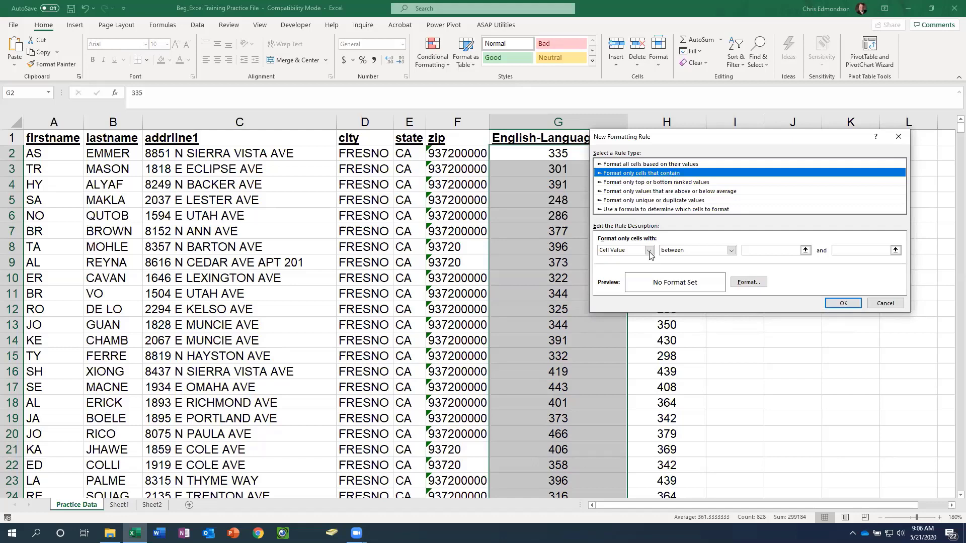
{"action": "left_click", "coordinate": [731, 253]}
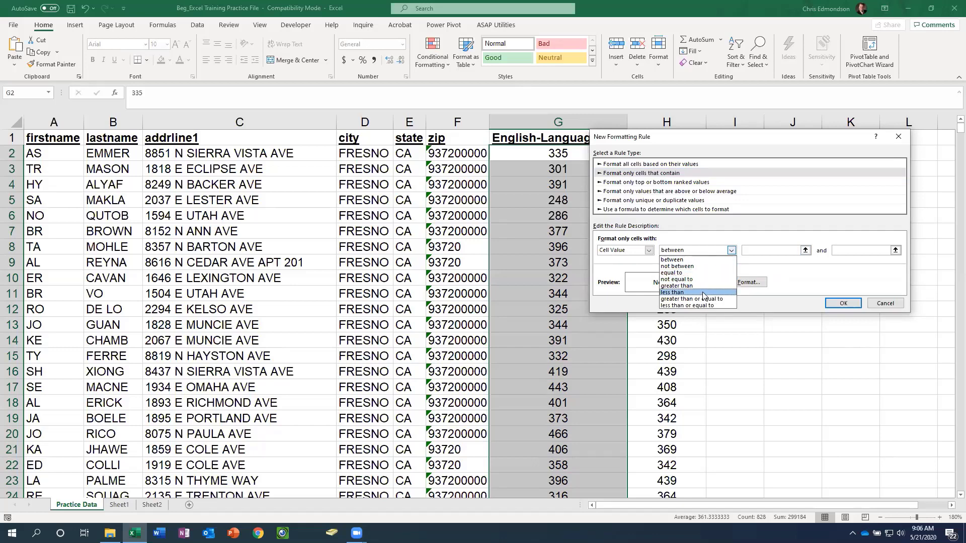
{"action": "left_click", "coordinate": [703, 294]}
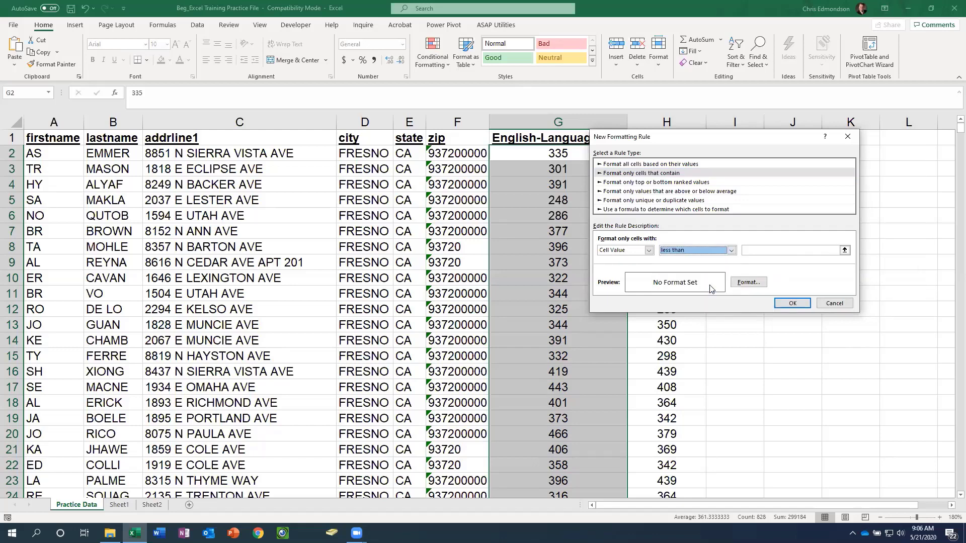
{"action": "left_click", "coordinate": [763, 254]}
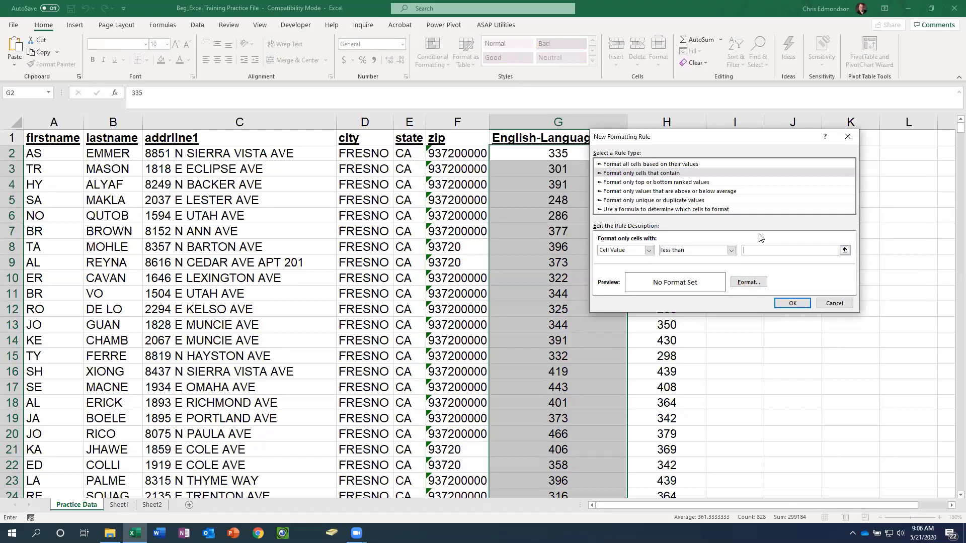
{"action": "type", "text": "300"}
Give the less-than-300 rule a red background fill and apply it to the selected scores
{"action": "left_click", "coordinate": [748, 284]}
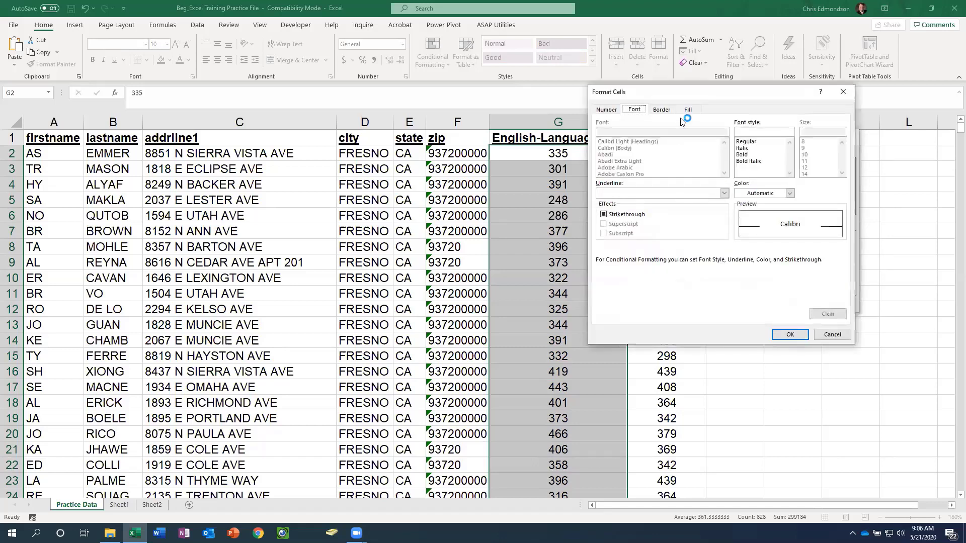
{"action": "left_click", "coordinate": [688, 110]}
{"action": "left_click", "coordinate": [613, 208]}
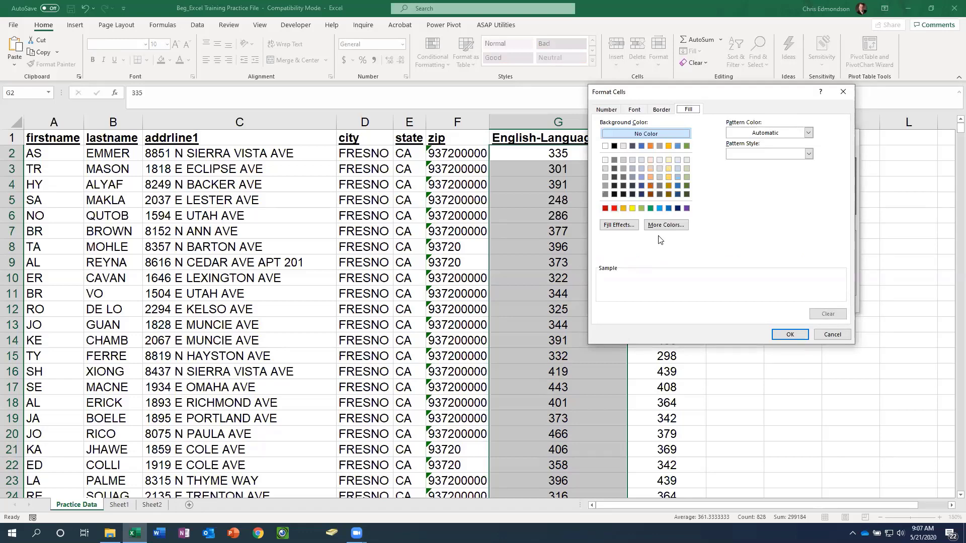
{"action": "left_click", "coordinate": [791, 335]}
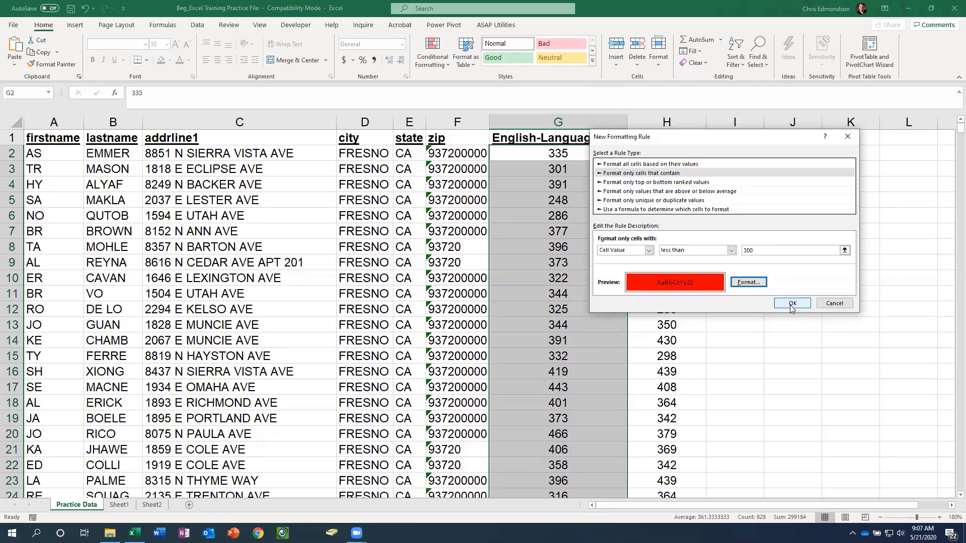
{"action": "left_click", "coordinate": [791, 304]}
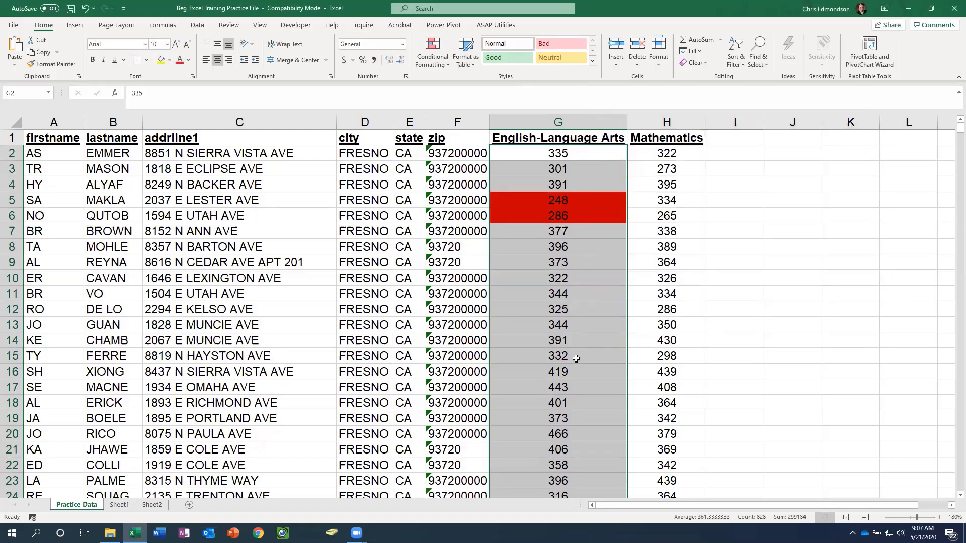
Create a second rule for the English-Language Arts scores that formats only cells with values between 300 and 370
{"action": "scroll", "coordinate": [568, 360], "scroll_direction": "down", "scroll_amount": 1}
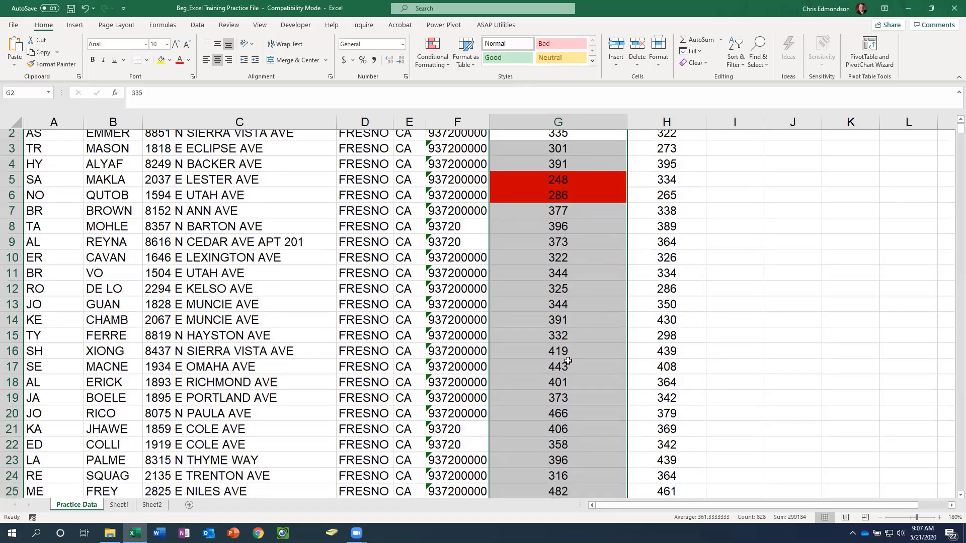
{"action": "scroll", "coordinate": [567, 360], "scroll_direction": "down", "scroll_amount": 10}
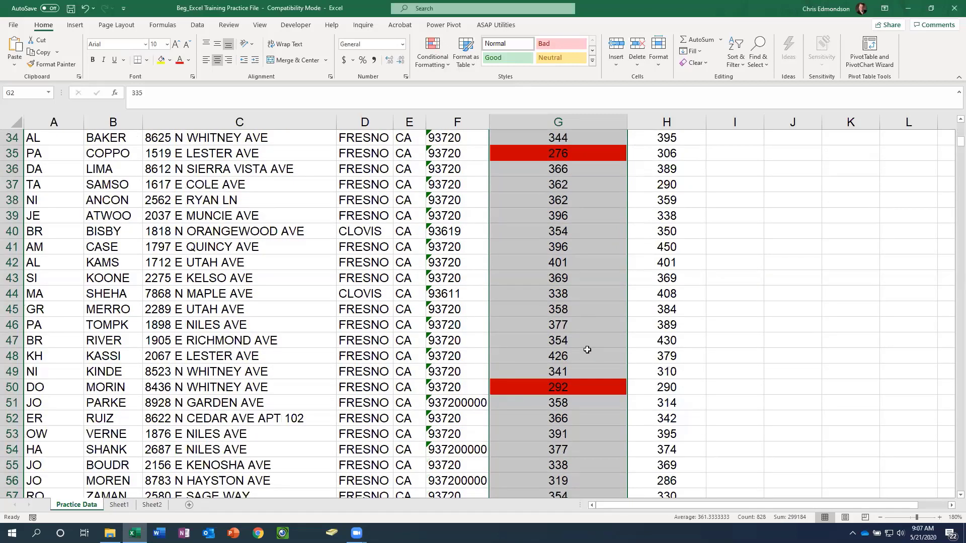
{"action": "scroll", "coordinate": [586, 350], "scroll_direction": "down", "scroll_amount": 20}
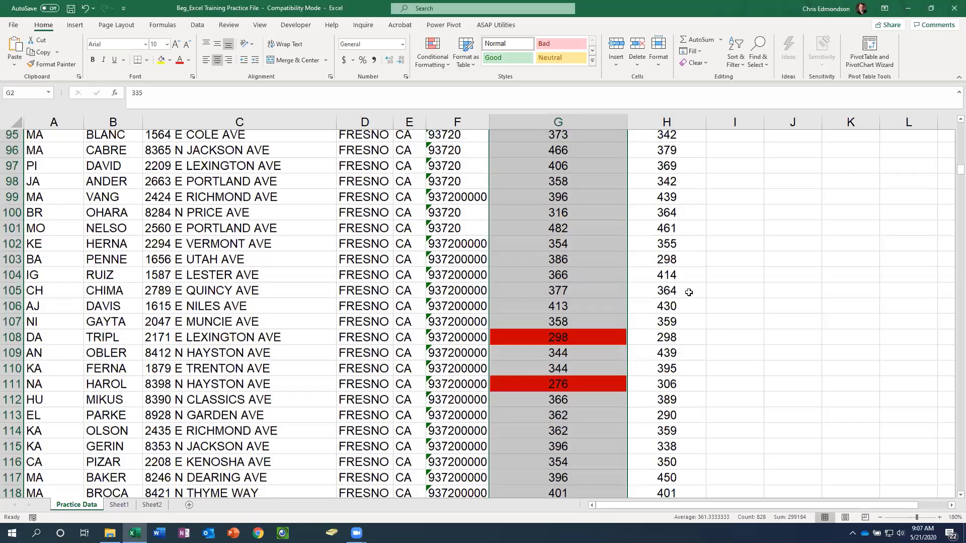
{"action": "scroll", "coordinate": [688, 293], "scroll_direction": "up", "scroll_amount": 20}
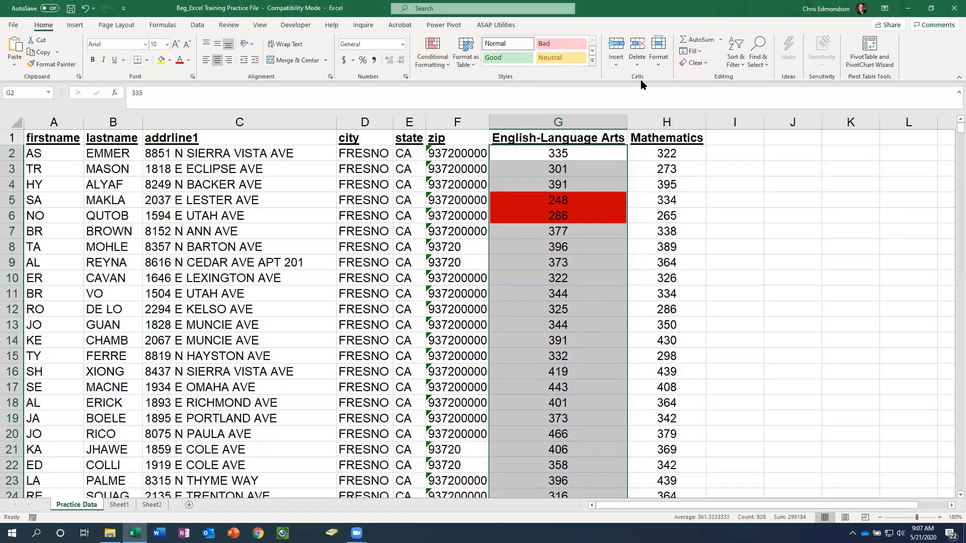
{"action": "left_click", "coordinate": [450, 67]}
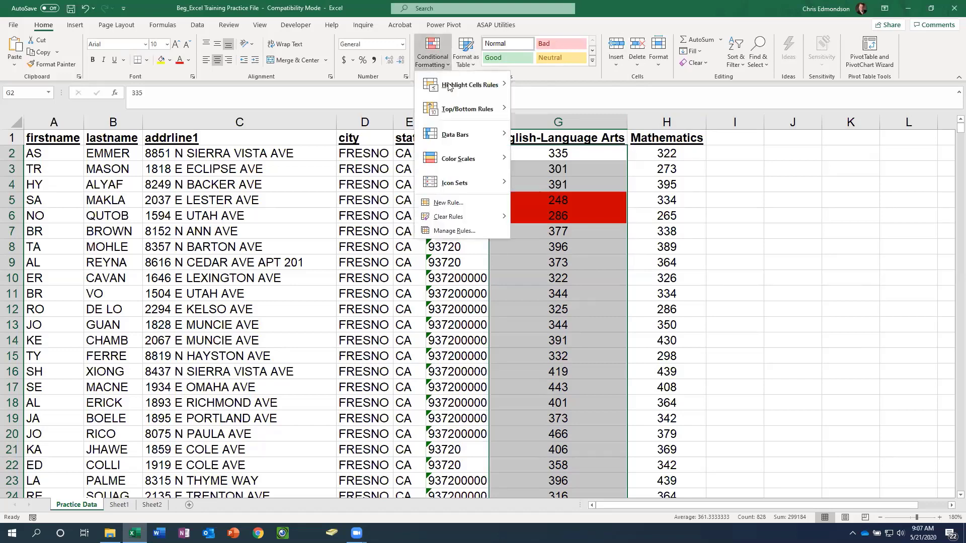
{"action": "left_click", "coordinate": [471, 202]}
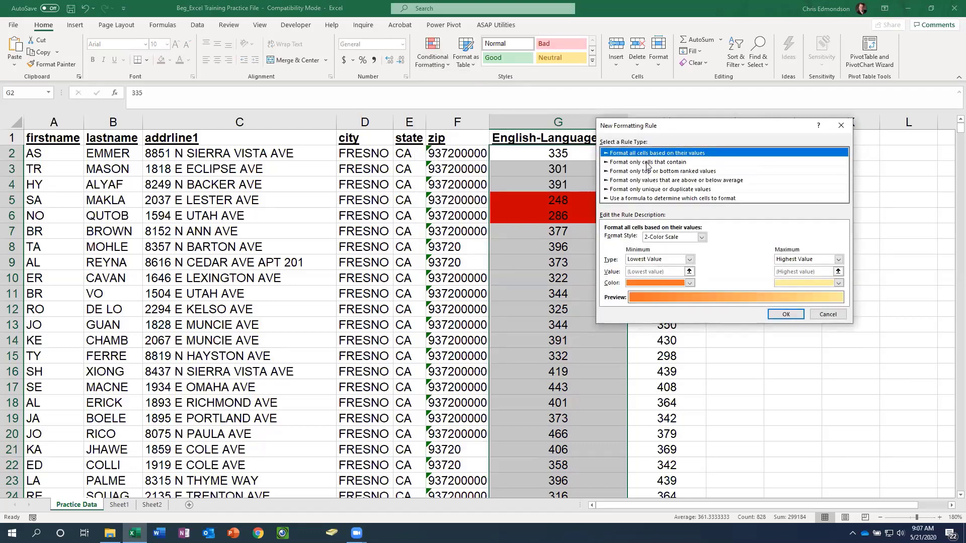
{"action": "key", "text": "Down"}
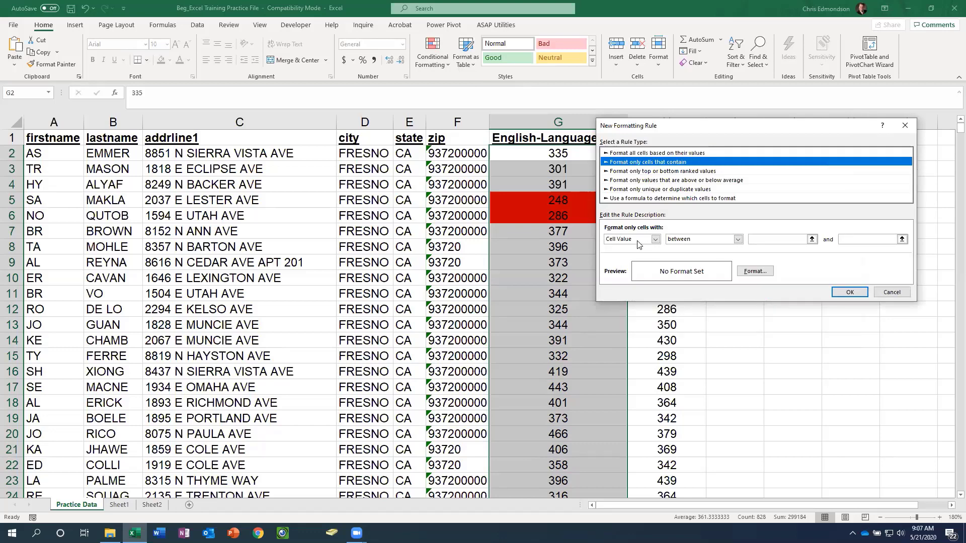
{"action": "left_click", "coordinate": [769, 236]}
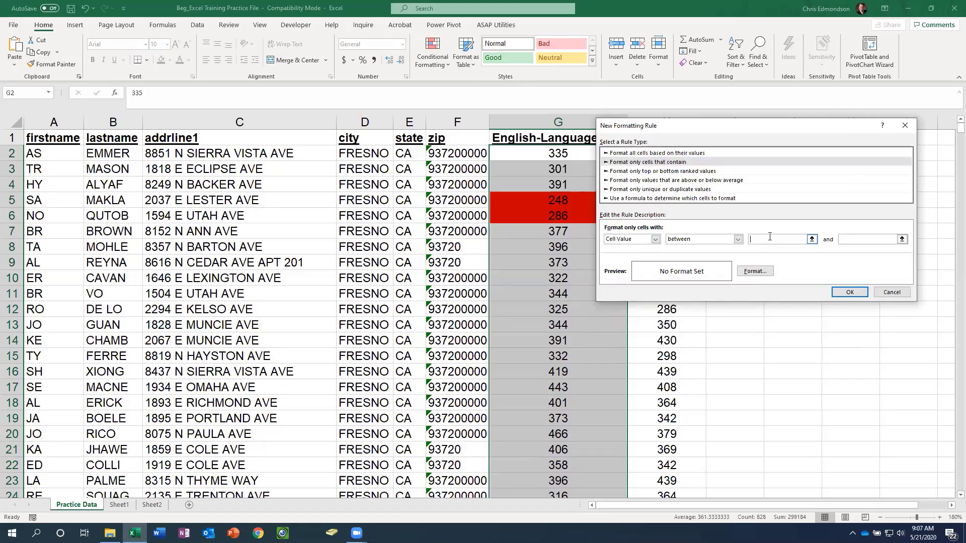
{"action": "type", "text": "300"}
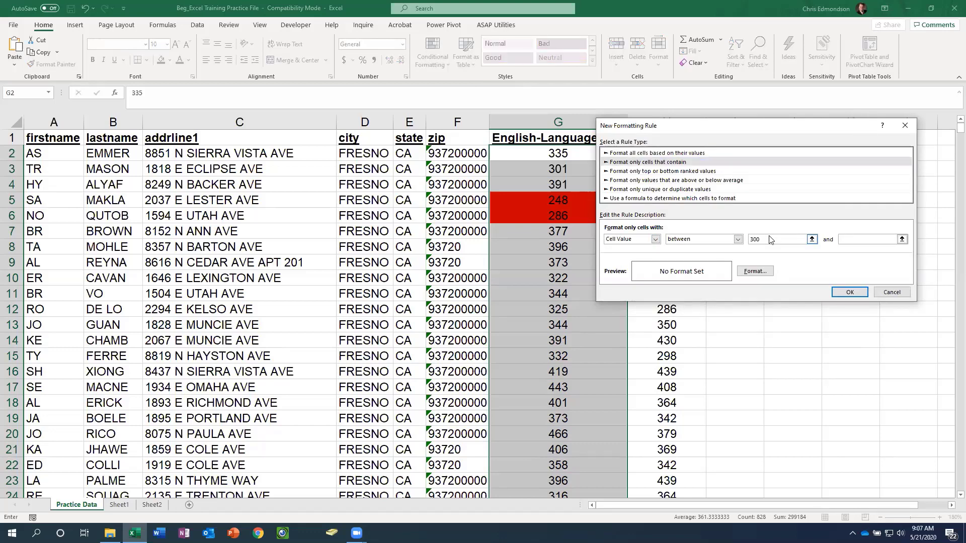
{"action": "left_click", "coordinate": [852, 242]}
{"action": "type", "text": "370"}
Give the 300-to-370 rule a yellow background fill and apply it to the selected scores
{"action": "left_click", "coordinate": [755, 271]}
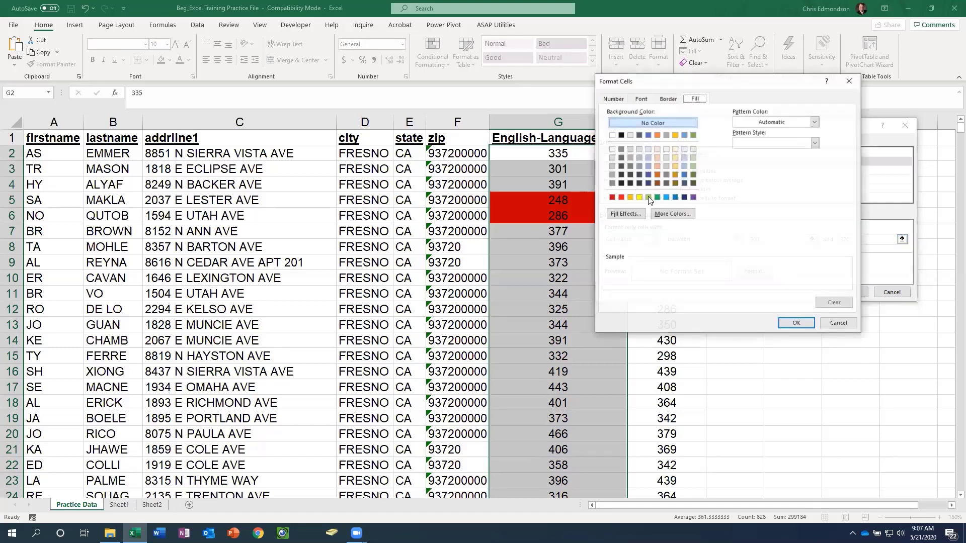
{"action": "left_click", "coordinate": [638, 198]}
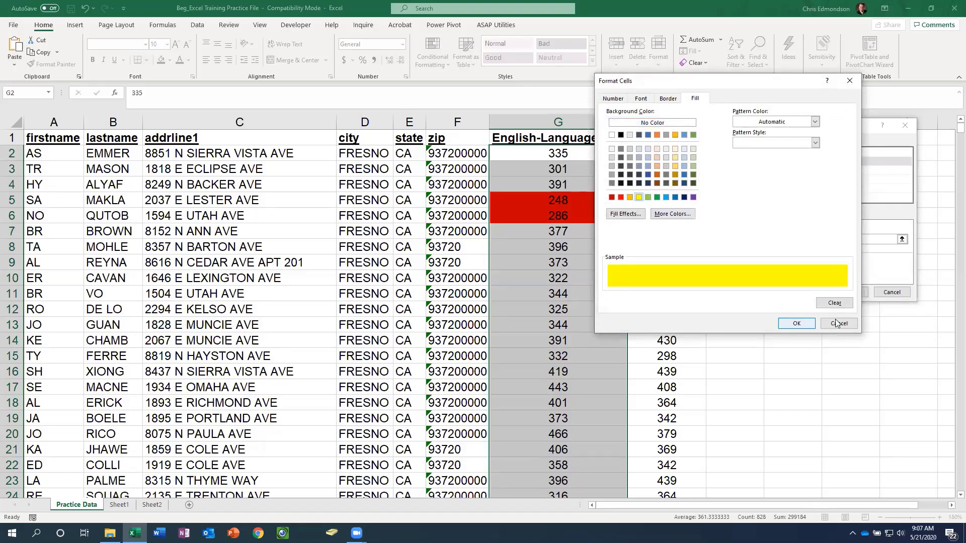
{"action": "key", "text": "Return"}
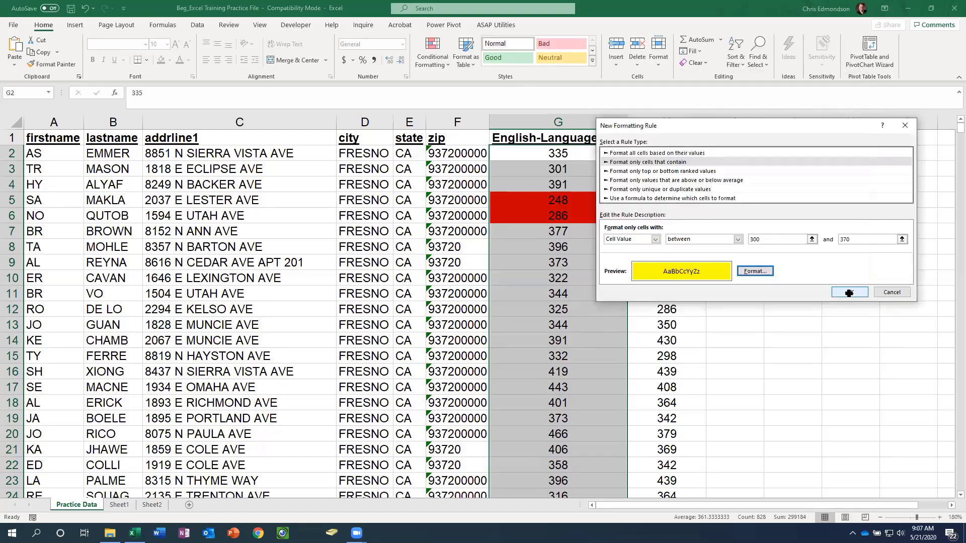
{"action": "left_click", "coordinate": [849, 292]}
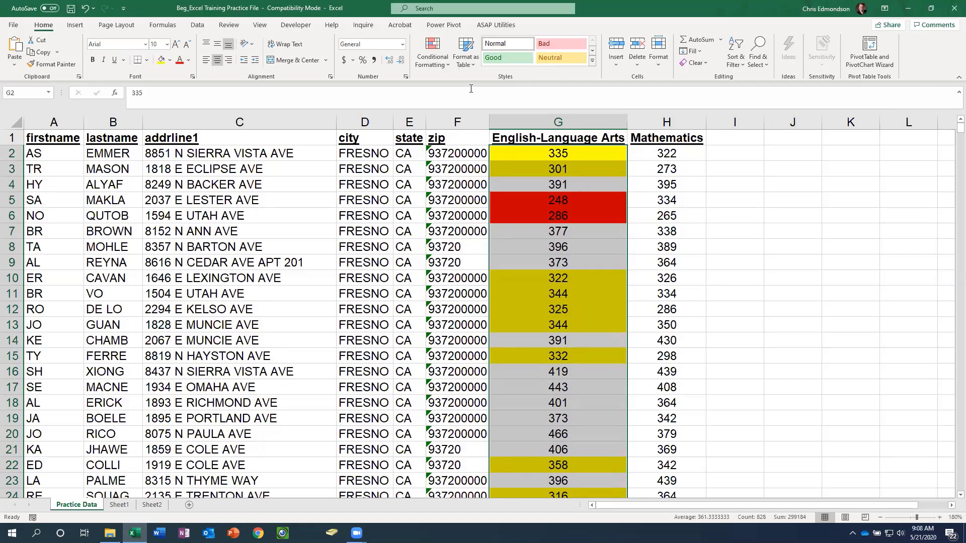
Create a third rule for the English-Language Arts scores that formats only cells with a value greater than 370
{"action": "left_click", "coordinate": [444, 65]}
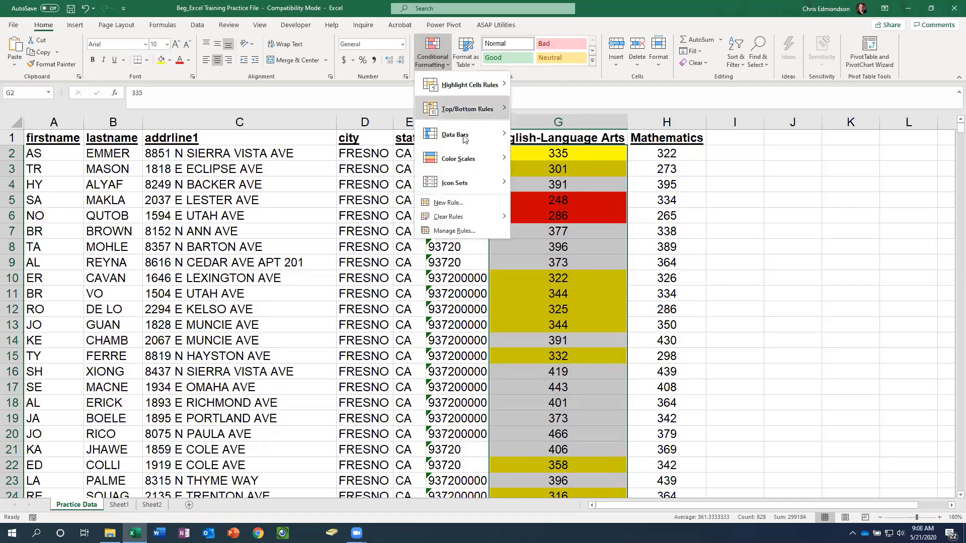
{"action": "left_click", "coordinate": [452, 203]}
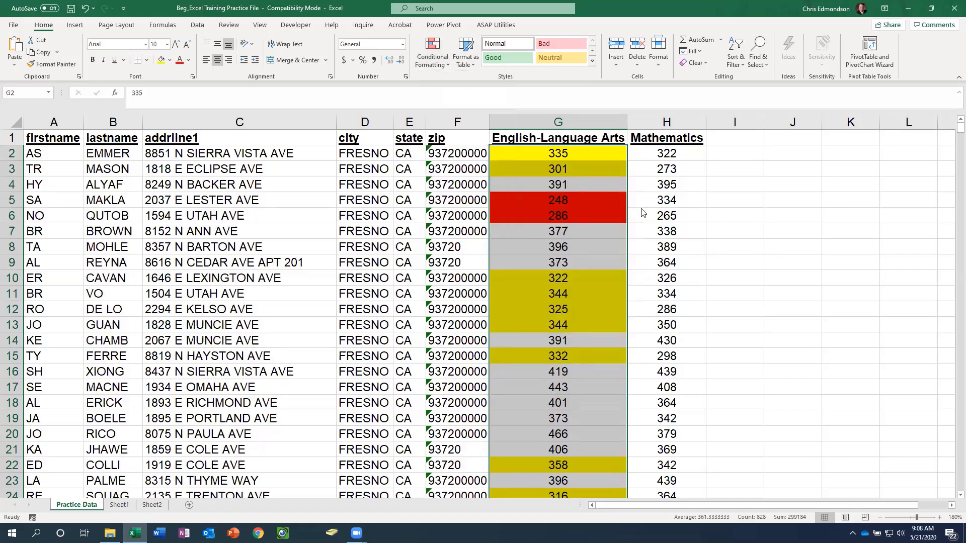
{"action": "left_click", "coordinate": [679, 151]}
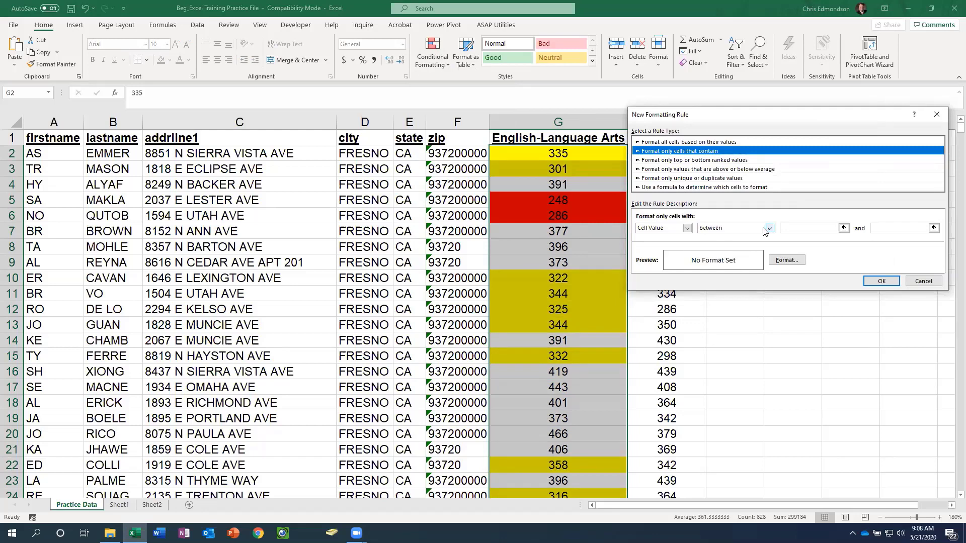
{"action": "left_click", "coordinate": [744, 228]}
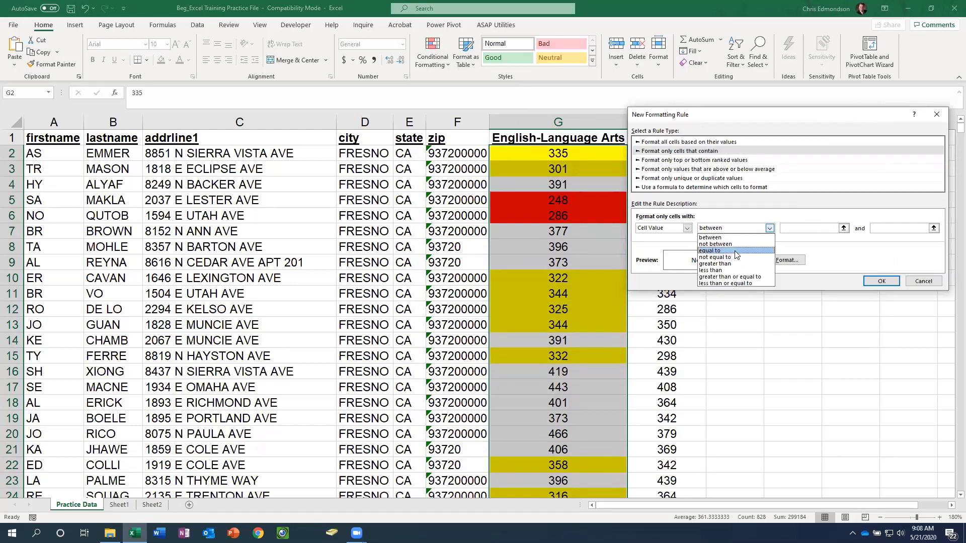
{"action": "left_click", "coordinate": [735, 265]}
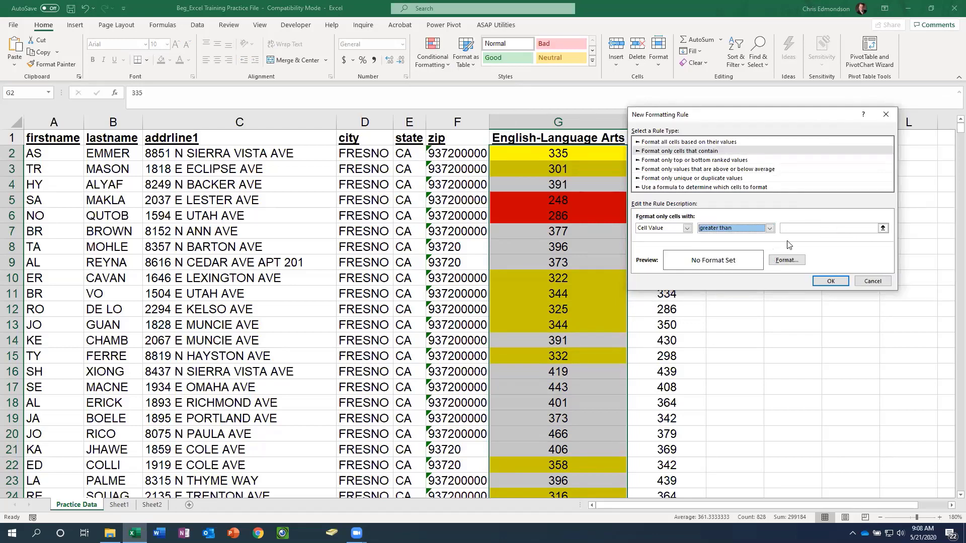
{"action": "left_click", "coordinate": [801, 228]}
{"action": "type", "text": "370"}
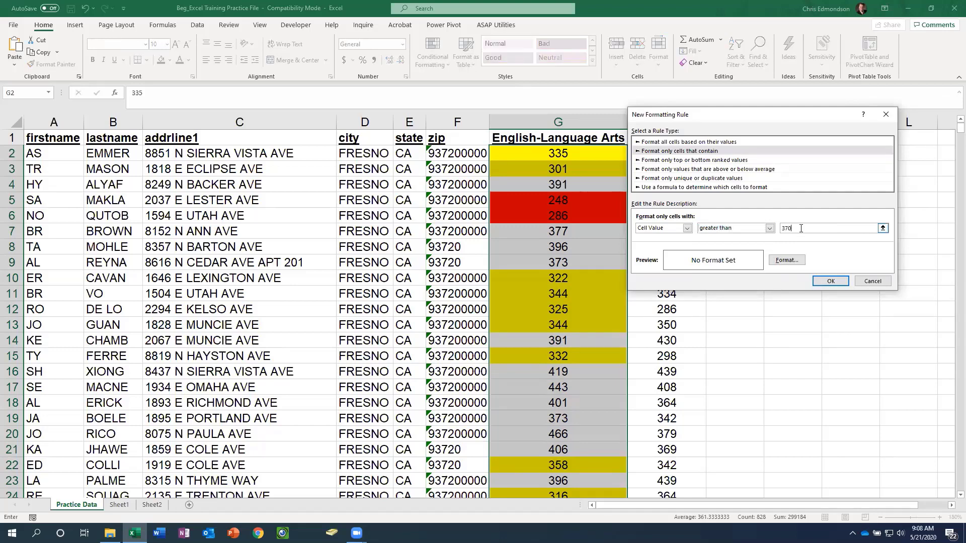
Give the greater-than-370 rule a light green background fill and apply it to the selected scores
{"action": "left_click", "coordinate": [777, 264]}
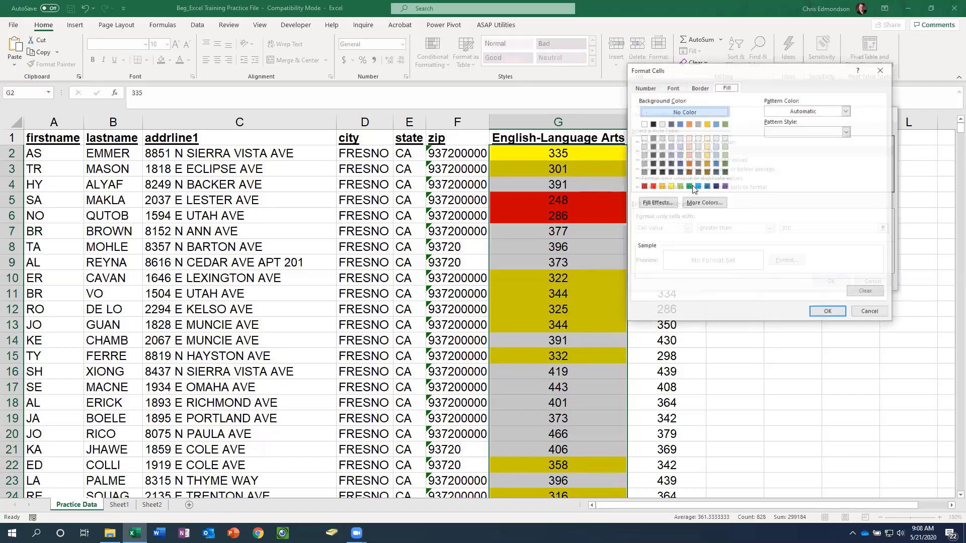
{"action": "left_click", "coordinate": [680, 186]}
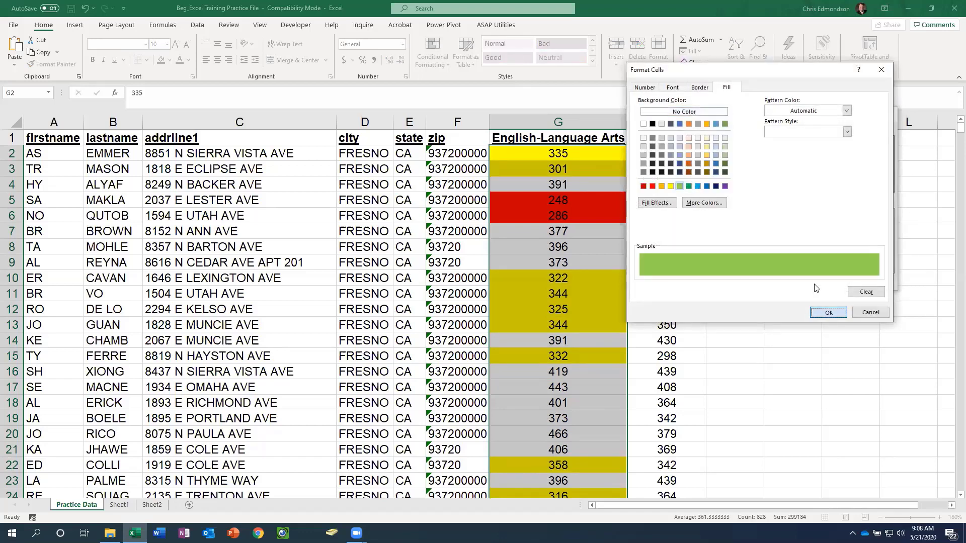
{"action": "left_click", "coordinate": [821, 312]}
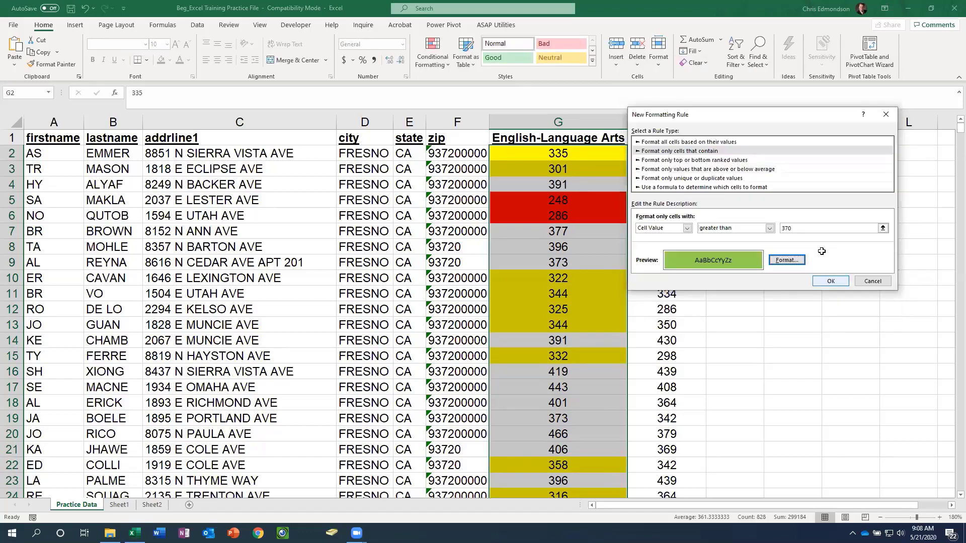
{"action": "left_click", "coordinate": [830, 281]}
{"action": "left_click", "coordinate": [792, 309]}
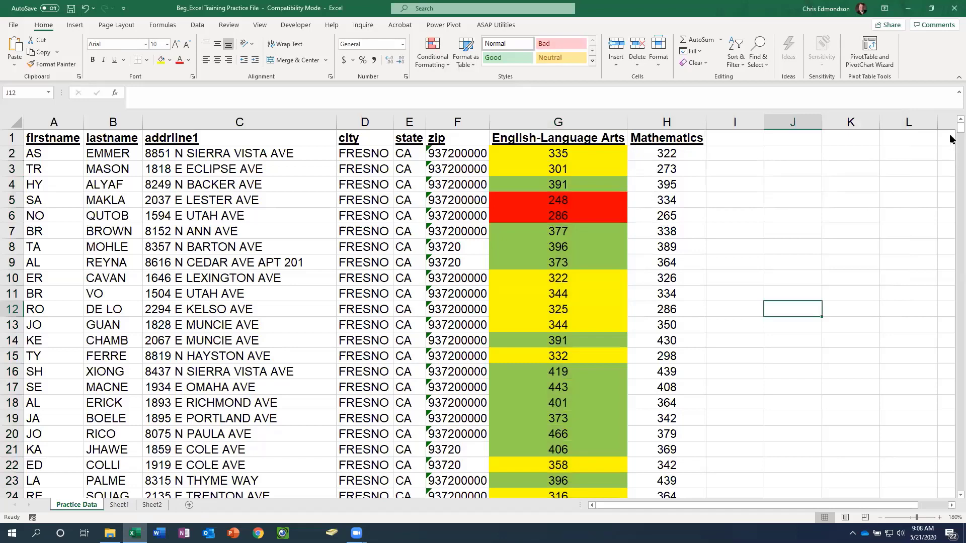
Look over the colored scores further down the sheet, and add filters to the header row
{"action": "left_click_drag", "start_coordinate": [951, 135], "coordinate": [950, 215]}
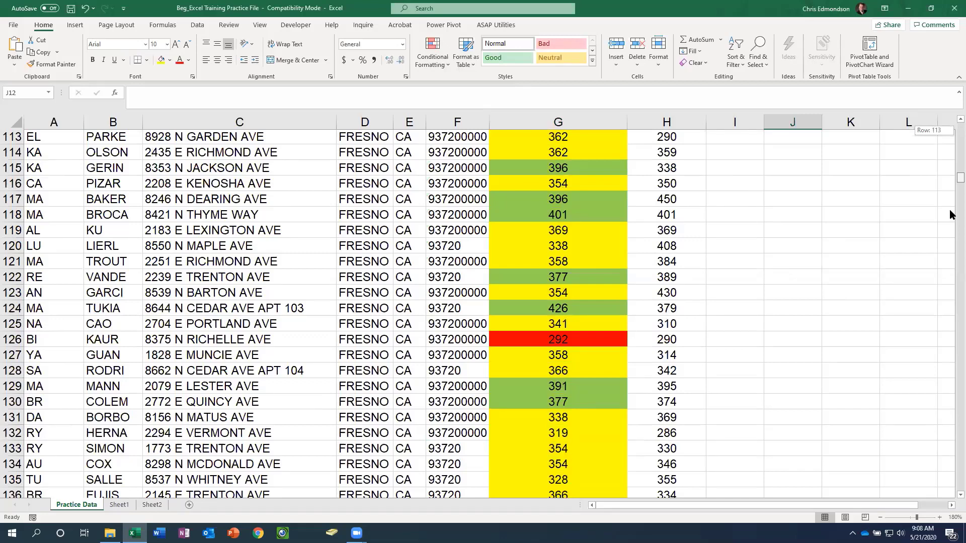
{"action": "left_click_drag", "start_coordinate": [951, 215], "coordinate": [952, 131]}
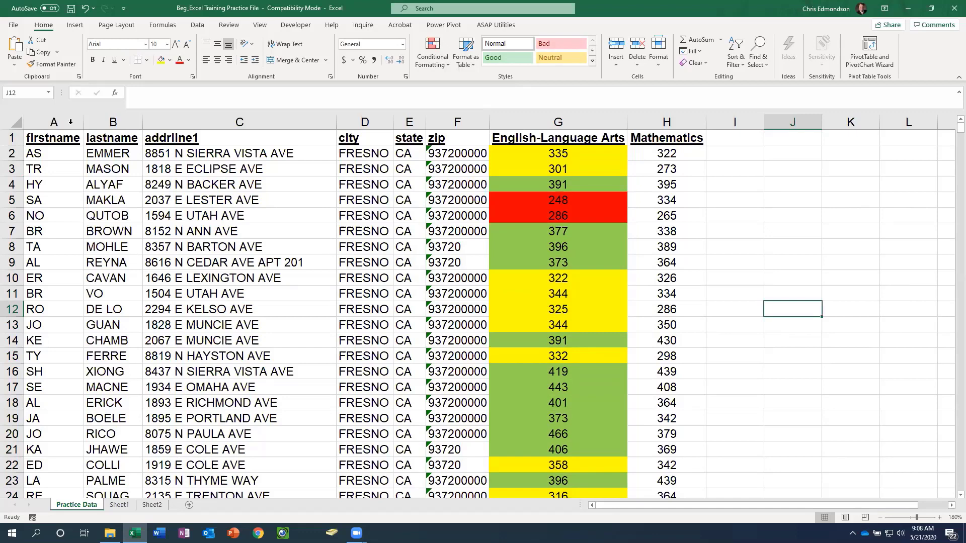
{"action": "left_click", "coordinate": [9, 137]}
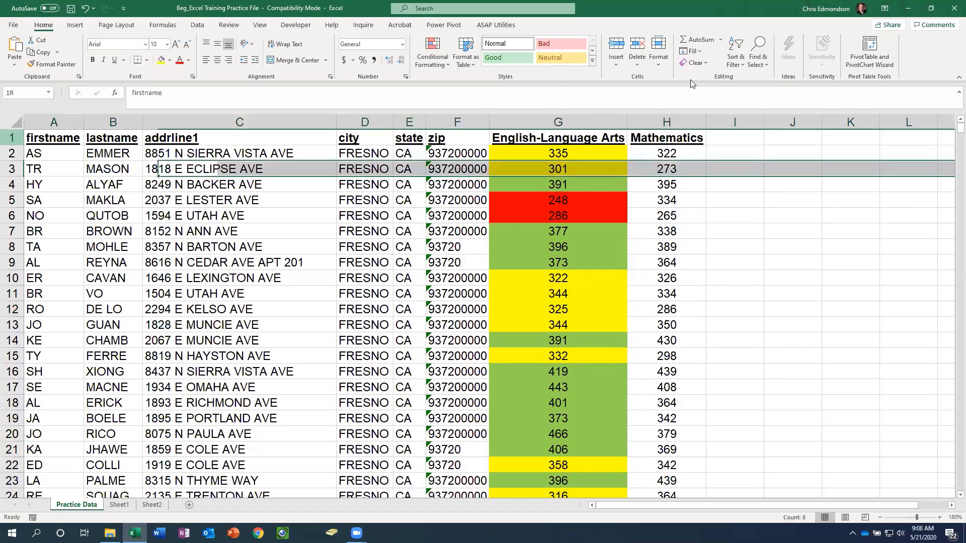
{"action": "left_click", "coordinate": [745, 67]}
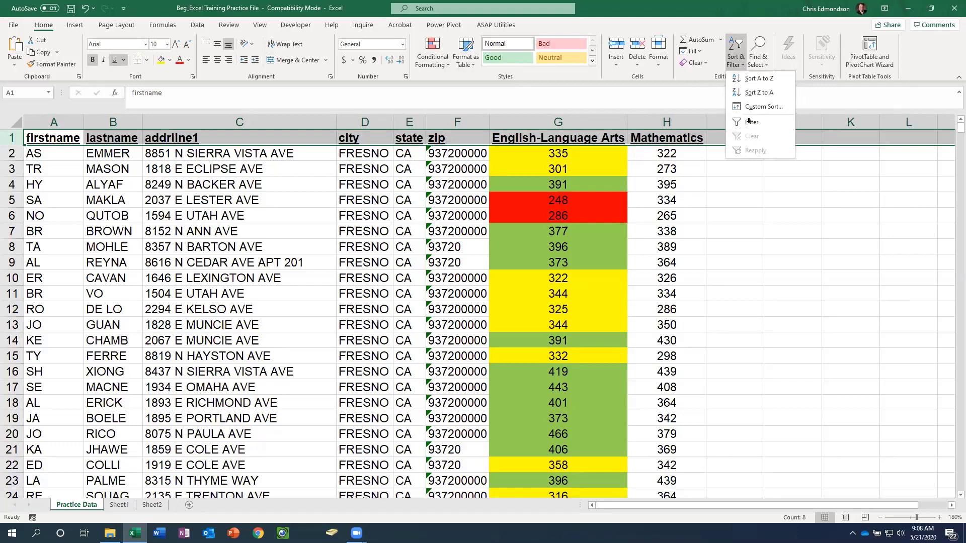
{"action": "key", "text": "Return"}
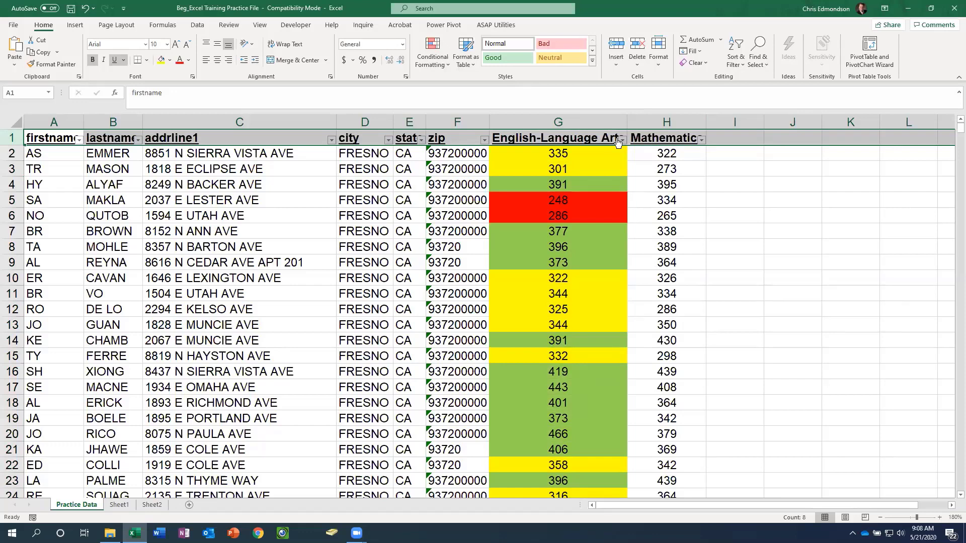
Filter the English-Language Arts column by the red cell color and look through the filtered records
{"action": "left_click", "coordinate": [624, 140]}
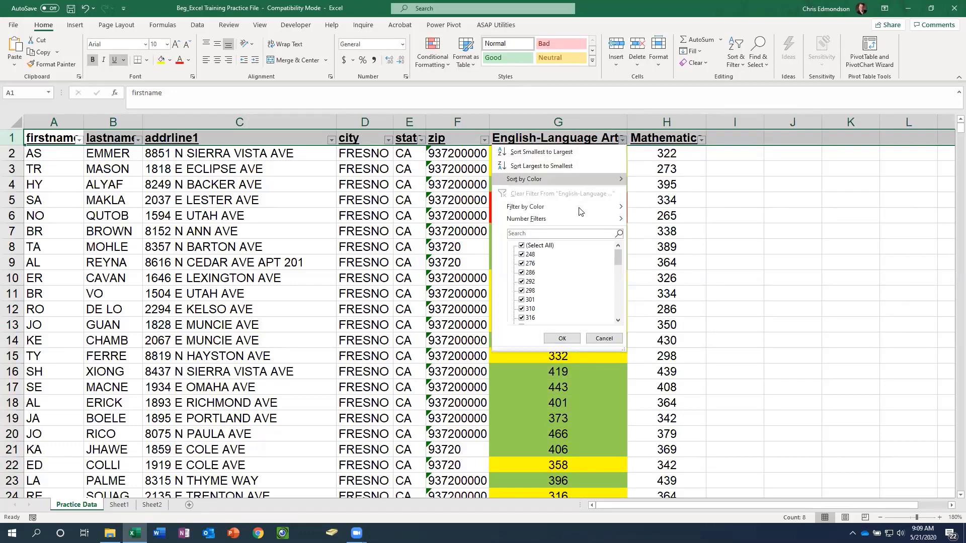
{"action": "mouse_move", "coordinate": [581, 211]}
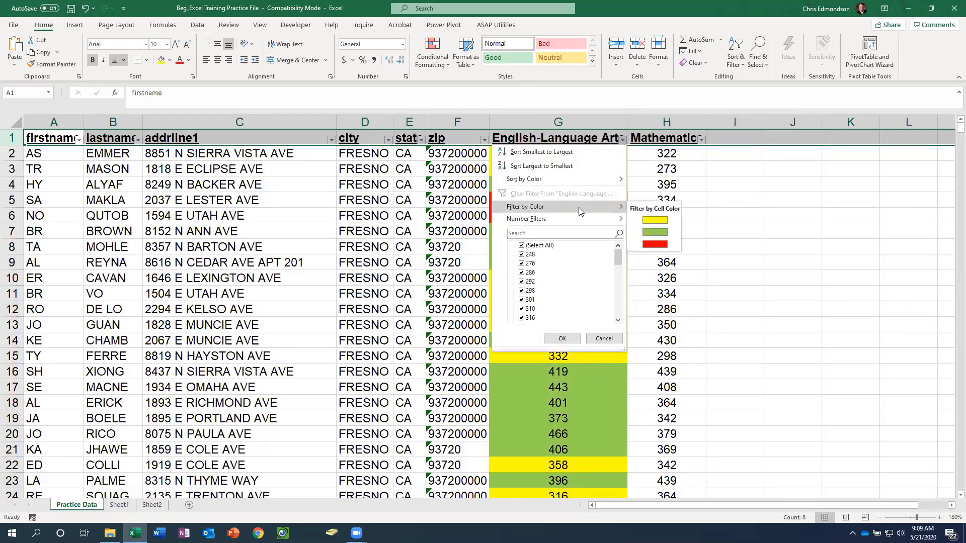
{"action": "left_click", "coordinate": [666, 245]}
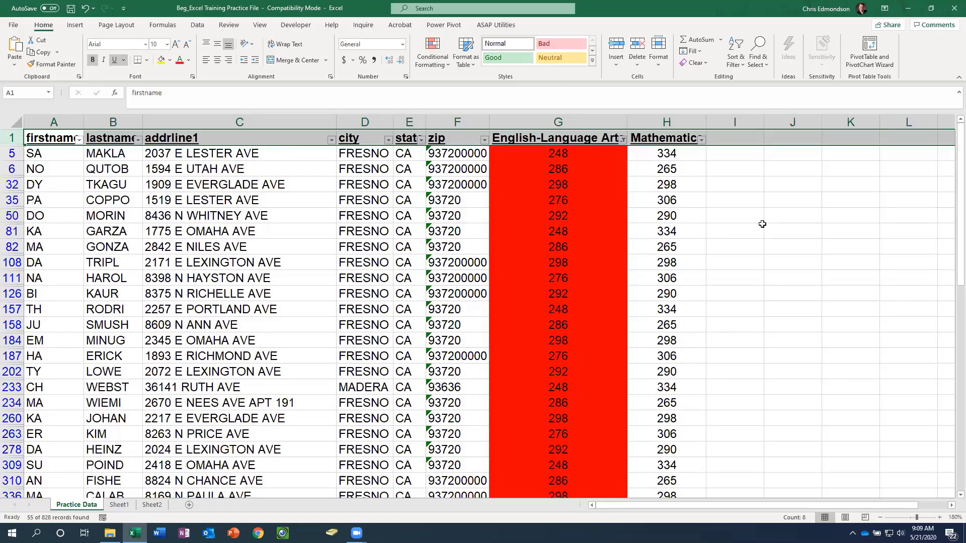
{"action": "scroll", "coordinate": [886, 225], "scroll_direction": "down", "scroll_amount": 5}
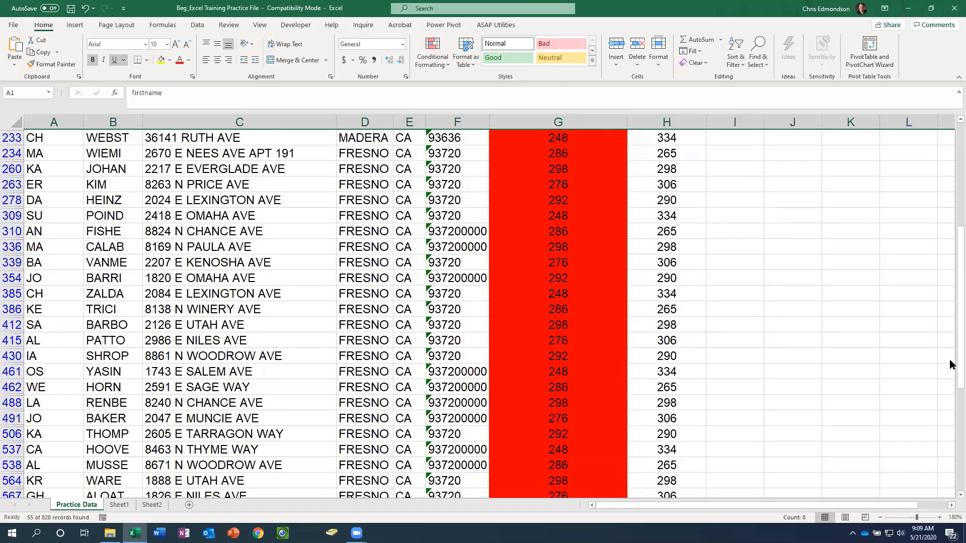
{"action": "scroll", "coordinate": [948, 175], "scroll_direction": "down", "scroll_amount": 3}
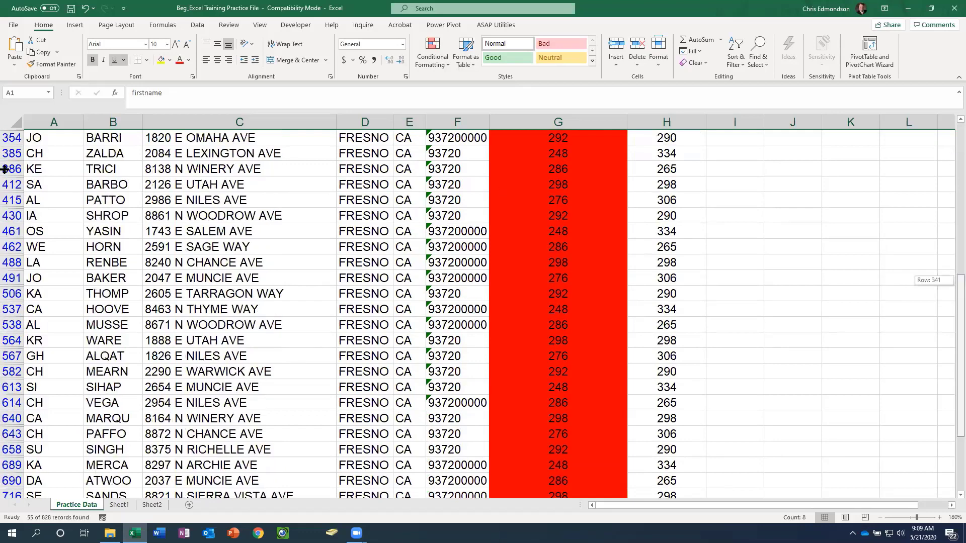
{"action": "key", "text": "ctrl+Home"}
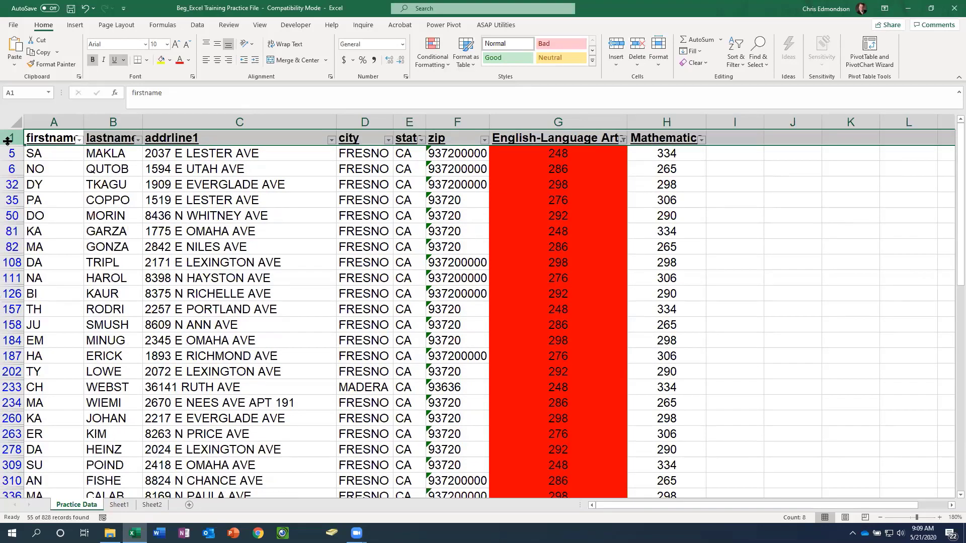
Clear the color filter from the English-Language Arts column
{"action": "left_click", "coordinate": [622, 141]}
{"action": "mouse_move", "coordinate": [547, 209]}
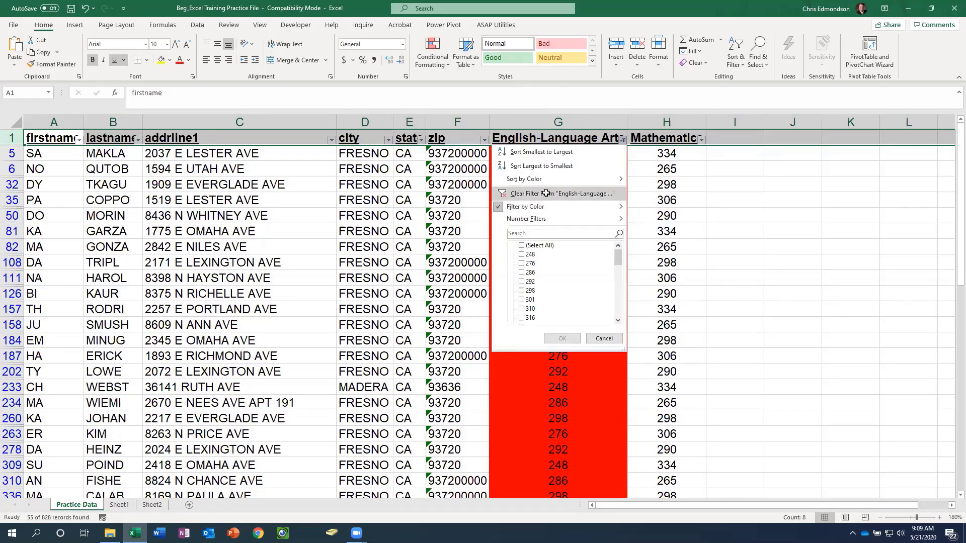
{"action": "left_click", "coordinate": [546, 193]}
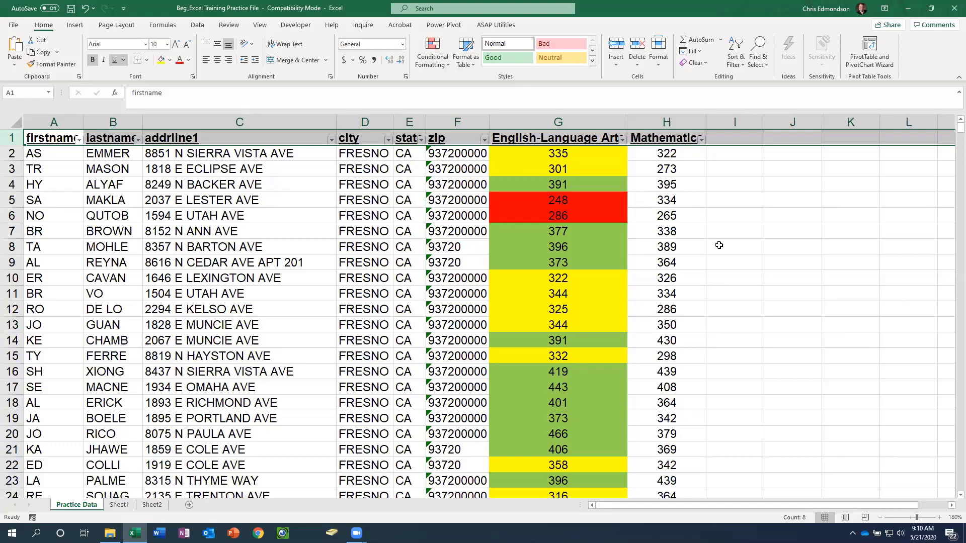
{"action": "right_click", "coordinate": [718, 245]}
{"action": "key", "text": "Escape"}
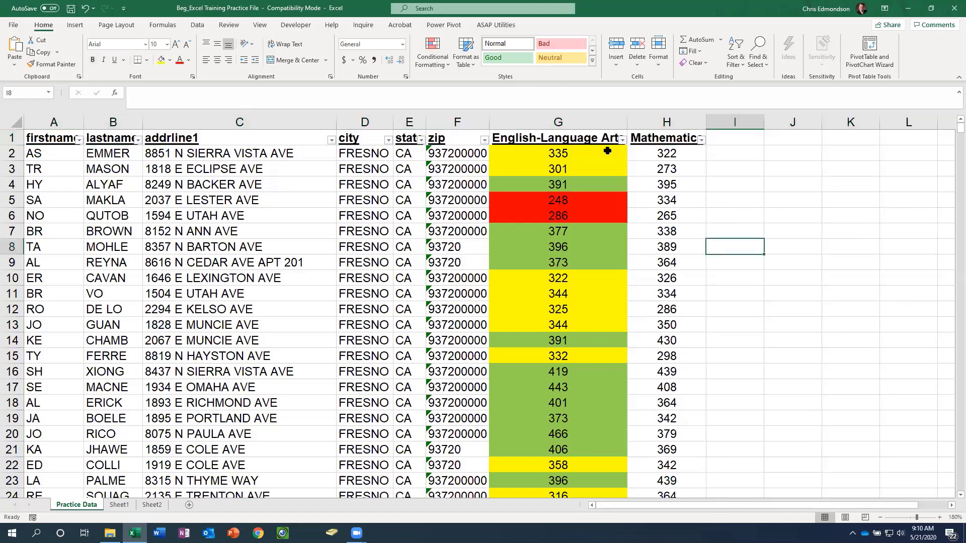
{"action": "left_click_drag", "start_coordinate": [607, 151], "coordinate": [682, 503]}
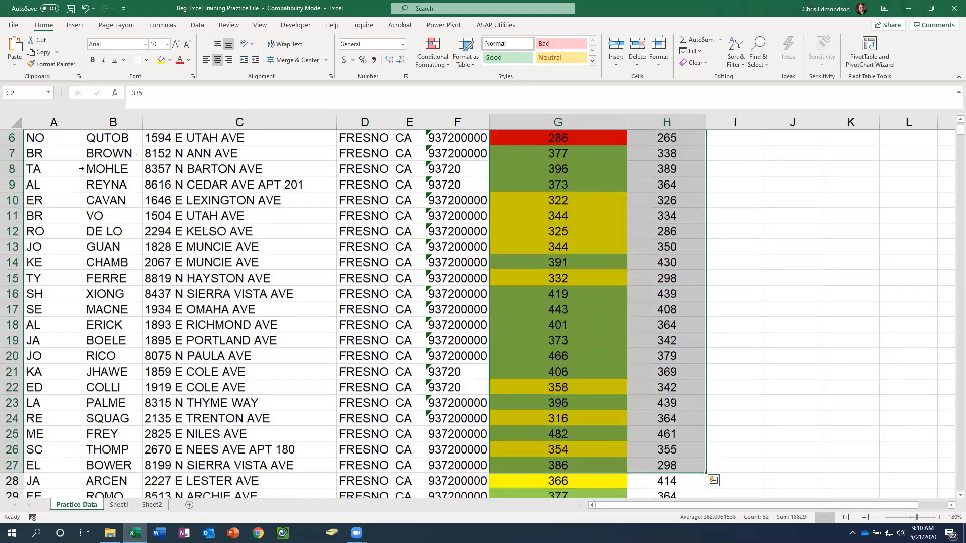
{"action": "scroll", "coordinate": [433, 125], "scroll_direction": "up", "scroll_amount": 2}
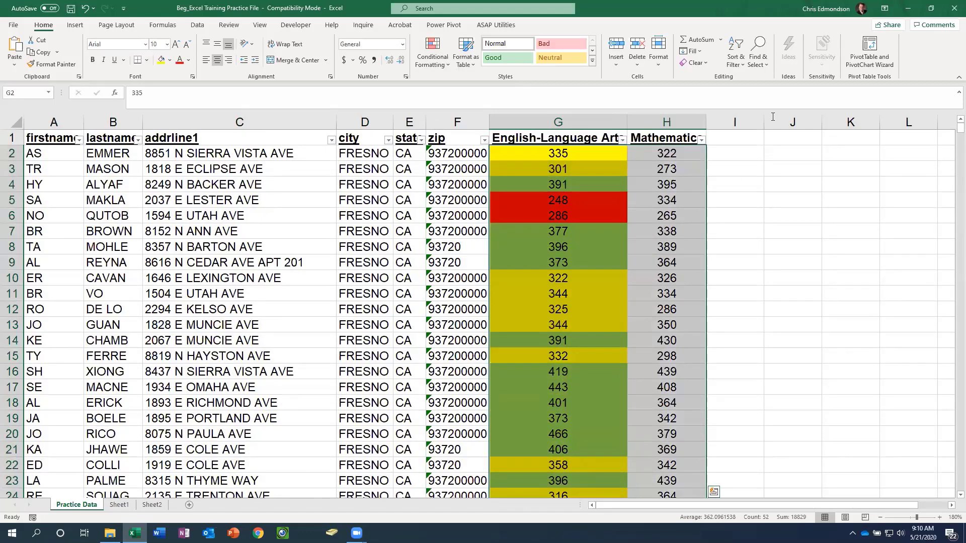
{"action": "key", "text": "ctrl+Home"}
{"action": "key", "text": "shift+space"}
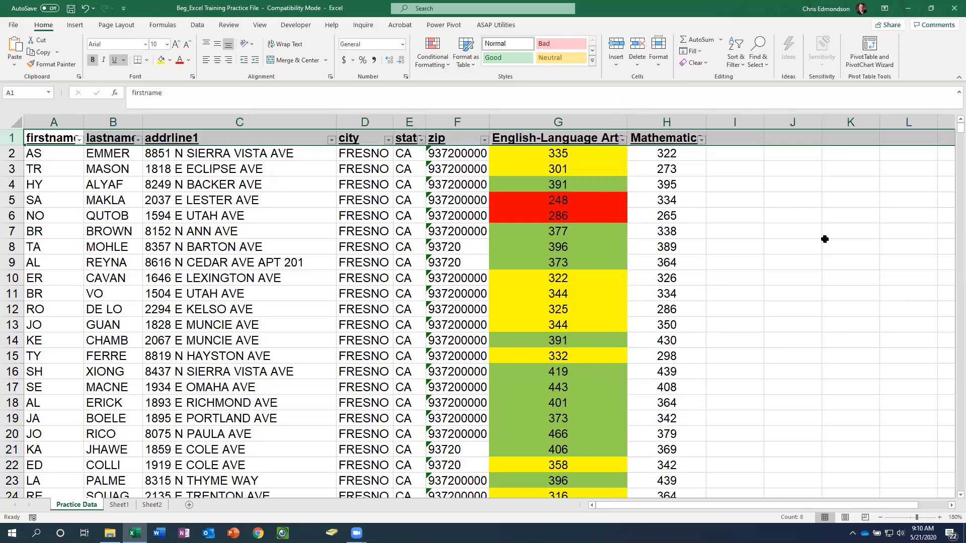
{"action": "left_click", "coordinate": [803, 230]}
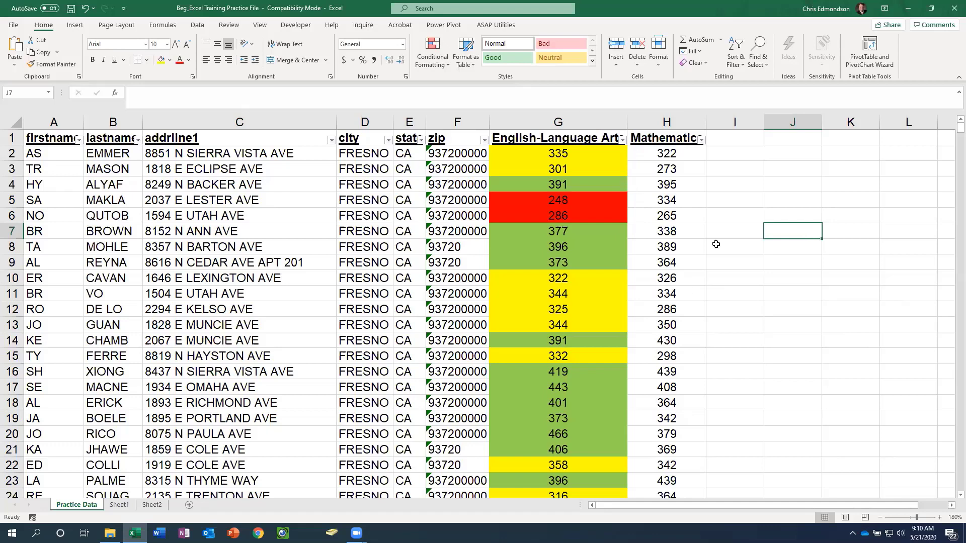
Close the practice workbook and switch to a blank document in Word
{"action": "left_click", "coordinate": [953, 8]}
{"action": "left_click", "coordinate": [483, 279]}
{"action": "key", "text": "super+d"}
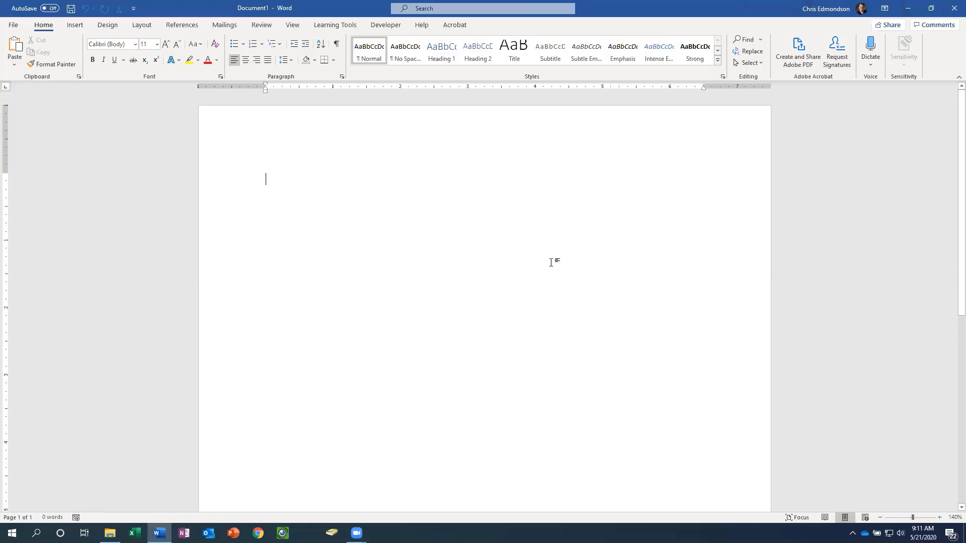
Start the step-by-step mail merge wizard, choose Labels as the document type, and continue to the starting document stage
{"action": "left_click", "coordinate": [224, 26]}
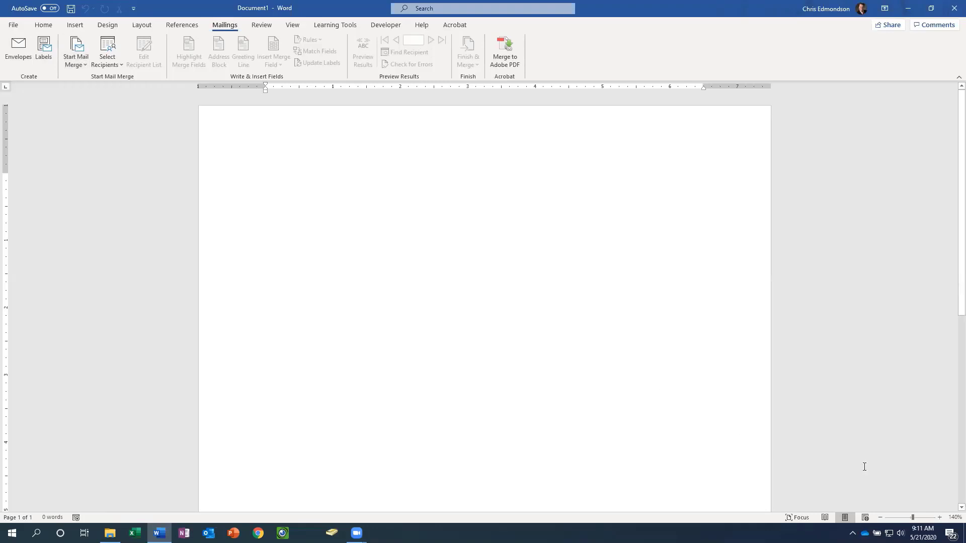
{"action": "left_click", "coordinate": [938, 517]}
{"action": "left_click", "coordinate": [939, 517]}
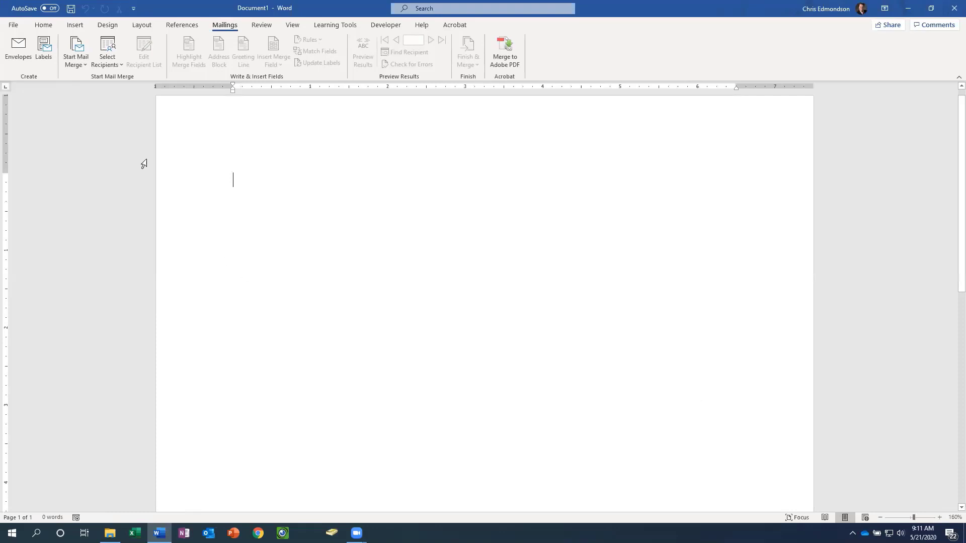
{"action": "left_click", "coordinate": [75, 65]}
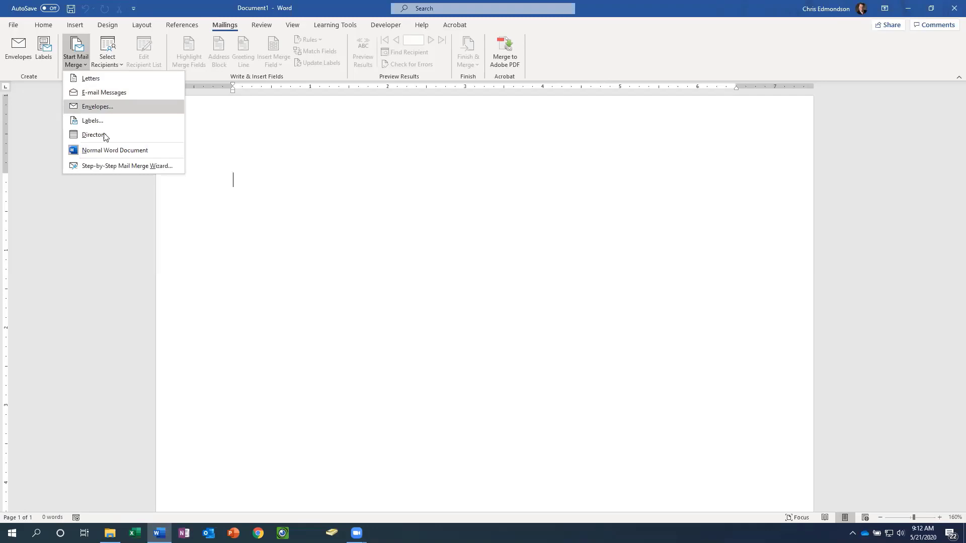
{"action": "left_click", "coordinate": [93, 167]}
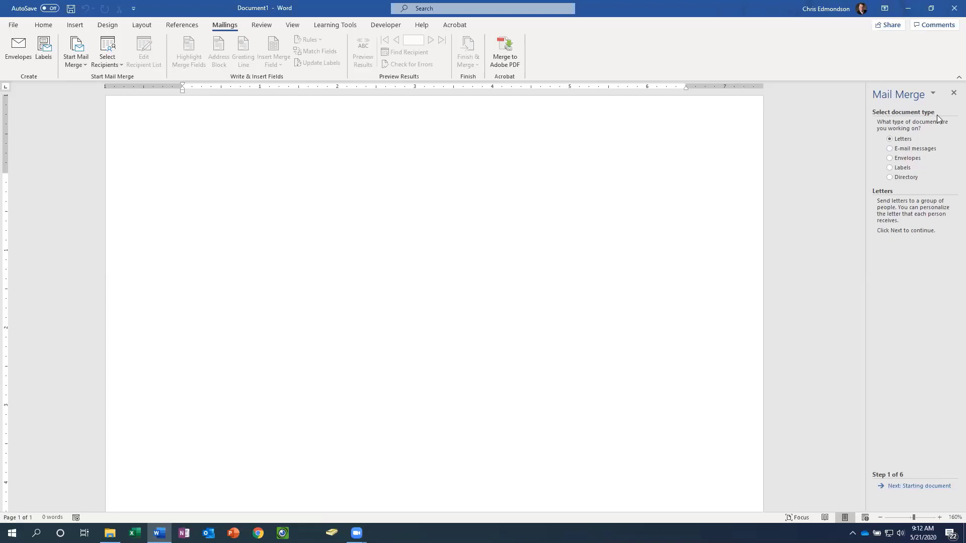
{"action": "left_click", "coordinate": [890, 170]}
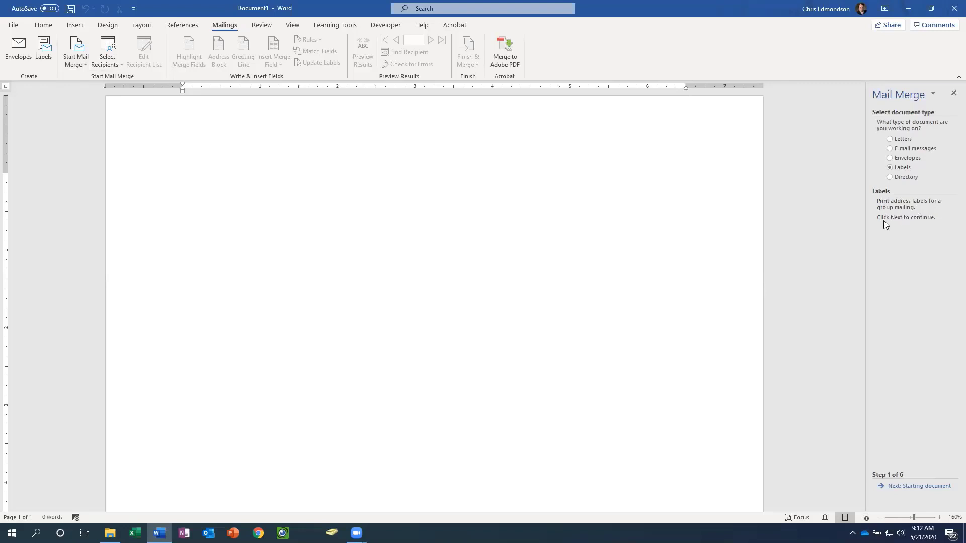
{"action": "left_click", "coordinate": [919, 485]}
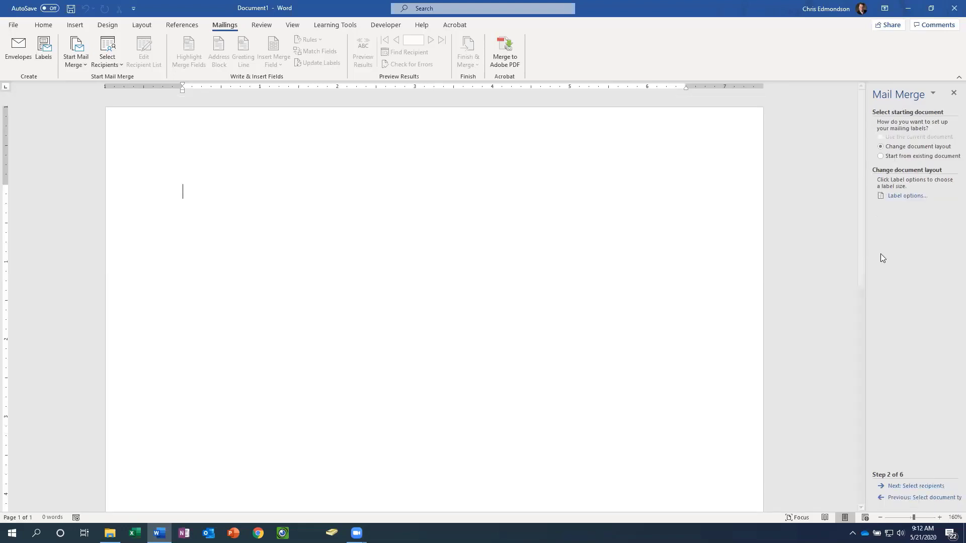
Open the label options and choose Avery US Letter as the label vendor
{"action": "left_click", "coordinate": [901, 196]}
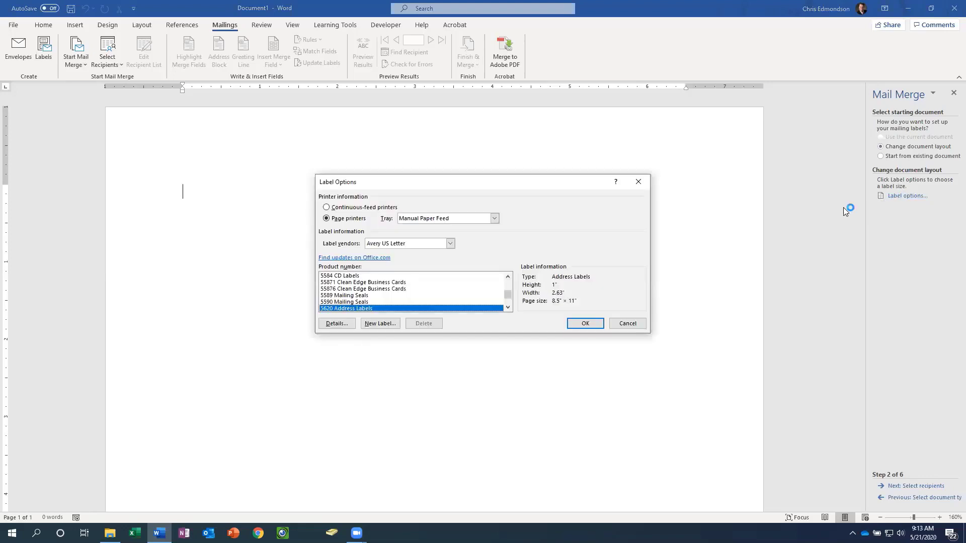
{"action": "left_click", "coordinate": [507, 308]}
{"action": "left_click", "coordinate": [507, 308]}
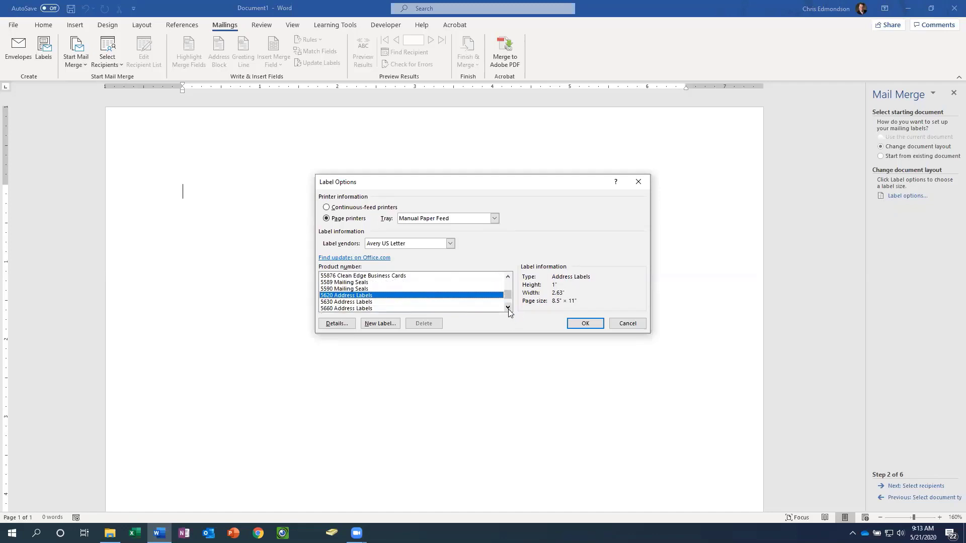
{"action": "double_click", "coordinate": [508, 276]}
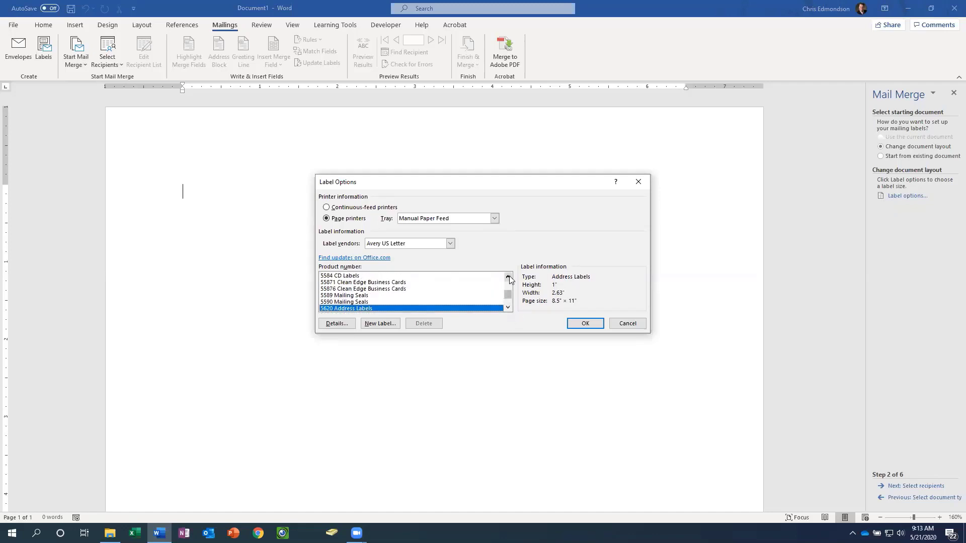
{"action": "left_click", "coordinate": [450, 244]}
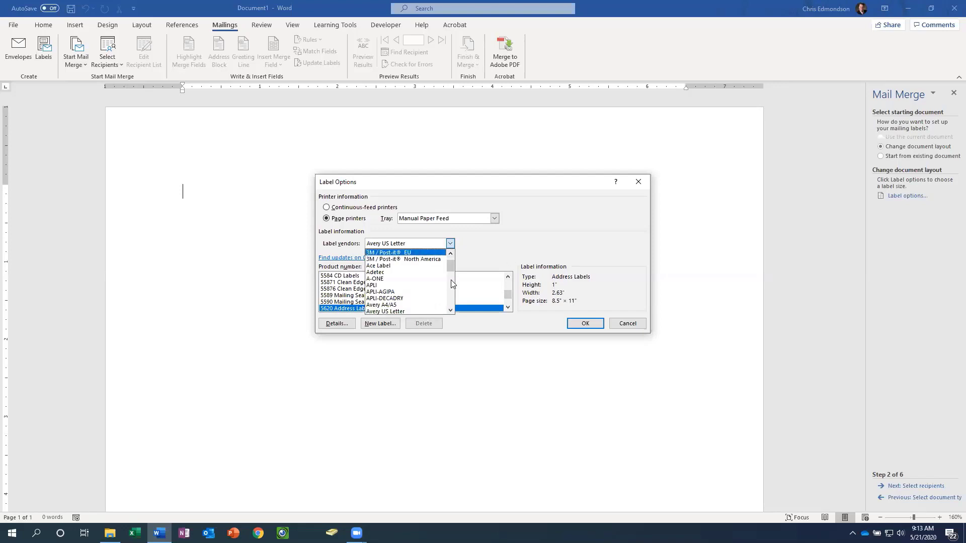
{"action": "left_click", "coordinate": [407, 310]}
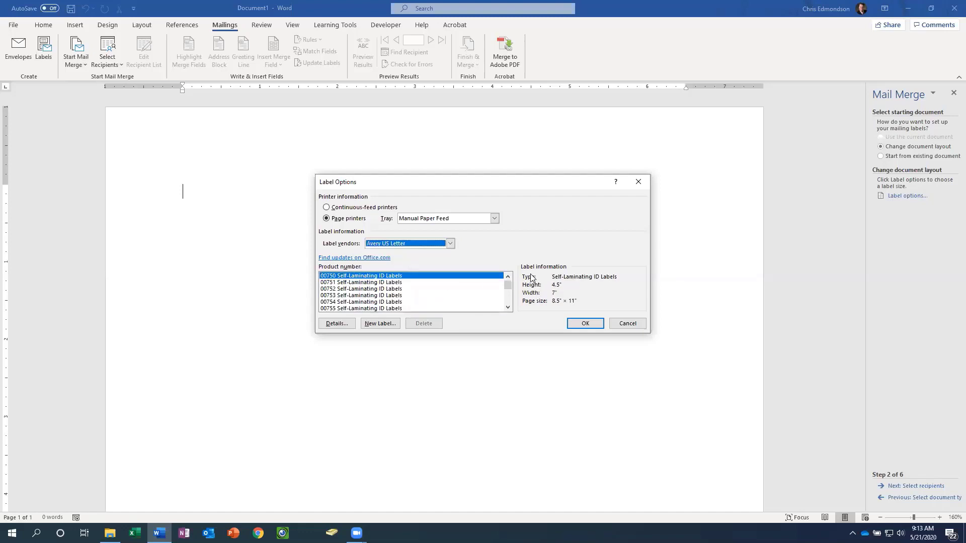
{"action": "key", "text": "alt+Down"}
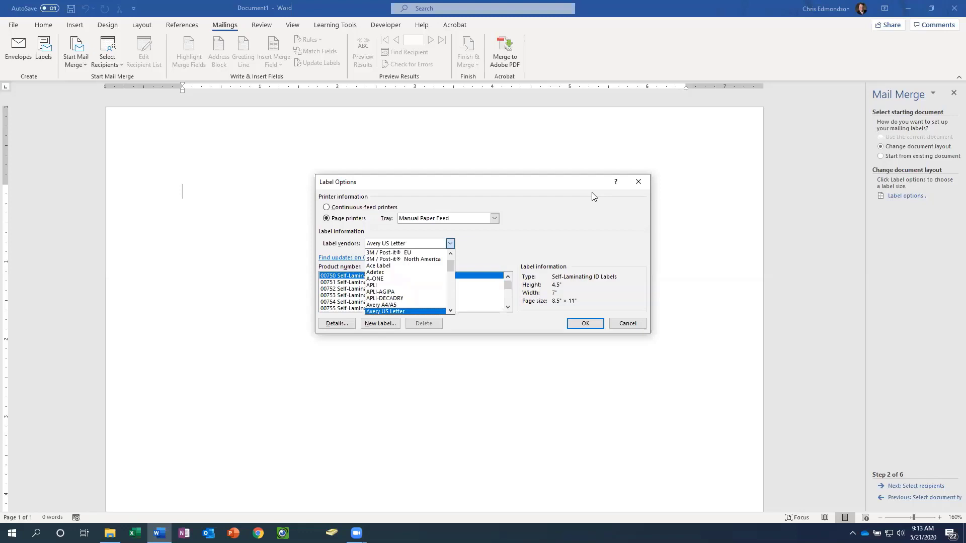
{"action": "left_click", "coordinate": [419, 311]}
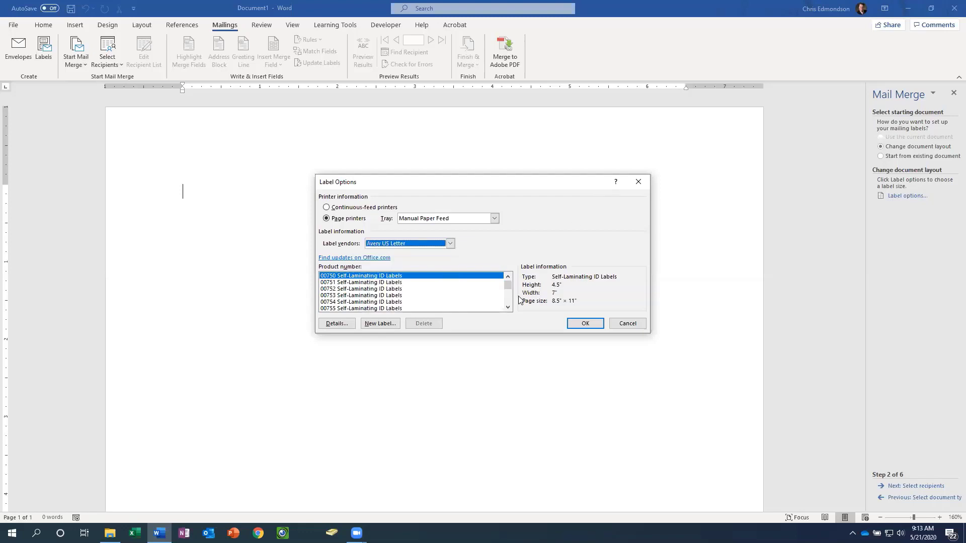
Choose the product number 5260 Address Labels and apply the label layout to the document
{"action": "left_click", "coordinate": [508, 307]}
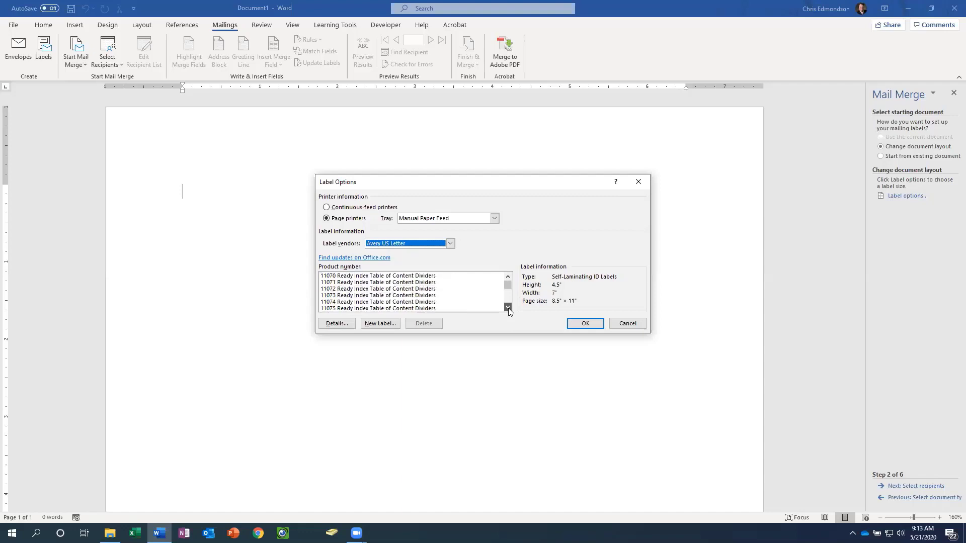
{"action": "left_click_drag", "start_coordinate": [509, 287], "coordinate": [511, 293]}
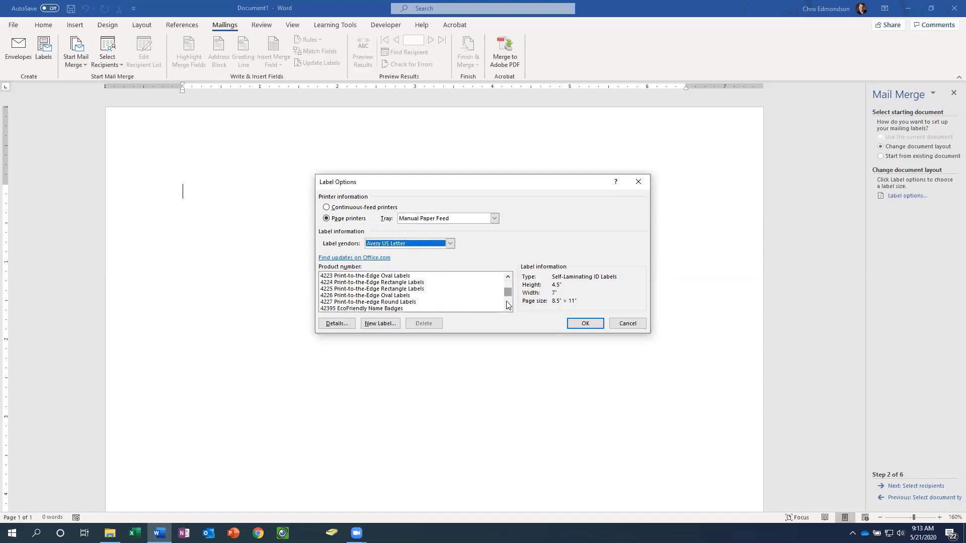
{"action": "left_click", "coordinate": [507, 308]}
{"action": "left_click", "coordinate": [508, 307]}
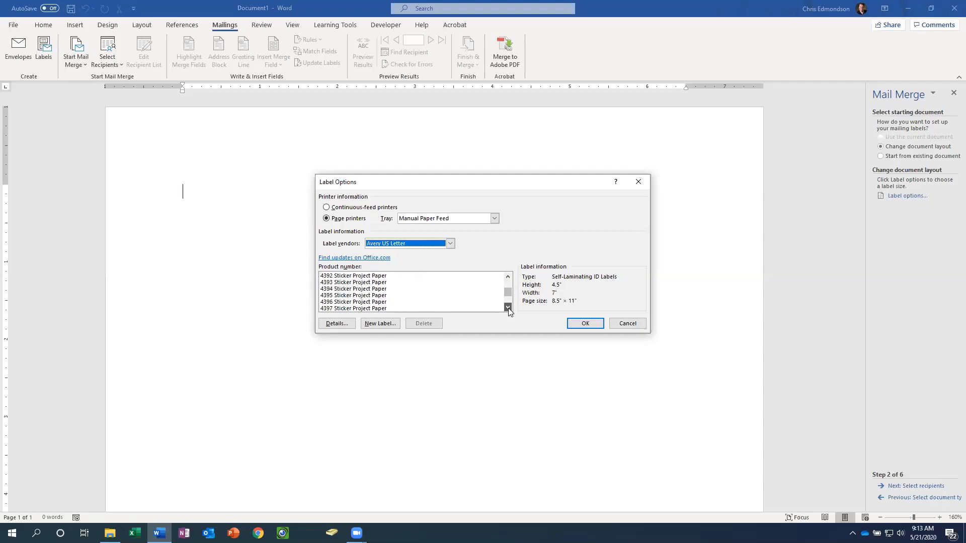
{"action": "left_click", "coordinate": [507, 308]}
{"action": "left_click", "coordinate": [507, 307]}
{"action": "left_click", "coordinate": [507, 307]}
{"action": "left_click", "coordinate": [508, 308]}
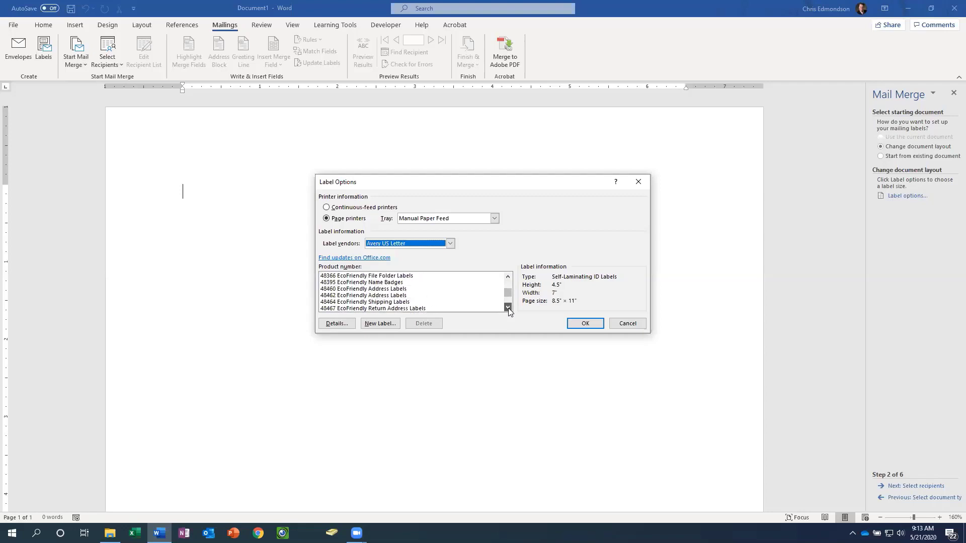
{"action": "left_click", "coordinate": [507, 308]}
{"action": "left_click", "coordinate": [508, 307]}
{"action": "left_click", "coordinate": [507, 307]}
{"action": "left_click", "coordinate": [507, 308]}
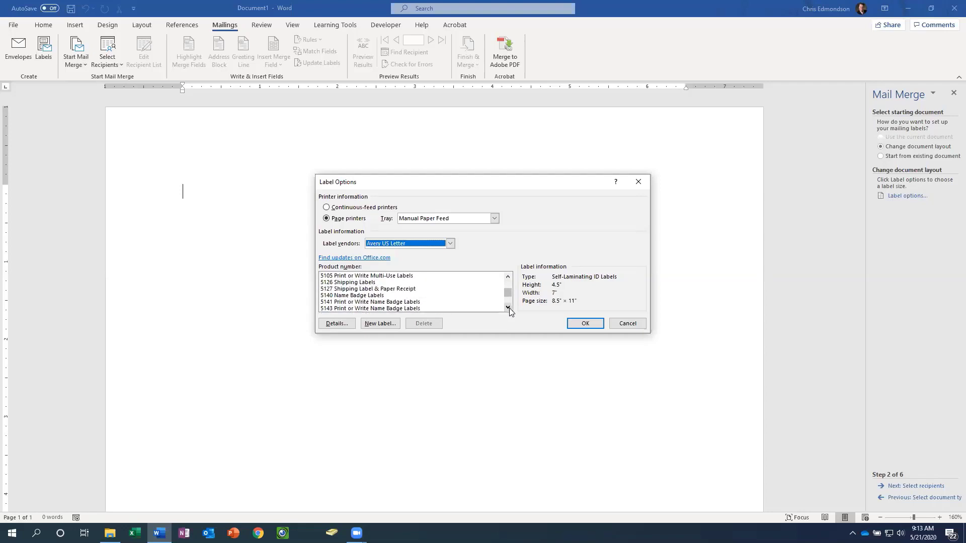
{"action": "left_click", "coordinate": [508, 307]}
{"action": "left_click", "coordinate": [507, 307]}
{"action": "left_click", "coordinate": [508, 307]}
{"action": "left_click", "coordinate": [507, 307]}
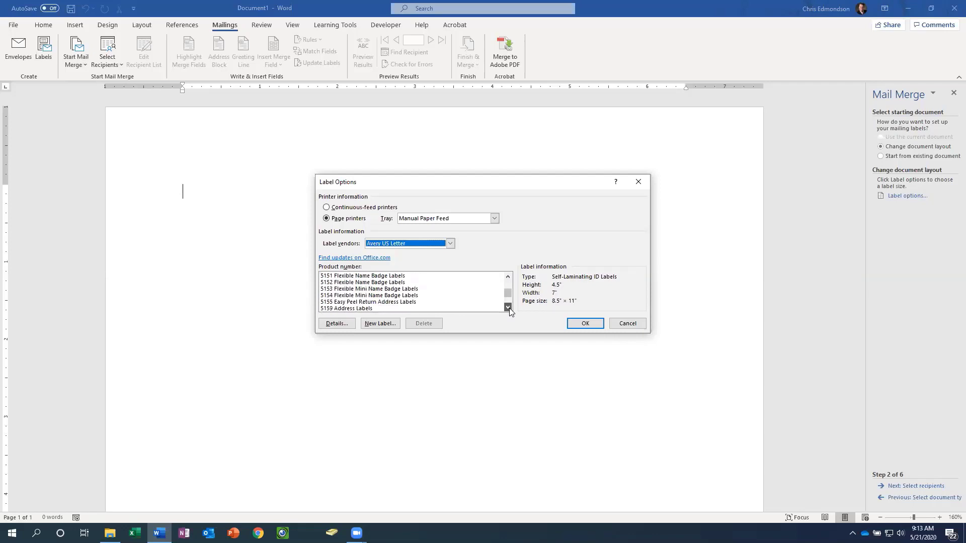
{"action": "left_click", "coordinate": [508, 307]}
{"action": "left_click", "coordinate": [508, 308]}
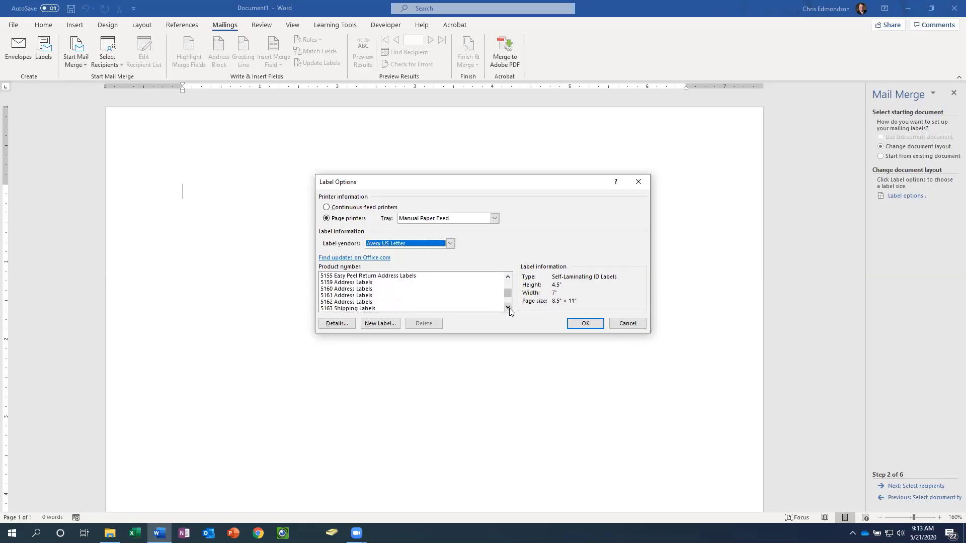
{"action": "left_click", "coordinate": [508, 307]}
{"action": "left_click", "coordinate": [508, 308]}
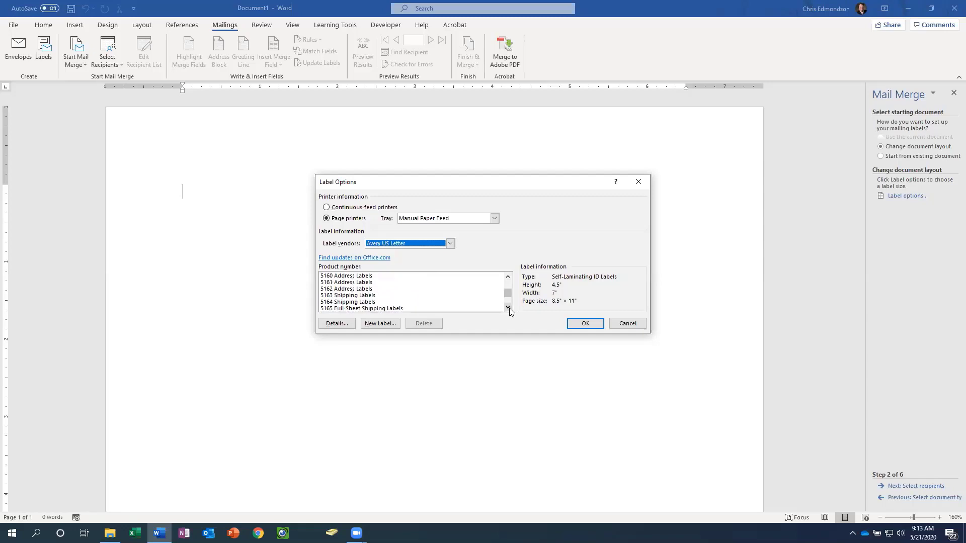
{"action": "left_click", "coordinate": [507, 307]}
{"action": "left_click", "coordinate": [508, 308]}
{"action": "left_click", "coordinate": [508, 307]}
{"action": "left_click", "coordinate": [507, 308]}
{"action": "left_click", "coordinate": [507, 308]}
{"action": "left_click", "coordinate": [508, 307]}
{"action": "left_click", "coordinate": [508, 307]}
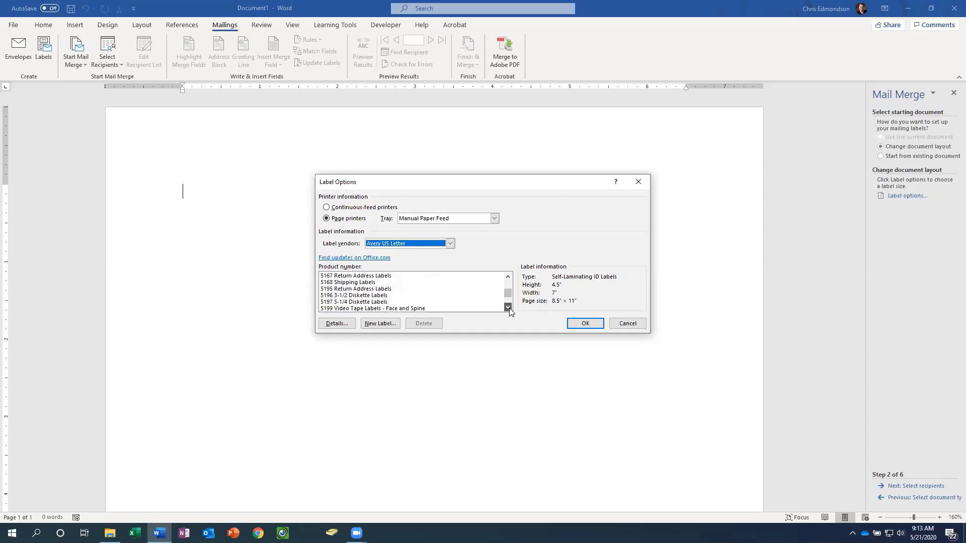
{"action": "left_click", "coordinate": [508, 307]}
{"action": "left_click", "coordinate": [507, 307]}
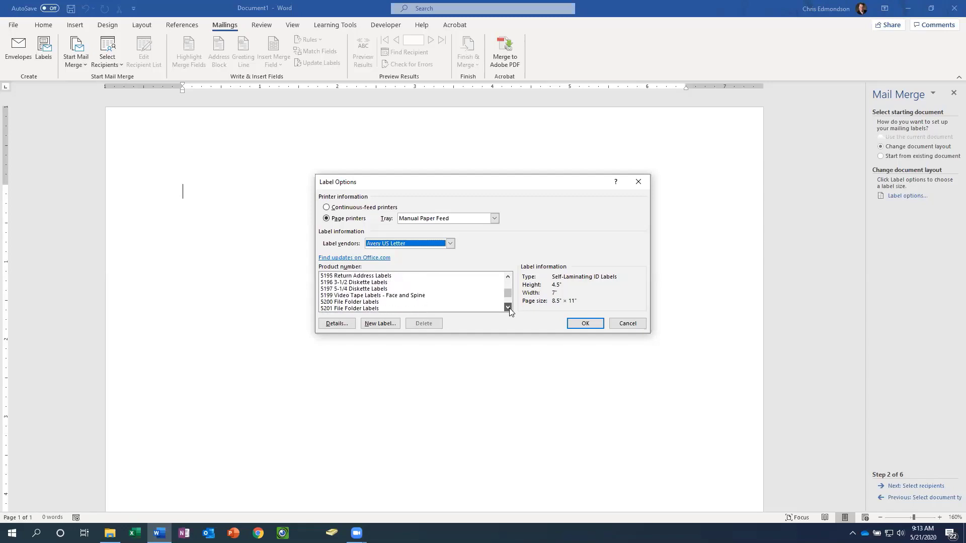
{"action": "left_click", "coordinate": [507, 308]}
{"action": "left_click", "coordinate": [508, 308]}
{"action": "left_click", "coordinate": [508, 307]}
{"action": "left_click", "coordinate": [508, 307]}
{"action": "left_click", "coordinate": [507, 307]}
{"action": "left_click", "coordinate": [507, 307]}
{"action": "left_click", "coordinate": [507, 307]}
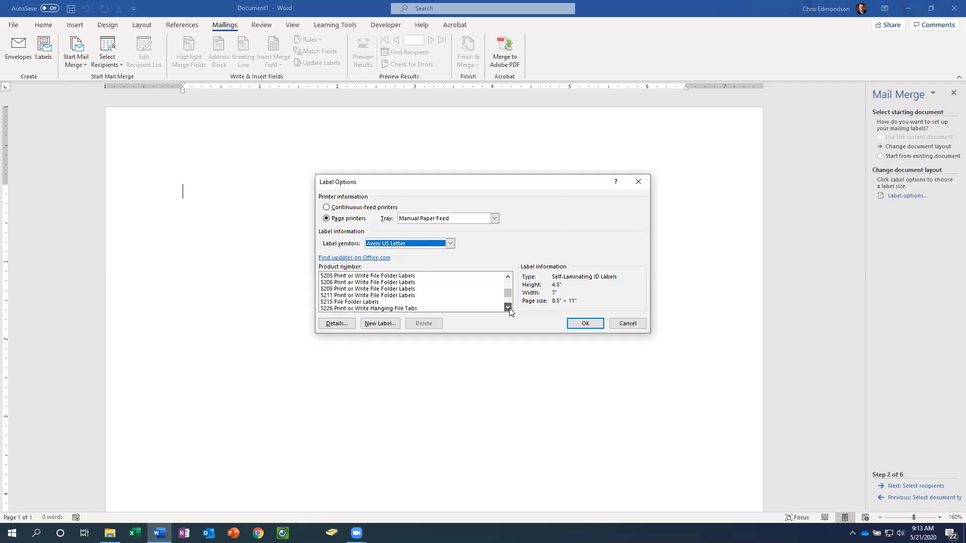
{"action": "left_click", "coordinate": [507, 307]}
{"action": "left_click", "coordinate": [508, 308]}
{"action": "left_click", "coordinate": [507, 307]}
{"action": "left_click", "coordinate": [507, 307]}
{"action": "left_click", "coordinate": [507, 307]}
{"action": "left_click", "coordinate": [508, 308]}
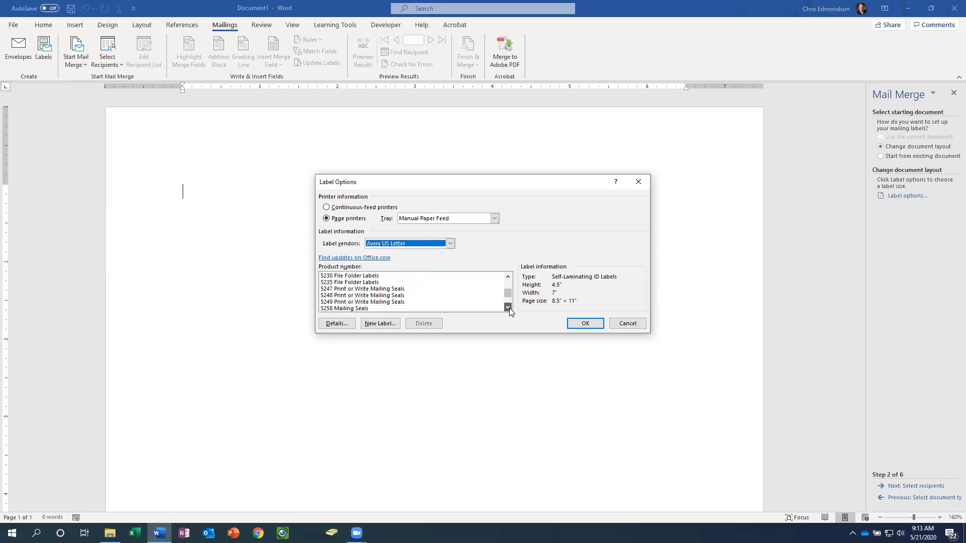
{"action": "left_click", "coordinate": [507, 307]}
{"action": "left_click", "coordinate": [507, 307]}
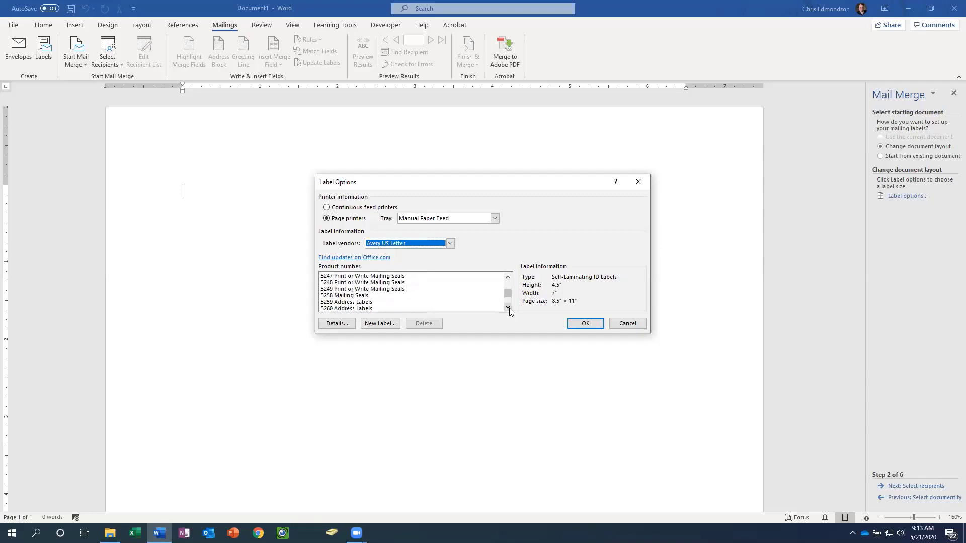
{"action": "left_click", "coordinate": [423, 308]}
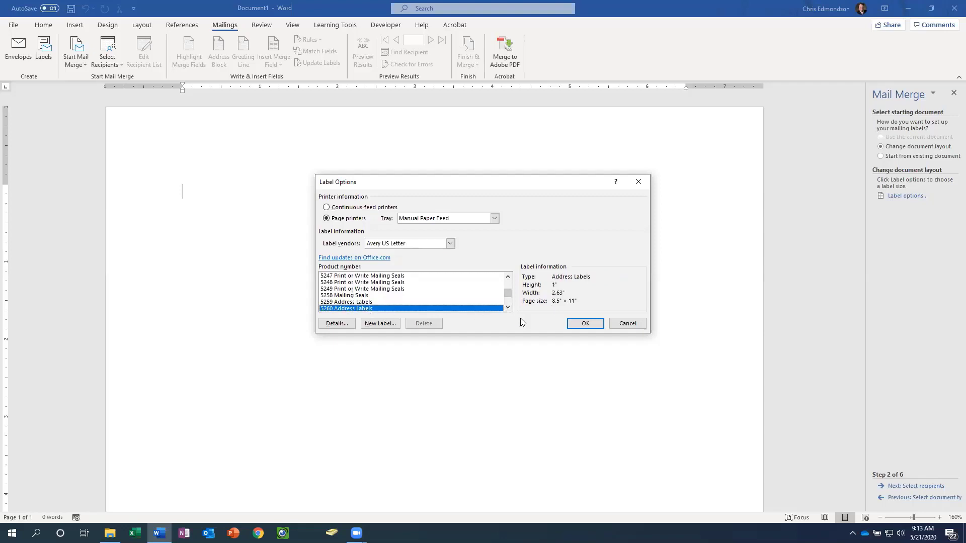
{"action": "left_click", "coordinate": [589, 326]}
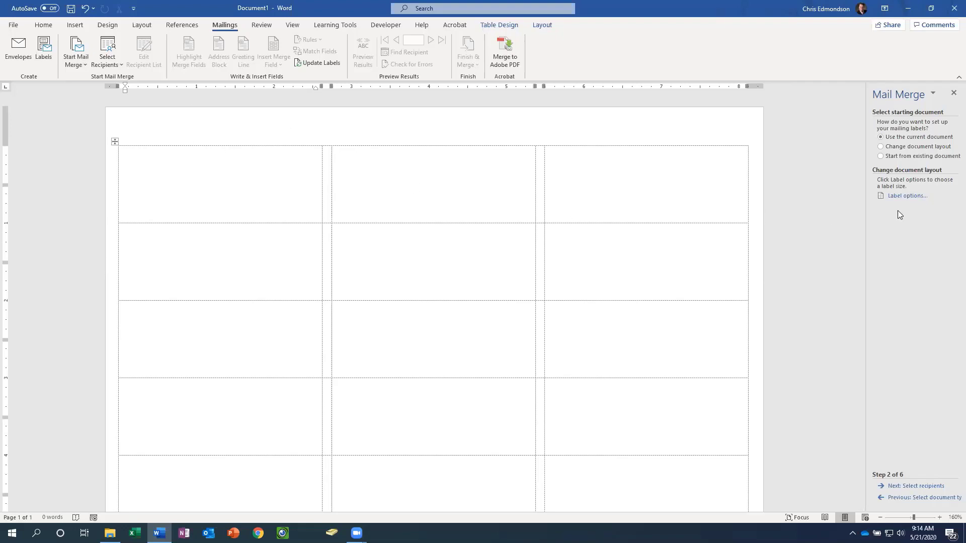
Hide the label table's gridlines and show them again
{"action": "left_click", "coordinate": [541, 25]}
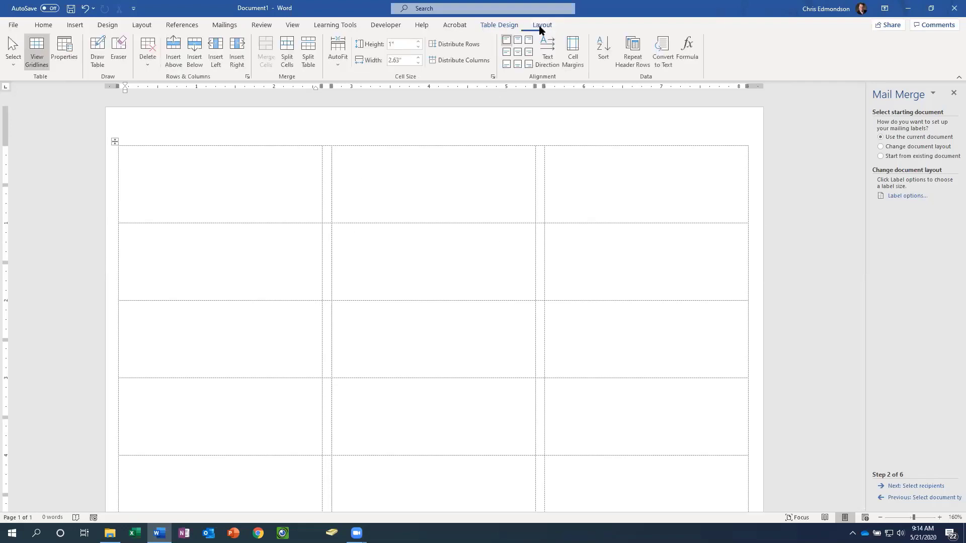
{"action": "left_click", "coordinate": [39, 61]}
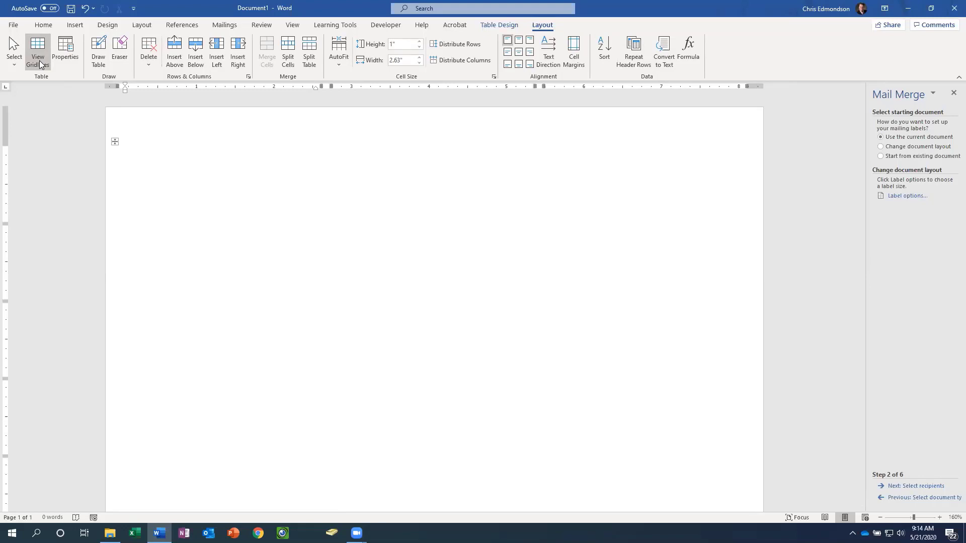
{"action": "left_click", "coordinate": [39, 60]}
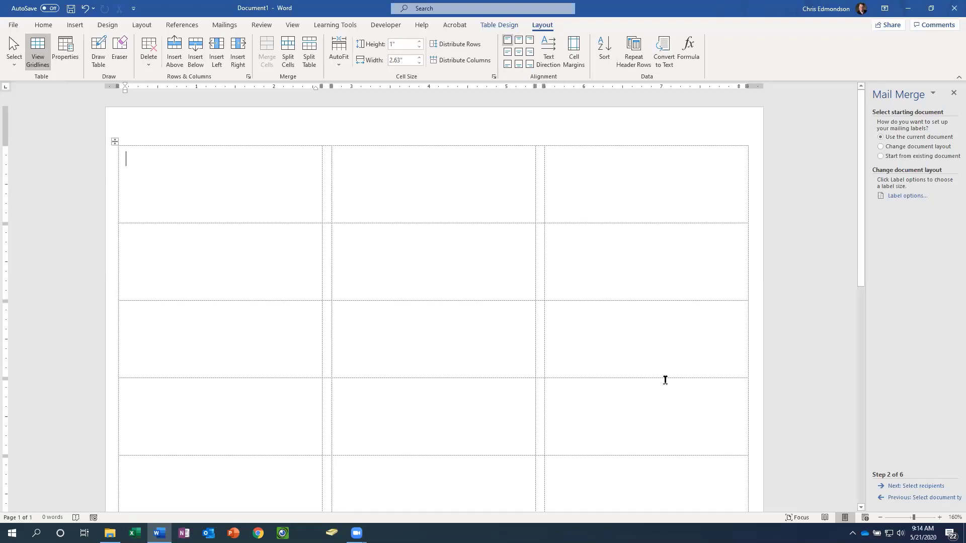
Continue to recipient selection and load the Practice Data$ sheet of Beg_Excel Training Practice File from the Desktop's Bootcamp Classes > Advanced Excel Training folder
{"action": "left_click", "coordinate": [919, 486]}
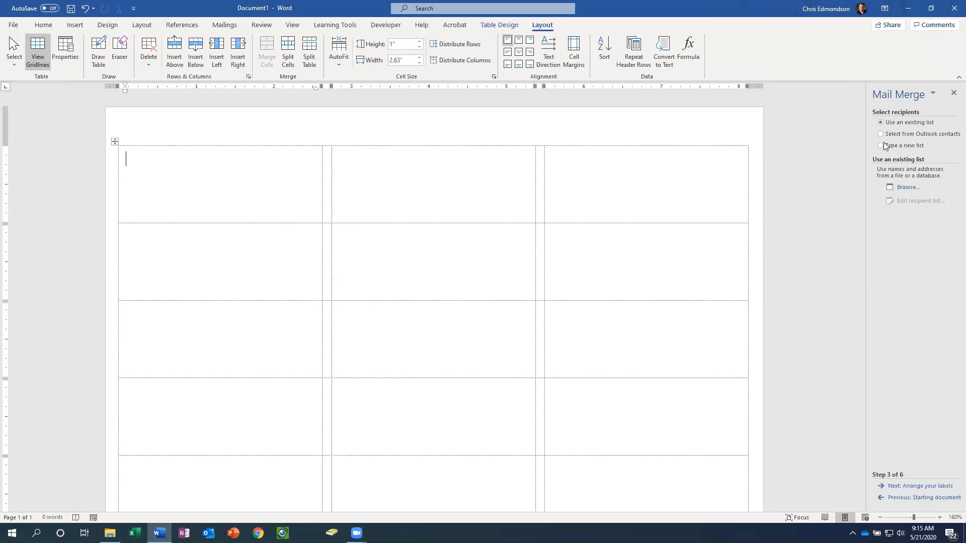
{"action": "left_click", "coordinate": [906, 189]}
{"action": "left_click", "coordinate": [44, 83]}
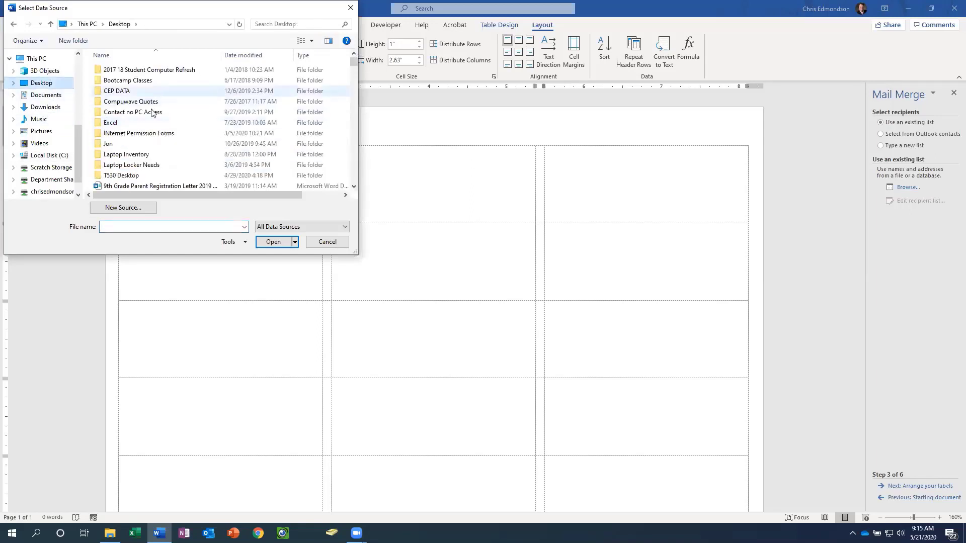
{"action": "double_click", "coordinate": [151, 81]}
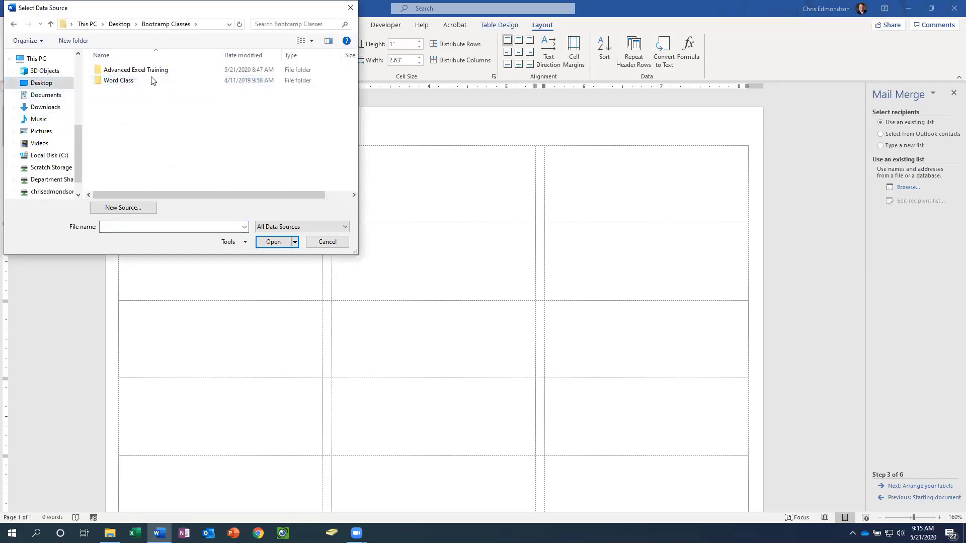
{"action": "double_click", "coordinate": [150, 74]}
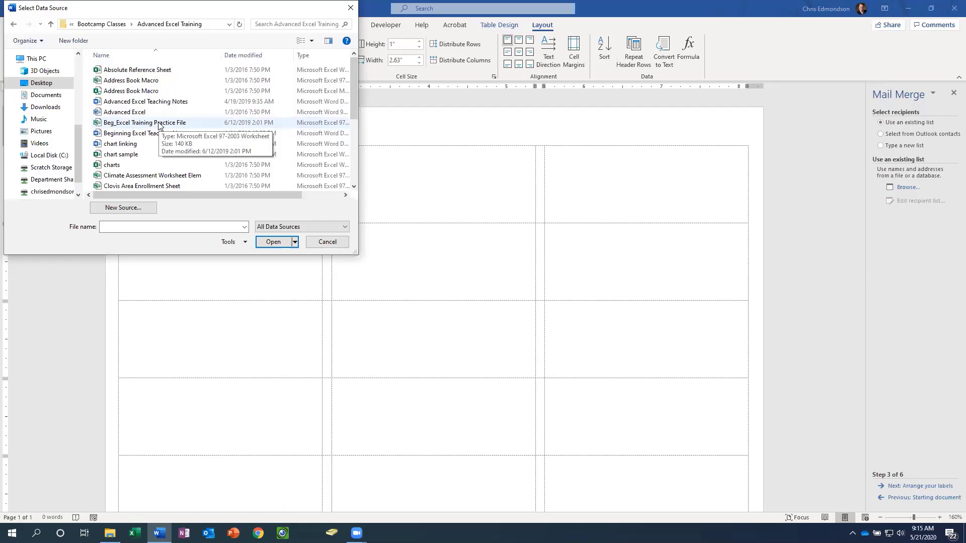
{"action": "left_click", "coordinate": [159, 124]}
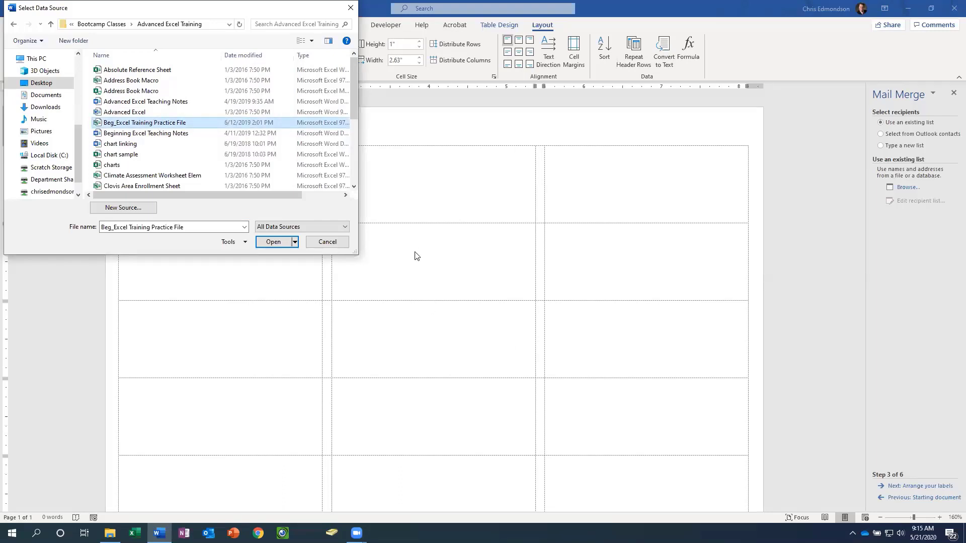
{"action": "key", "text": "Return"}
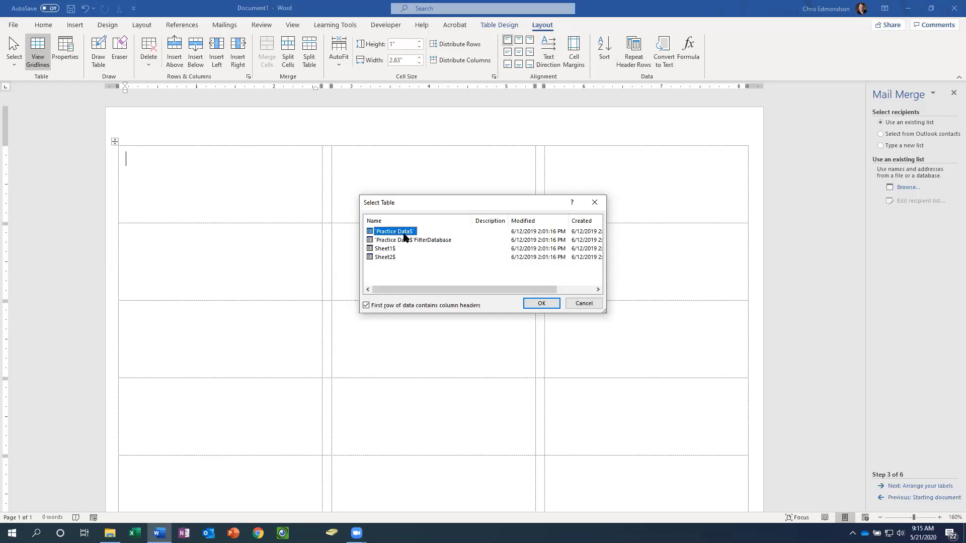
{"action": "left_click", "coordinate": [541, 303]}
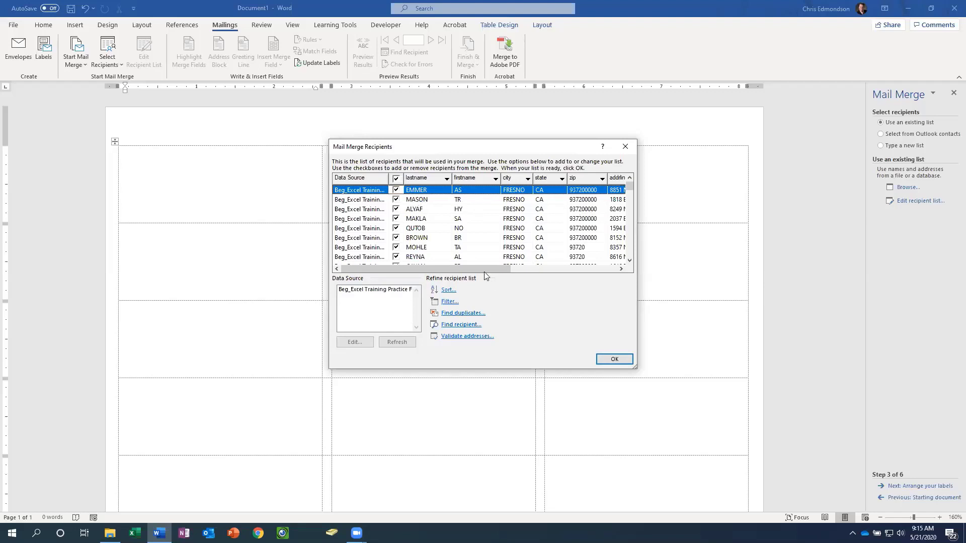
Look through the columns of the mail merge recipient list and accept it with all recipients included
{"action": "left_click_drag", "start_coordinate": [484, 270], "coordinate": [489, 270]}
{"action": "left_click_drag", "start_coordinate": [423, 170], "coordinate": [562, 265]}
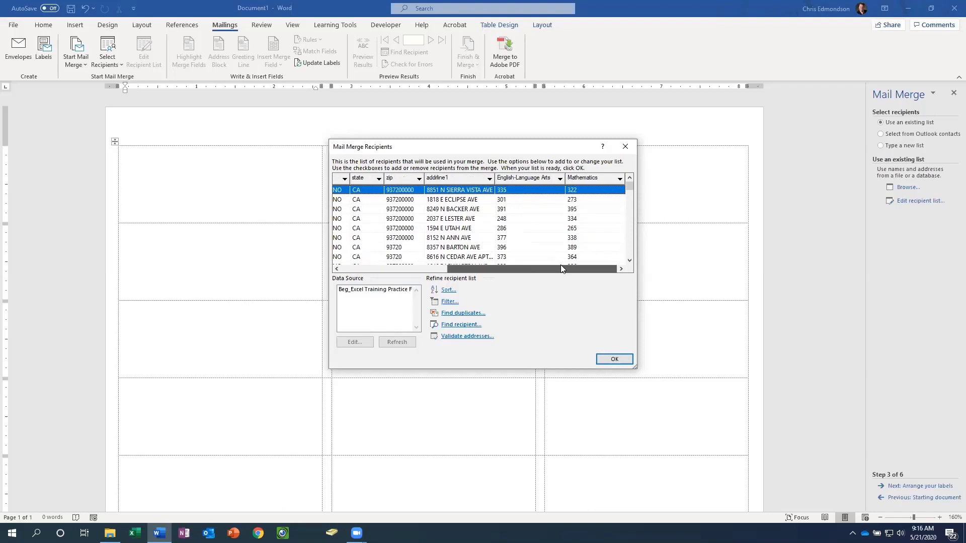
{"action": "left_click_drag", "start_coordinate": [560, 268], "coordinate": [396, 274]}
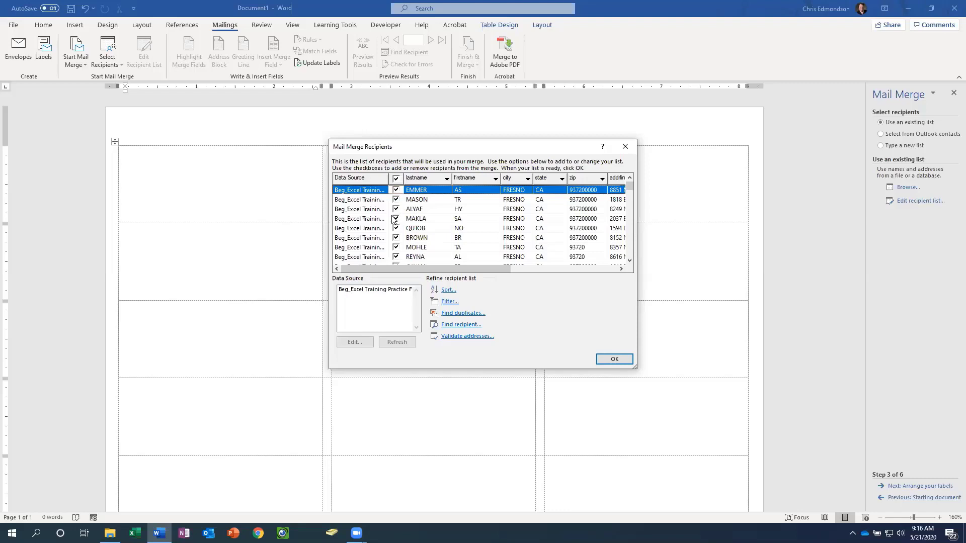
{"action": "left_click", "coordinate": [622, 361]}
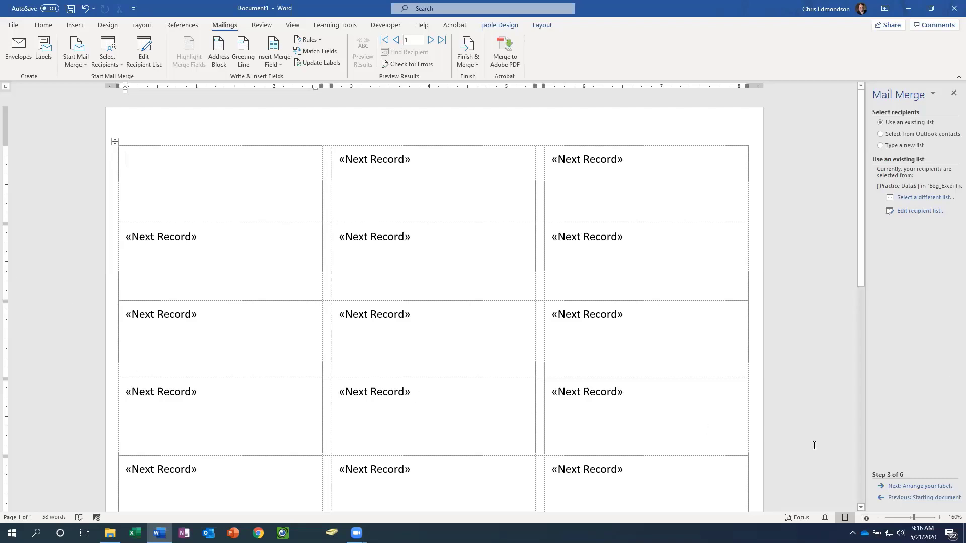
Continue to arranging the labels, start an address block in the first label and look through the recipient name formats
{"action": "left_click", "coordinate": [916, 486]}
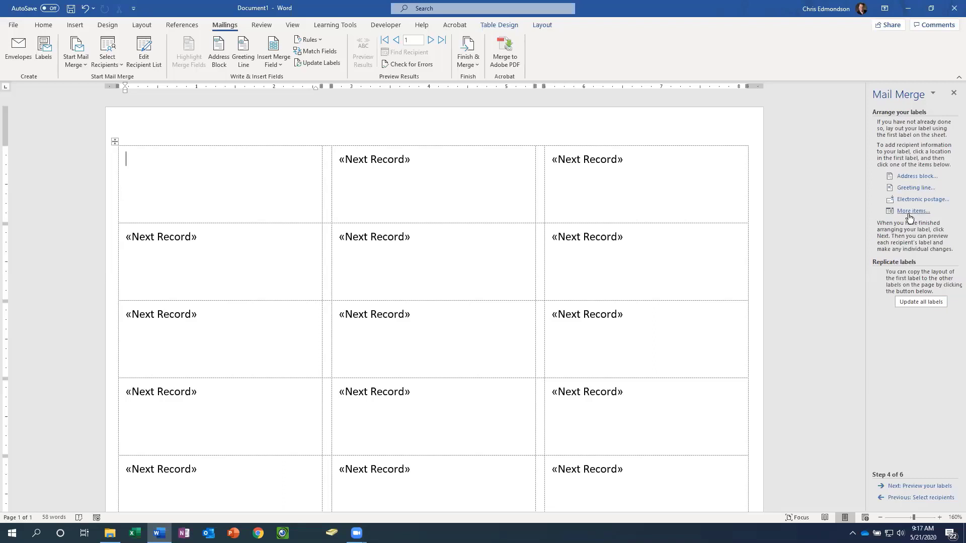
{"action": "left_click", "coordinate": [215, 180]}
{"action": "left_click", "coordinate": [924, 175]}
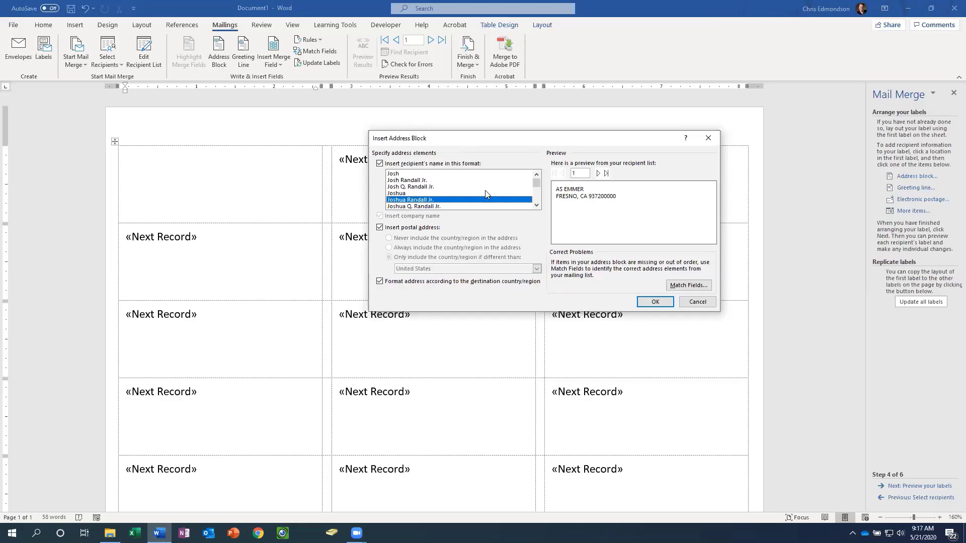
{"action": "left_click", "coordinate": [536, 205]}
{"action": "left_click", "coordinate": [536, 204]}
{"action": "left_click", "coordinate": [536, 205]}
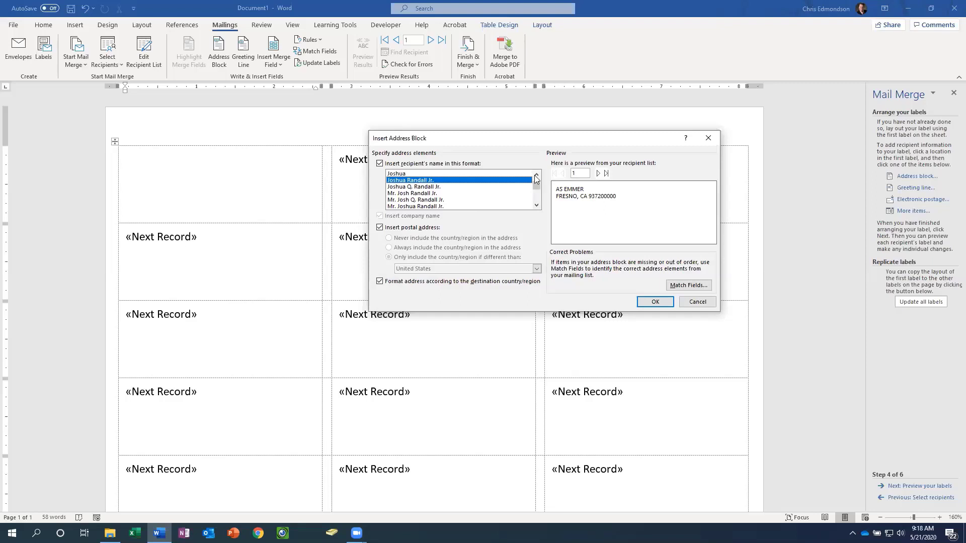
{"action": "left_click_drag", "start_coordinate": [537, 186], "coordinate": [538, 182]}
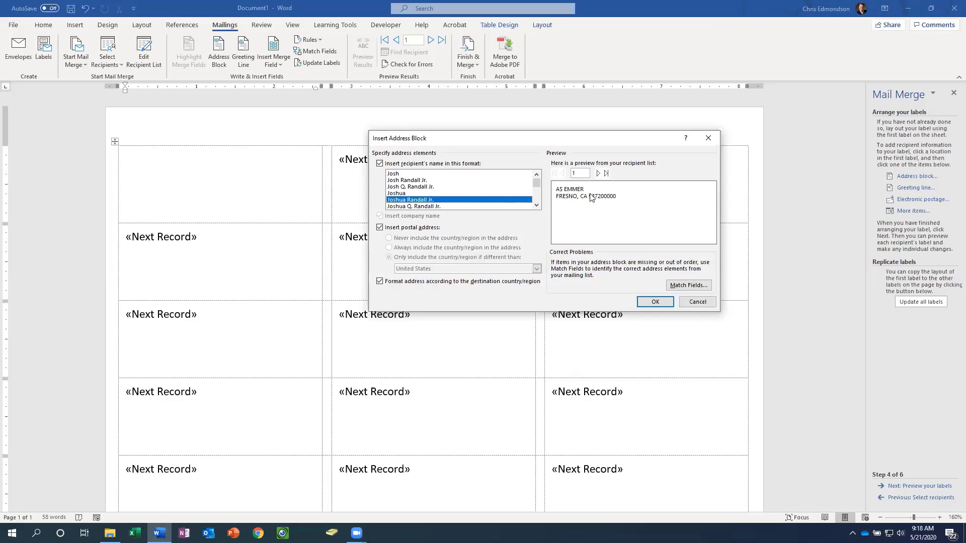
Match the Address 1 field to addrline1 and insert the address block into the first label
{"action": "left_click", "coordinate": [688, 289]}
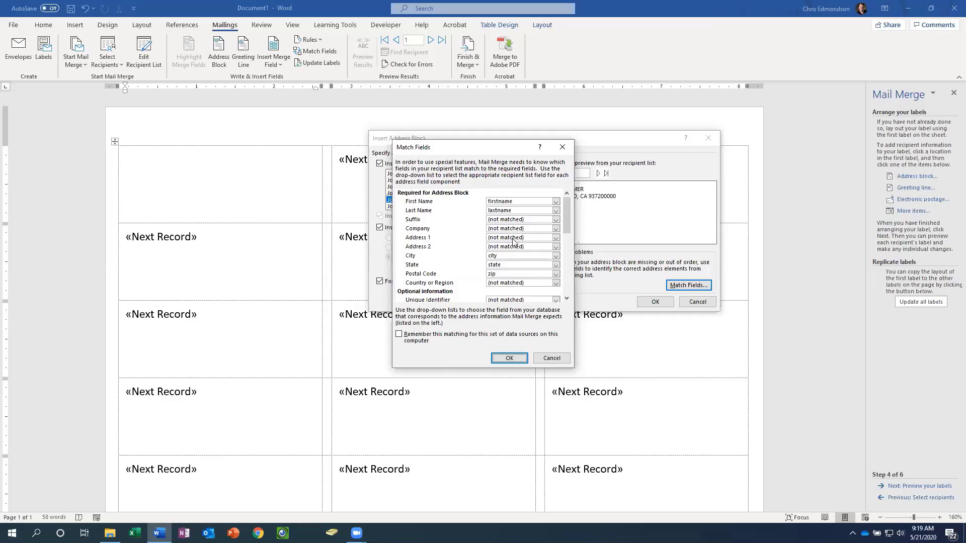
{"action": "left_click", "coordinate": [556, 237]}
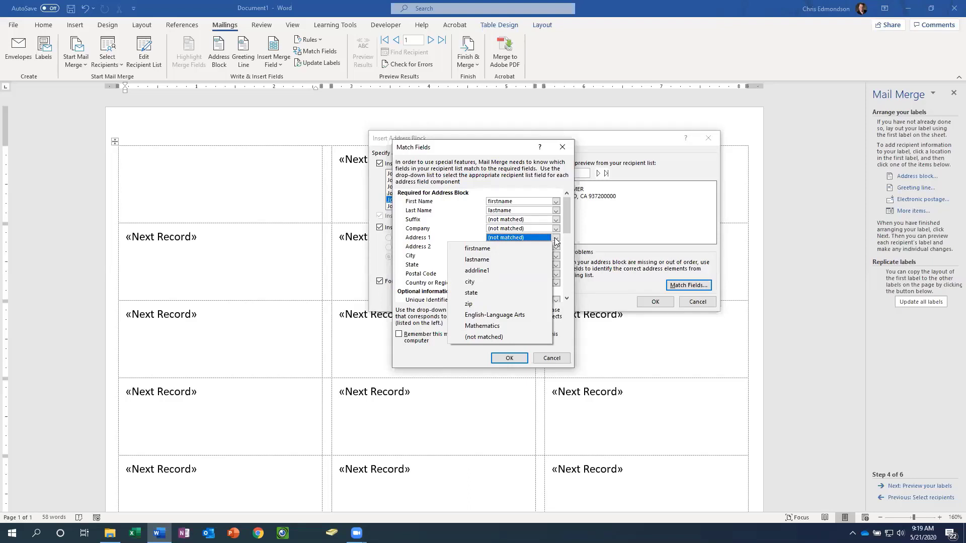
{"action": "left_click", "coordinate": [494, 270]}
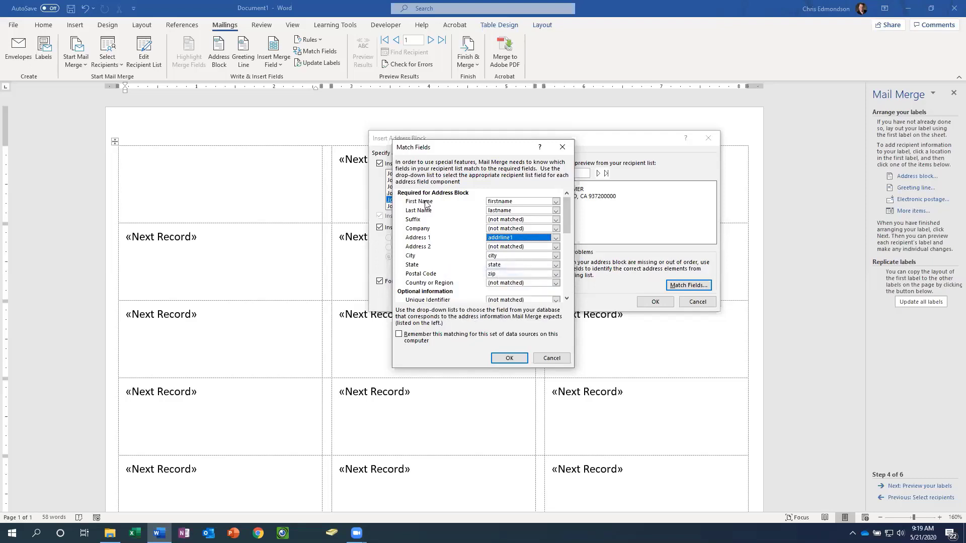
{"action": "left_click", "coordinate": [509, 358]}
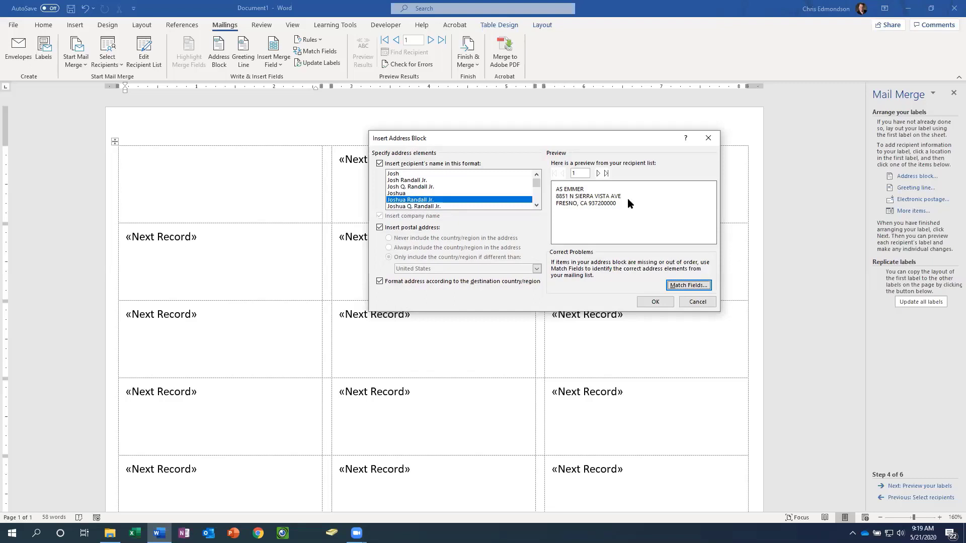
{"action": "left_click", "coordinate": [656, 302]}
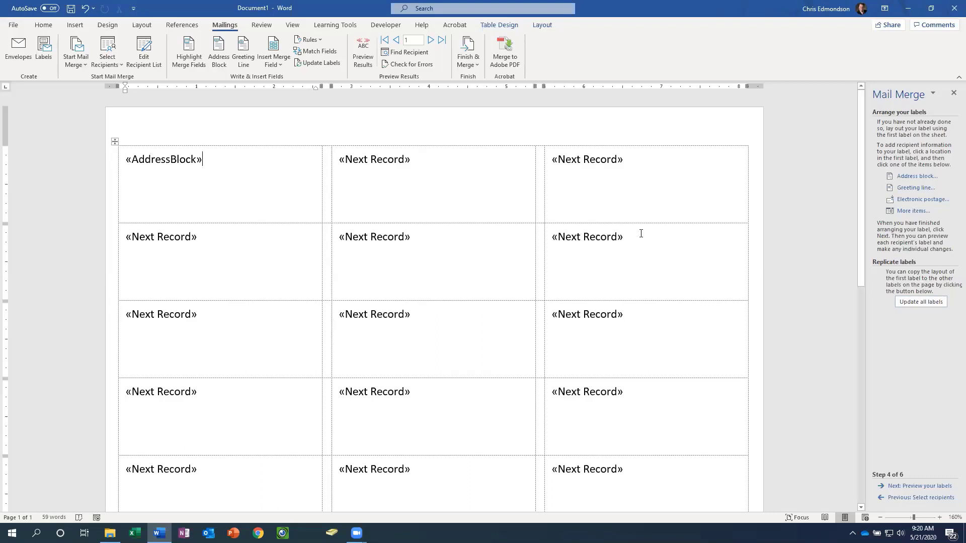
Replicate the address block to all labels and preview the merged labels down the page
{"action": "left_click", "coordinate": [924, 302]}
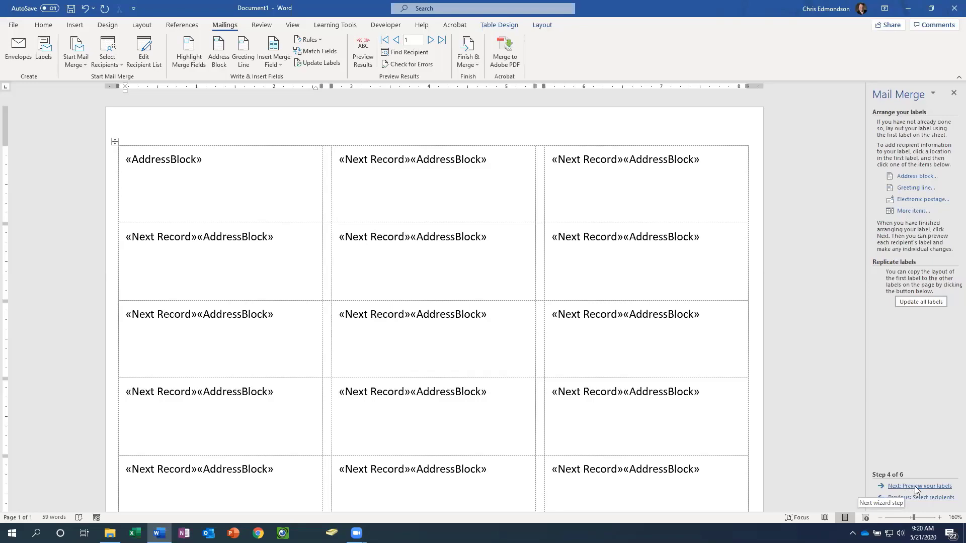
{"action": "left_click", "coordinate": [914, 487]}
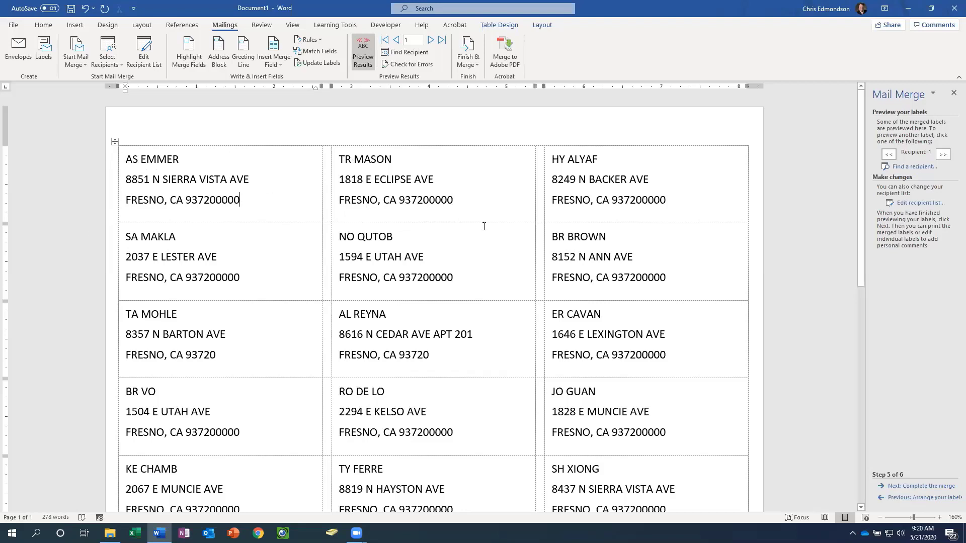
{"action": "scroll", "coordinate": [552, 254], "scroll_direction": "down", "scroll_amount": 1}
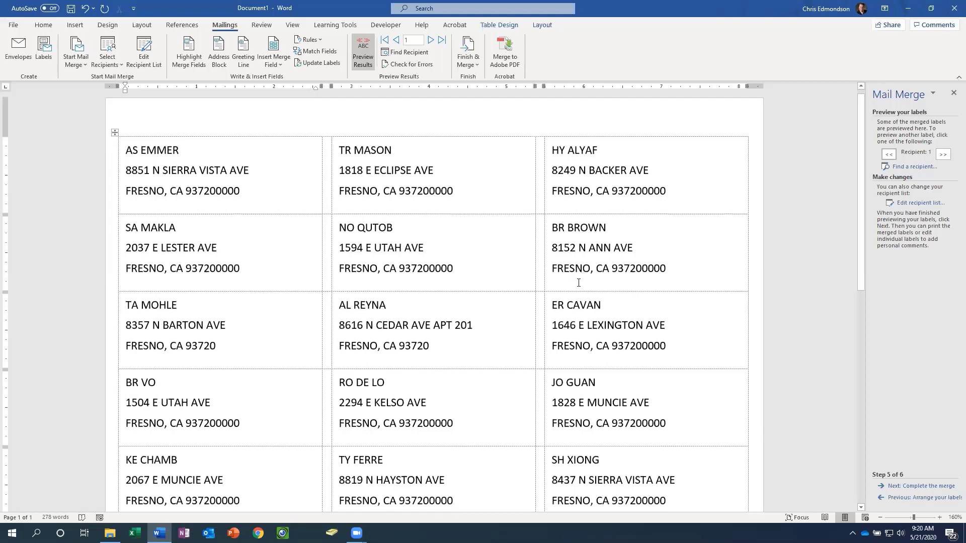
{"action": "scroll", "coordinate": [578, 283], "scroll_direction": "down", "scroll_amount": 2}
{"action": "scroll", "coordinate": [578, 282], "scroll_direction": "down", "scroll_amount": 6}
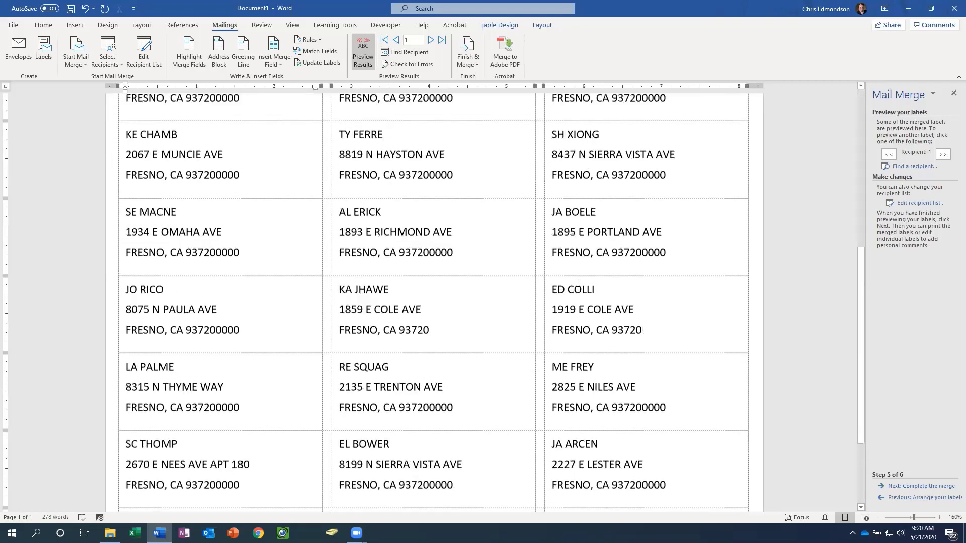
{"action": "scroll", "coordinate": [578, 282], "scroll_direction": "up", "scroll_amount": 7}
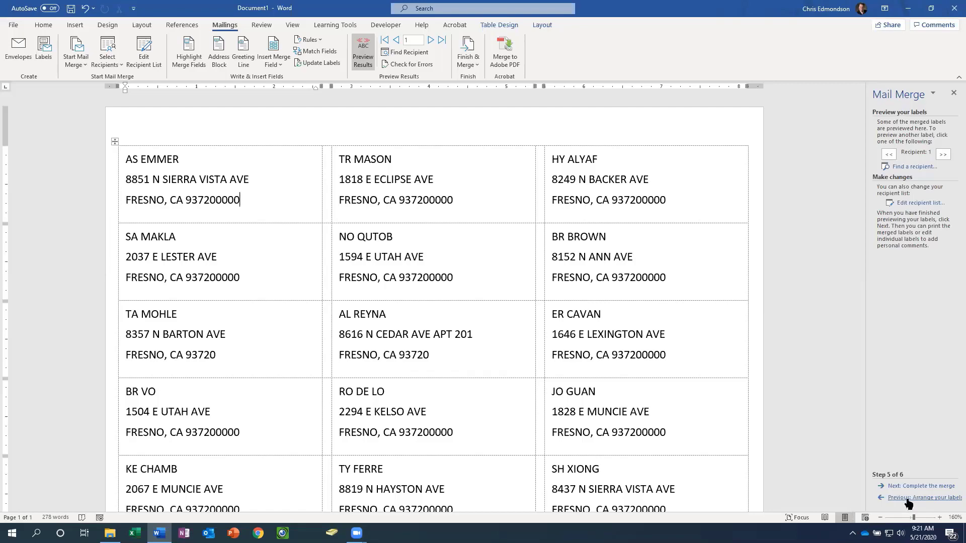
Return to arranging the labels, add "To the Parents of: " before the first label's address block and update all labels
{"action": "left_click", "coordinate": [127, 160]}
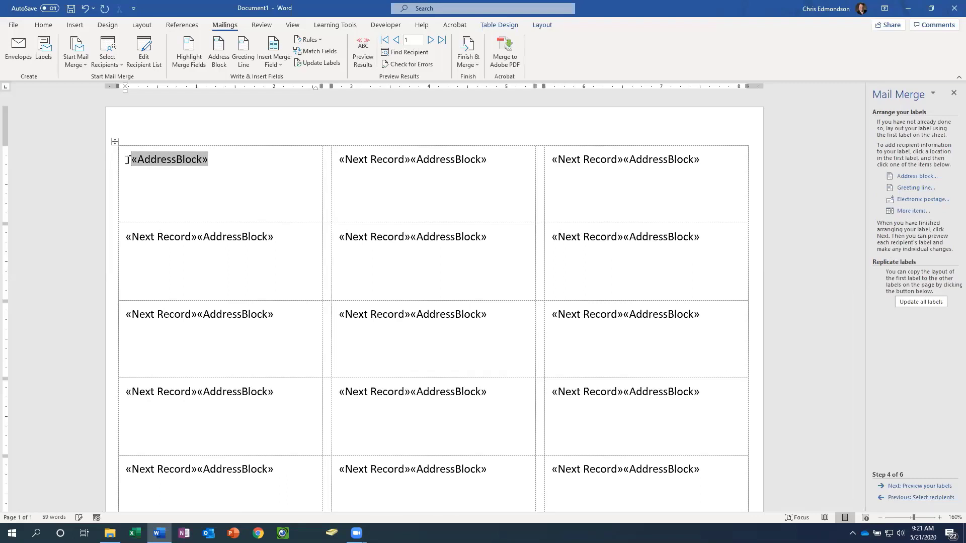
{"action": "type", "text": "To the Parents"}
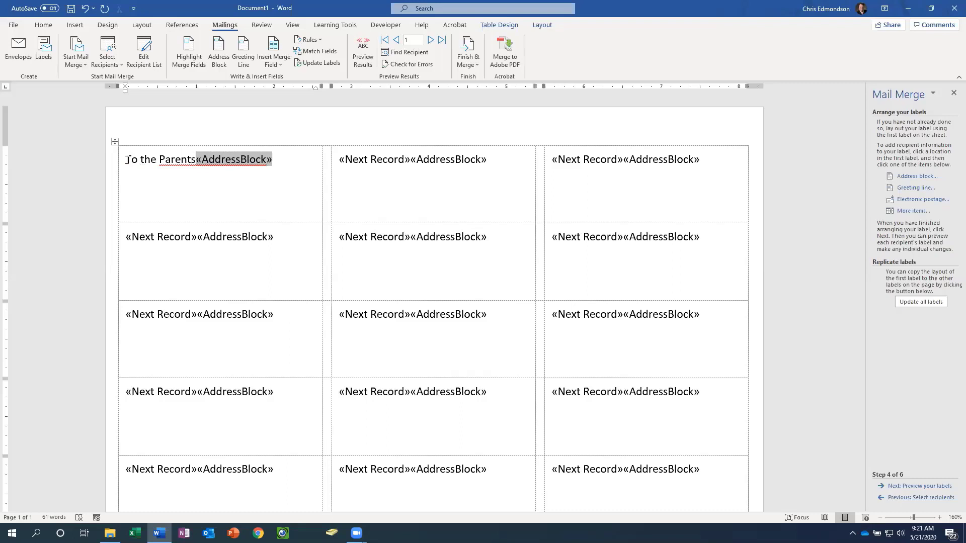
{"action": "type", "text": " of:"}
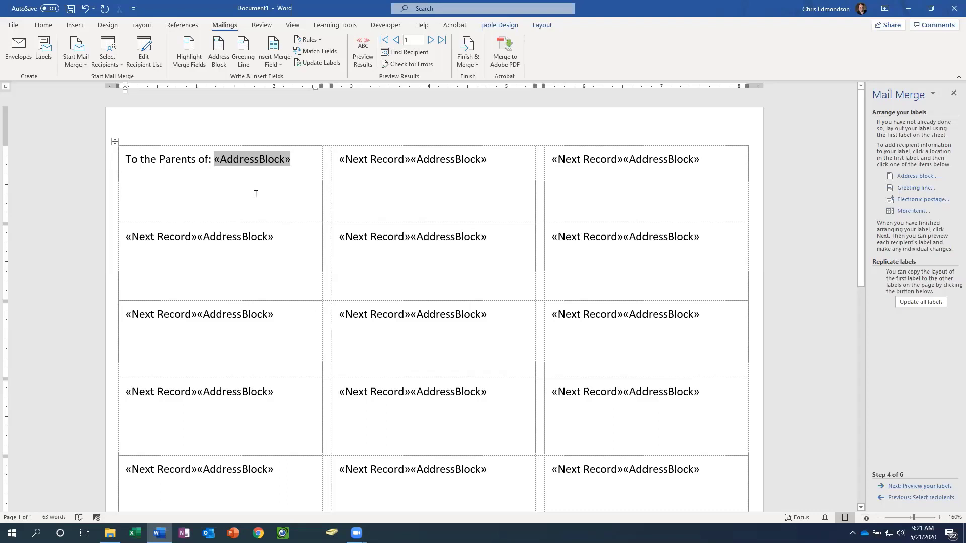
{"action": "left_click", "coordinate": [933, 302]}
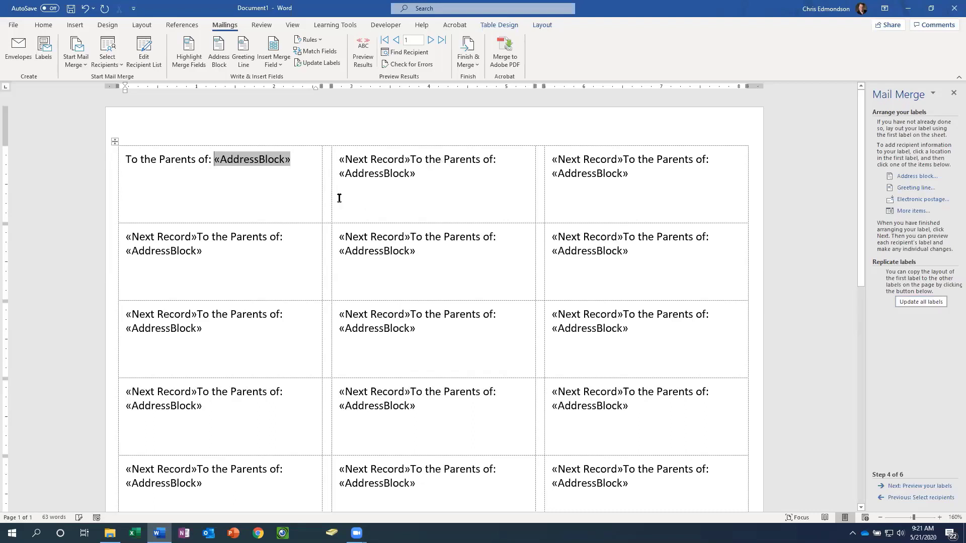
Preview the updated labels, advance to completing the merge and look through the label sheet
{"action": "left_click", "coordinate": [916, 486]}
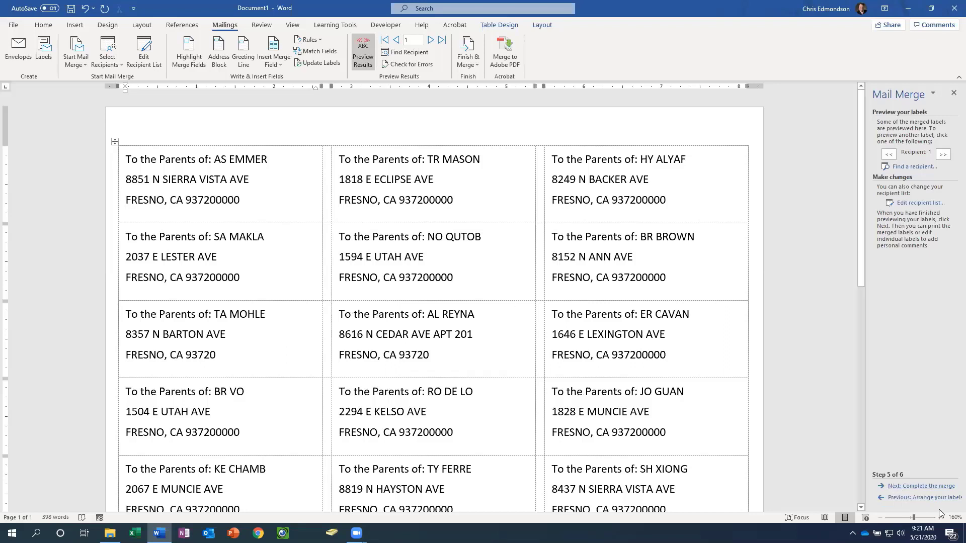
{"action": "left_click", "coordinate": [911, 486]}
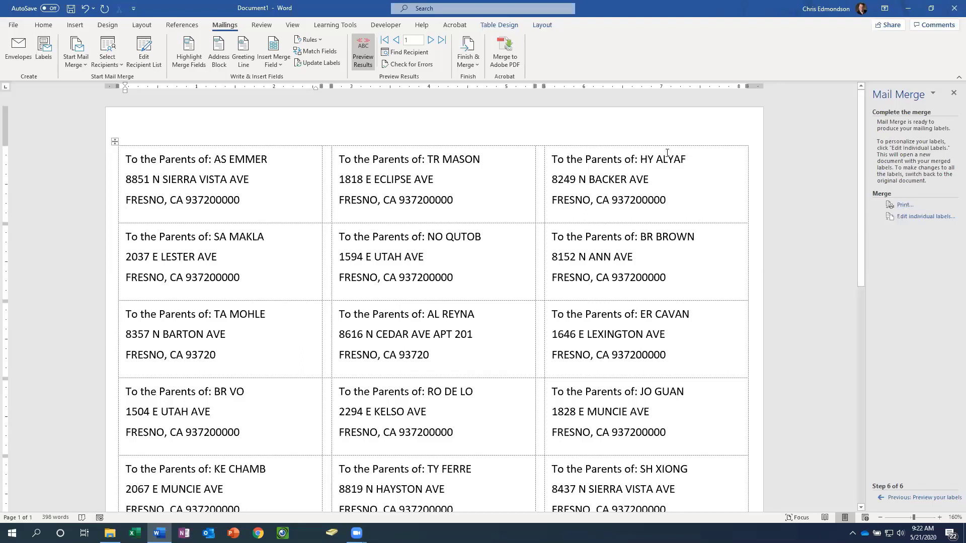
{"action": "scroll", "coordinate": [849, 342], "scroll_direction": "down", "scroll_amount": 2}
{"action": "scroll", "coordinate": [849, 342], "scroll_direction": "down", "scroll_amount": 2}
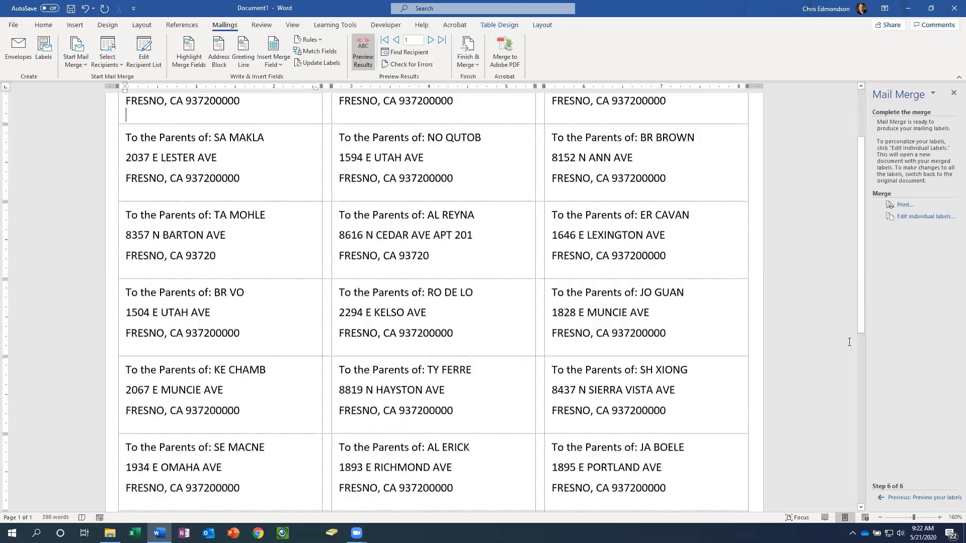
{"action": "scroll", "coordinate": [849, 342], "scroll_direction": "down", "scroll_amount": 5}
{"action": "scroll", "coordinate": [849, 342], "scroll_direction": "down", "scroll_amount": 5}
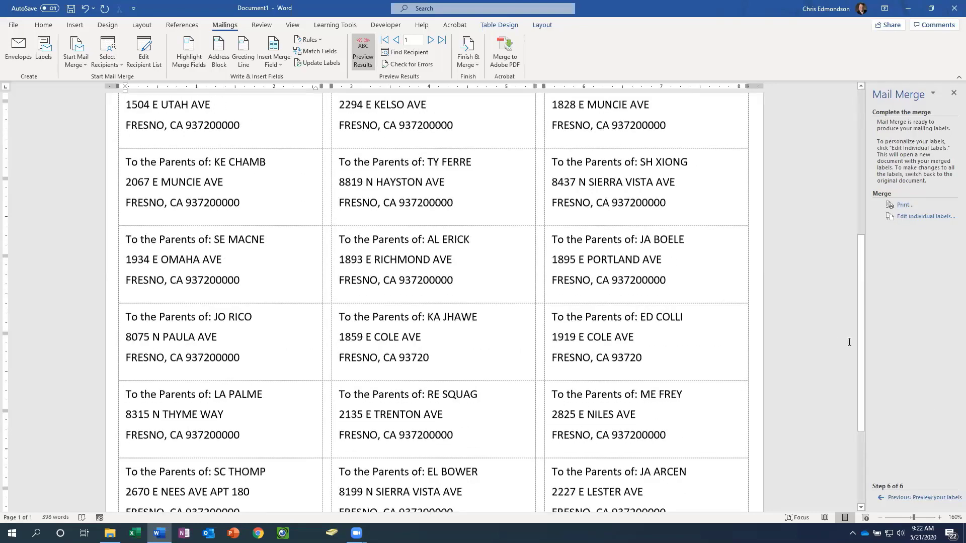
{"action": "scroll", "coordinate": [848, 342], "scroll_direction": "up", "scroll_amount": 15}
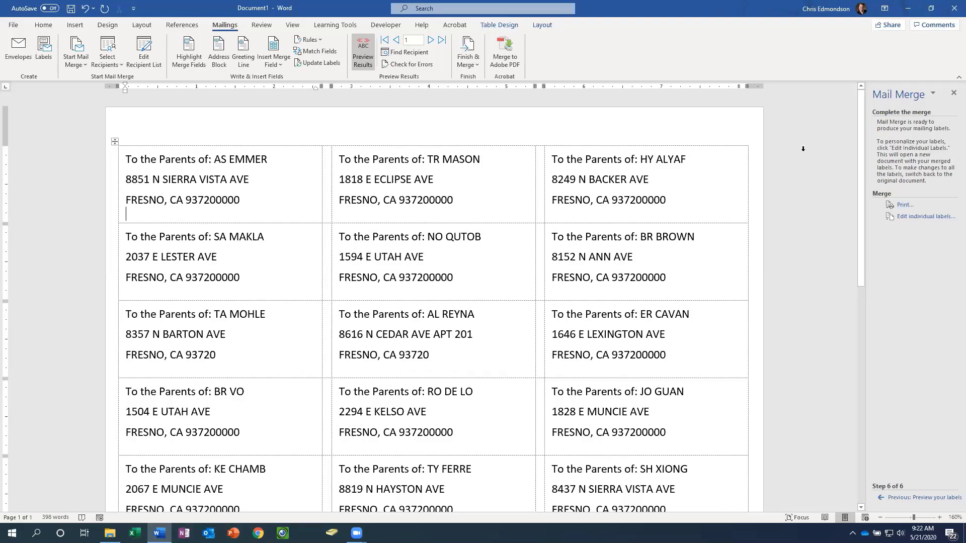
Close the label document without saving and open the recent workbook Beg_Excel Training Practice File in Excel
{"action": "left_click", "coordinate": [952, 11]}
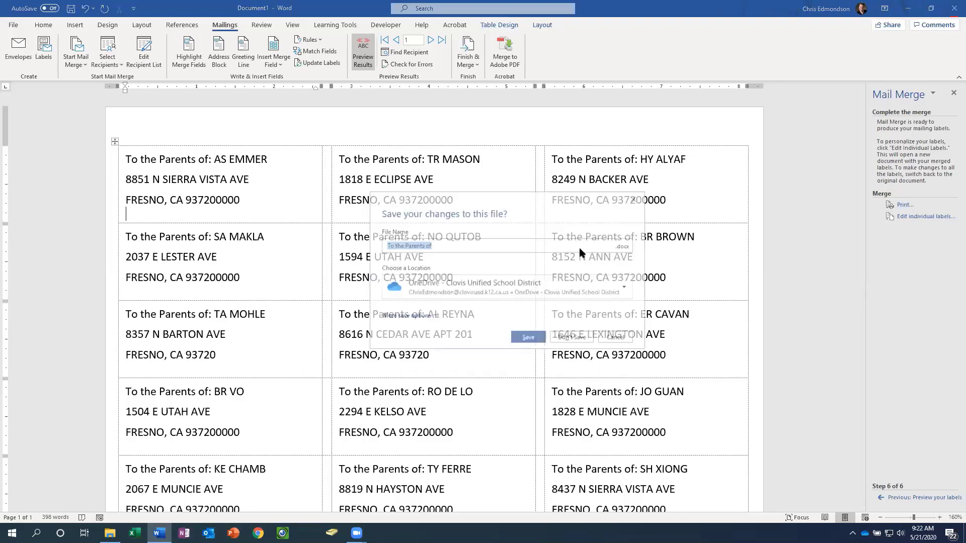
{"action": "left_click", "coordinate": [568, 339]}
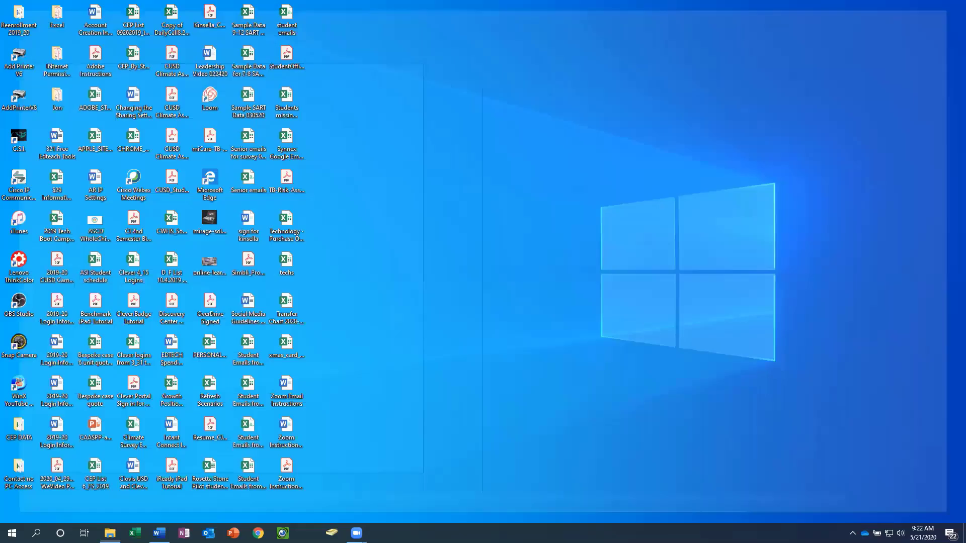
{"action": "left_click", "coordinate": [133, 533]}
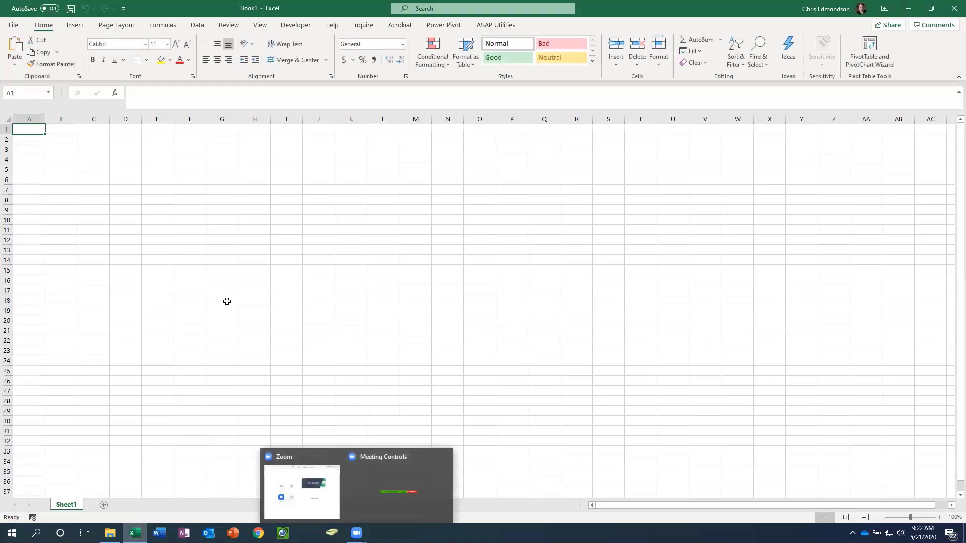
{"action": "left_click", "coordinate": [23, 28]}
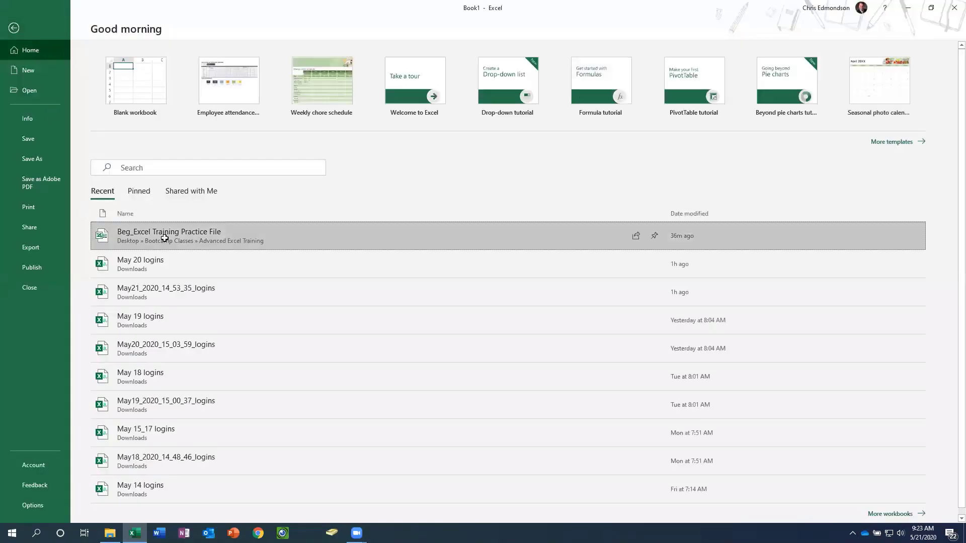
{"action": "left_click", "coordinate": [165, 237]}
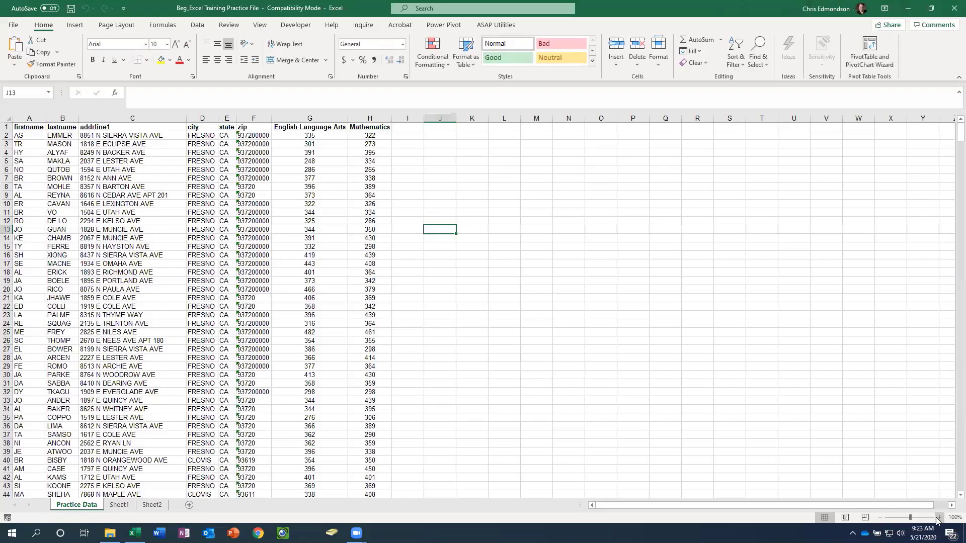
Total the first student's two scores in I2 with =SUM(G2:H2) and fill the formula down the rest of the data rows
{"action": "left_click", "coordinate": [938, 517]}
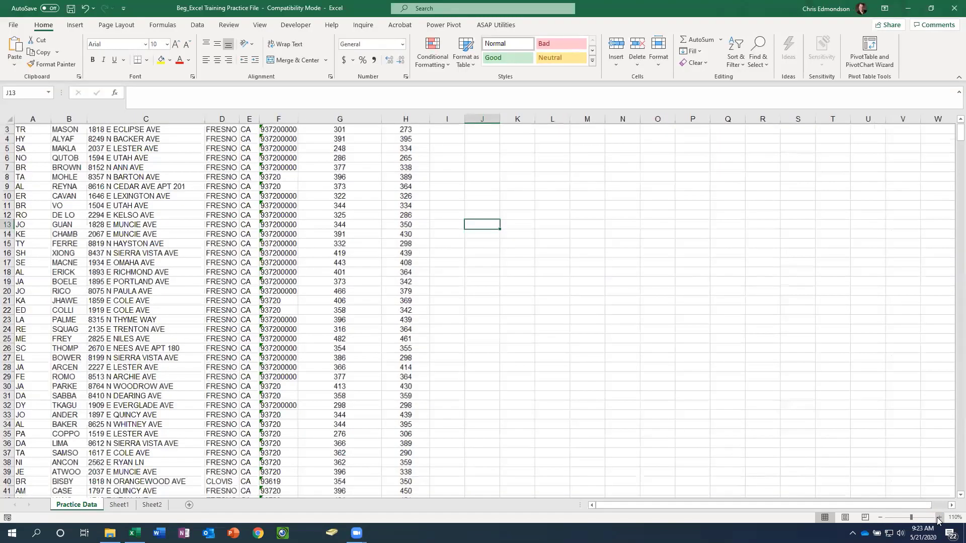
{"action": "scroll", "coordinate": [639, 141], "scroll_direction": "up", "scroll_amount": 2, "text": "ctrl"}
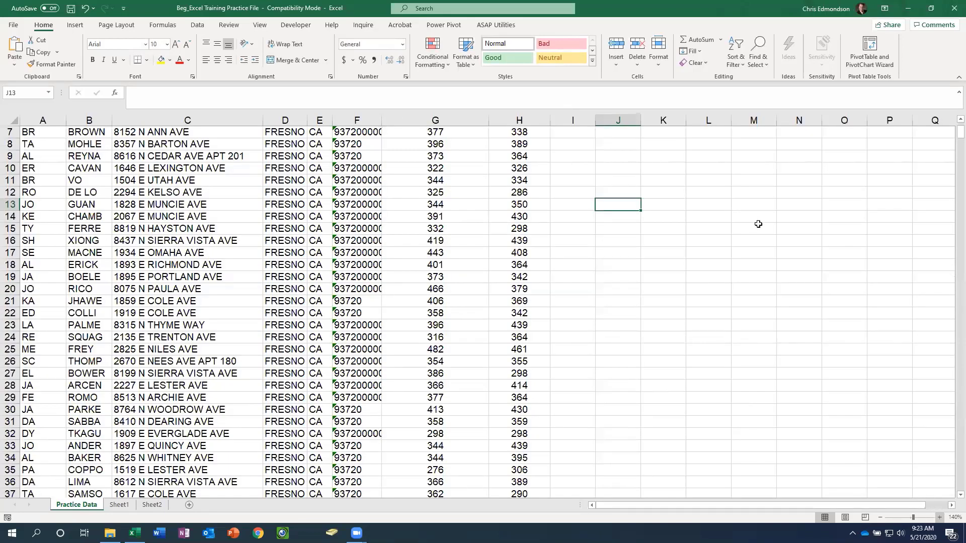
{"action": "left_click", "coordinate": [939, 517]}
{"action": "left_click", "coordinate": [939, 517]}
{"action": "scroll", "coordinate": [757, 224], "scroll_direction": "up", "scroll_amount": 3}
{"action": "left_click", "coordinate": [647, 148]}
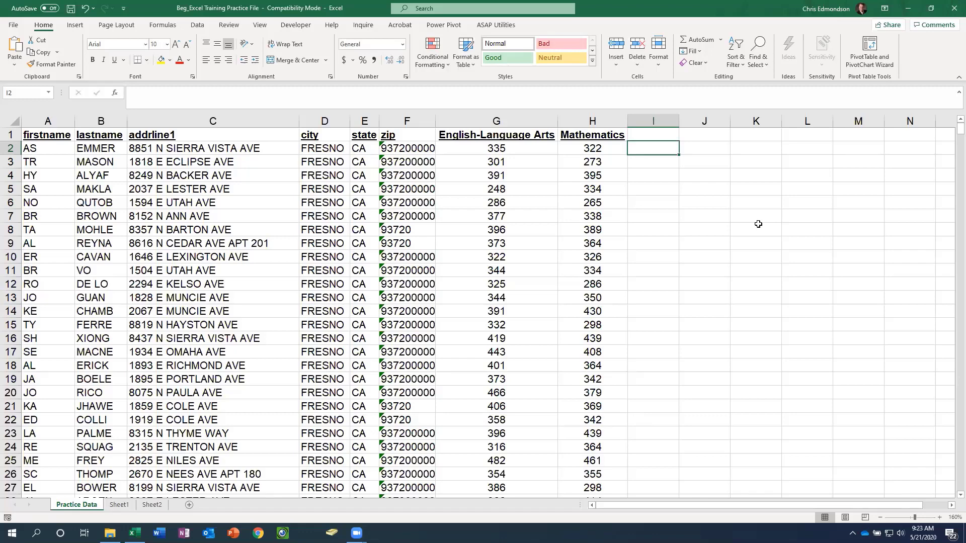
{"action": "type", "text": "="}
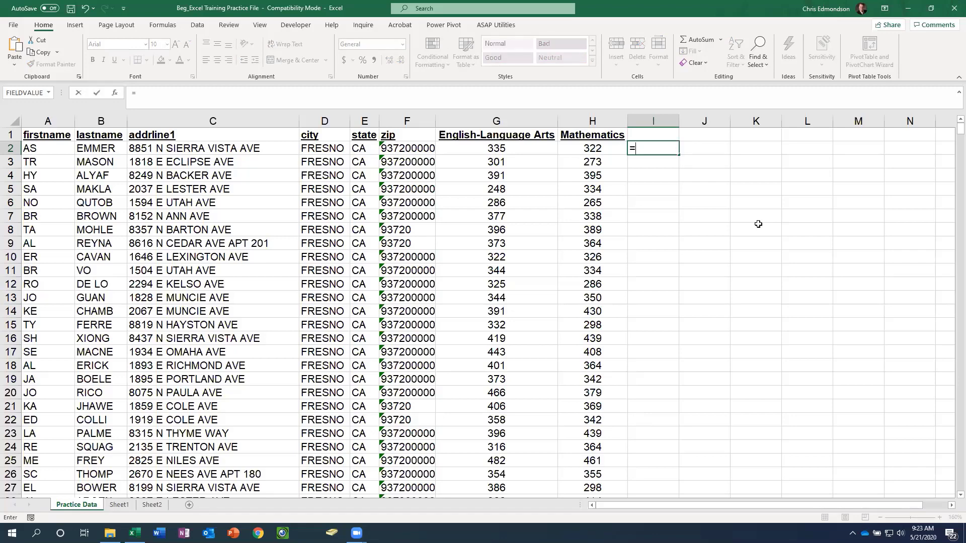
{"action": "type", "text": "sum"}
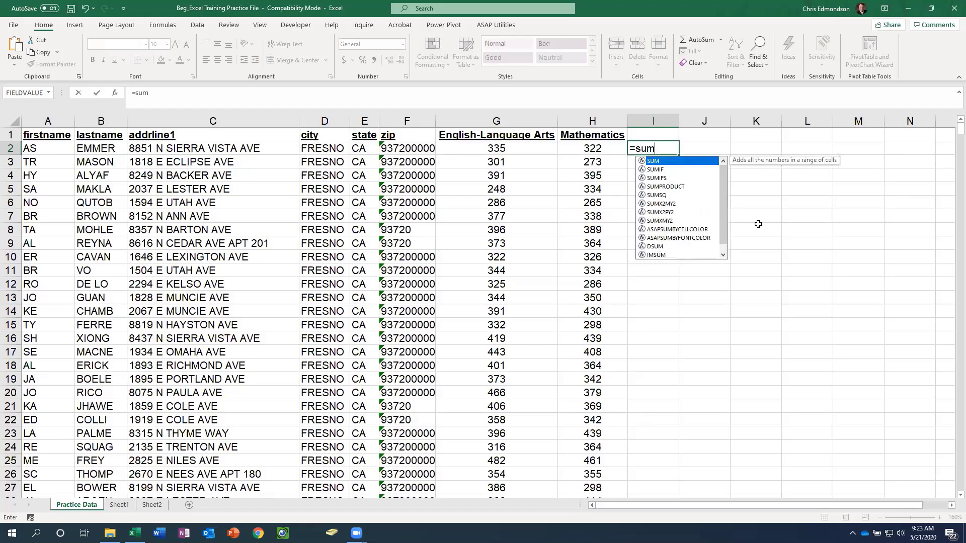
{"action": "type", "text": "("}
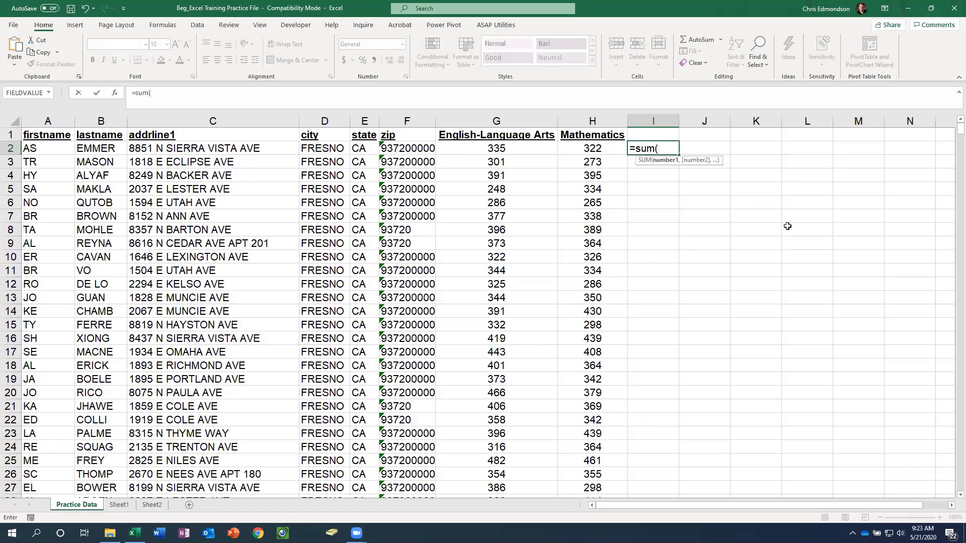
{"action": "left_click", "coordinate": [516, 149]}
{"action": "left_click_drag", "start_coordinate": [517, 150], "coordinate": [571, 150]}
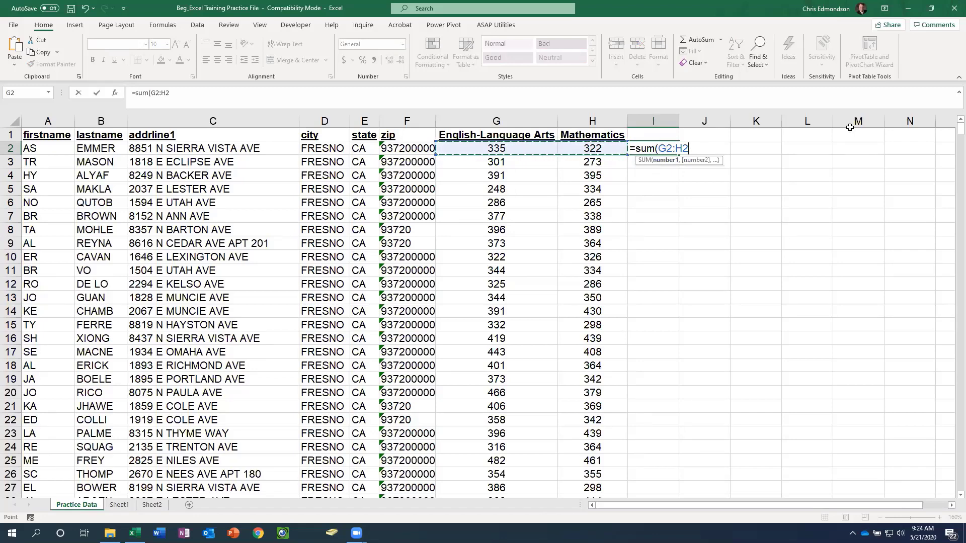
{"action": "type", "text": ")"}
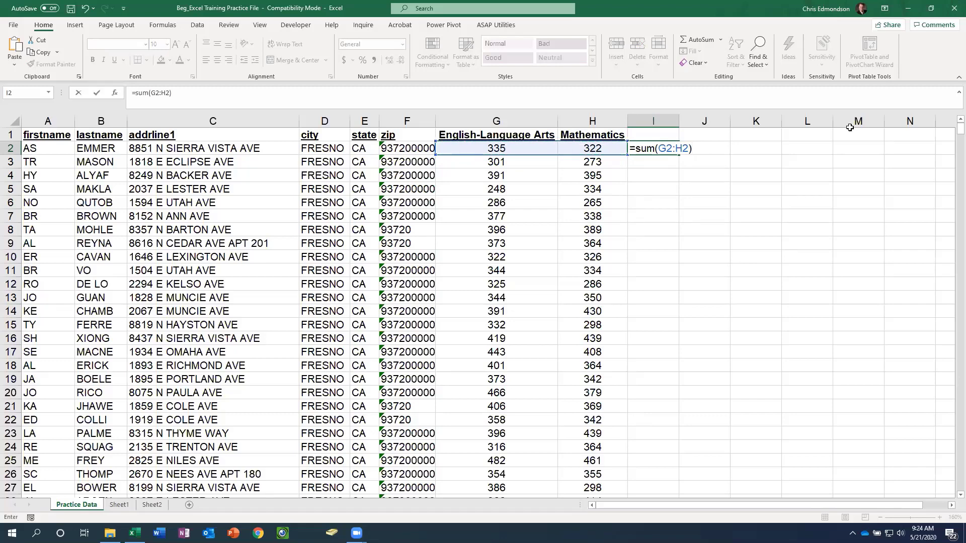
{"action": "key", "text": "Return"}
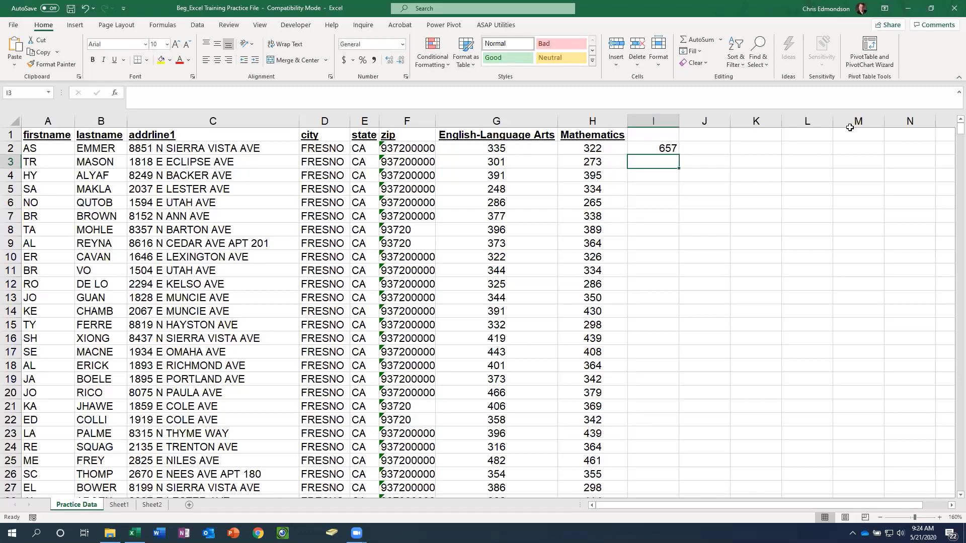
{"action": "left_click", "coordinate": [649, 148]}
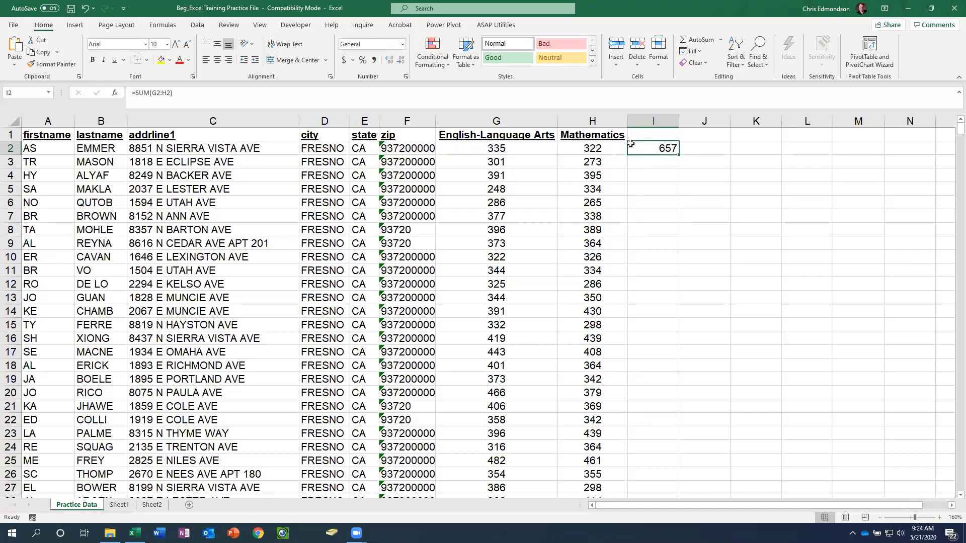
{"action": "double_click", "coordinate": [678, 156]}
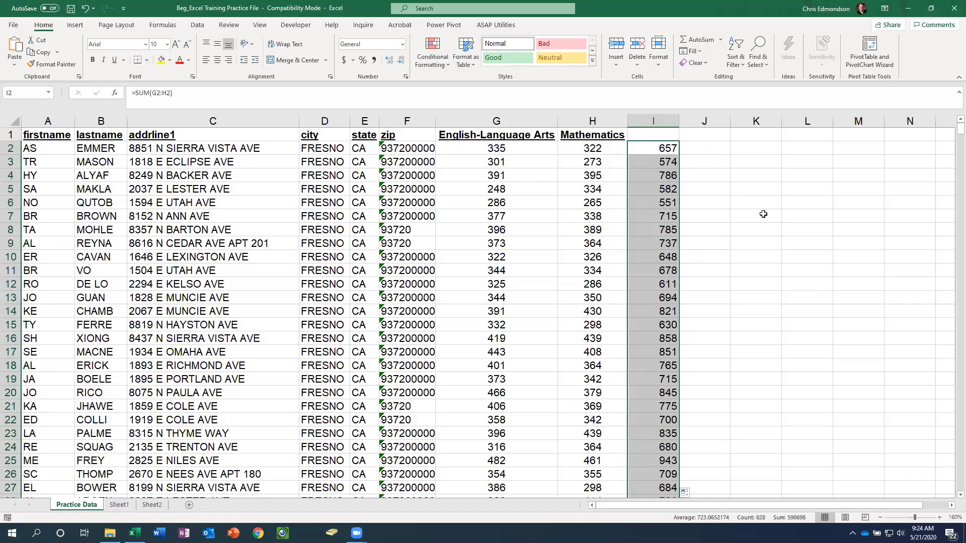
Test the total formula by setting the Mathematics score in H2 to 250, and undo that change
{"action": "left_click", "coordinate": [596, 149]}
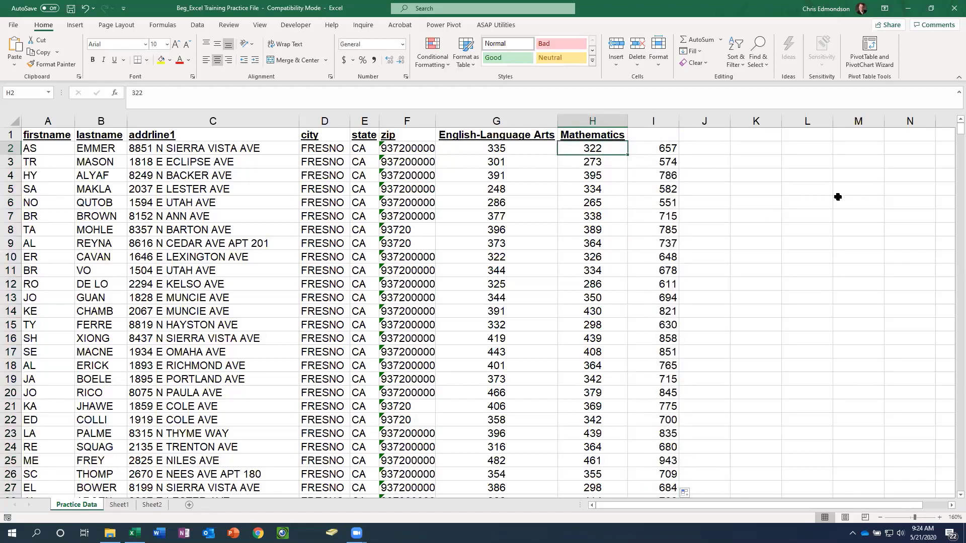
{"action": "type", "text": "250"}
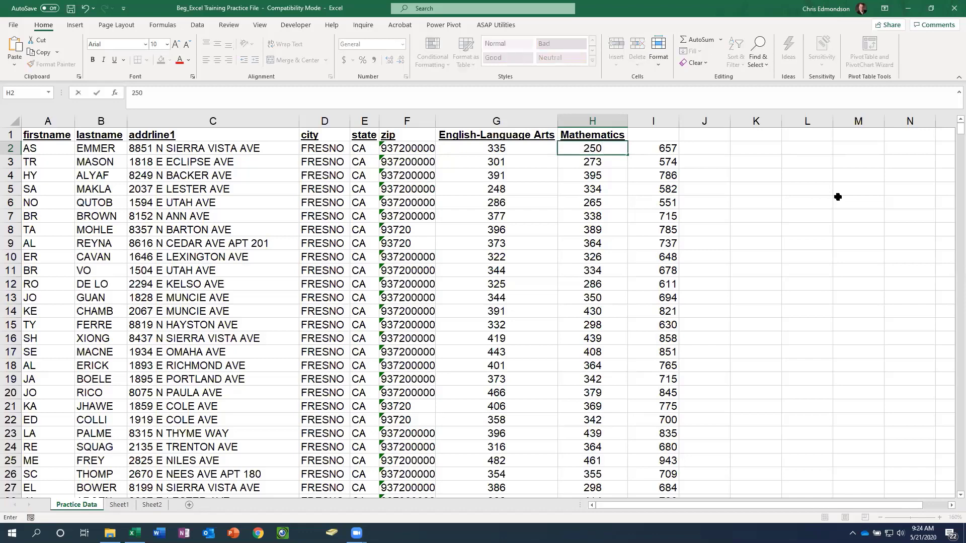
{"action": "key", "text": "Return"}
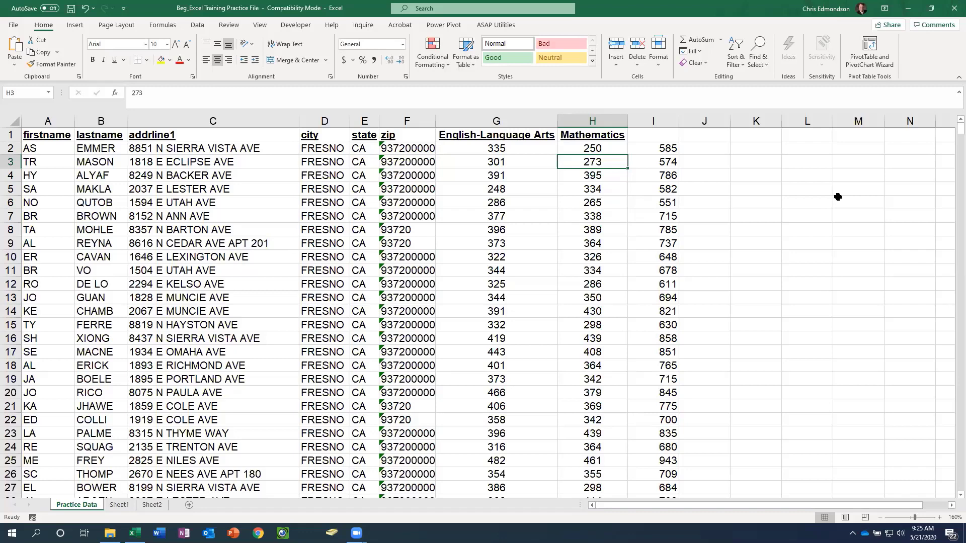
{"action": "key", "text": "ctrl+z"}
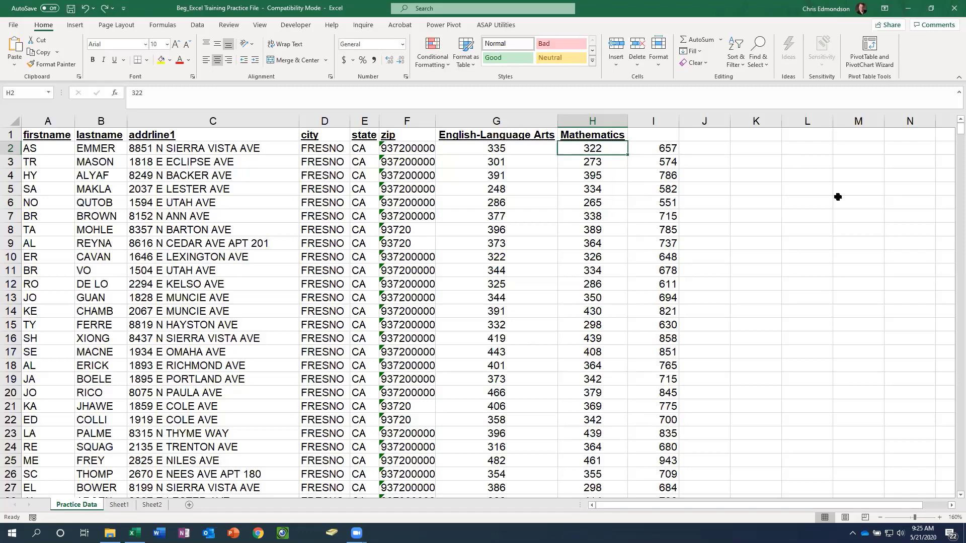
Copy the totals in I2:I11, paste them normally at K2 and look at the available paste options
{"action": "left_click", "coordinate": [664, 149]}
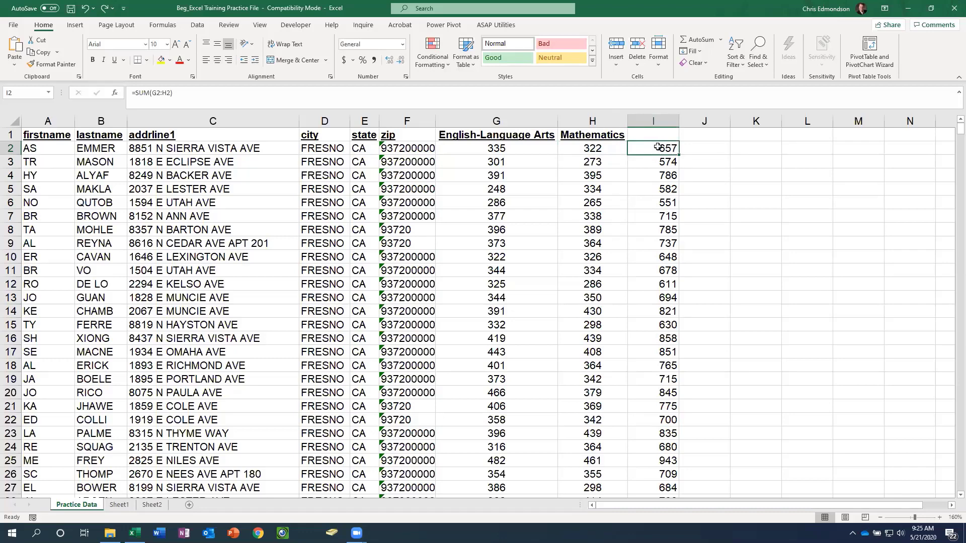
{"action": "left_click_drag", "start_coordinate": [654, 146], "coordinate": [669, 279]}
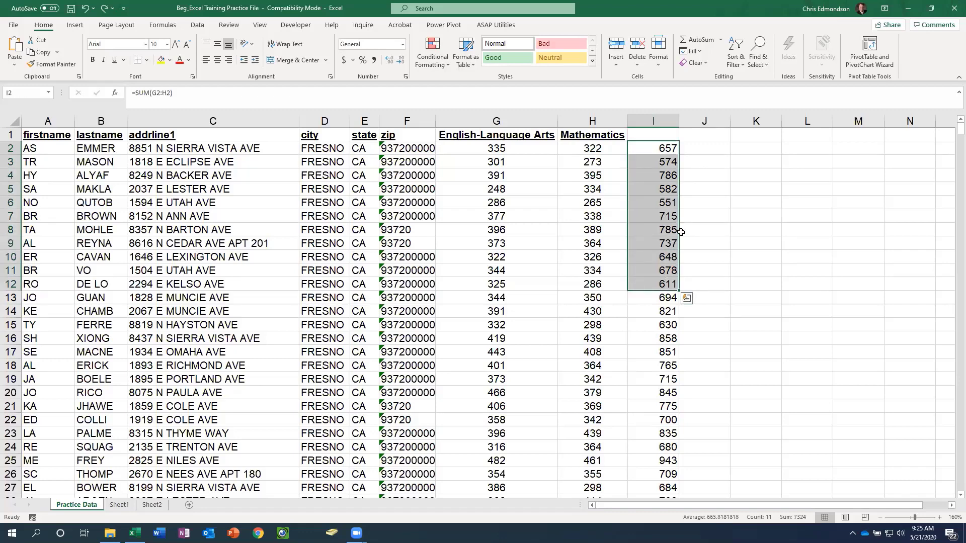
{"action": "left_click", "coordinate": [710, 232]}
{"action": "left_click_drag", "start_coordinate": [664, 152], "coordinate": [667, 271]}
{"action": "key", "text": "ctrl+c"}
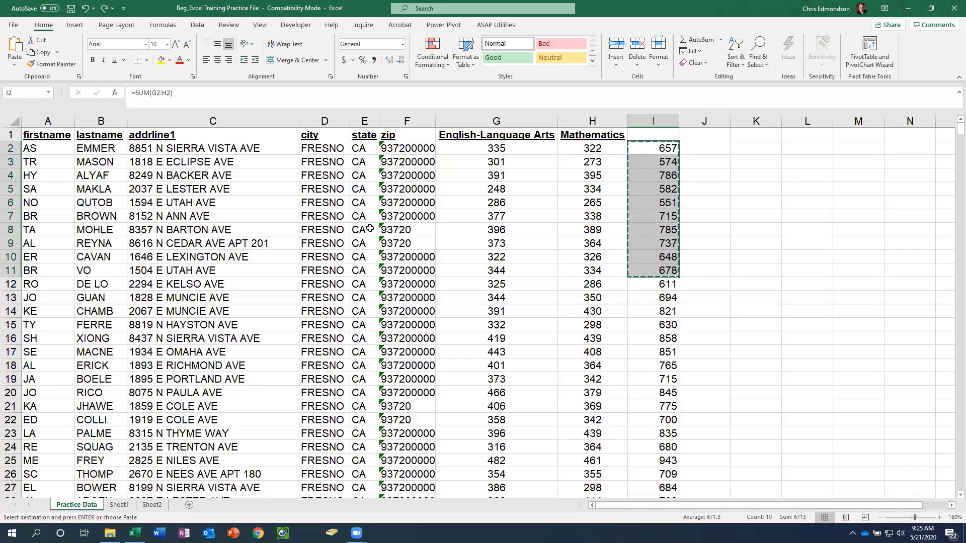
{"action": "left_click", "coordinate": [748, 154]}
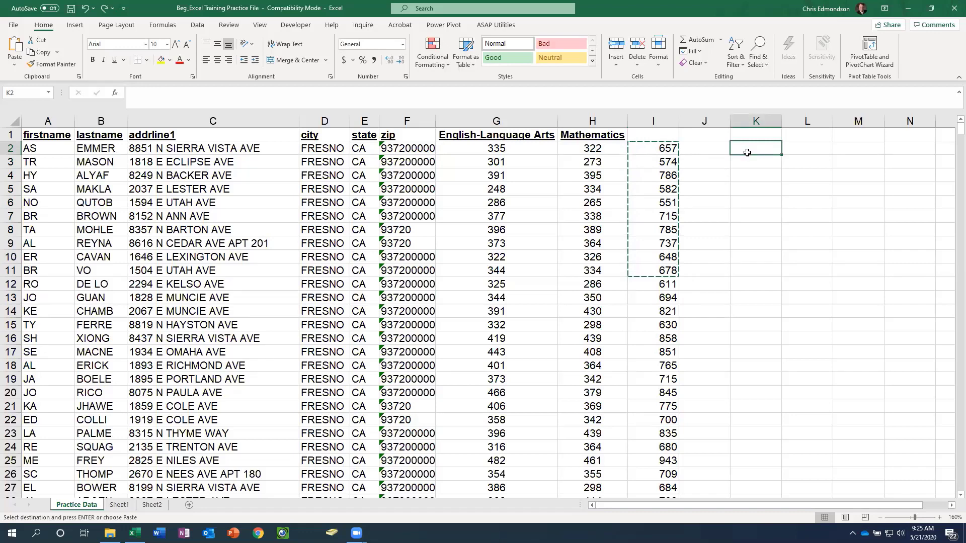
{"action": "key", "text": "ctrl+v"}
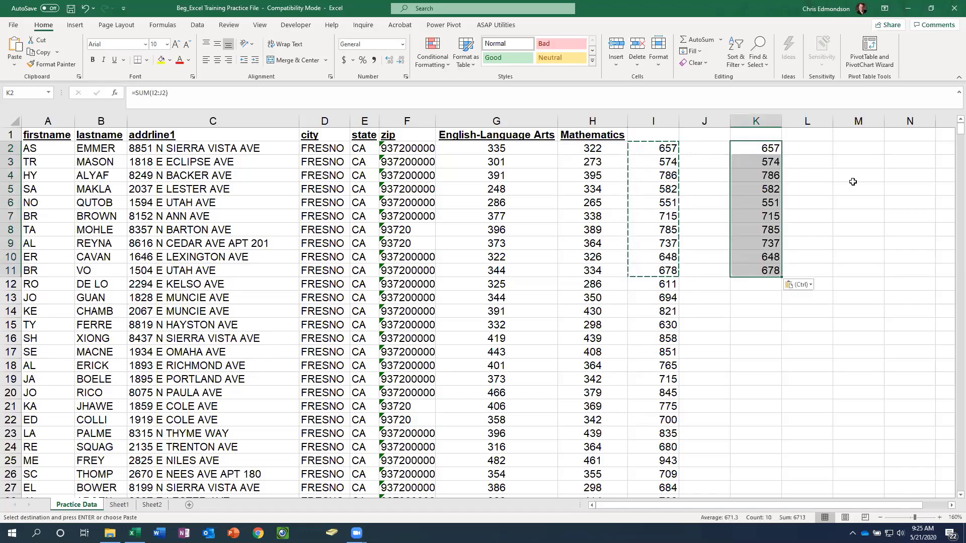
{"action": "left_click", "coordinate": [798, 285]}
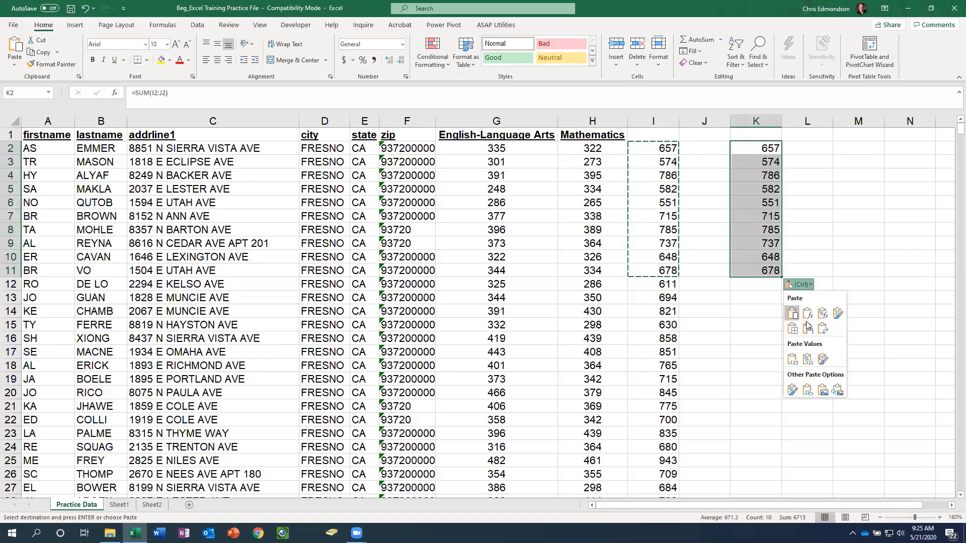
{"action": "left_click", "coordinate": [807, 217]}
Clear the pasted totals from cells K2 to K11
{"action": "left_click_drag", "start_coordinate": [768, 150], "coordinate": [764, 263]}
{"action": "key", "text": "BackSpace"}
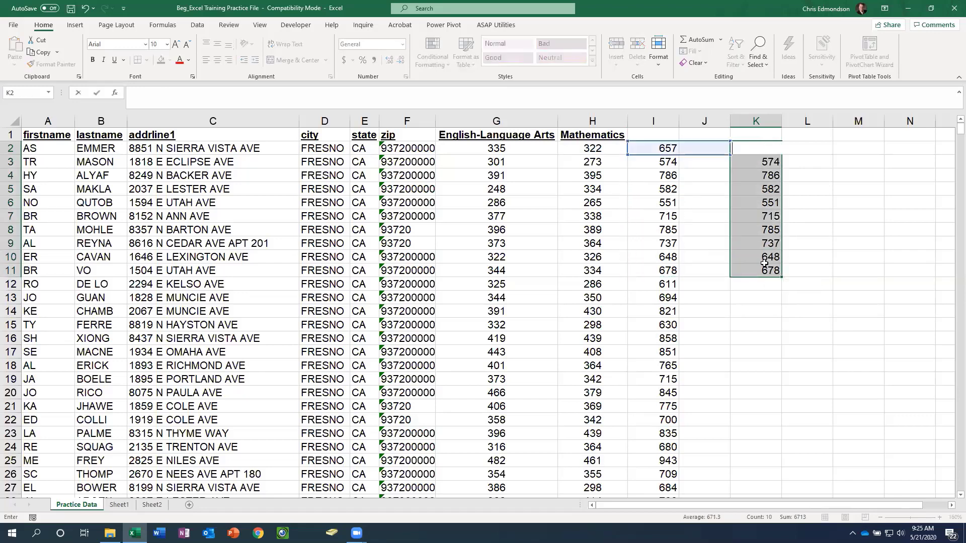
{"action": "left_click", "coordinate": [759, 166]}
{"action": "key", "text": "Delete"}
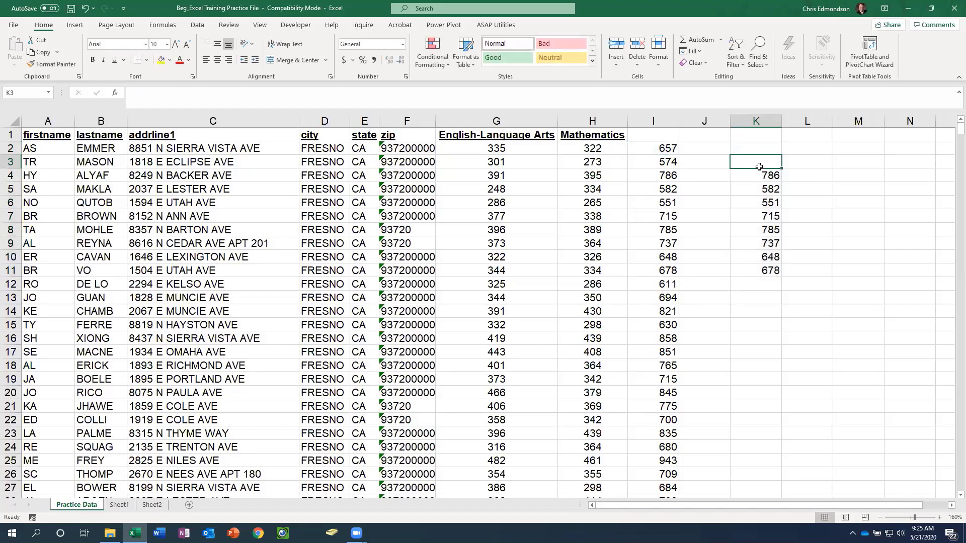
{"action": "left_click", "coordinate": [759, 175]}
{"action": "key", "text": "Delete"}
{"action": "left_click", "coordinate": [758, 189]}
{"action": "key", "text": "Delete"}
{"action": "left_click", "coordinate": [755, 203]}
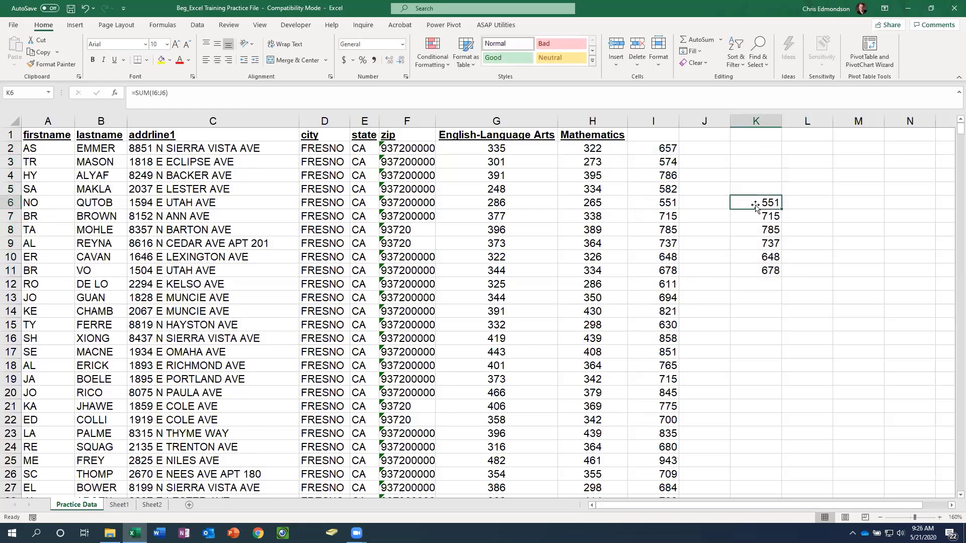
{"action": "key", "text": "Delete"}
{"action": "left_click", "coordinate": [755, 216]}
{"action": "key", "text": "Delete"}
{"action": "left_click", "coordinate": [752, 229]}
{"action": "key", "text": "Delete"}
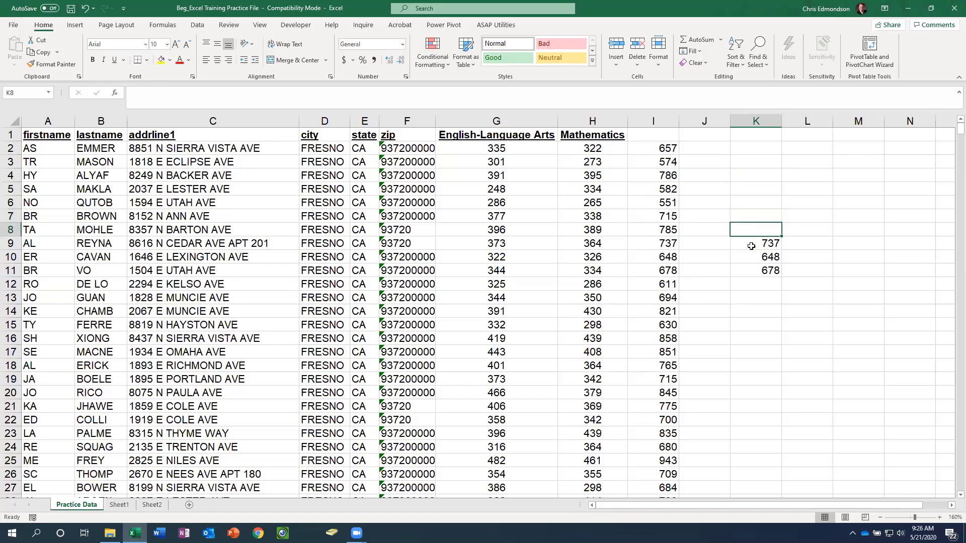
{"action": "left_click", "coordinate": [751, 246]}
{"action": "key", "text": "Delete"}
{"action": "left_click", "coordinate": [749, 257]}
{"action": "key", "text": "Delete"}
{"action": "left_click", "coordinate": [748, 271]}
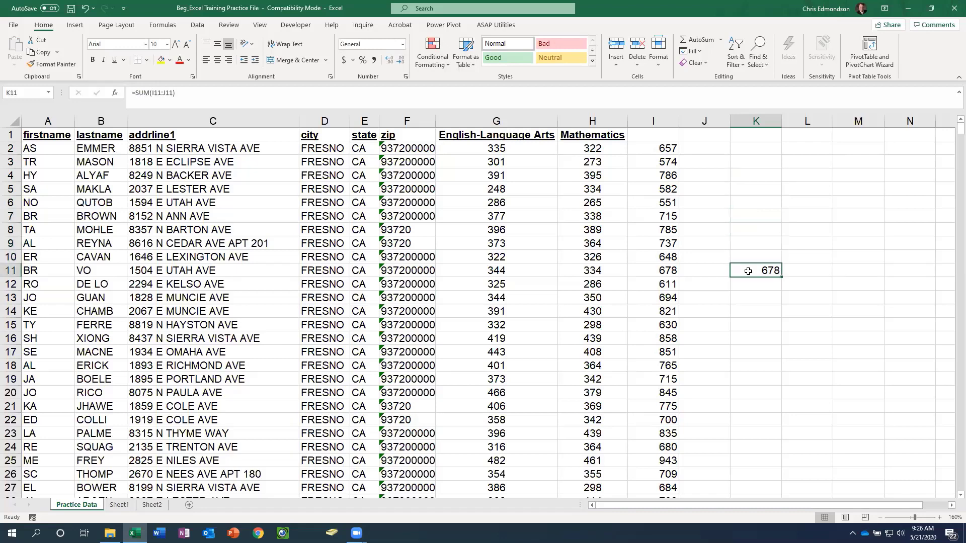
{"action": "key", "text": "Delete"}
{"action": "left_click", "coordinate": [749, 202]}
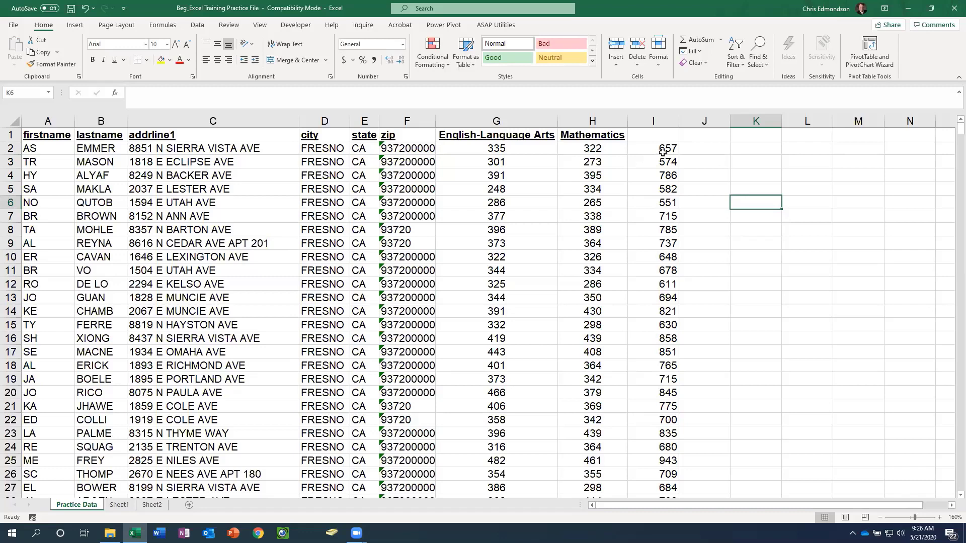
Copy all of column I, paste only its values at K1 using Paste Special, and compare the contents of K2 and I2
{"action": "left_click", "coordinate": [656, 118]}
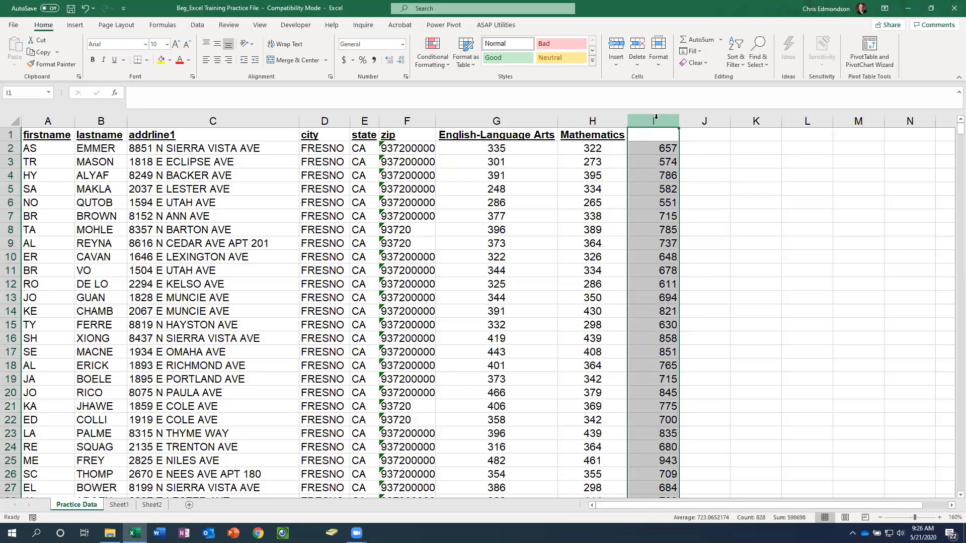
{"action": "key", "text": "ctrl+c"}
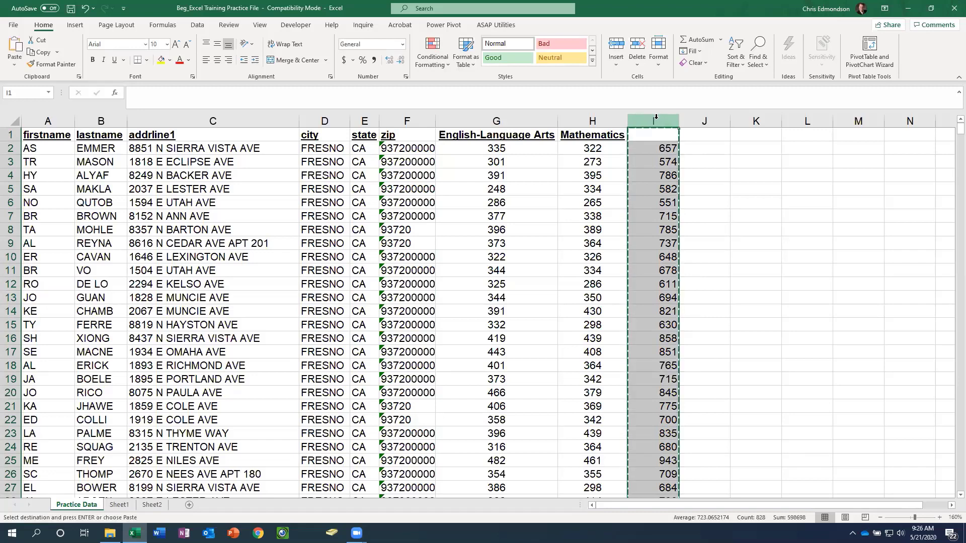
{"action": "left_click", "coordinate": [743, 139]}
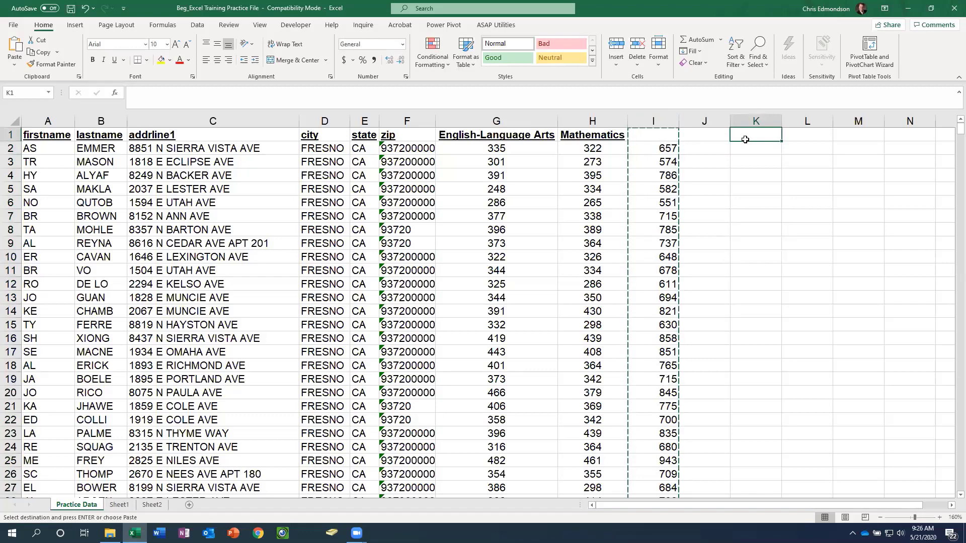
{"action": "left_click", "coordinate": [15, 64]}
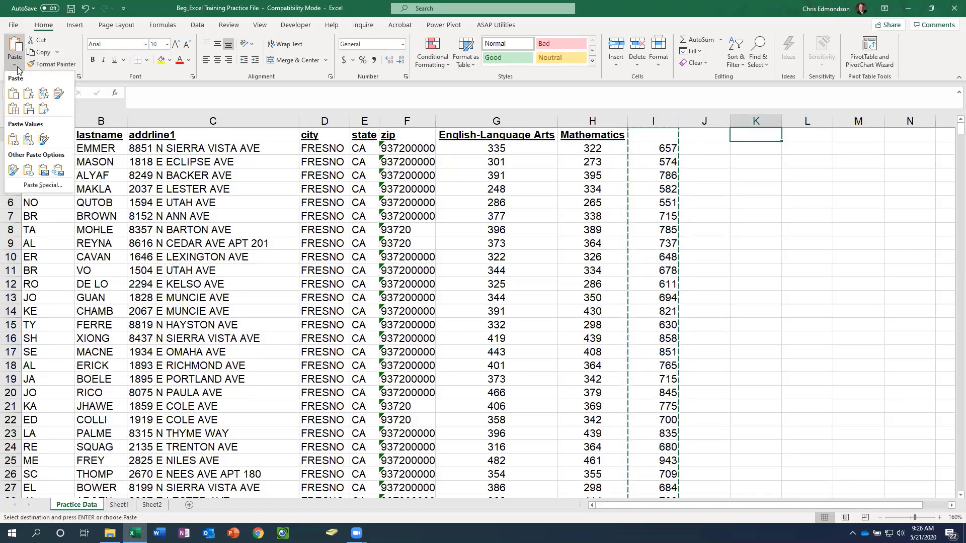
{"action": "left_click", "coordinate": [42, 185]}
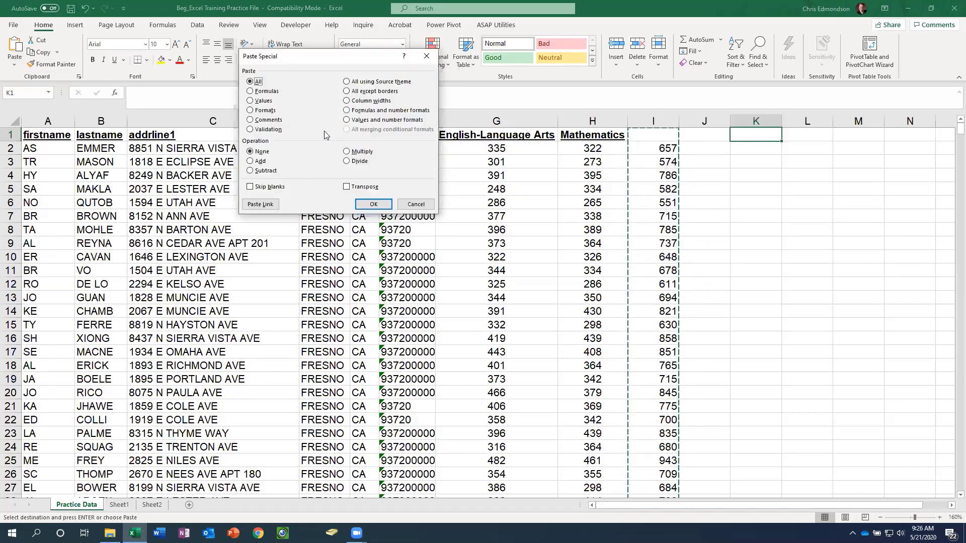
{"action": "left_click", "coordinate": [252, 101]}
{"action": "left_click", "coordinate": [373, 205]}
{"action": "left_click", "coordinate": [767, 149]}
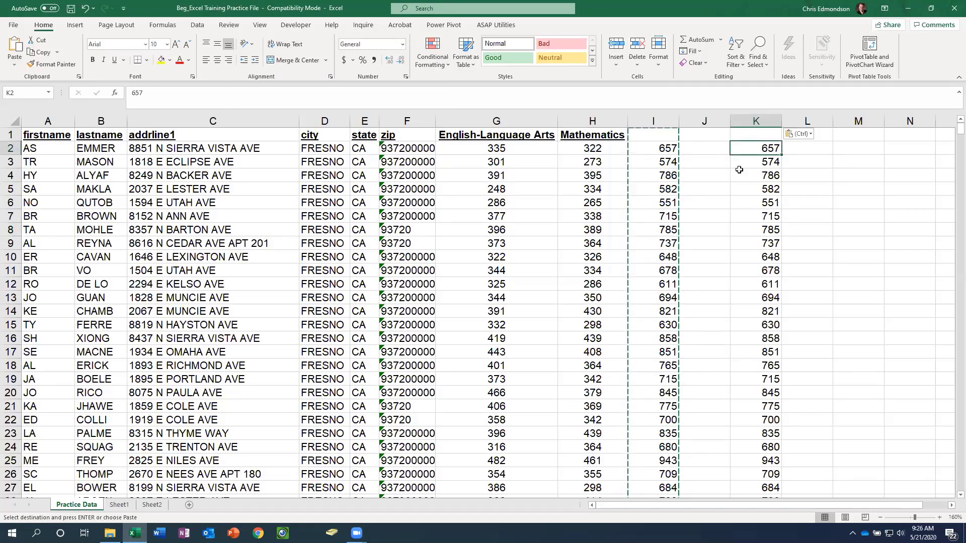
{"action": "left_click", "coordinate": [654, 149]}
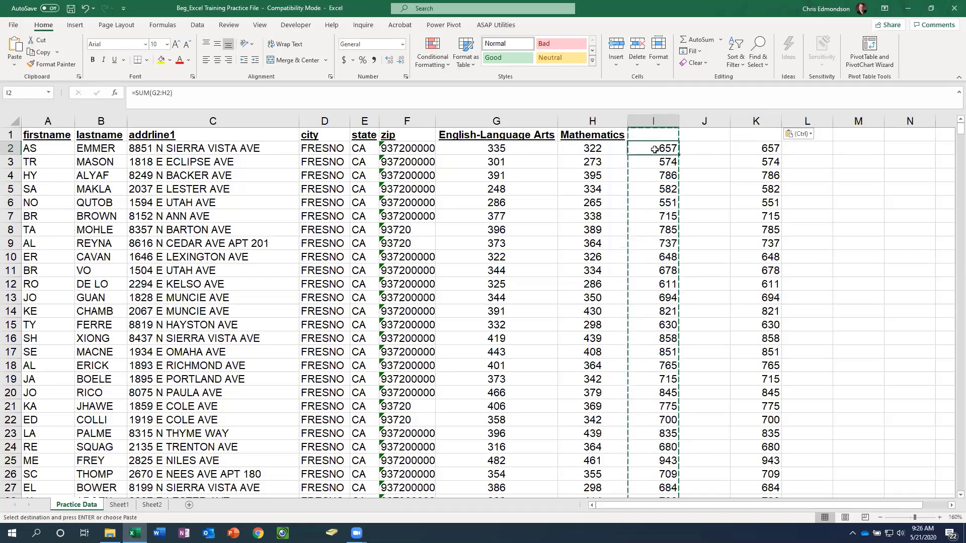
{"action": "left_click", "coordinate": [825, 190]}
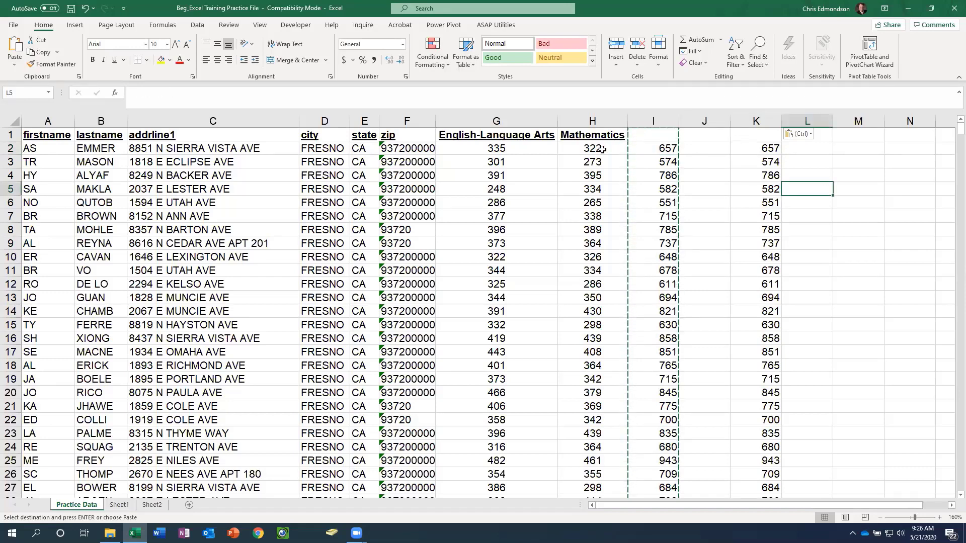
Set the Mathematics score in H2 to 250 to compare the totals in columns I and K, and close the practice workbook
{"action": "left_click", "coordinate": [602, 149]}
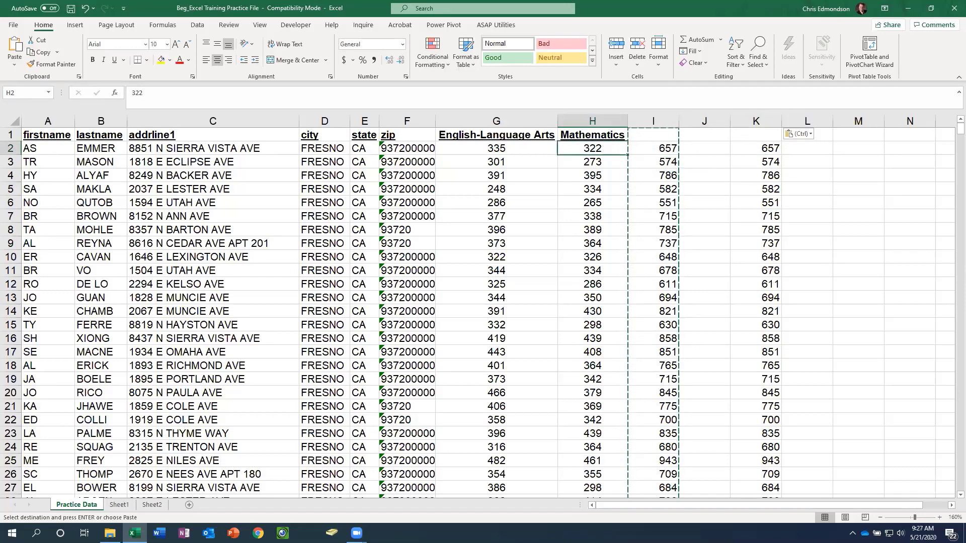
{"action": "type", "text": "250"}
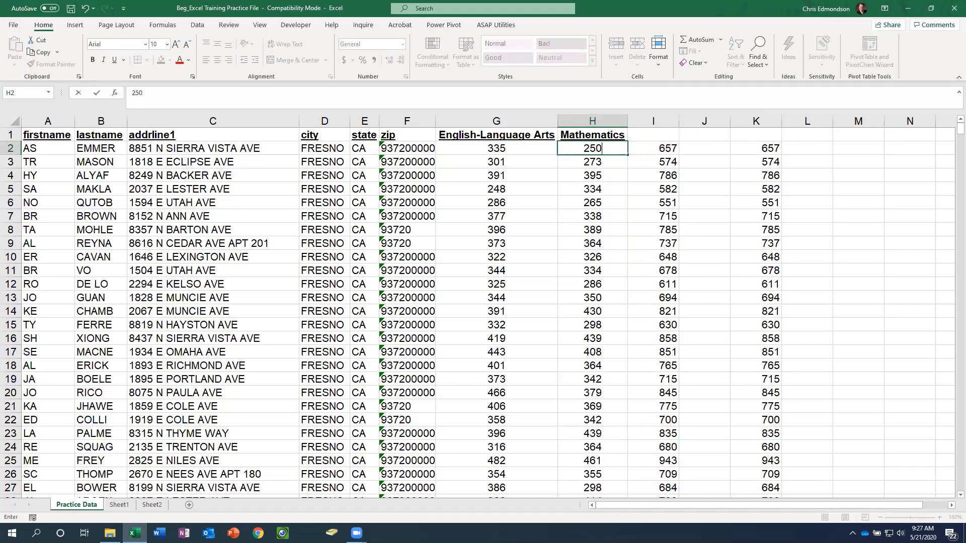
{"action": "key", "text": "Return"}
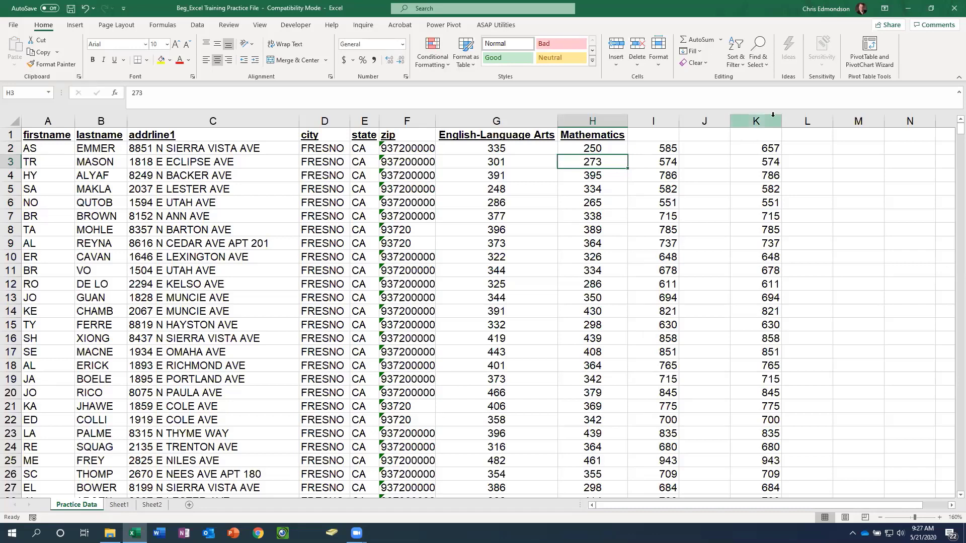
{"action": "left_click", "coordinate": [954, 8]}
{"action": "left_click", "coordinate": [478, 283]}
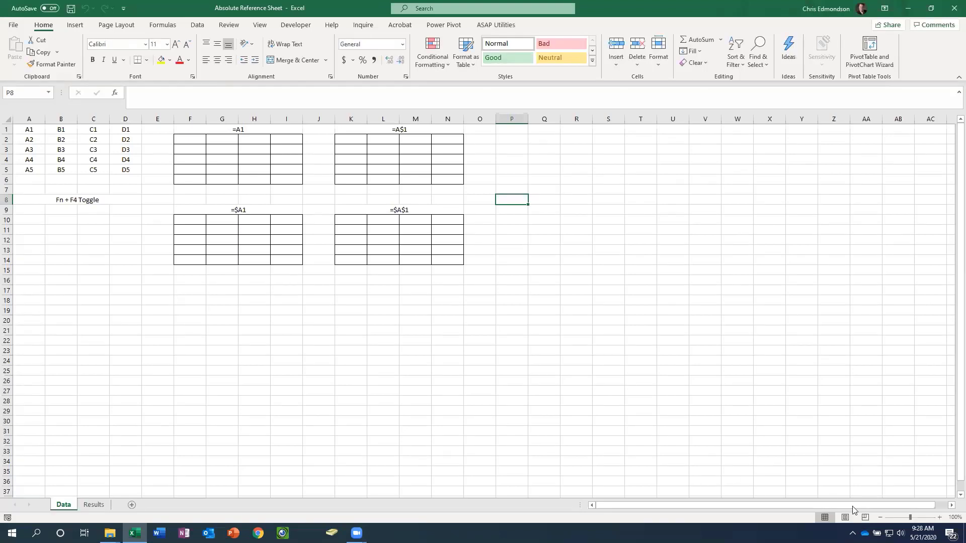
Enter the relative reference =A1 in F2 of the Absolute Reference Sheet and fill it down to F6
{"action": "left_click", "coordinate": [939, 518]}
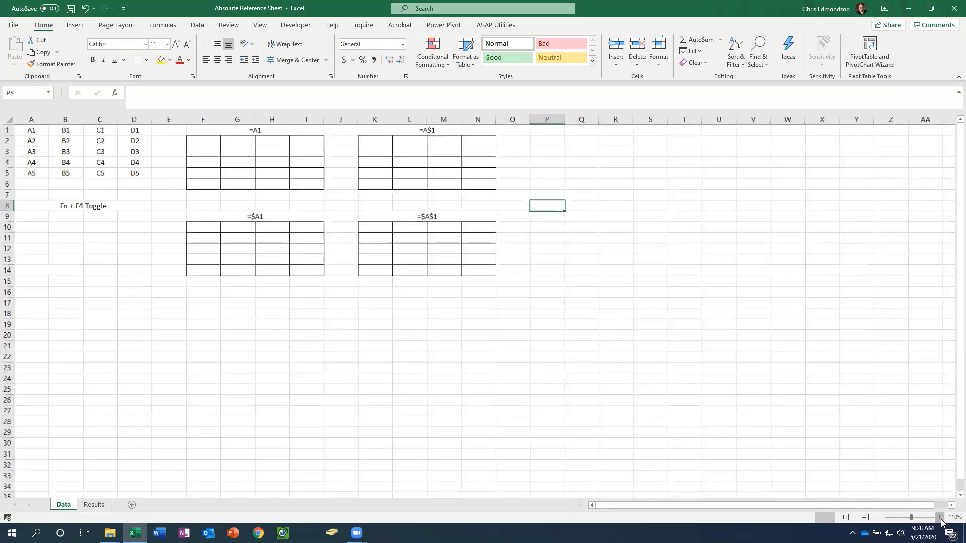
{"action": "left_click", "coordinate": [939, 518]}
{"action": "left_click", "coordinate": [939, 518]}
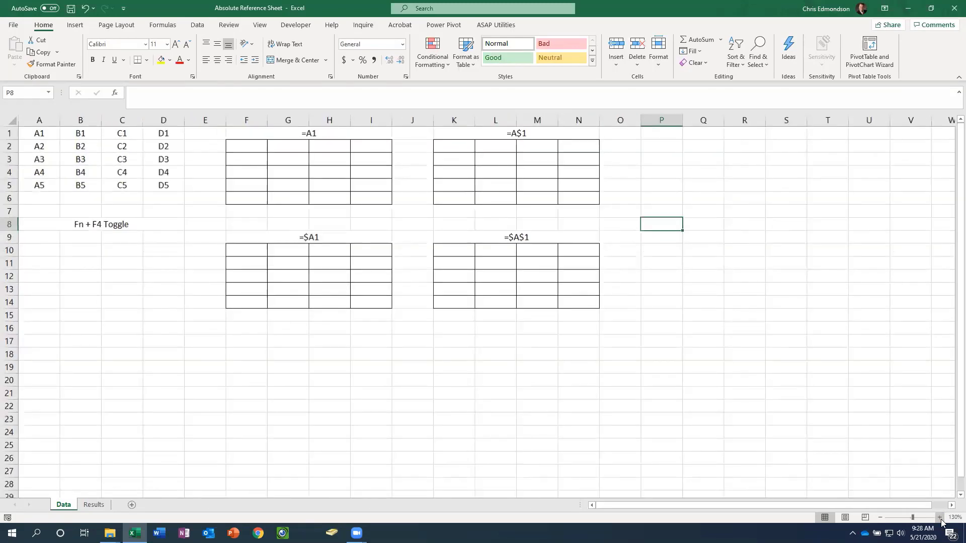
{"action": "left_click", "coordinate": [939, 518]}
{"action": "left_click", "coordinate": [939, 518]}
{"action": "left_click", "coordinate": [939, 518]}
{"action": "left_click", "coordinate": [939, 518]}
{"action": "left_click", "coordinate": [939, 518]}
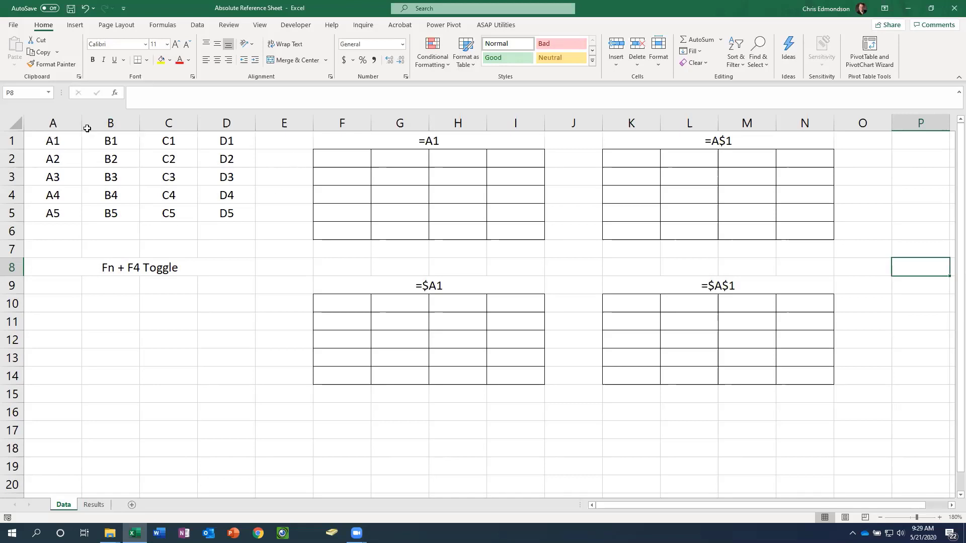
{"action": "left_click", "coordinate": [345, 159]}
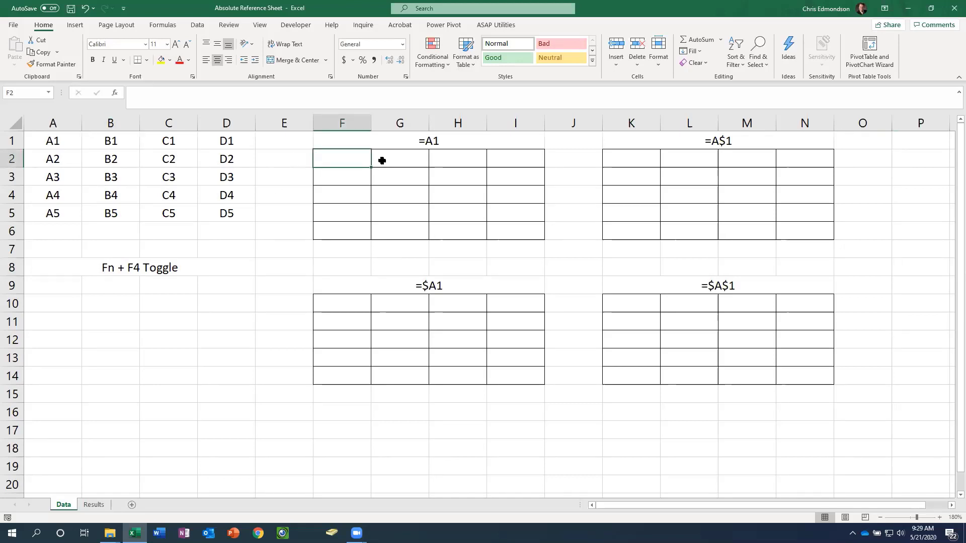
{"action": "type", "text": "=a1"}
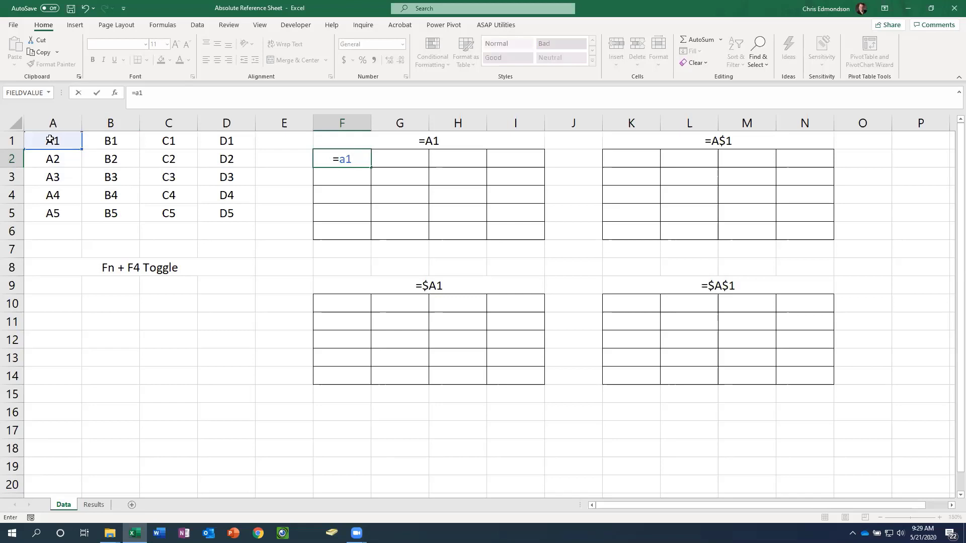
{"action": "key", "text": "Return"}
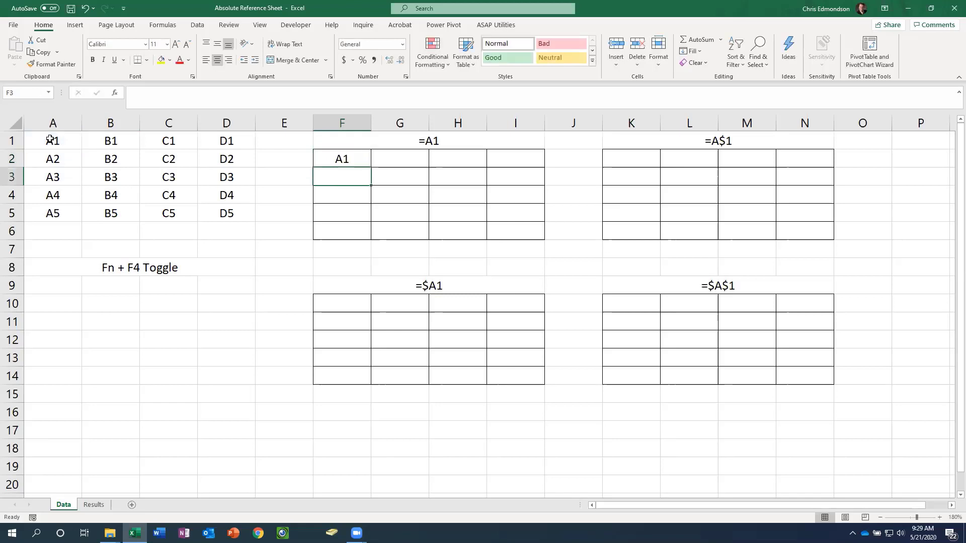
{"action": "left_click", "coordinate": [338, 160]}
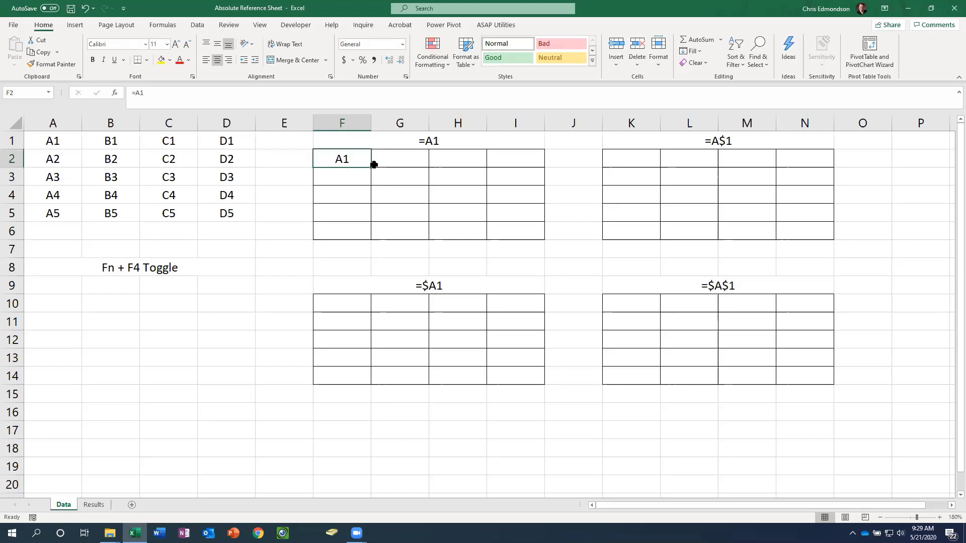
{"action": "left_click_drag", "start_coordinate": [371, 166], "coordinate": [366, 241]}
{"action": "left_click", "coordinate": [357, 175]}
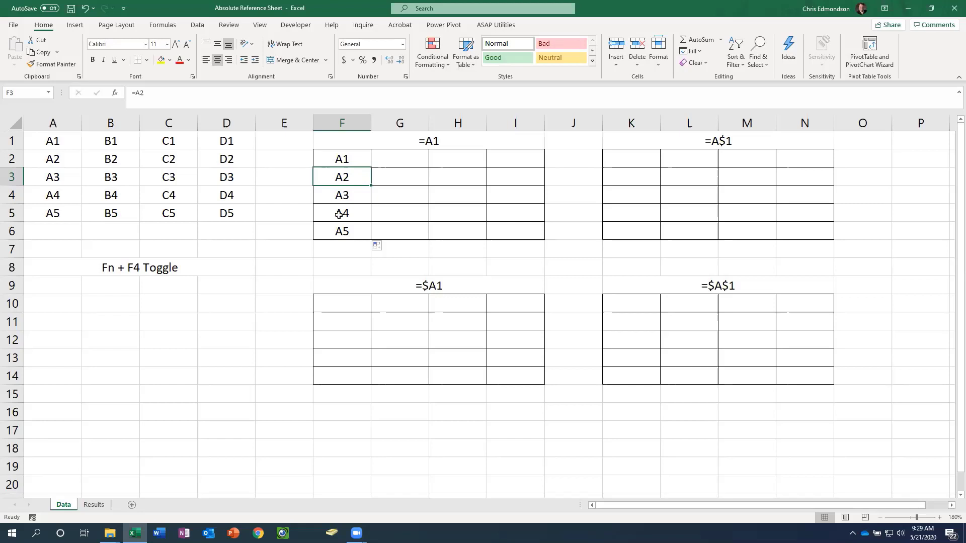
Fill the relative formula from F2 across to I2, and fill G2:I2 down to row 6
{"action": "left_click", "coordinate": [360, 158]}
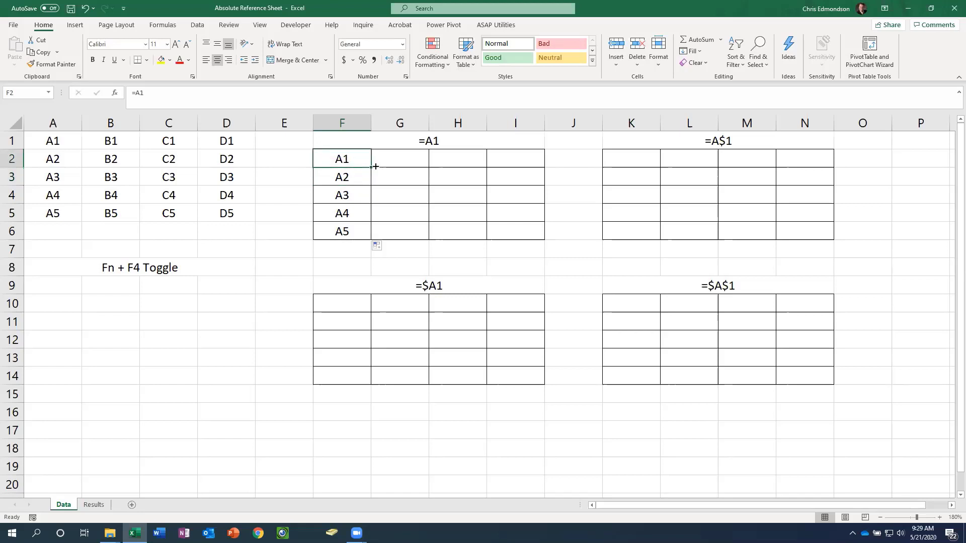
{"action": "left_click_drag", "start_coordinate": [375, 166], "coordinate": [534, 162]}
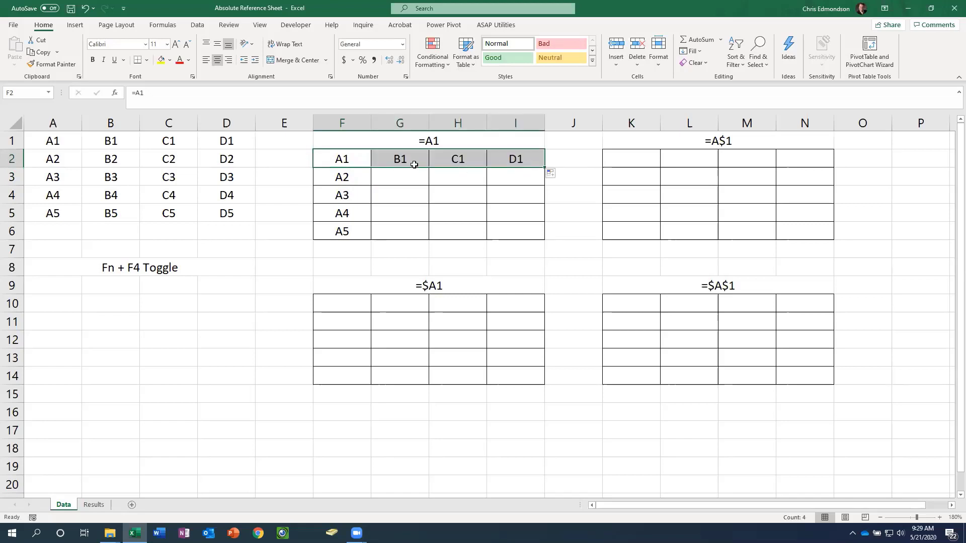
{"action": "left_click", "coordinate": [398, 159]}
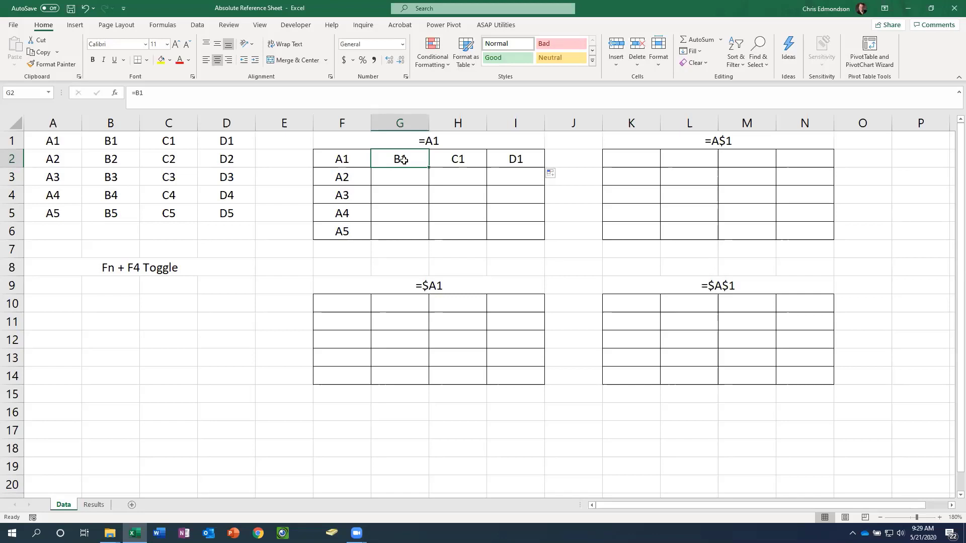
{"action": "left_click_drag", "start_coordinate": [388, 155], "coordinate": [543, 238]}
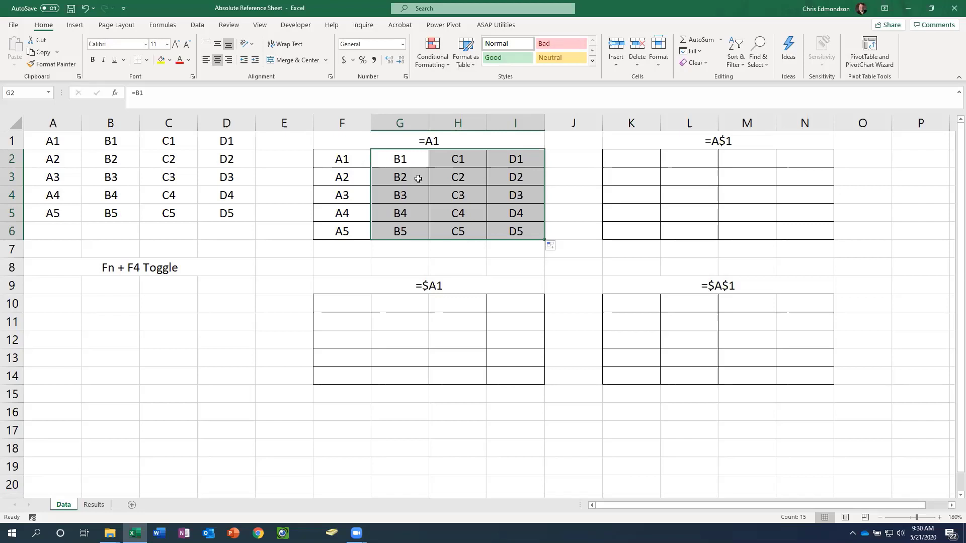
{"action": "left_click", "coordinate": [558, 171]}
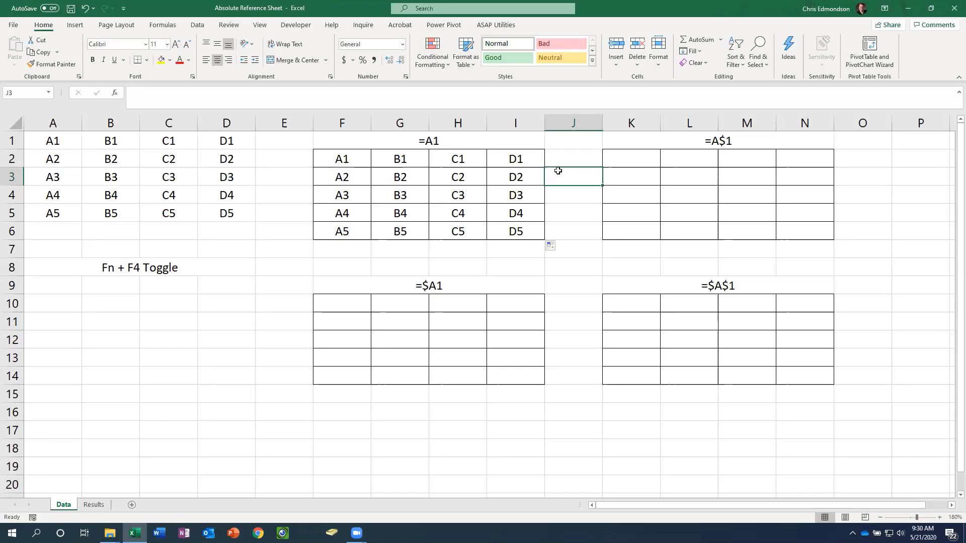
Enter the row-locked reference =A$1 in K2 and fill it down to K6
{"action": "left_click", "coordinate": [602, 166]}
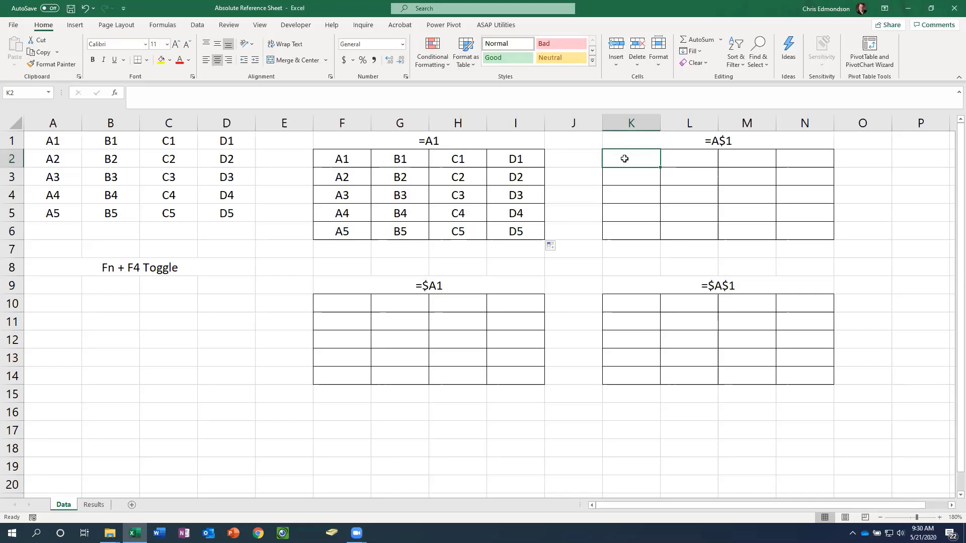
{"action": "type", "text": "=a$1"}
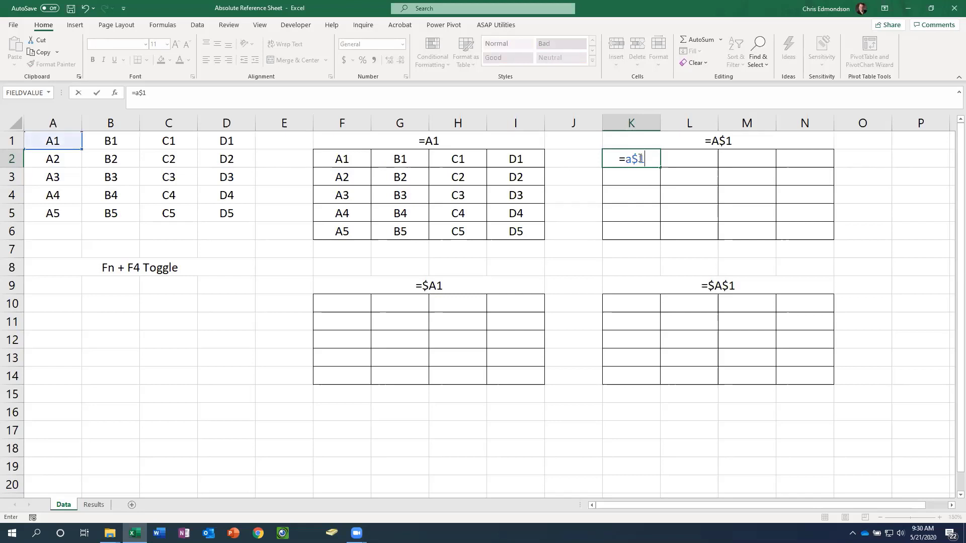
{"action": "key", "text": "Return"}
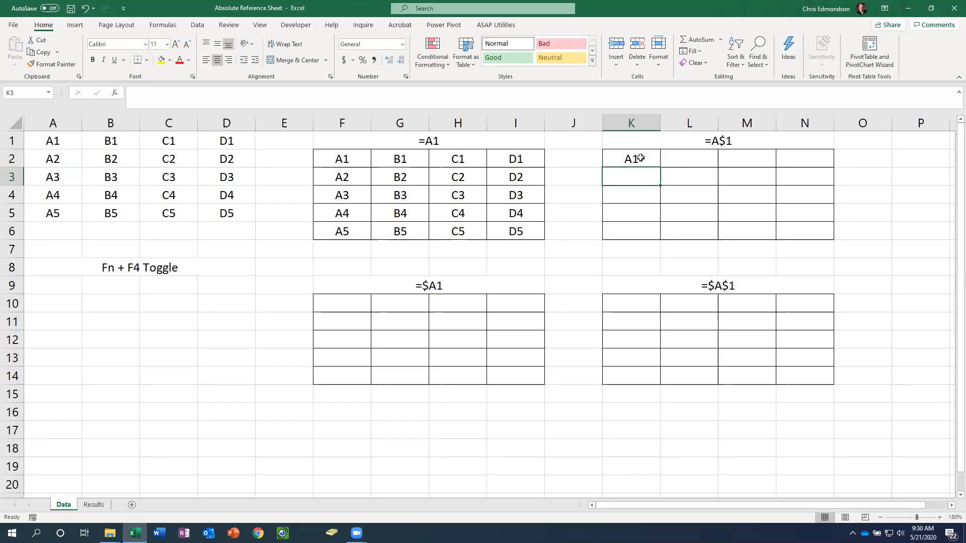
{"action": "left_click", "coordinate": [640, 158]}
{"action": "left_click_drag", "start_coordinate": [660, 168], "coordinate": [666, 237]}
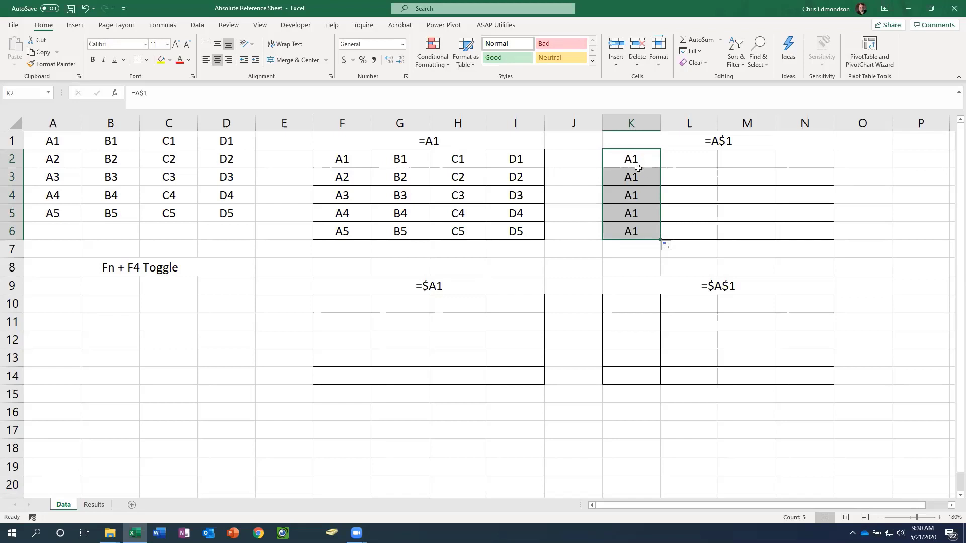
Inspect the filled formulas one by one in cells K2 to K6
{"action": "left_click", "coordinate": [638, 162]}
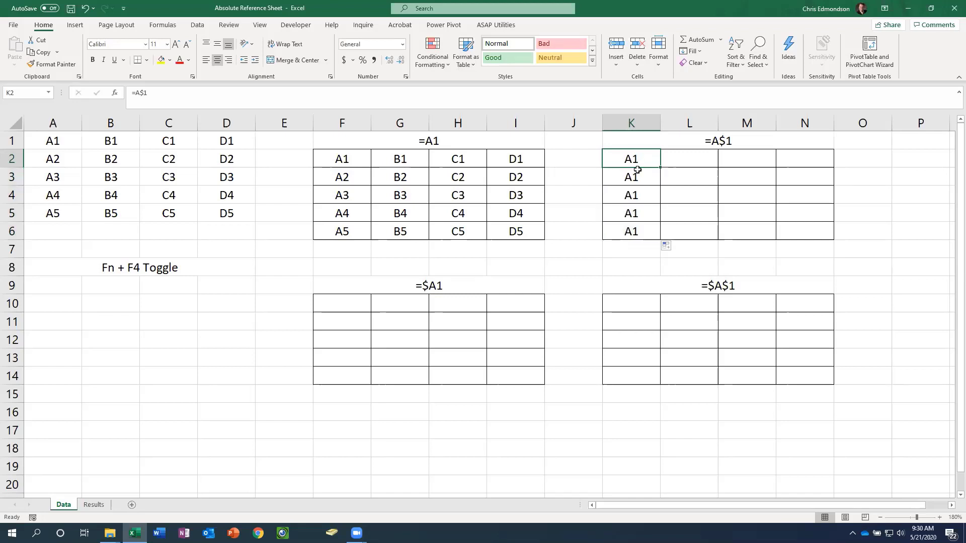
{"action": "left_click", "coordinate": [636, 177]}
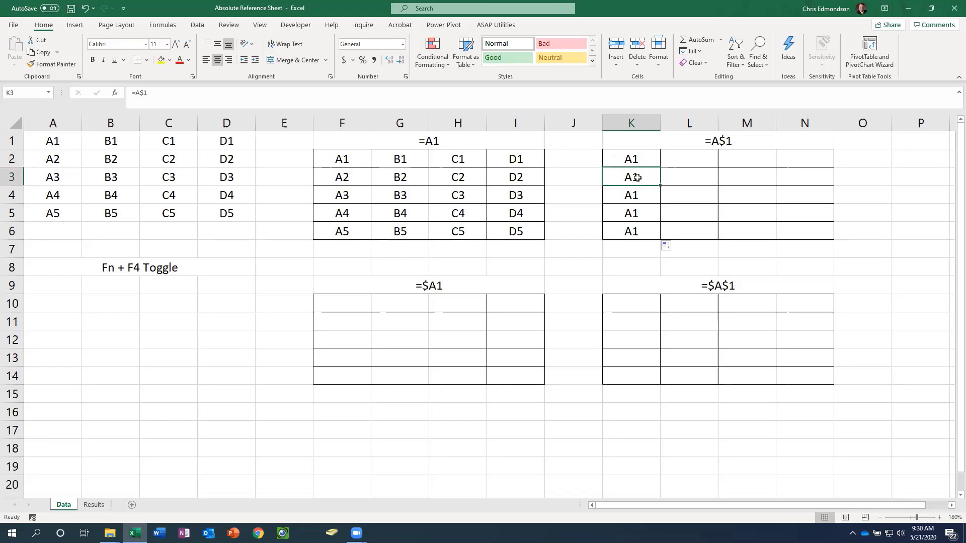
{"action": "left_click", "coordinate": [640, 199]}
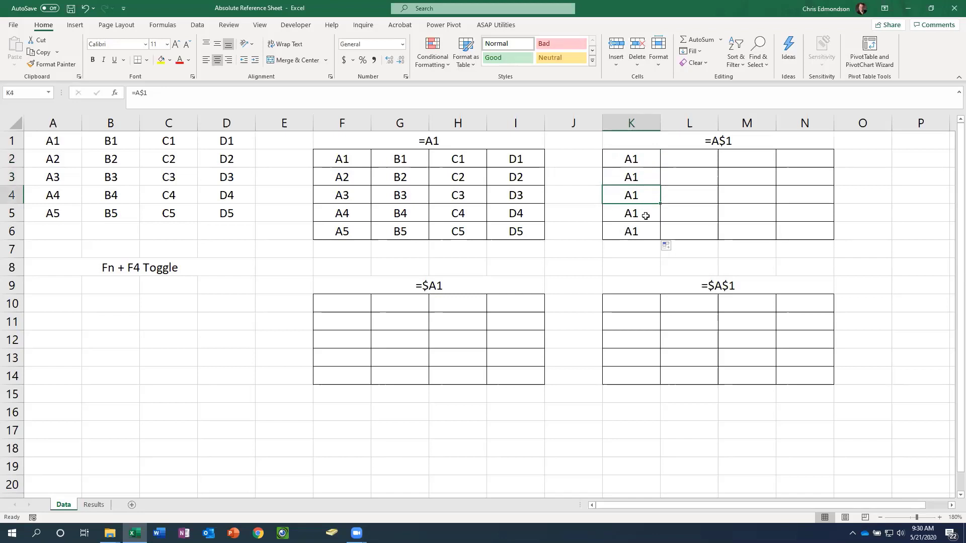
{"action": "left_click", "coordinate": [646, 215]}
{"action": "left_click", "coordinate": [647, 235]}
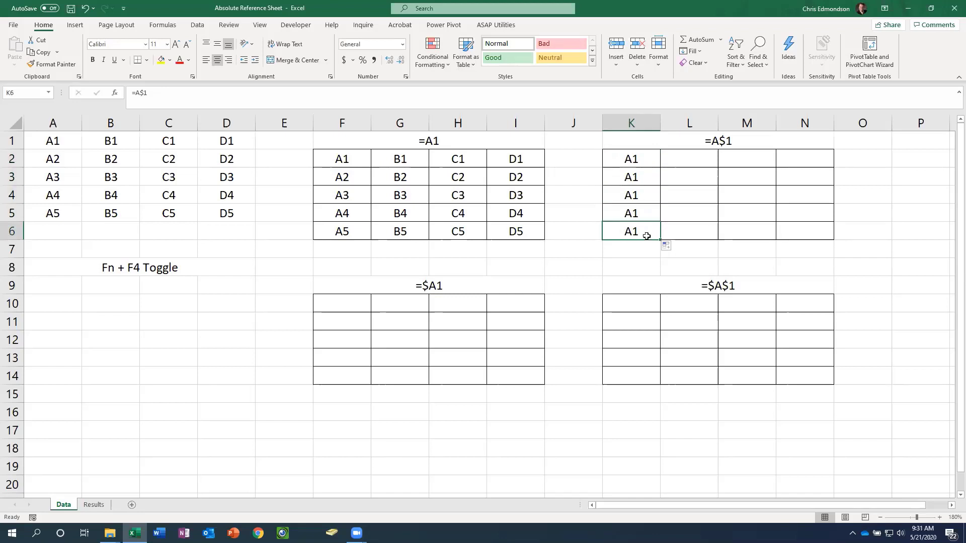
Fill the row-locked formula from K2 across to N2 and L2:N2 down to row 6, and select source cells A1:D1 for comparison
{"action": "left_click", "coordinate": [635, 161]}
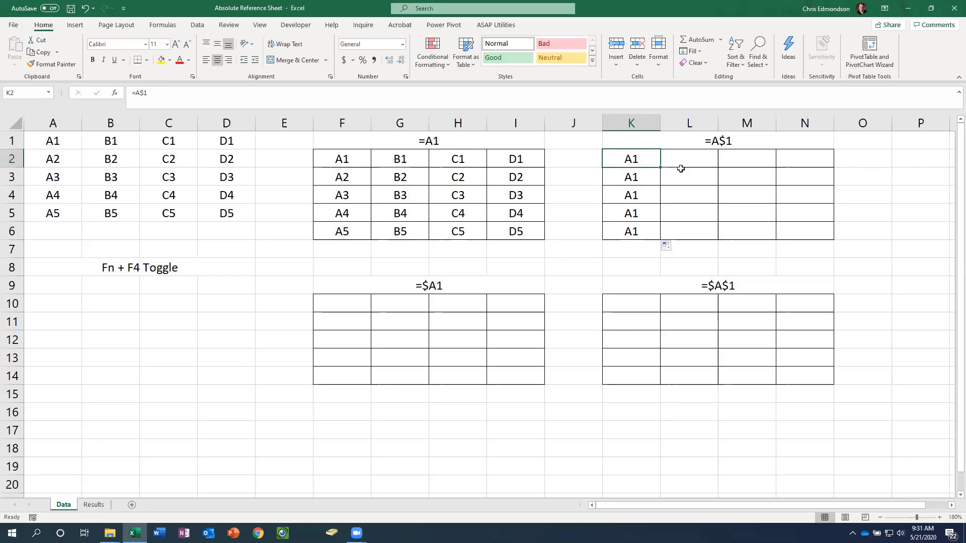
{"action": "left_click_drag", "start_coordinate": [660, 167], "coordinate": [807, 181]}
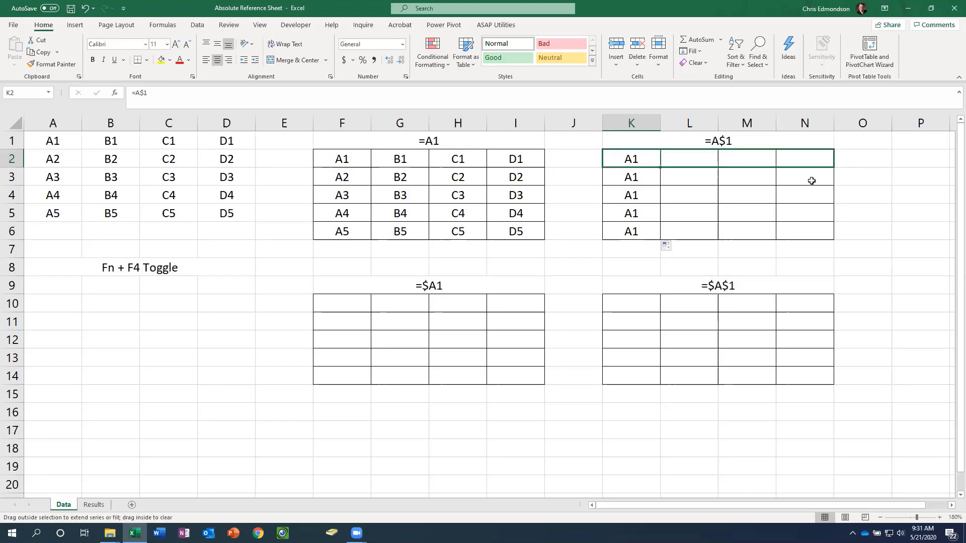
{"action": "left_click", "coordinate": [691, 158]}
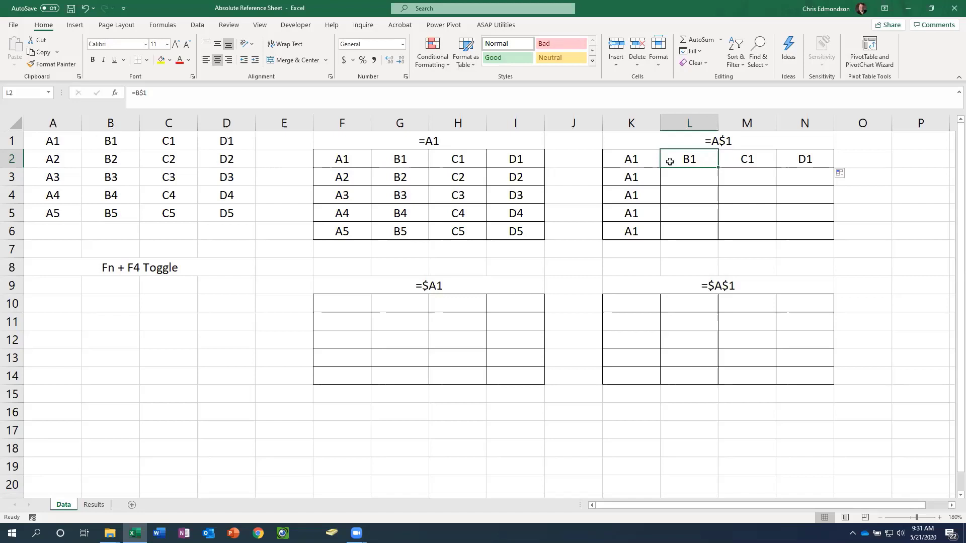
{"action": "left_click_drag", "start_coordinate": [671, 162], "coordinate": [830, 236]}
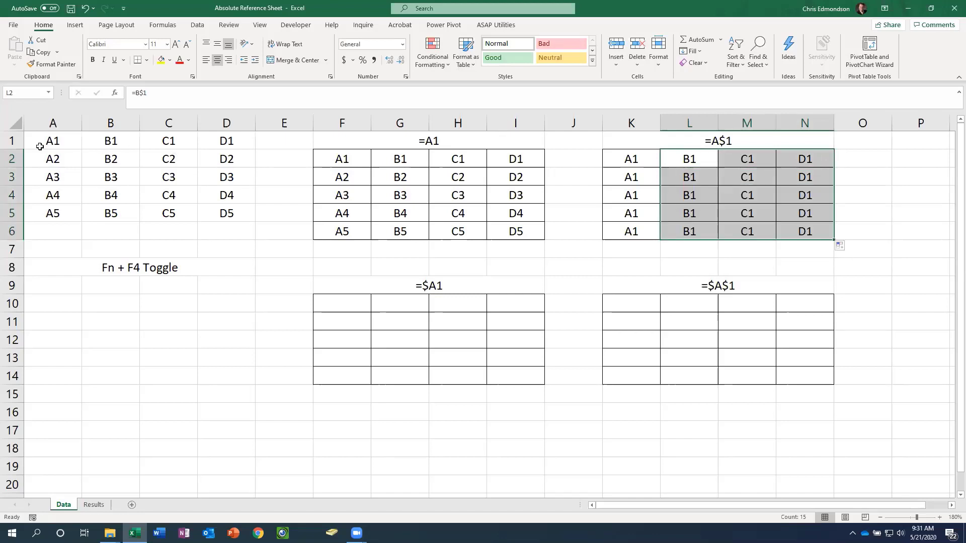
{"action": "left_click_drag", "start_coordinate": [40, 146], "coordinate": [229, 144]}
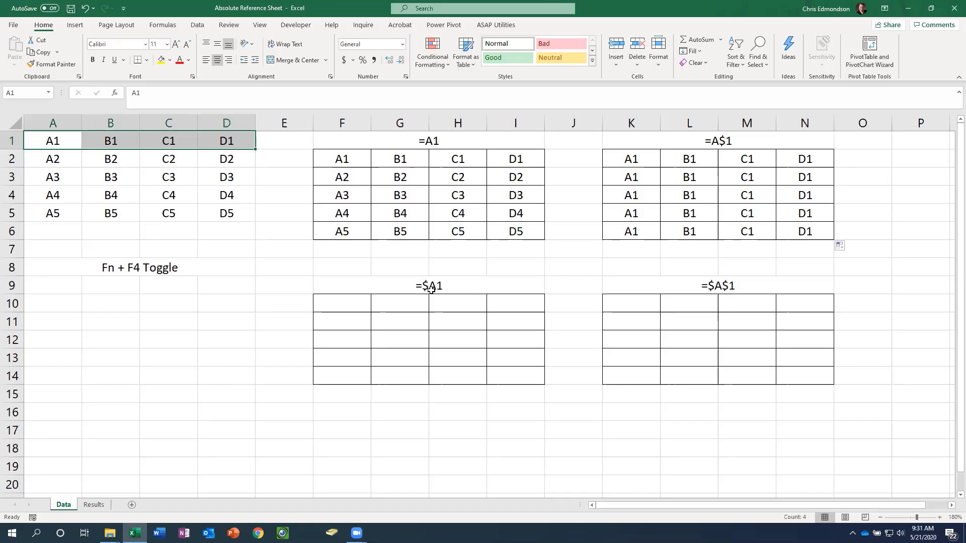
Enter =A1 in F10 of the table headed =$A1 and fill it down to F14
{"action": "left_click", "coordinate": [342, 306]}
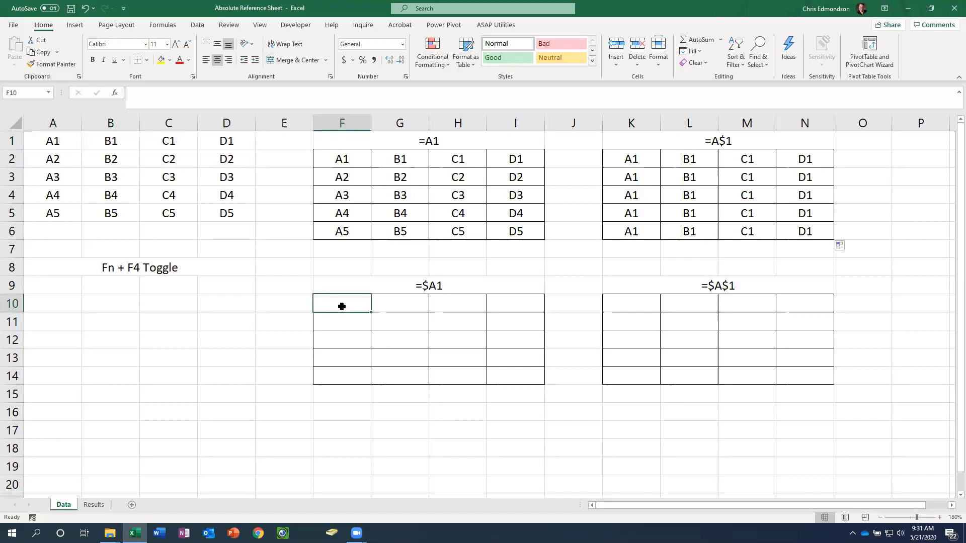
{"action": "type", "text": "="}
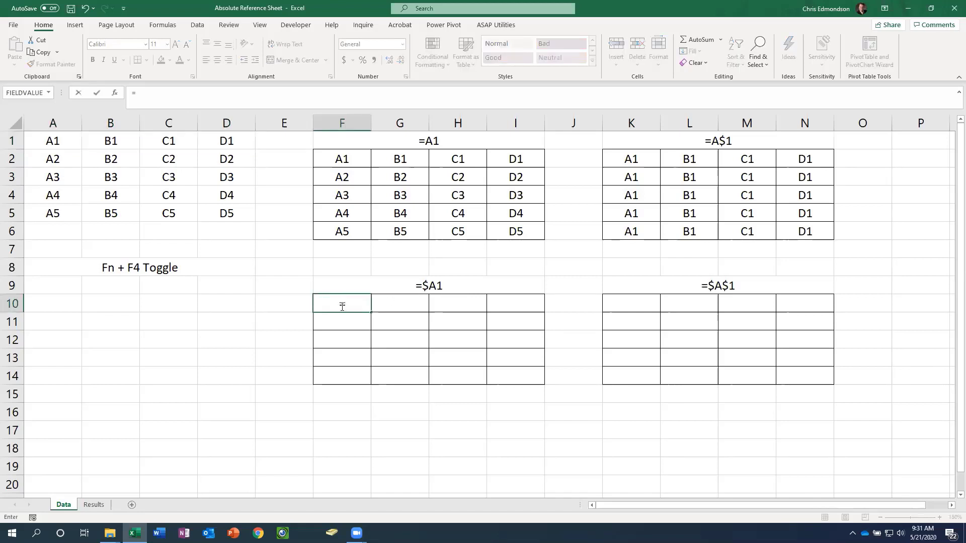
{"action": "type", "text": "a1"}
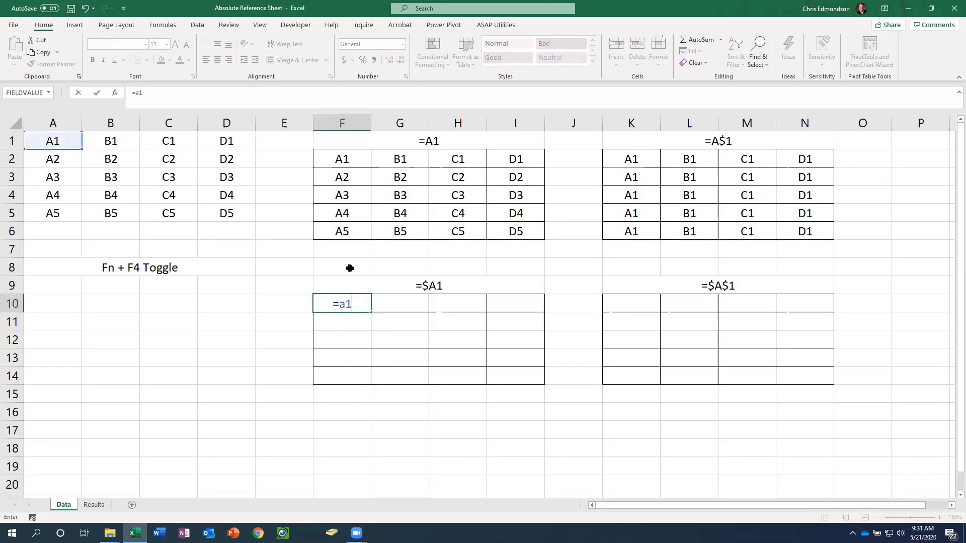
{"action": "left_click", "coordinate": [350, 268]}
{"action": "left_click", "coordinate": [345, 301]}
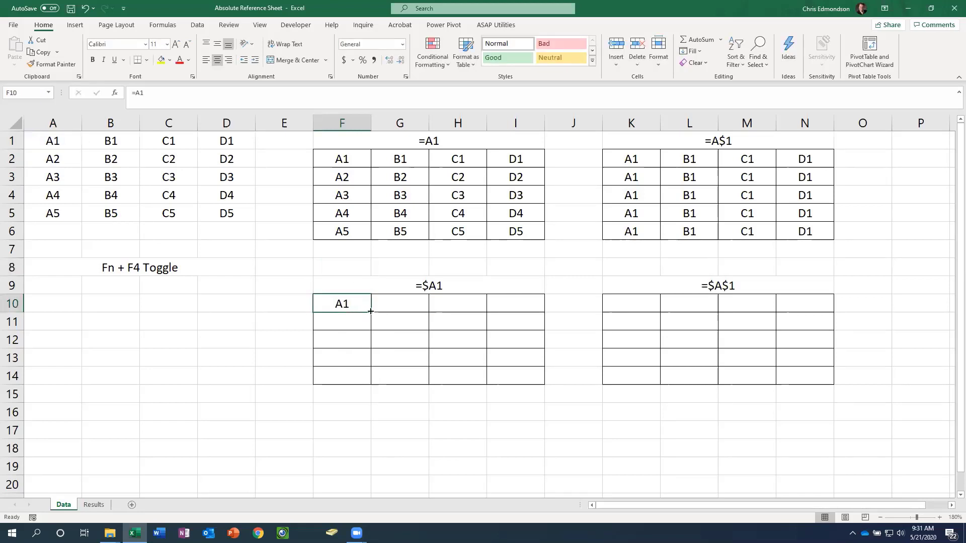
{"action": "left_click_drag", "start_coordinate": [371, 311], "coordinate": [366, 378]}
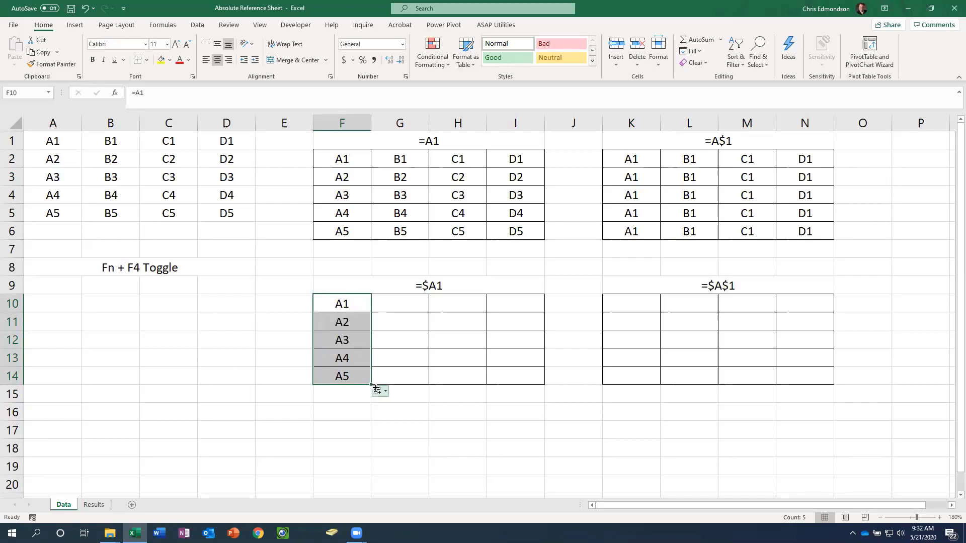
Try filling the relative formula in F10 across to I10, and clear G10:I10 again
{"action": "left_click", "coordinate": [351, 306]}
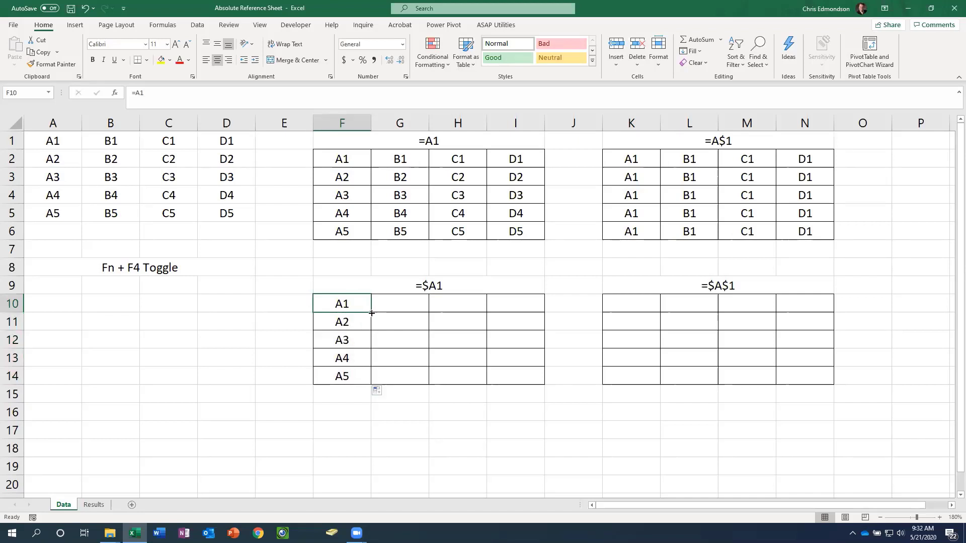
{"action": "left_click_drag", "start_coordinate": [374, 313], "coordinate": [516, 311]}
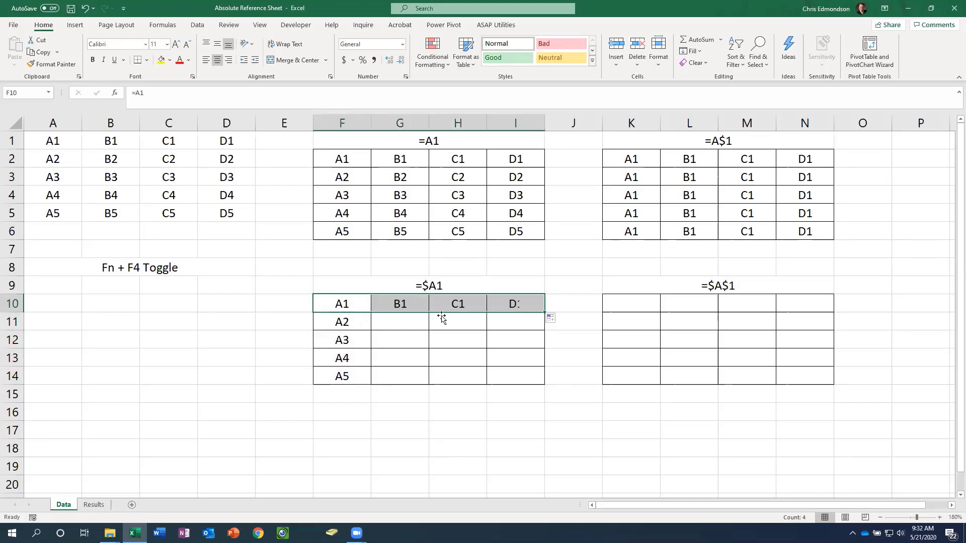
{"action": "left_click", "coordinate": [350, 305]}
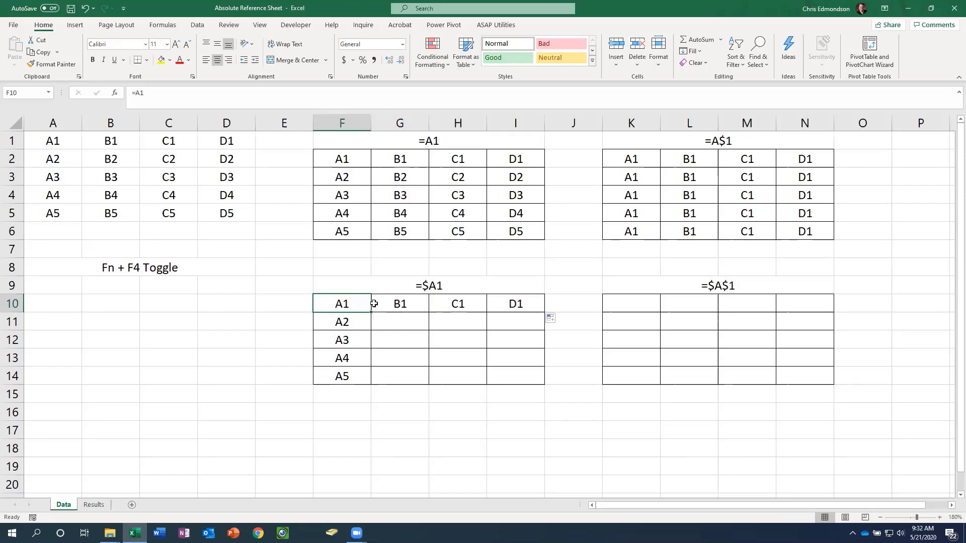
{"action": "left_click_drag", "start_coordinate": [403, 305], "coordinate": [523, 300]}
{"action": "key", "text": "Delete"}
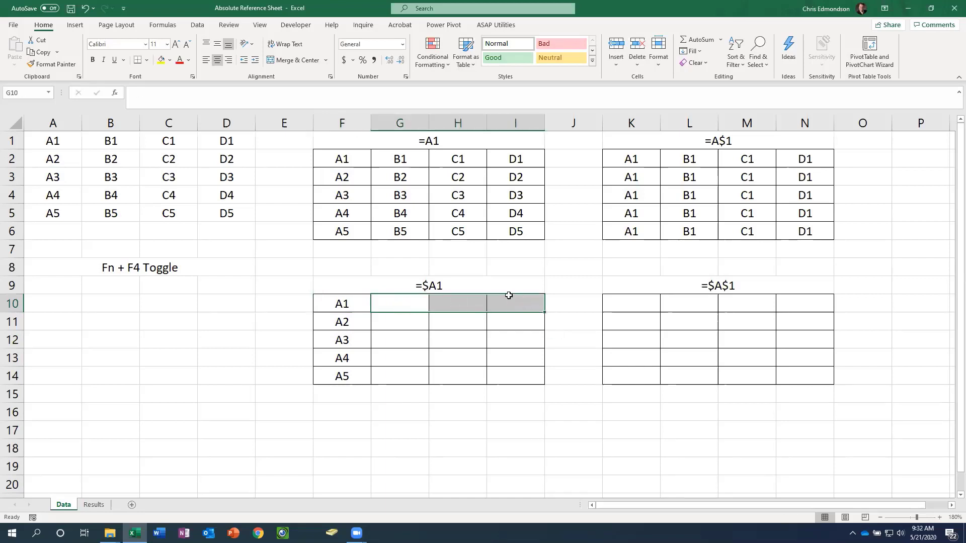
Change the formula in F10 to the column-locked reference =$A1
{"action": "left_click", "coordinate": [347, 306]}
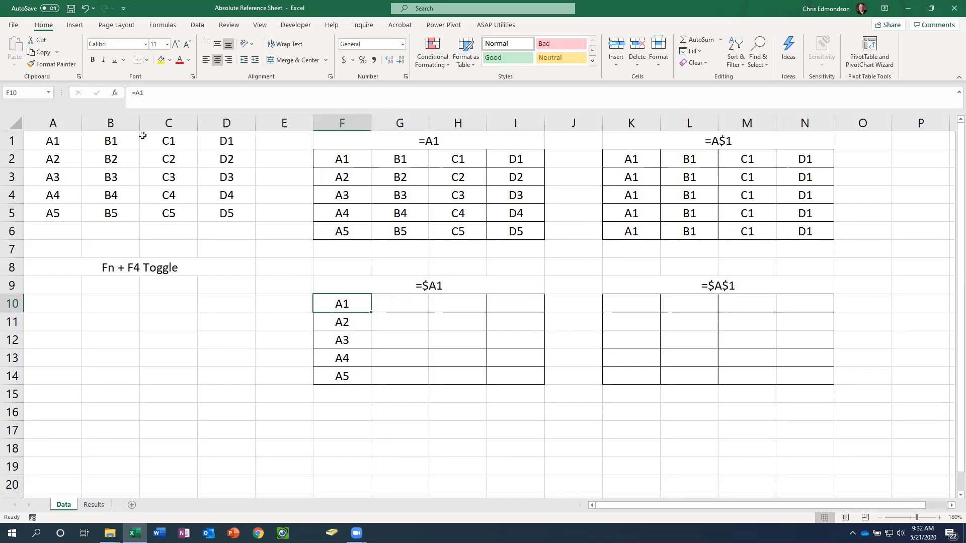
{"action": "left_click", "coordinate": [134, 93]}
{"action": "key", "text": "F4"}
{"action": "key", "text": "F4"}
{"action": "key", "text": "F4"}
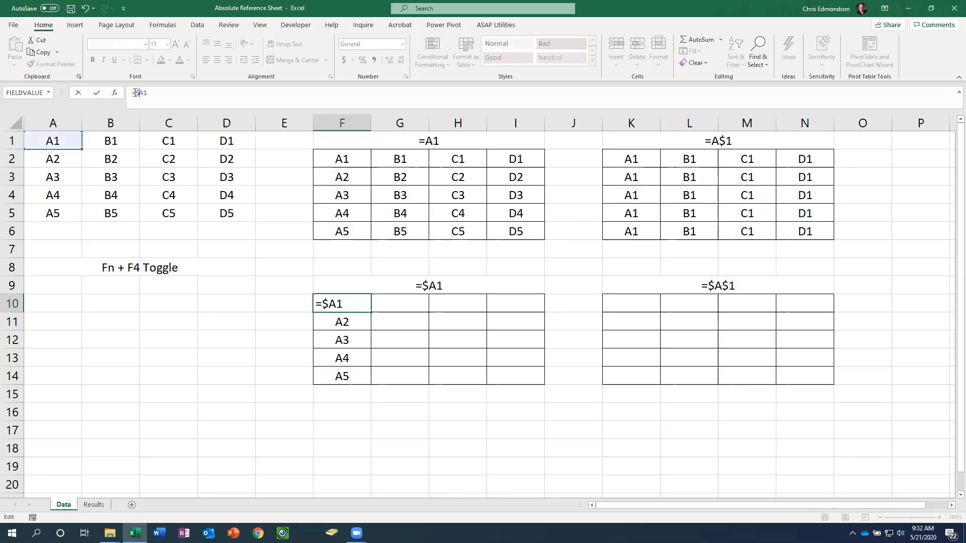
{"action": "key", "text": "Return"}
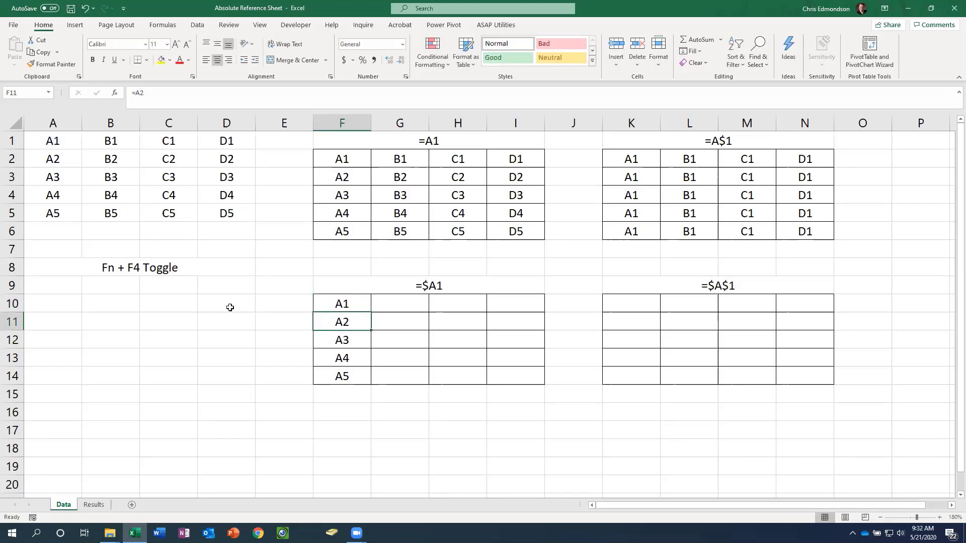
Fill the column-locked formula from F10 through the whole table F10:I14, and select source cells A1:A5 for comparison
{"action": "left_click", "coordinate": [359, 303]}
{"action": "left_click_drag", "start_coordinate": [371, 314], "coordinate": [372, 383]}
{"action": "left_click", "coordinate": [358, 305]}
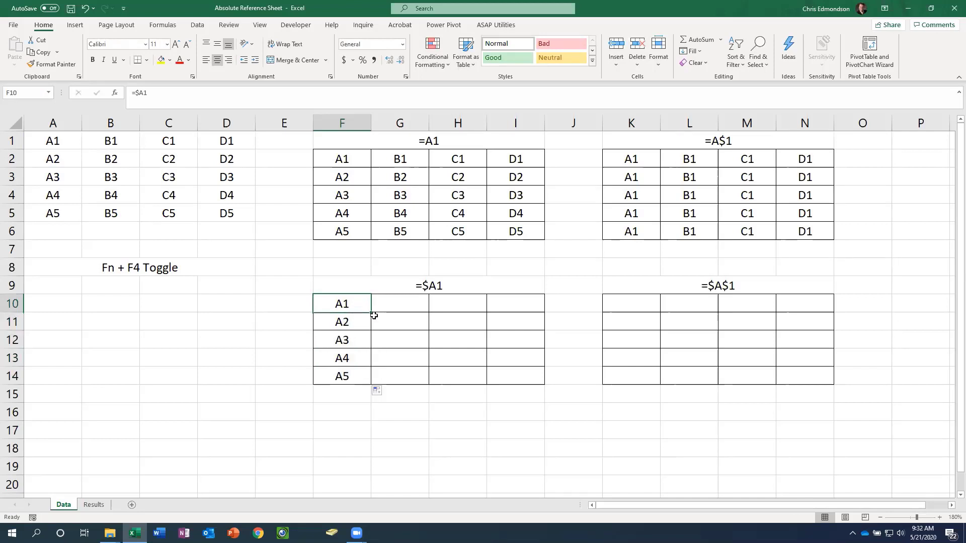
{"action": "left_click_drag", "start_coordinate": [371, 313], "coordinate": [520, 317]}
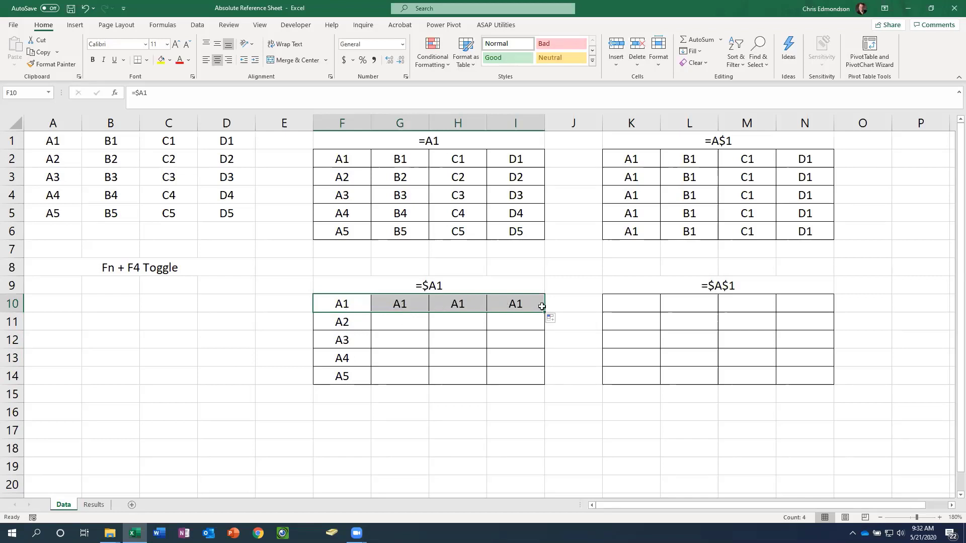
{"action": "left_click_drag", "start_coordinate": [544, 312], "coordinate": [546, 385]}
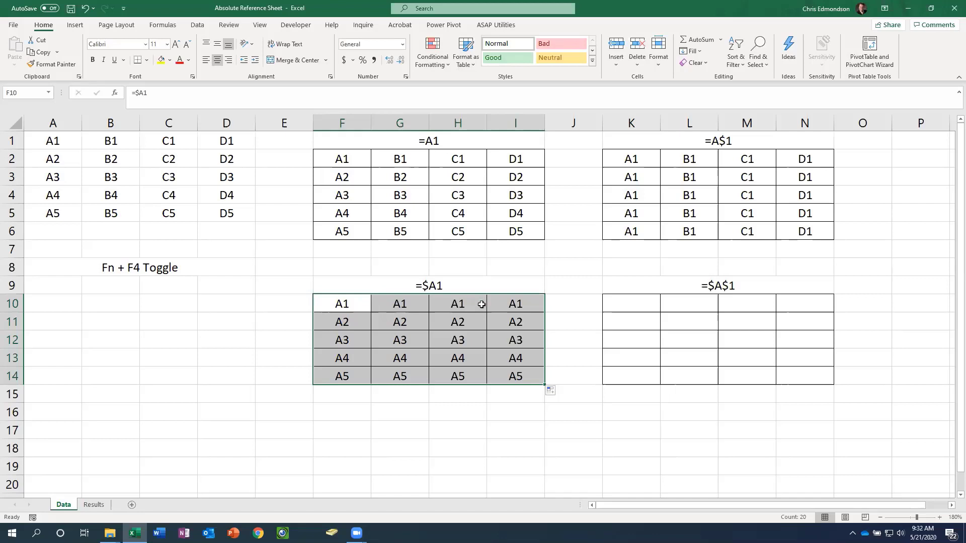
{"action": "left_click_drag", "start_coordinate": [65, 143], "coordinate": [71, 210]}
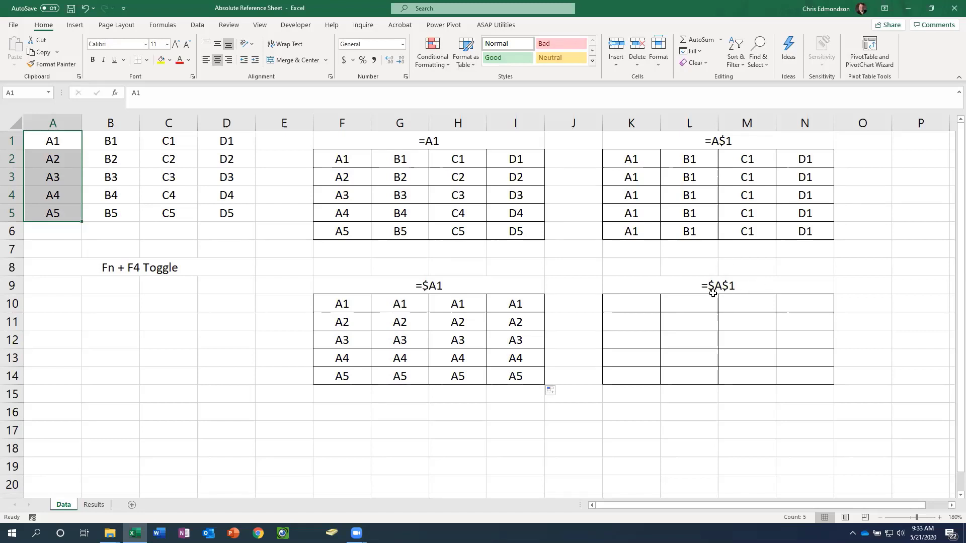
Enter the fully absolute reference =$A$1 in K10 of the table headed =$A$1
{"action": "left_click", "coordinate": [638, 303]}
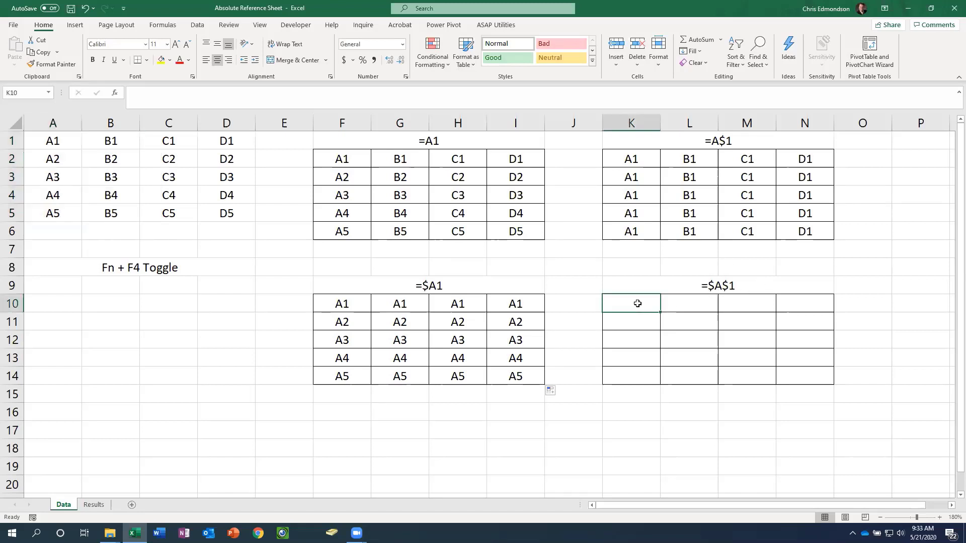
{"action": "type", "text": "="}
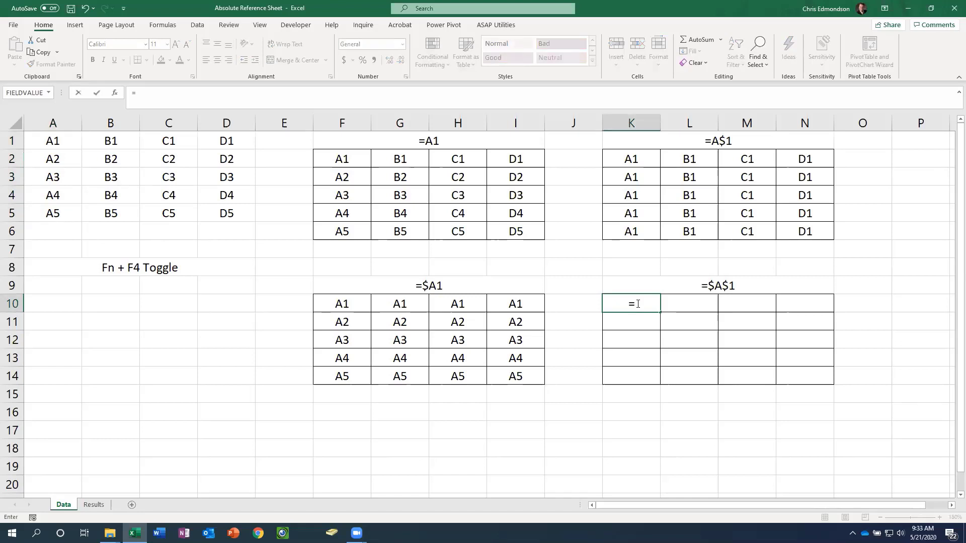
{"action": "type", "text": "$a$1"}
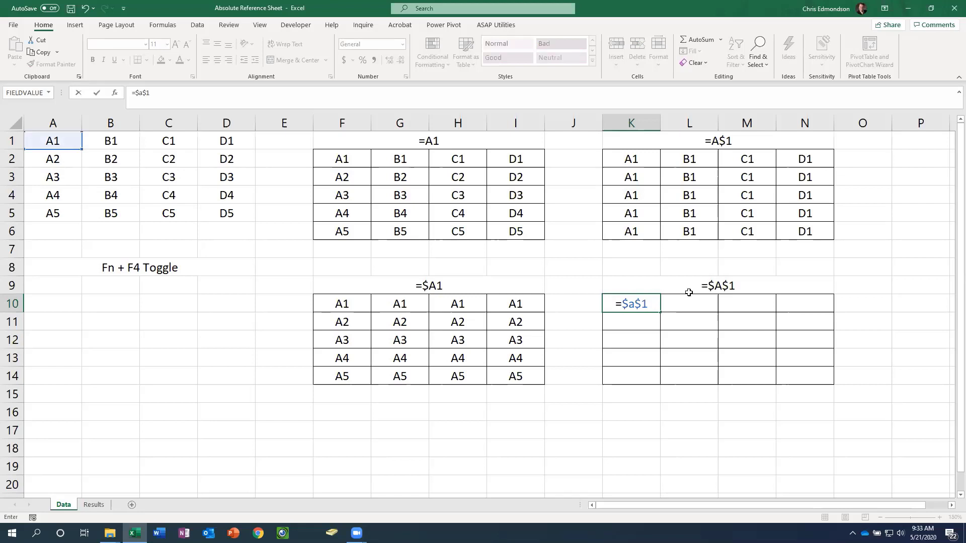
{"action": "key", "text": "Return"}
Fill the absolute formula from K10 through K10:N14, and select A1 and F10 for comparison
{"action": "left_click", "coordinate": [636, 303]}
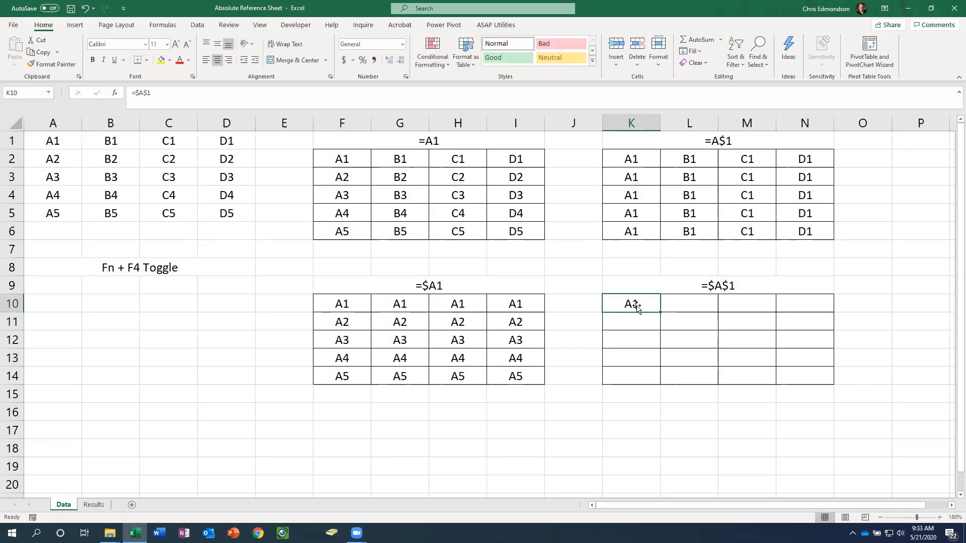
{"action": "left_click_drag", "start_coordinate": [660, 314], "coordinate": [665, 386]}
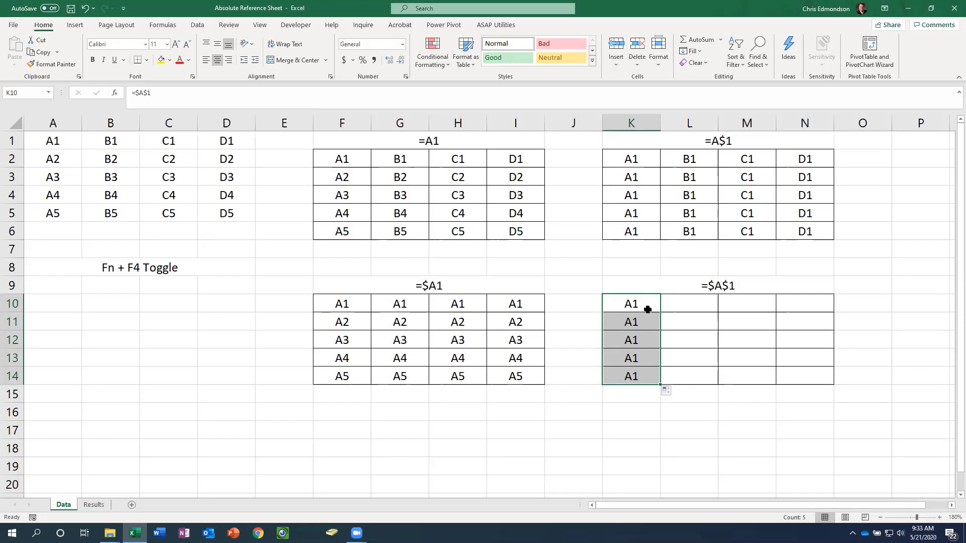
{"action": "left_click", "coordinate": [648, 308]}
{"action": "left_click_drag", "start_coordinate": [661, 313], "coordinate": [829, 384]}
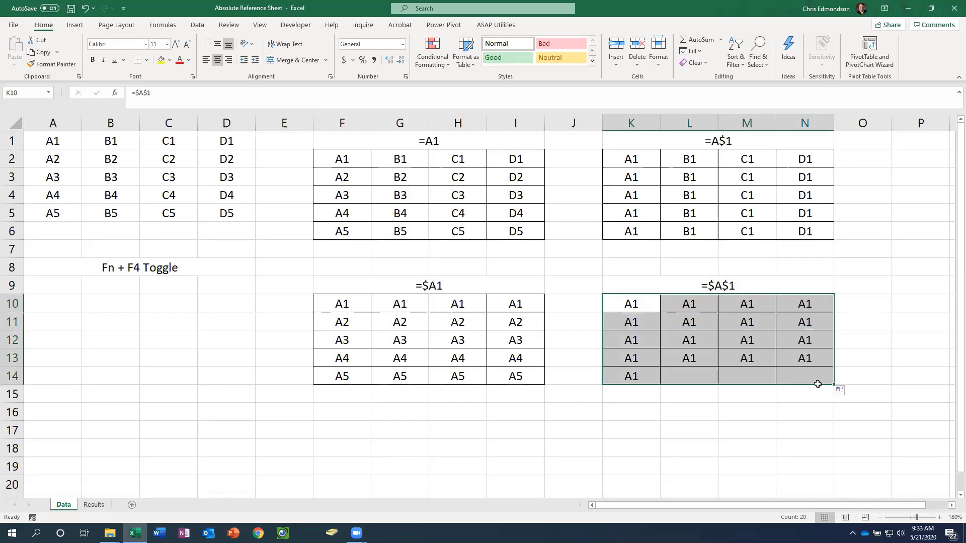
{"action": "left_click", "coordinate": [75, 142]}
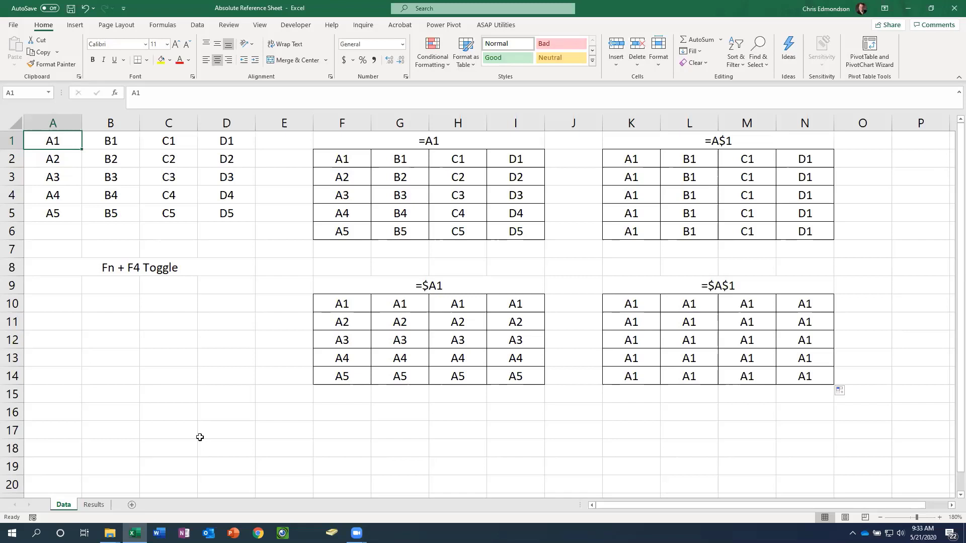
{"action": "left_click", "coordinate": [336, 304]}
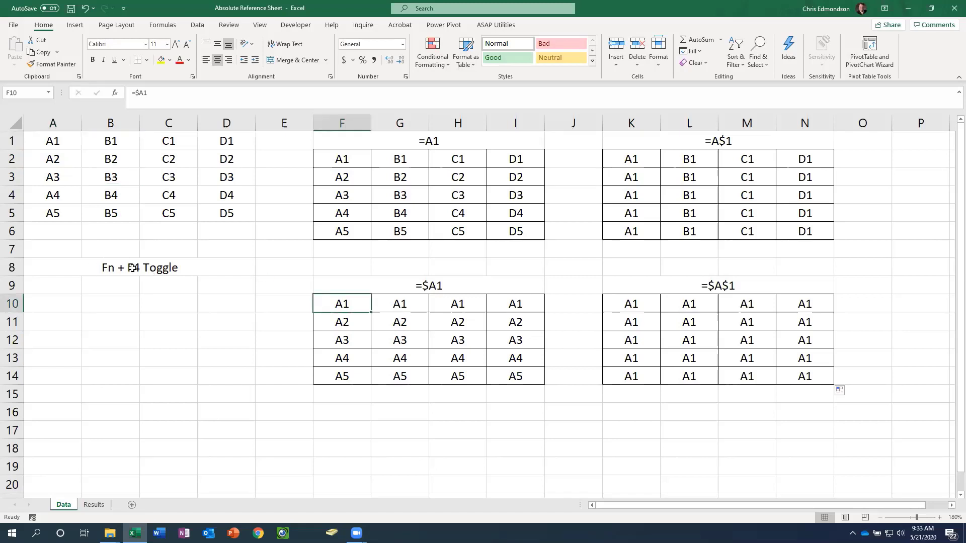
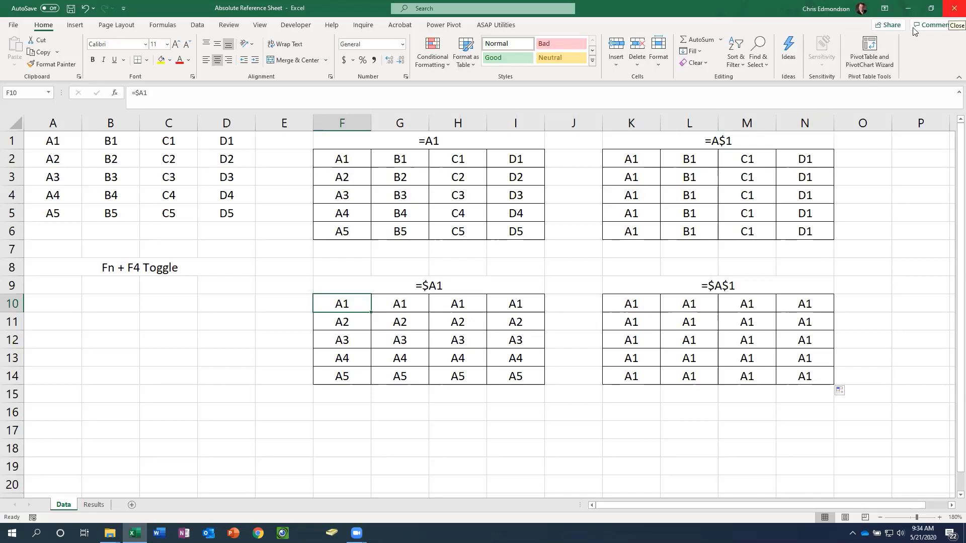
Close the Absolute Reference Sheet workbook without saving its changes
{"action": "left_click", "coordinate": [954, 8]}
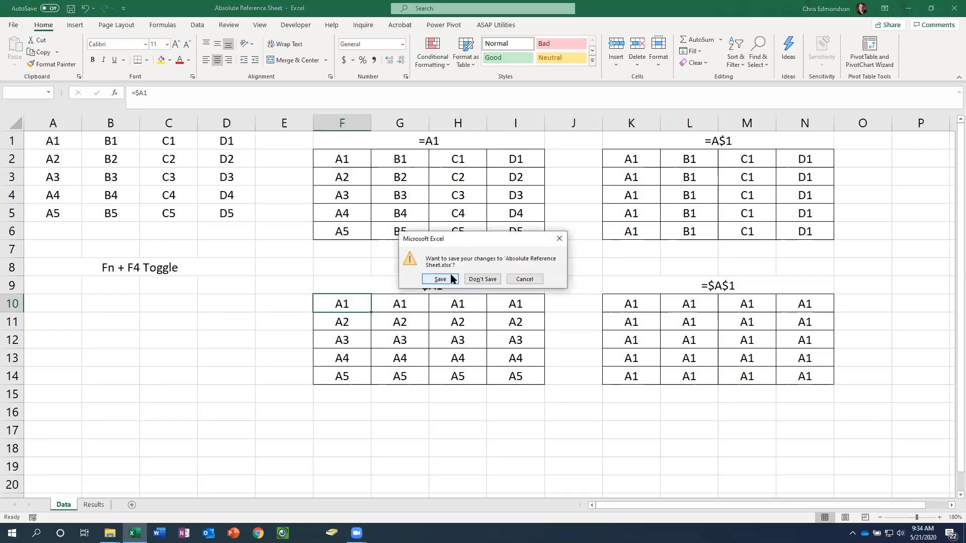
{"action": "left_click", "coordinate": [477, 279]}
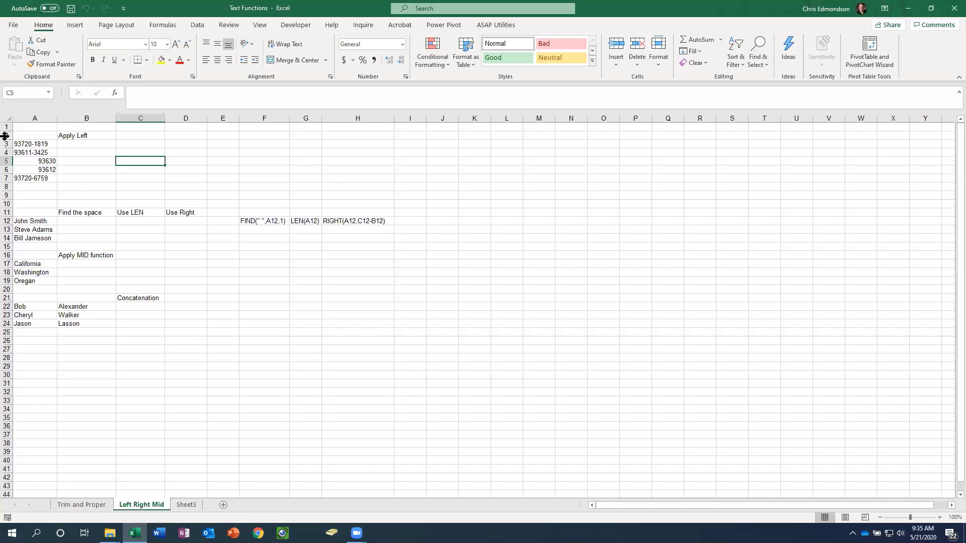
Enlarge the Left Right Mid sheet of the Text Functions workbook to 220% zoom and examine its exercises from the first row
{"action": "left_click", "coordinate": [940, 517]}
{"action": "left_click", "coordinate": [939, 517]}
{"action": "left_click", "coordinate": [940, 517]}
{"action": "left_click", "coordinate": [940, 517]}
{"action": "left_click", "coordinate": [940, 517]}
{"action": "left_click", "coordinate": [940, 517]}
{"action": "left_click", "coordinate": [940, 517]}
{"action": "left_click", "coordinate": [940, 517]}
{"action": "left_click", "coordinate": [940, 517]}
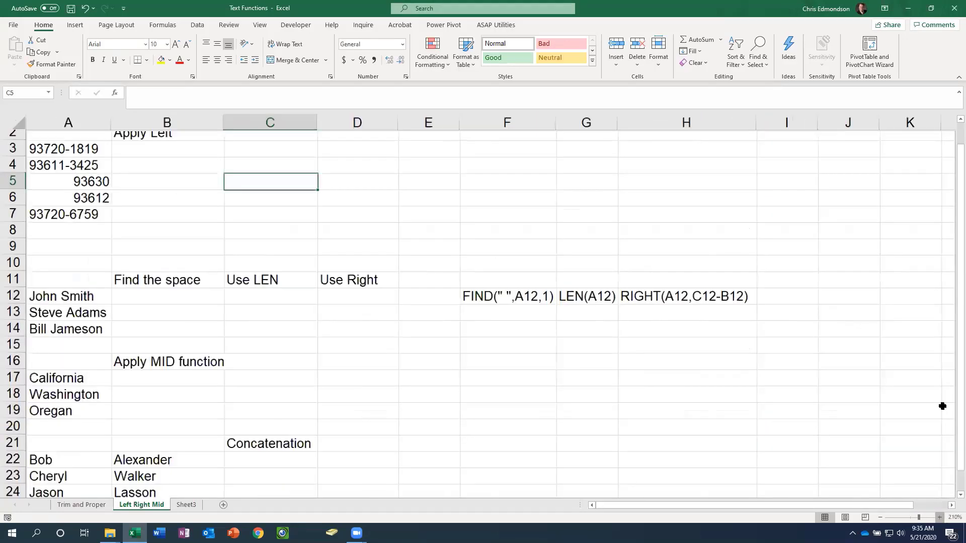
{"action": "scroll", "coordinate": [950, 343], "scroll_direction": "up", "scroll_amount": 1}
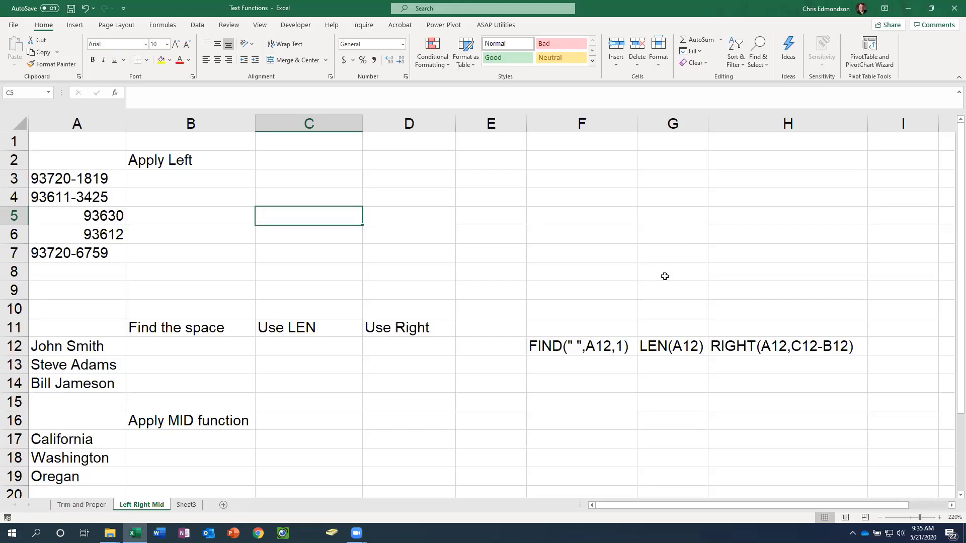
Switch to the Trim and Proper sheet and select B3, the first cell under Apply Trim
{"action": "left_click", "coordinate": [91, 506]}
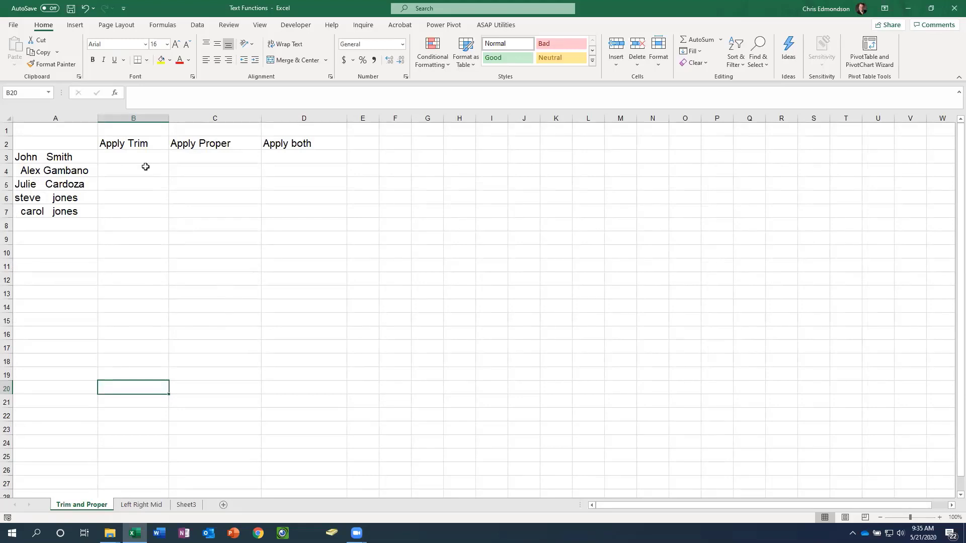
{"action": "left_click", "coordinate": [137, 157]}
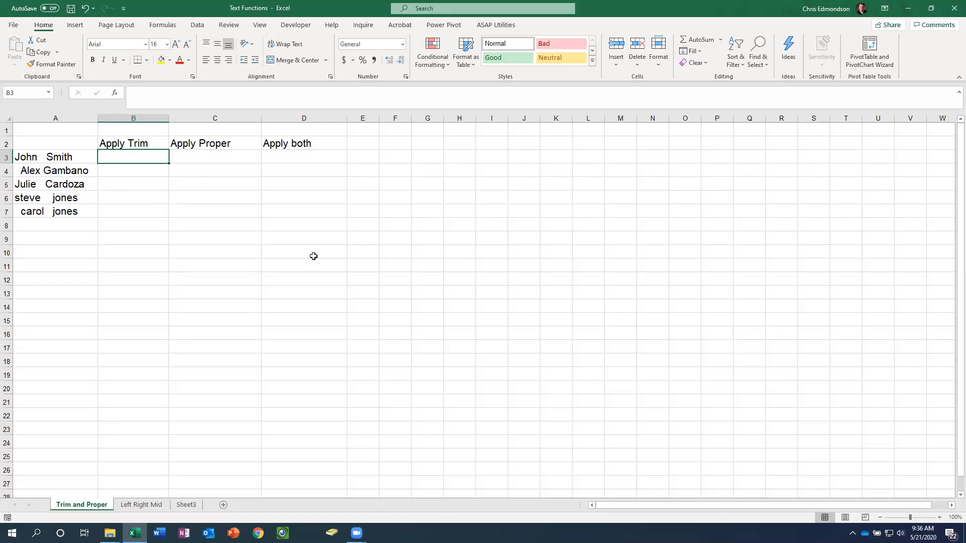
{"action": "type", "text": "trim"}
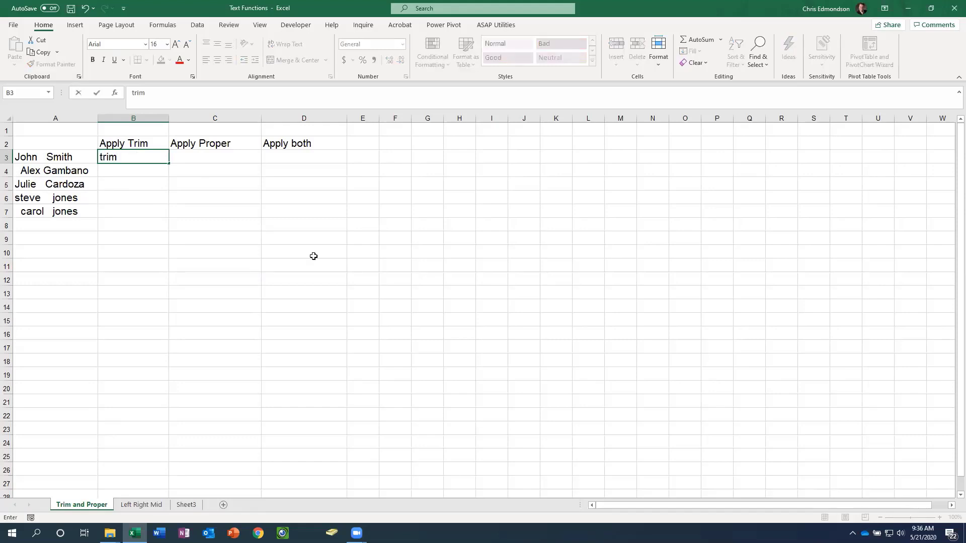
{"action": "key", "text": "BackSpace"}
{"action": "key", "text": "BackSpace"}
{"action": "key", "text": "BackSpace"}
{"action": "key", "text": "BackSpace"}
Enter =TRIM(A3) in B3 to remove the extra spaces from the first name, and reselect B3
{"action": "type", "text": "="}
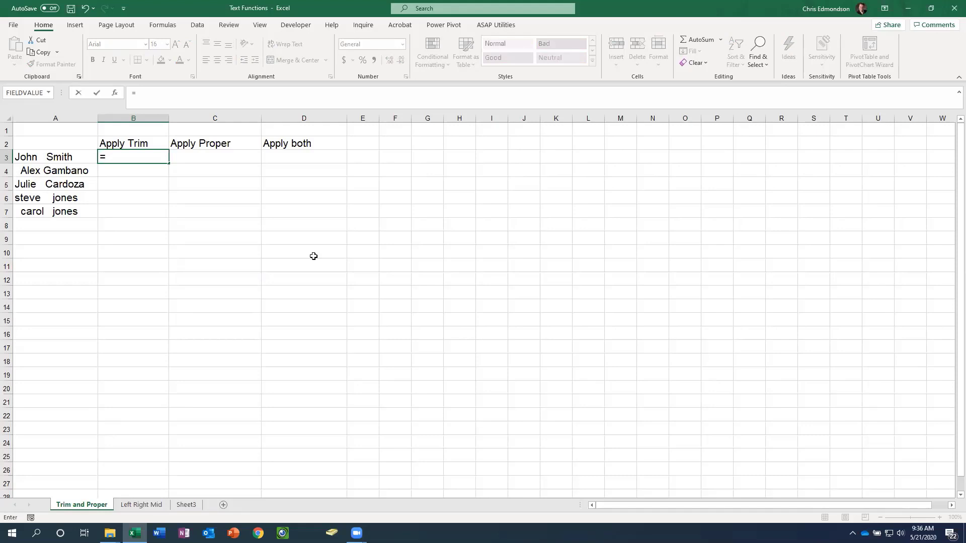
{"action": "type", "text": "trim("}
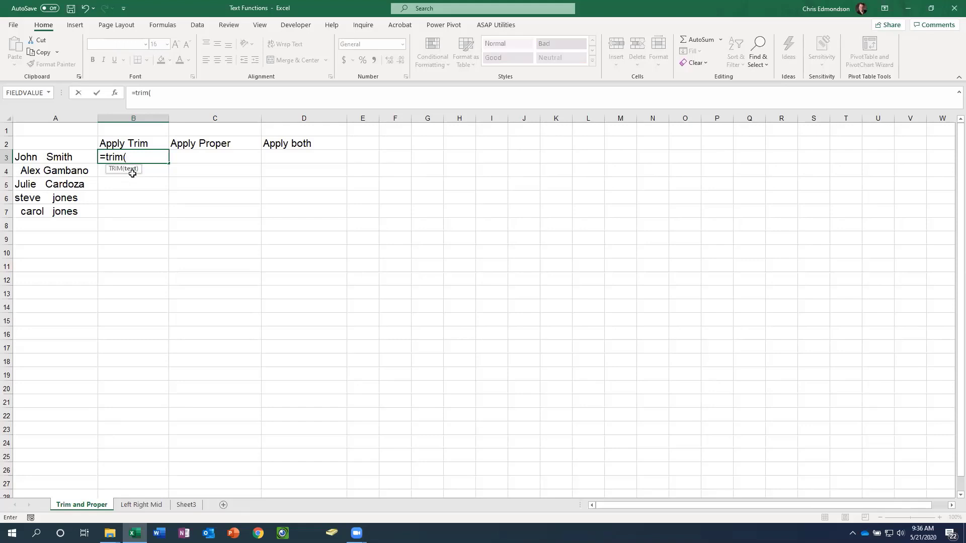
{"action": "left_click", "coordinate": [54, 156]}
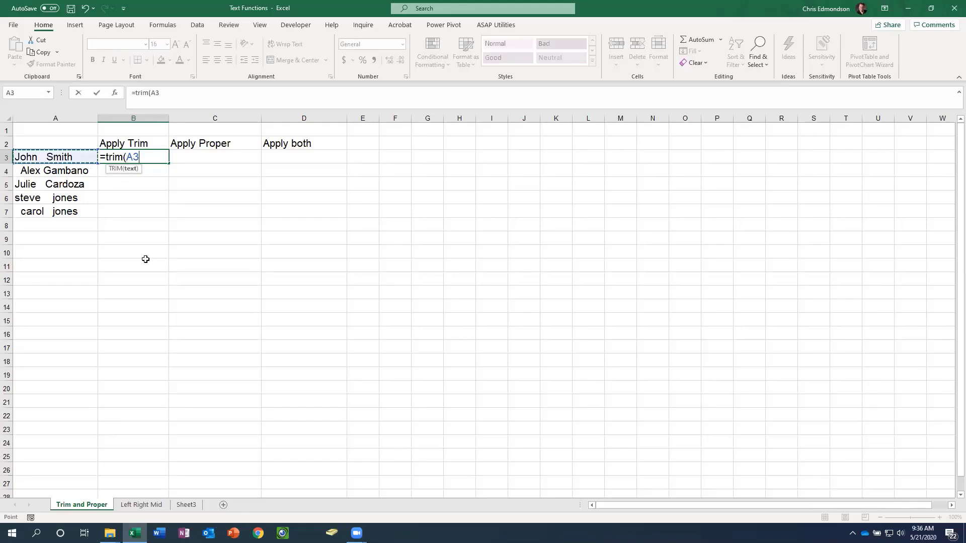
{"action": "type", "text": ")"}
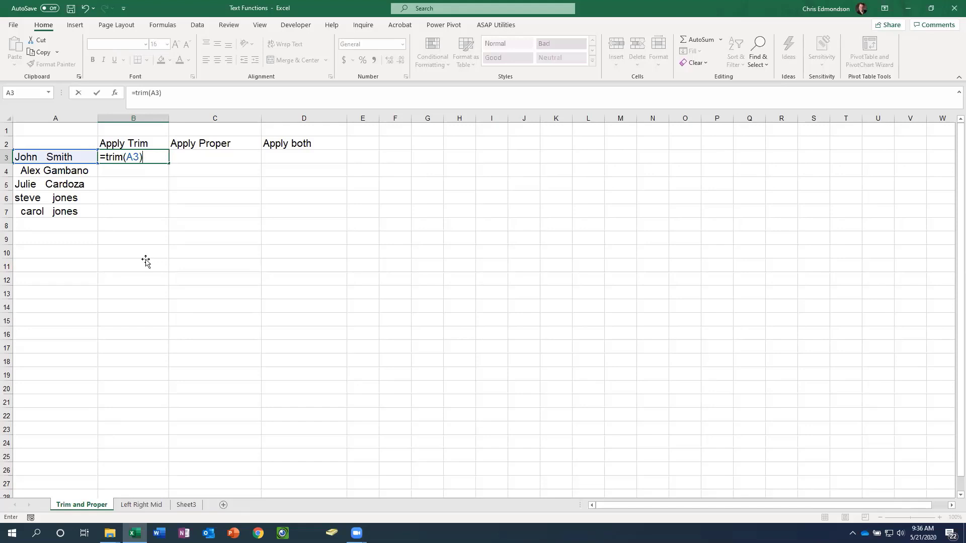
{"action": "key", "text": "Return"}
{"action": "left_click", "coordinate": [149, 157]}
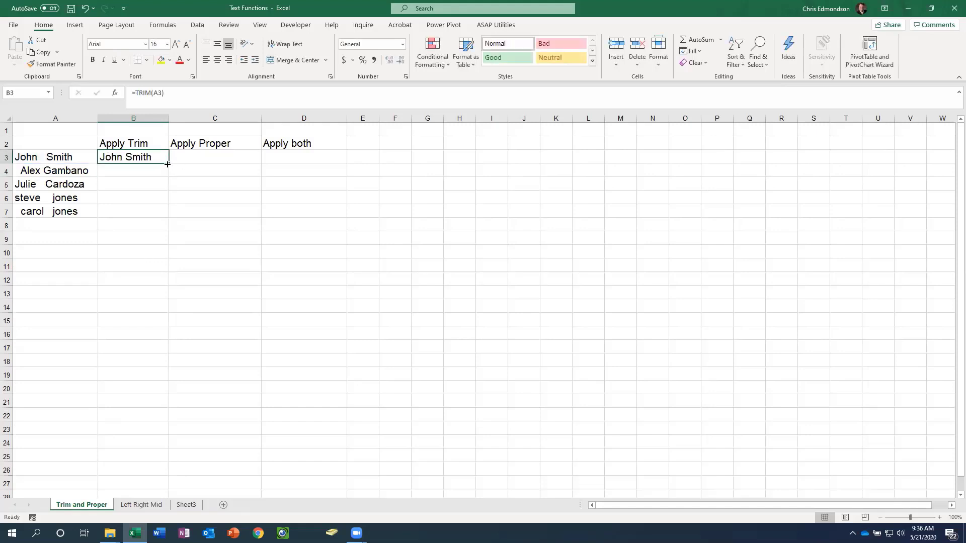
Fill the TRIM formula from B3 down through B7 in the Apply Trim column
{"action": "left_click_drag", "start_coordinate": [168, 164], "coordinate": [173, 216]}
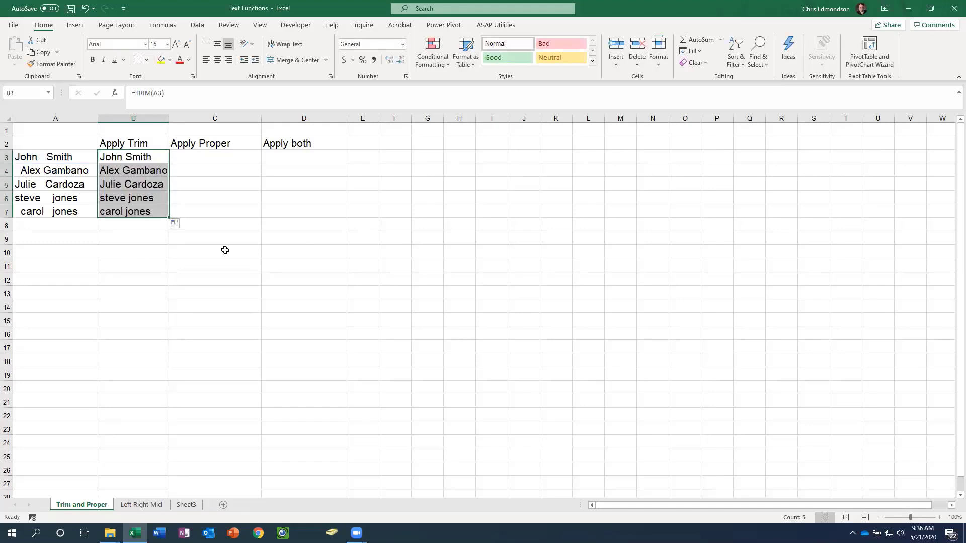
{"action": "left_click", "coordinate": [254, 240]}
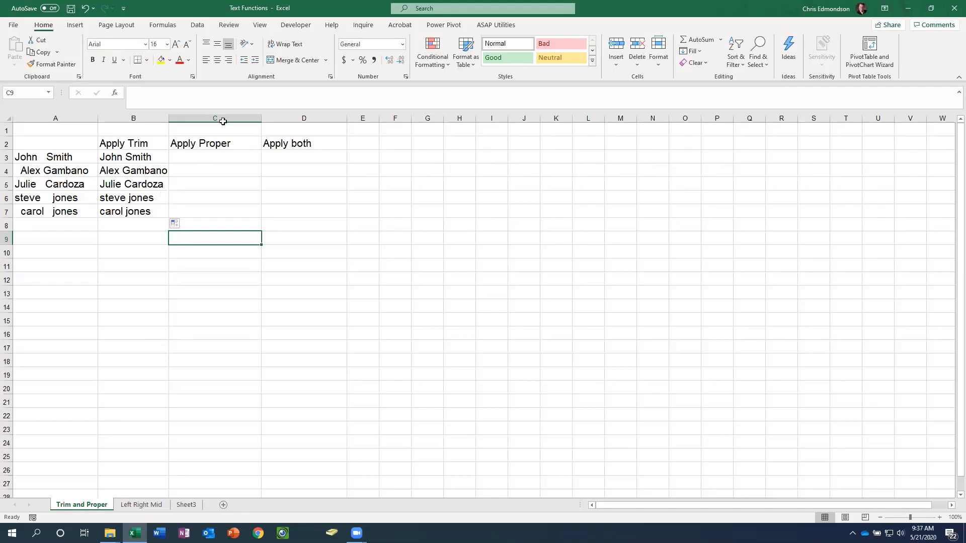
Enter =PROPER(A3) in C3 and fill the formula down through C7 in the Apply Proper column
{"action": "left_click", "coordinate": [229, 162]}
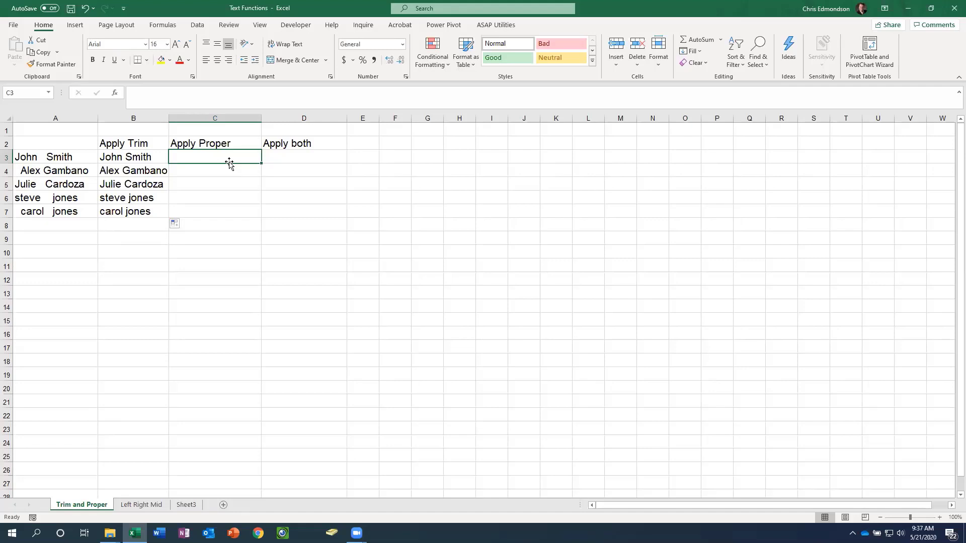
{"action": "type", "text": "=proper"}
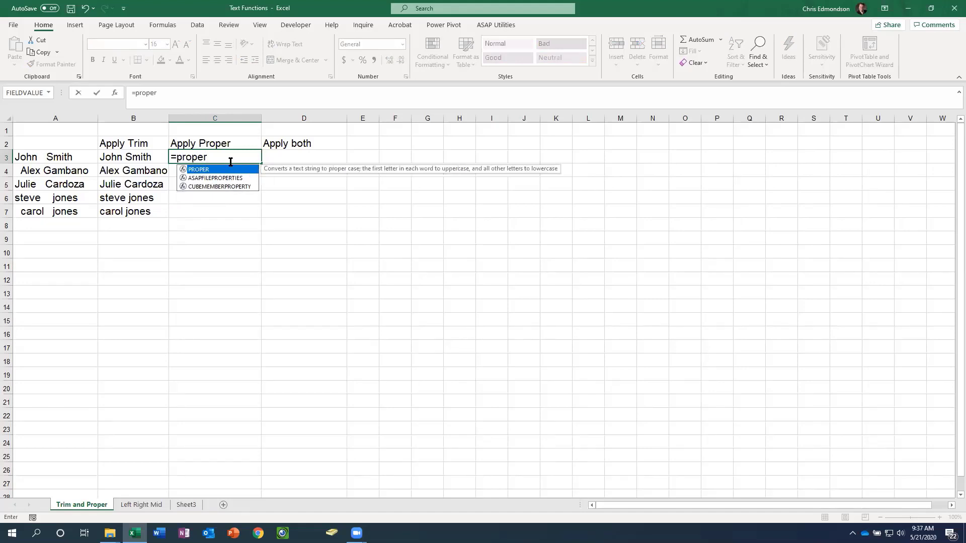
{"action": "type", "text": "("}
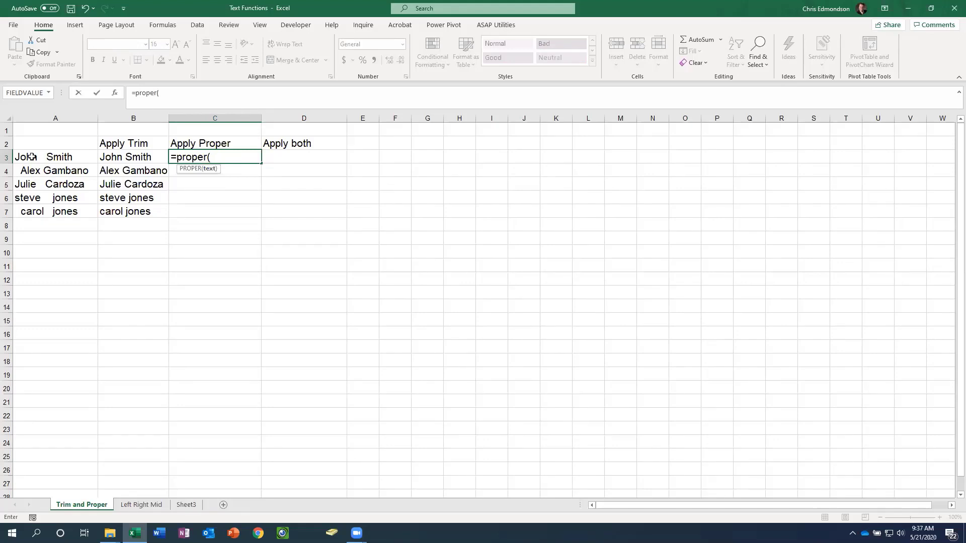
{"action": "left_click", "coordinate": [59, 153]}
{"action": "type", "text": ")"}
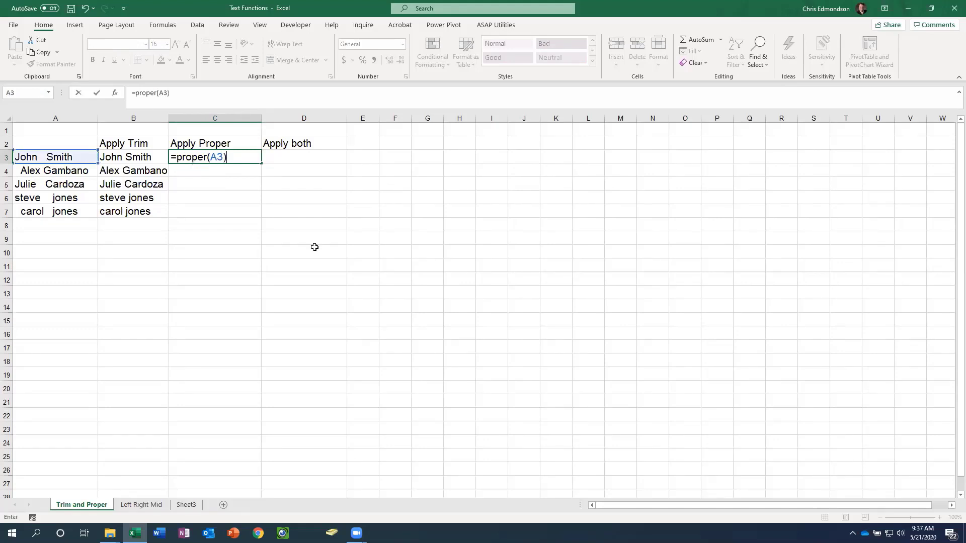
{"action": "key", "text": "Return"}
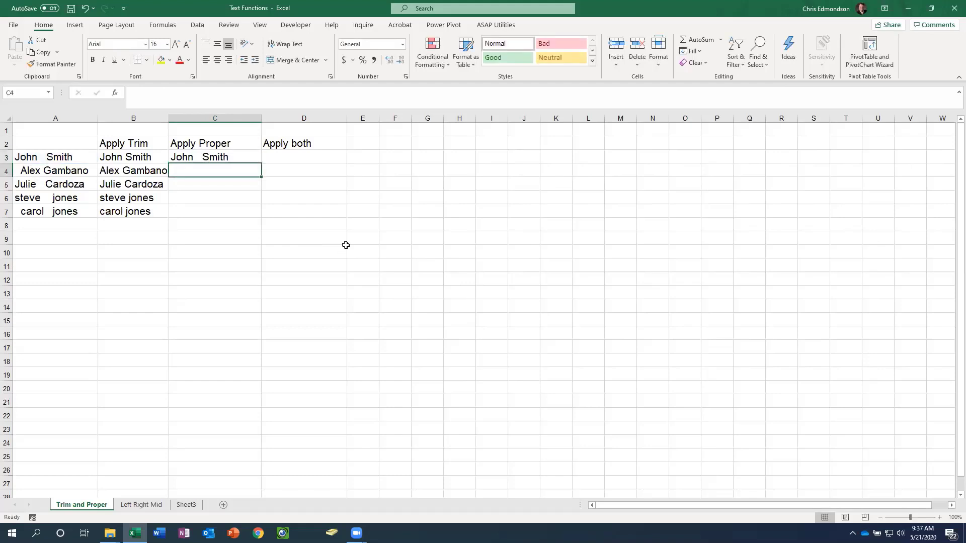
{"action": "key", "text": "Up"}
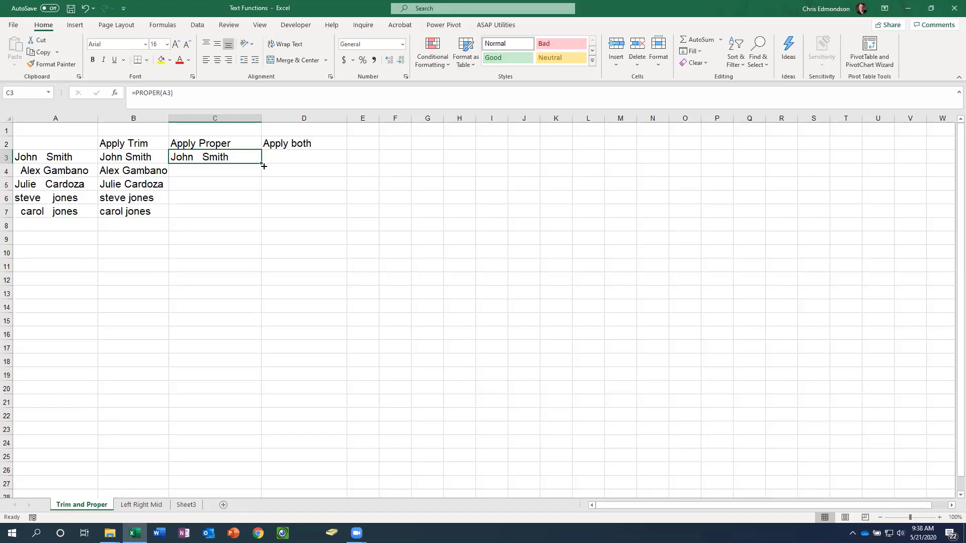
{"action": "left_click_drag", "start_coordinate": [264, 166], "coordinate": [261, 221]}
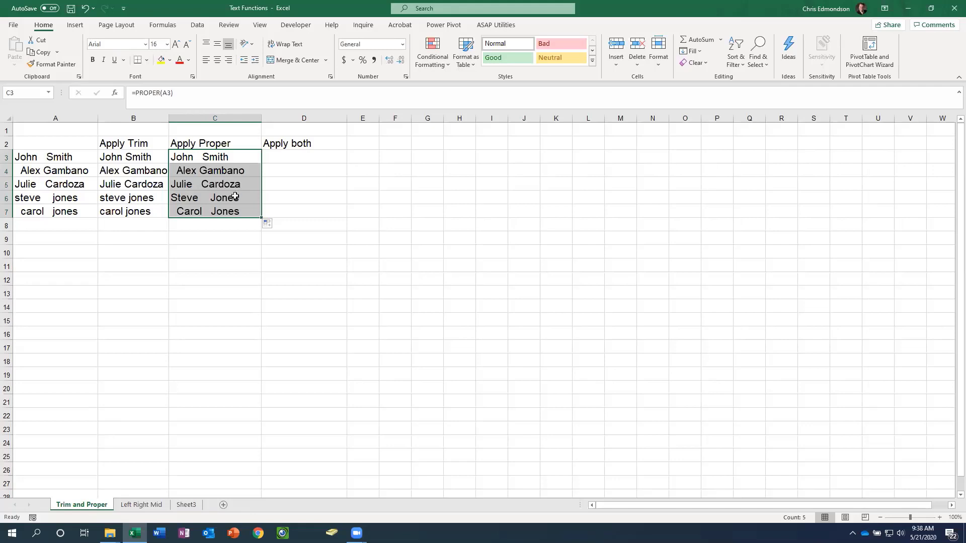
{"action": "left_click", "coordinate": [214, 240]}
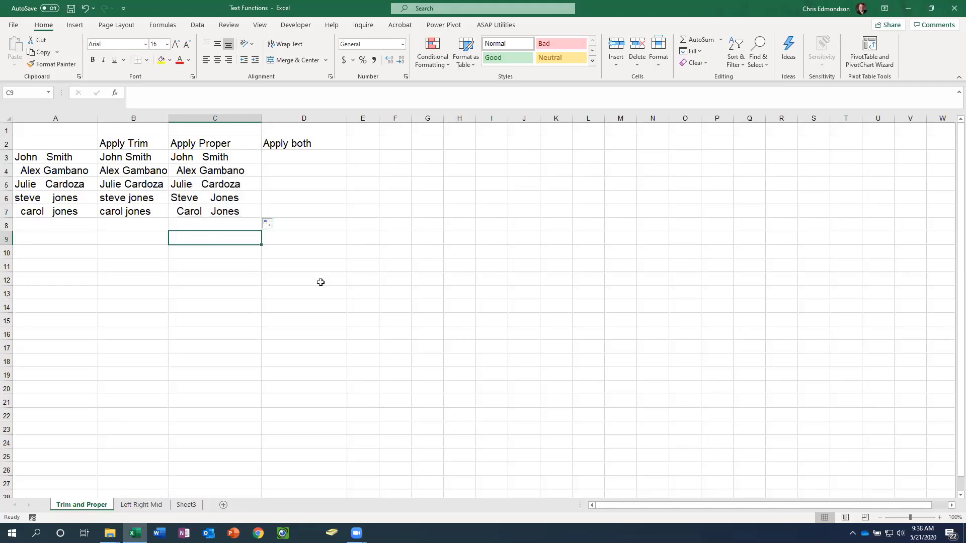
Enter the nested formula =TRIM(PROPER(A3)) in D3 under Apply both
{"action": "left_click", "coordinate": [295, 156]}
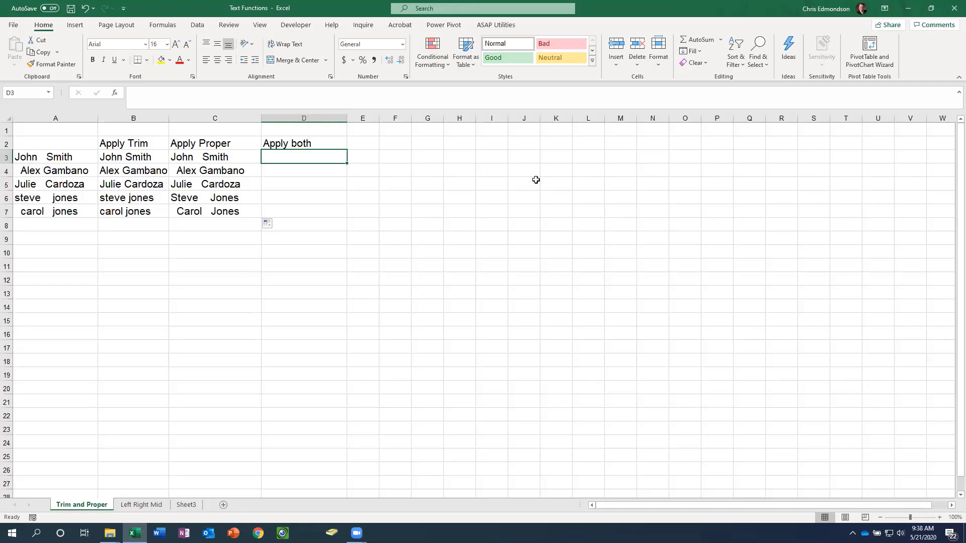
{"action": "type", "text": "="}
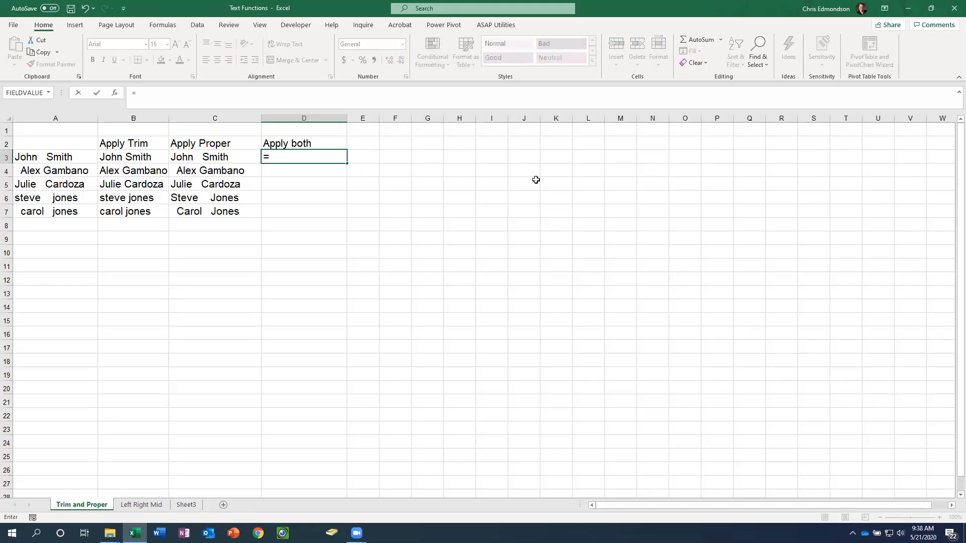
{"action": "type", "text": "t"}
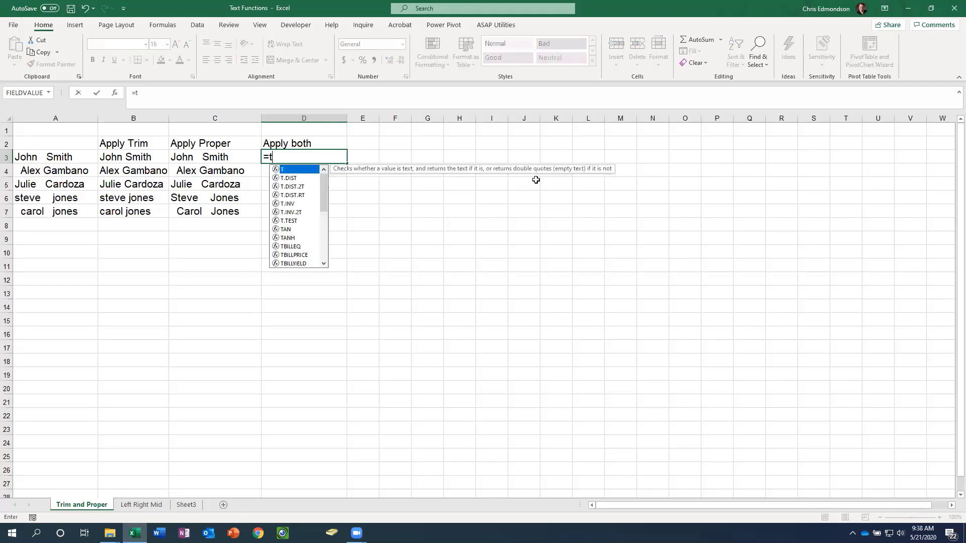
{"action": "type", "text": "rim("}
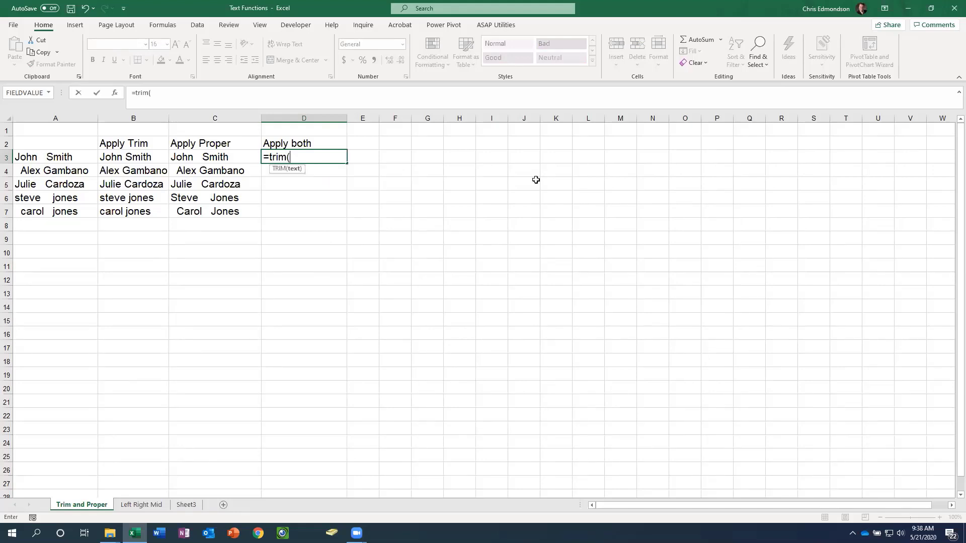
{"action": "type", "text": "pro"}
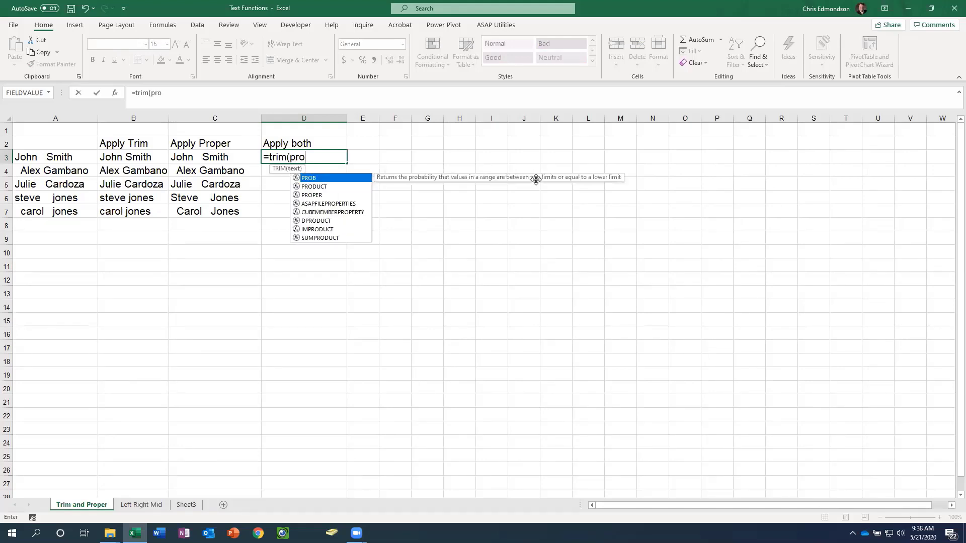
{"action": "type", "text": "per"}
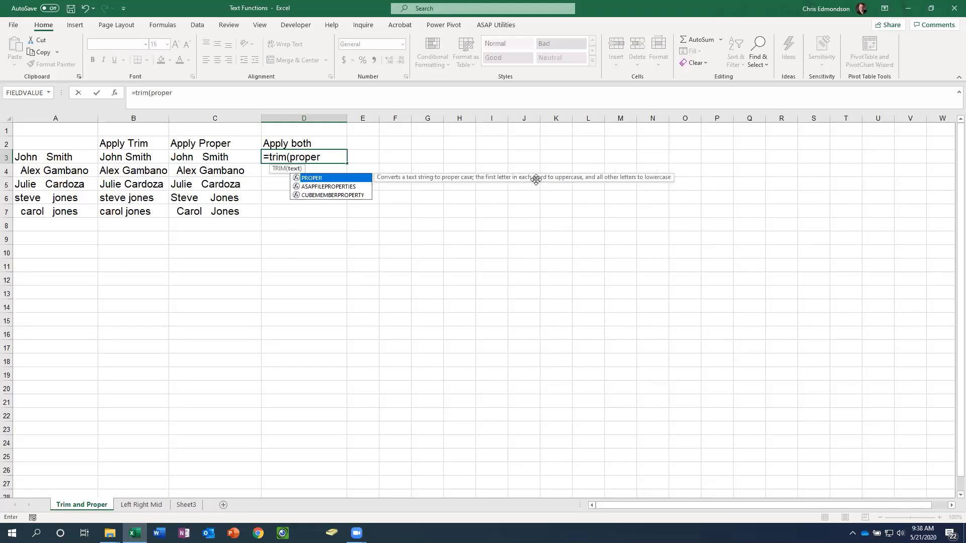
{"action": "type", "text": "("}
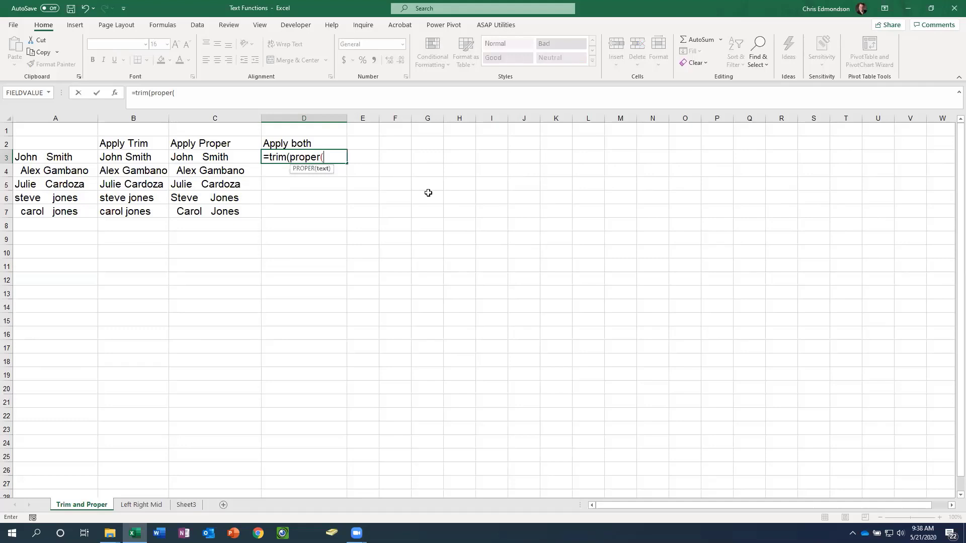
{"action": "left_click", "coordinate": [78, 157]}
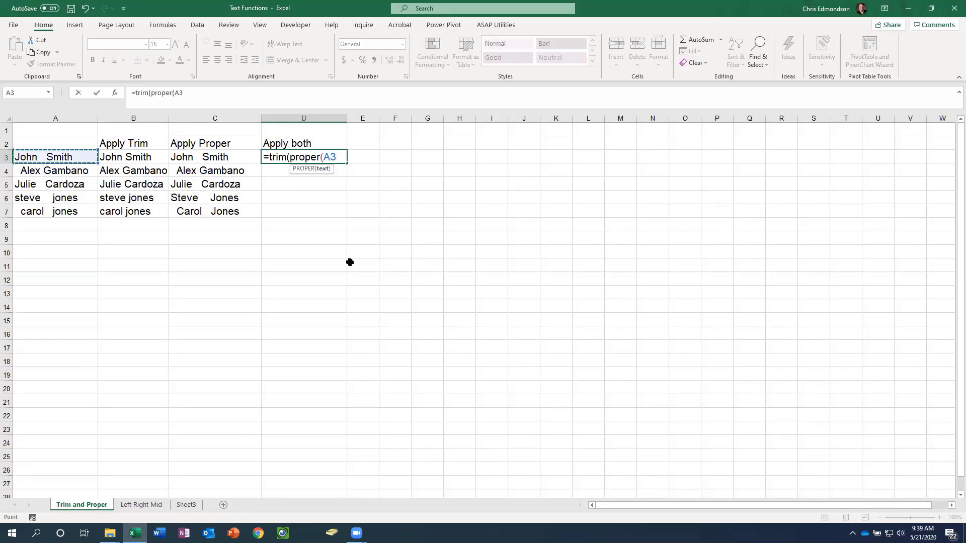
{"action": "type", "text": ")"}
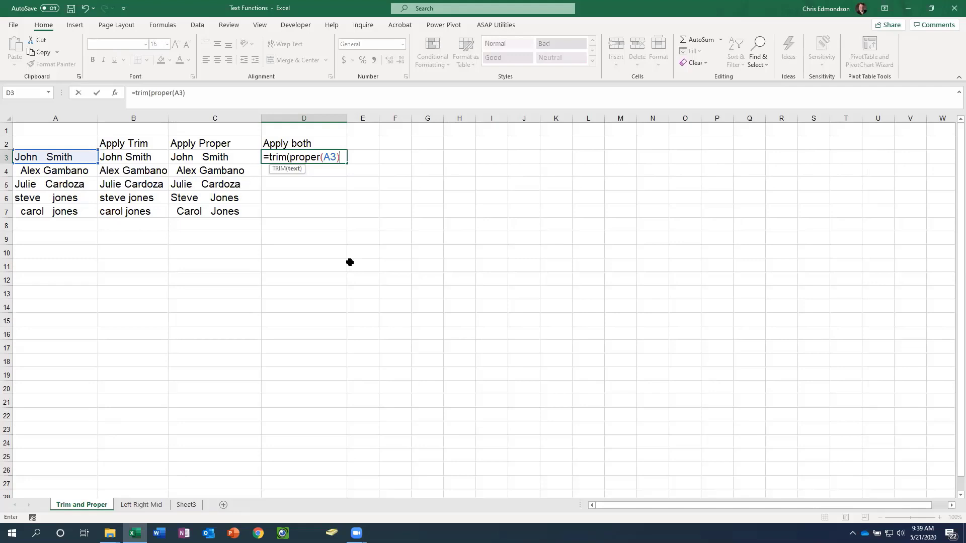
{"action": "type", "text": ")"}
{"action": "key", "text": "Return"}
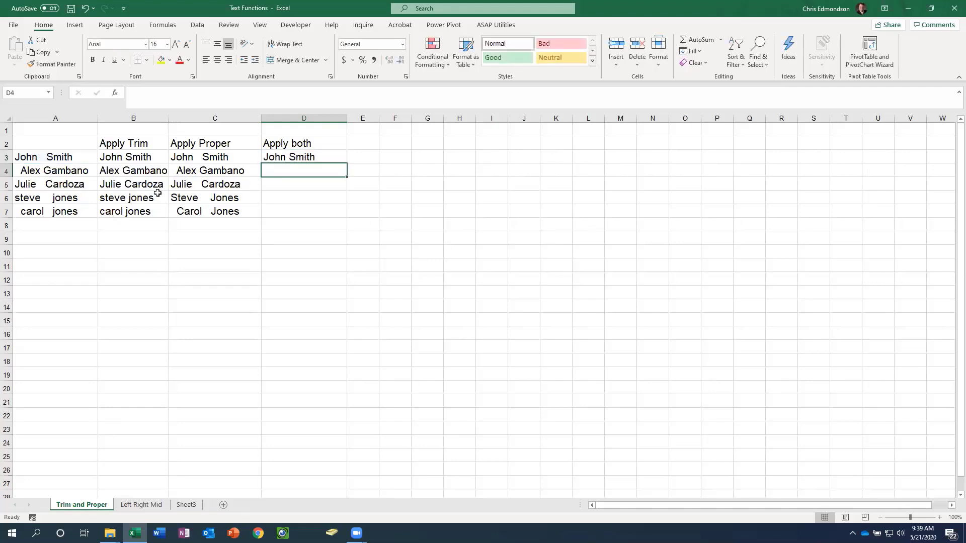
Fill the combined TRIM and PROPER formula from D3 down through D7
{"action": "left_click", "coordinate": [308, 158]}
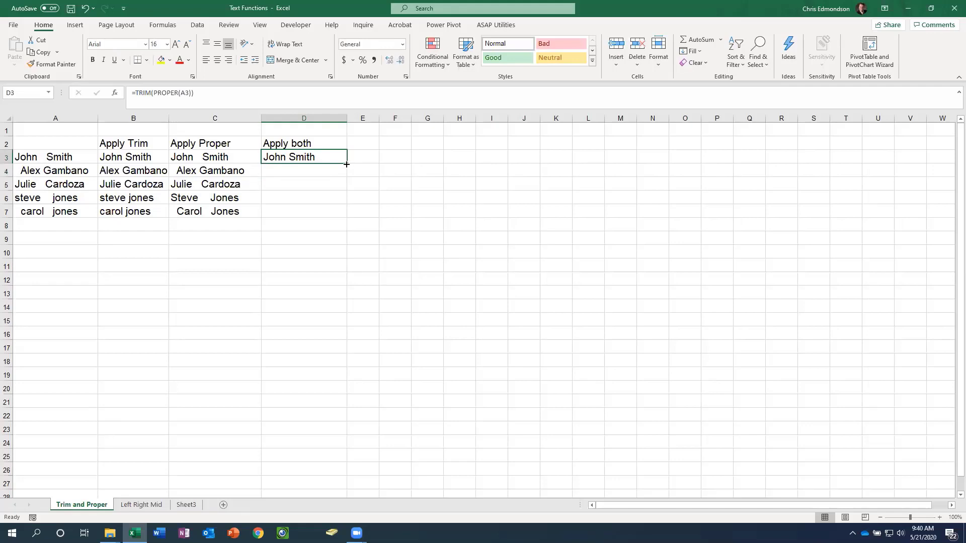
{"action": "left_click_drag", "start_coordinate": [346, 164], "coordinate": [347, 216]}
{"action": "left_click", "coordinate": [496, 209]}
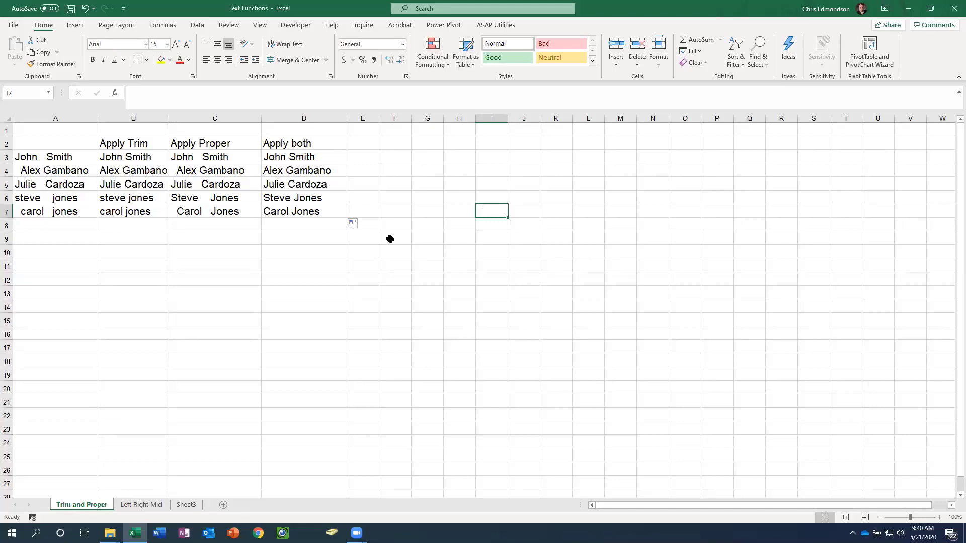
On the Left Right Mid sheet, enter =LEFT(A3,5) in B3 and fill the formula down through B7
{"action": "left_click", "coordinate": [142, 505]}
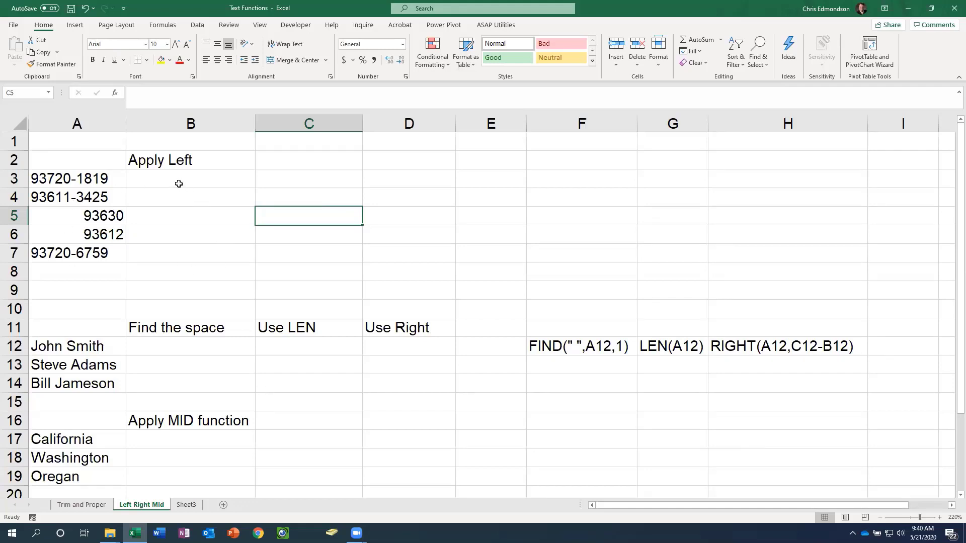
{"action": "left_click", "coordinate": [201, 184]}
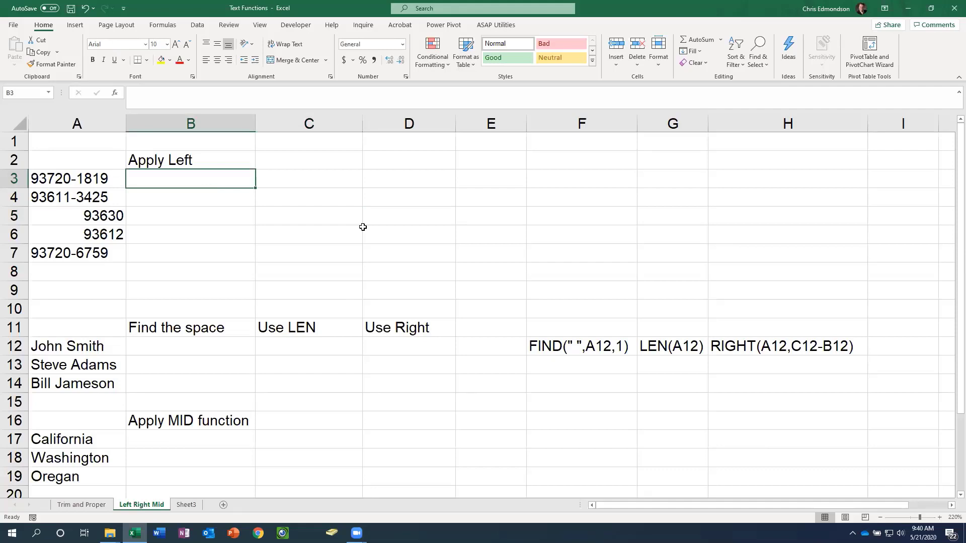
{"action": "type", "text": "="}
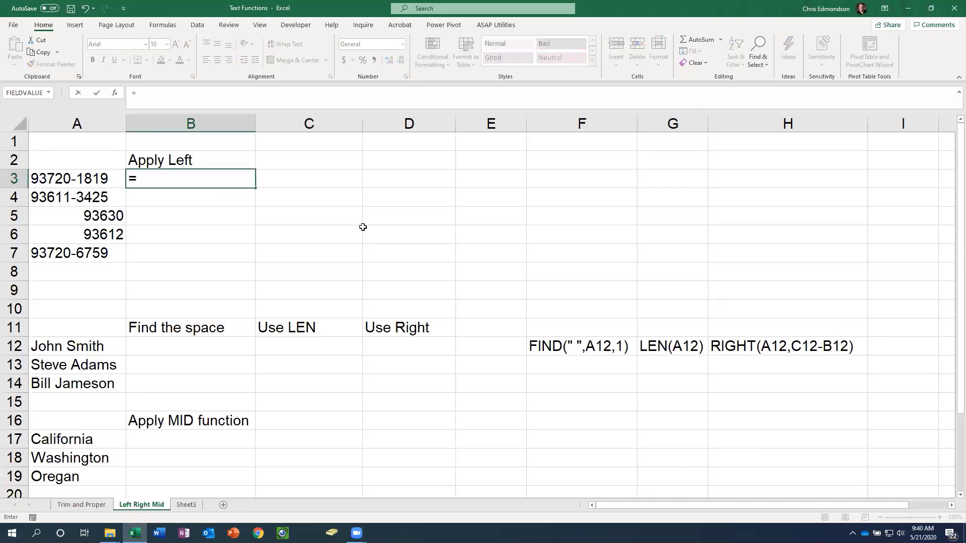
{"action": "type", "text": "left"}
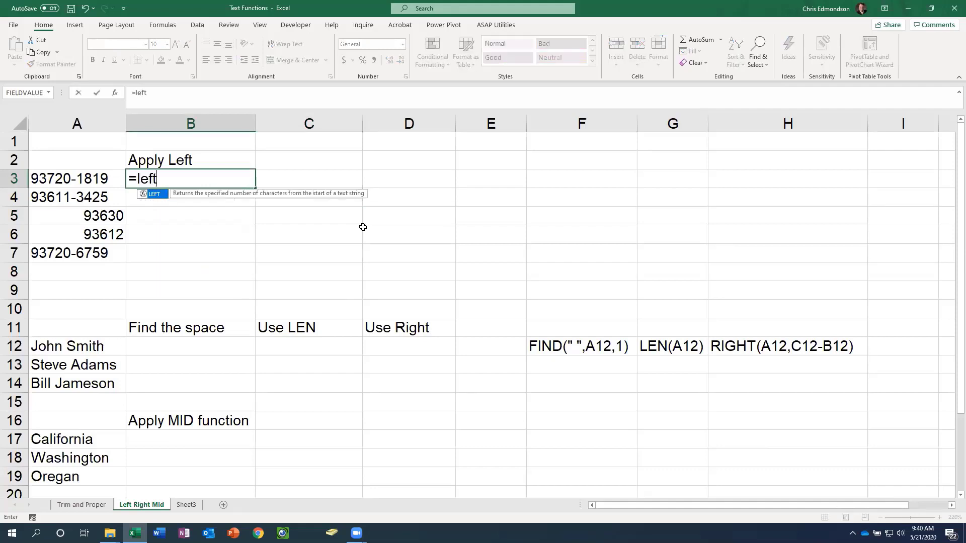
{"action": "type", "text": "("}
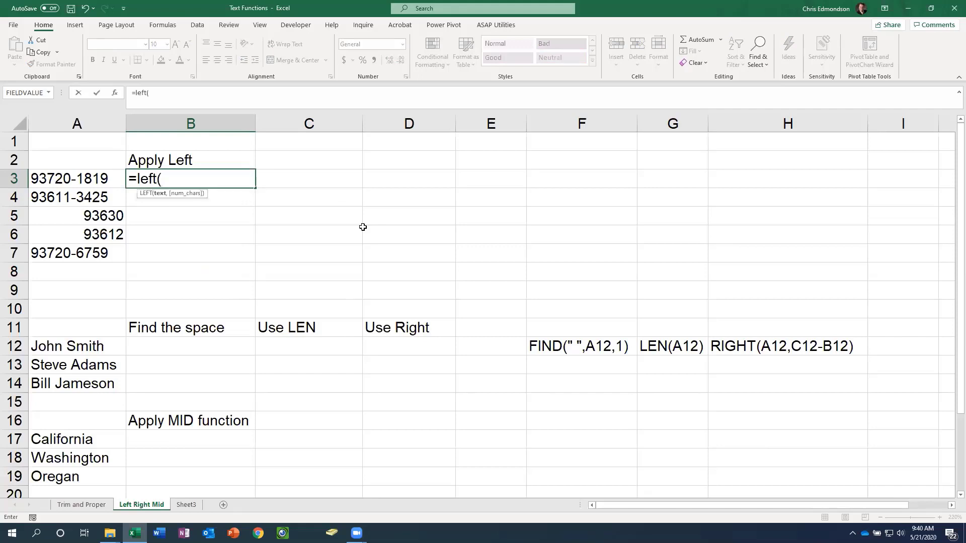
{"action": "left_click", "coordinate": [101, 178]}
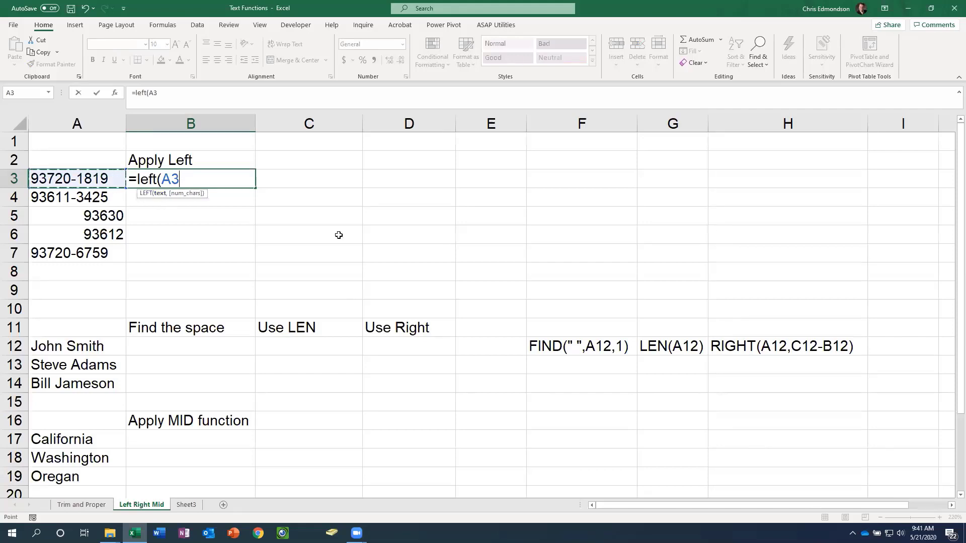
{"action": "type", "text": ","}
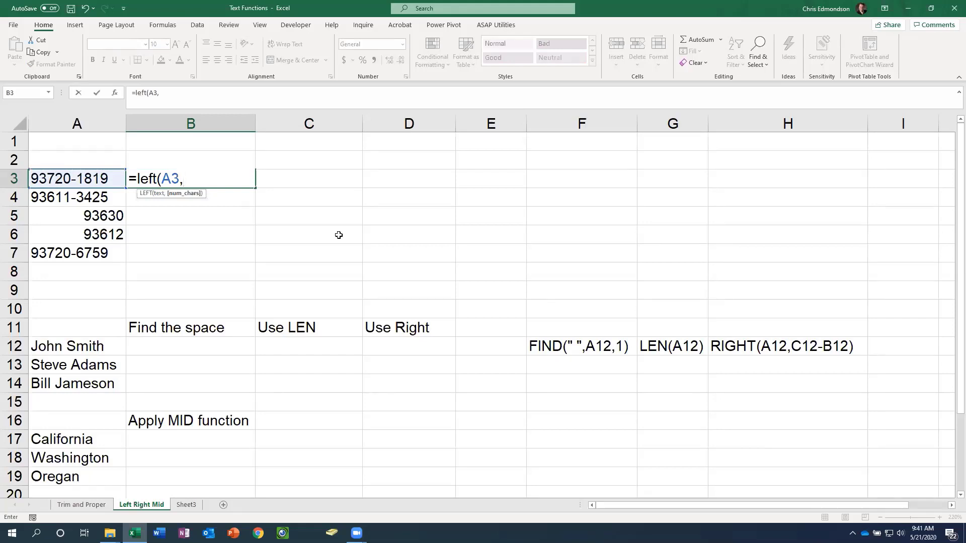
{"action": "type", "text": "5)"}
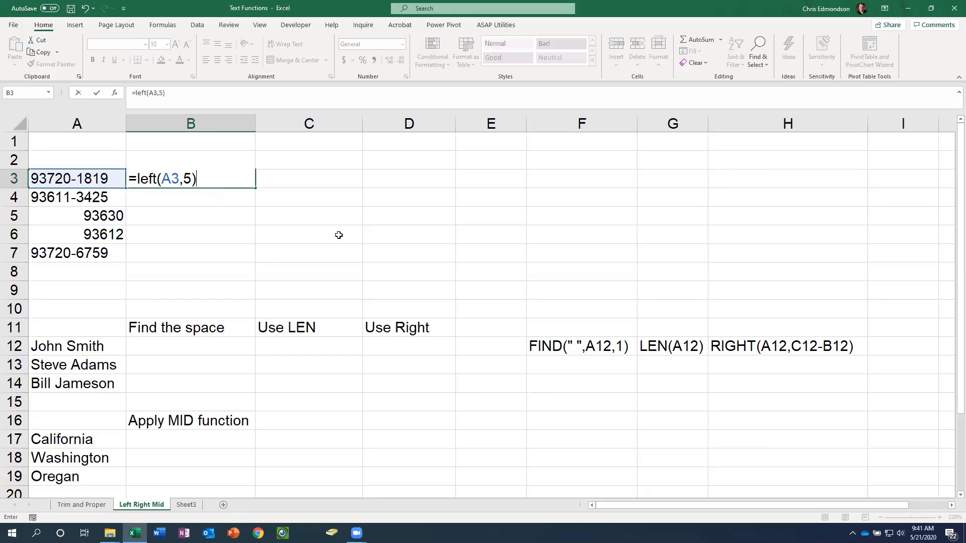
{"action": "key", "text": "Return"}
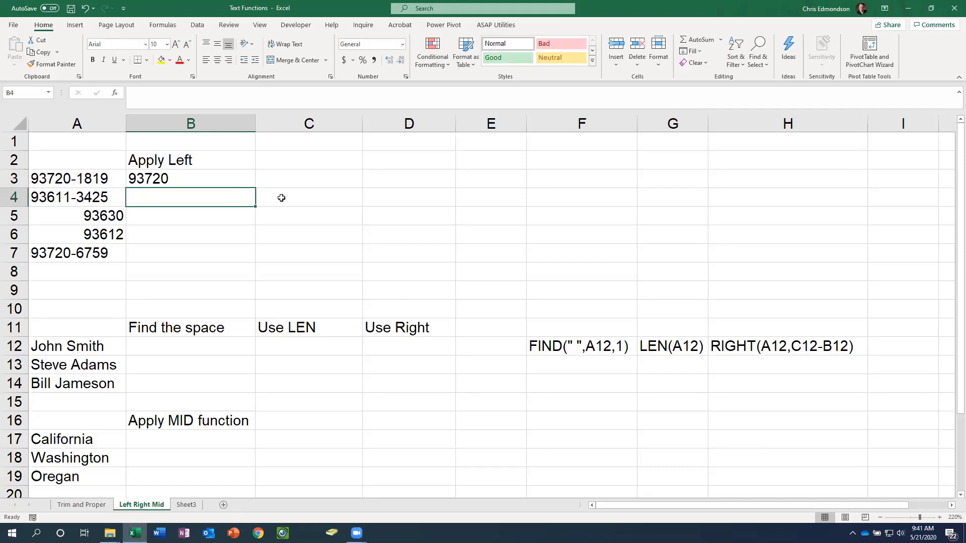
{"action": "left_click", "coordinate": [249, 179]}
{"action": "left_click_drag", "start_coordinate": [256, 189], "coordinate": [259, 263]}
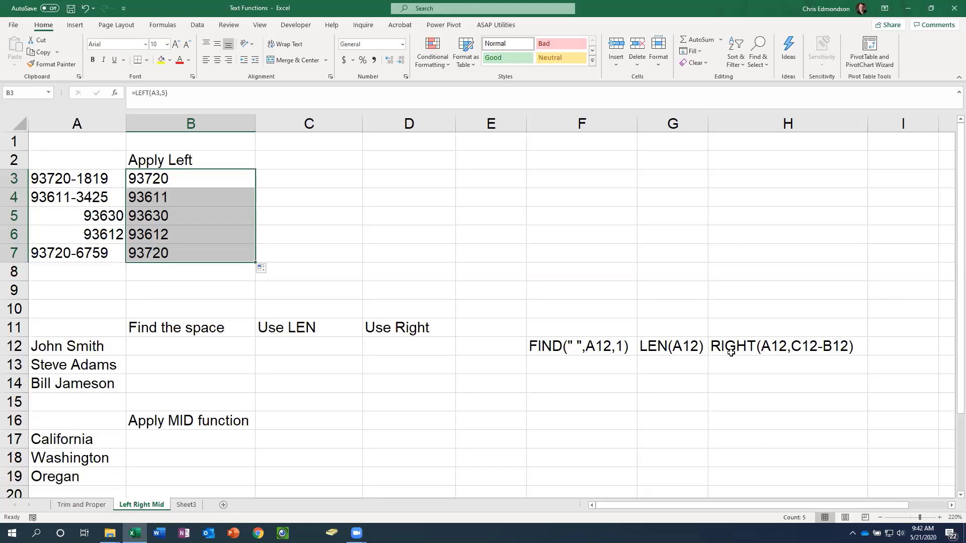
Copy the three full names in A12:A14 to Sheet3 starting at A1, and fit column A's width to its contents
{"action": "left_click", "coordinate": [103, 346]}
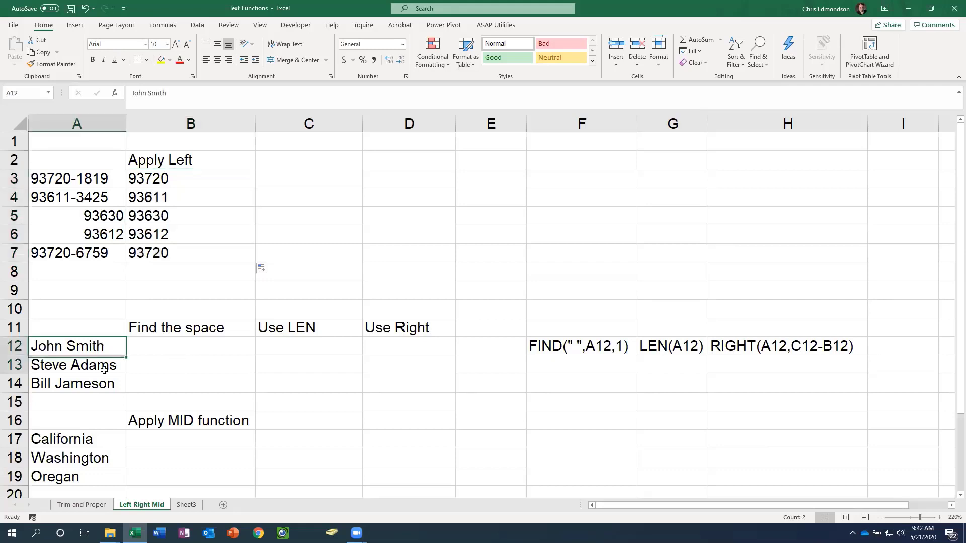
{"action": "left_click_drag", "start_coordinate": [103, 369], "coordinate": [103, 384]}
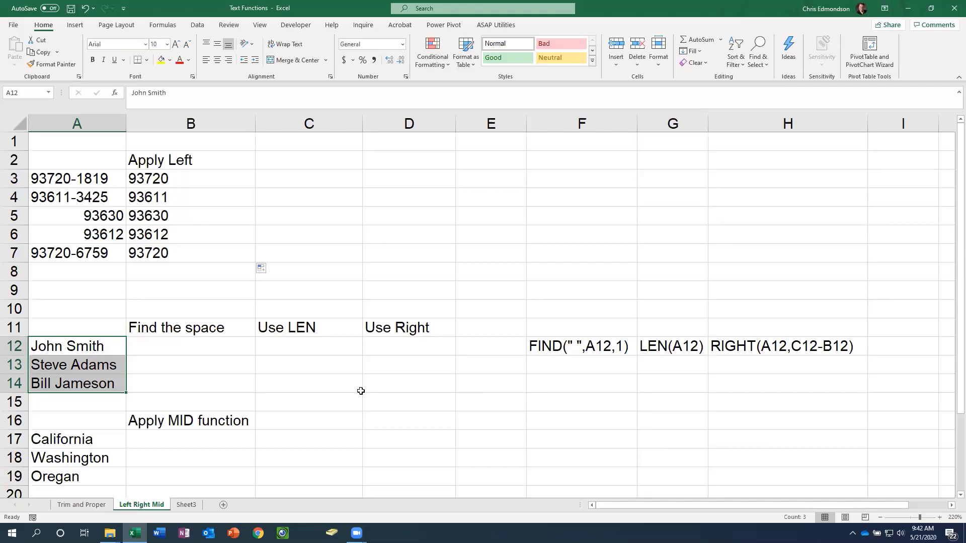
{"action": "key", "text": "ctrl+c"}
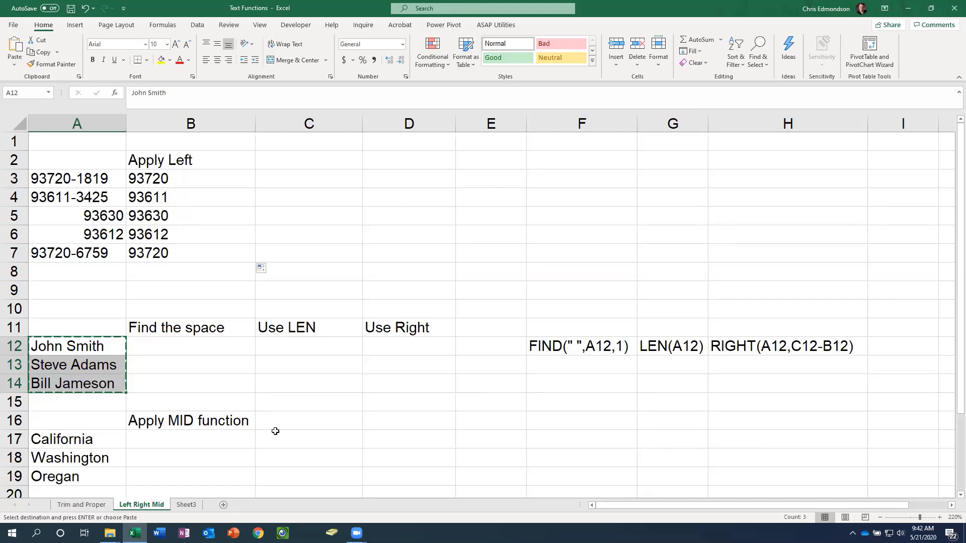
{"action": "left_click", "coordinate": [185, 505]}
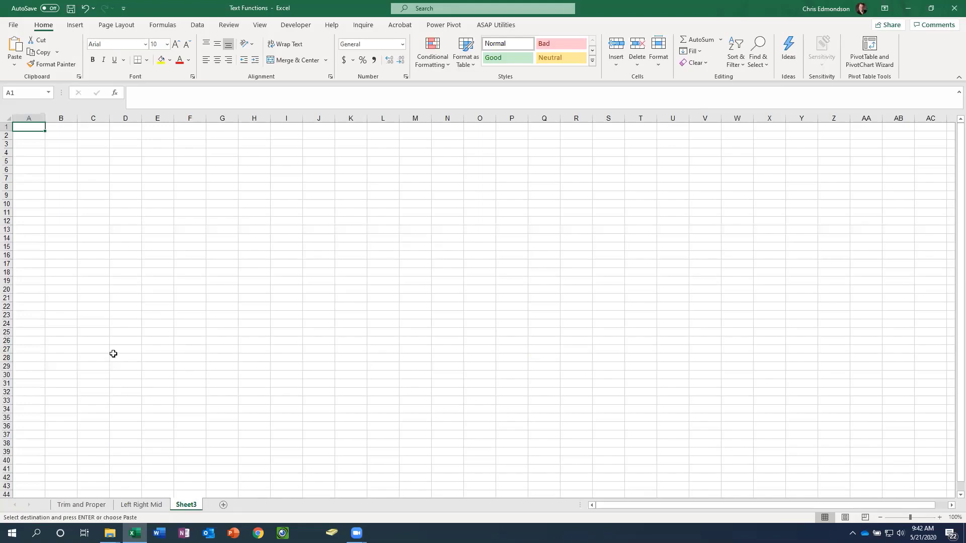
{"action": "left_click", "coordinate": [938, 517]}
{"action": "left_click", "coordinate": [939, 517]}
{"action": "left_click", "coordinate": [939, 517]}
{"action": "left_click", "coordinate": [939, 517]}
{"action": "left_click", "coordinate": [939, 517]}
{"action": "left_click", "coordinate": [939, 517]}
{"action": "left_click", "coordinate": [939, 517]}
{"action": "left_click", "coordinate": [939, 516]}
{"action": "left_click", "coordinate": [939, 517]}
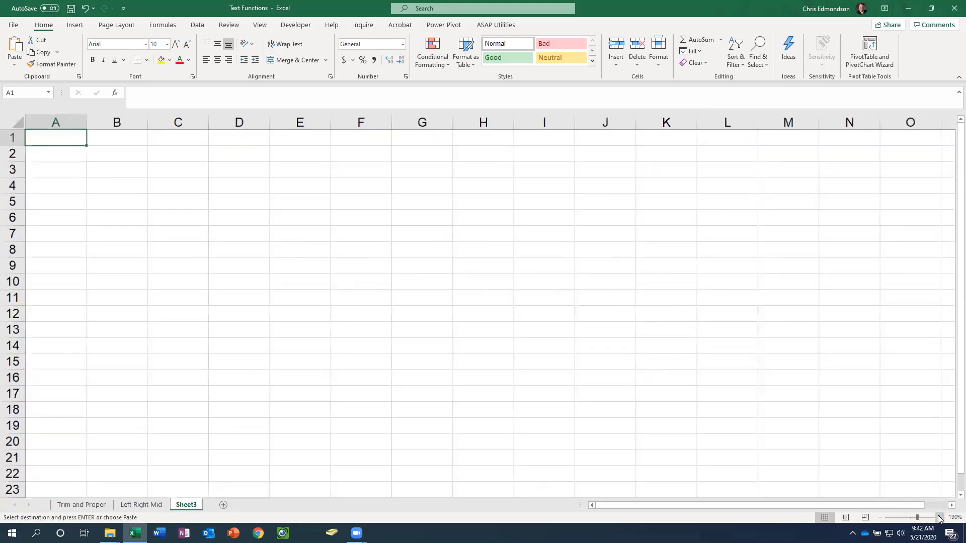
{"action": "left_click", "coordinate": [939, 517]}
{"action": "key", "text": "ctrl+v"}
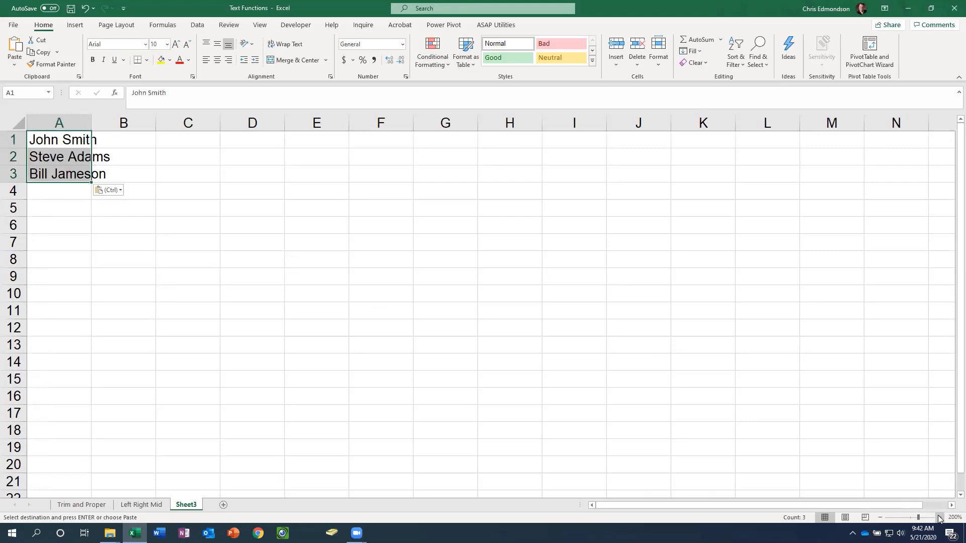
{"action": "double_click", "coordinate": [96, 136]}
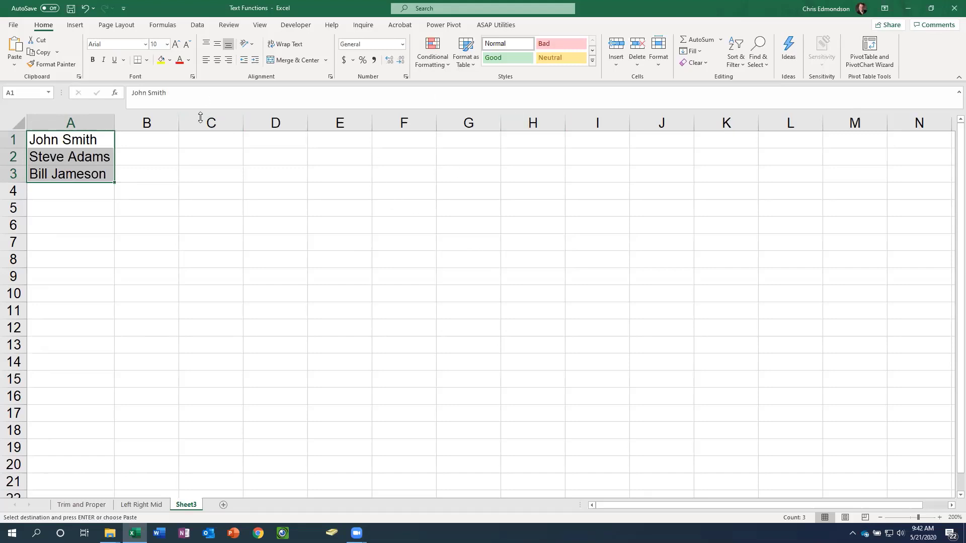
Split the names in A1:A3 into two columns with Text to Columns, delimited by tab and space, and undo the split
{"action": "left_click", "coordinate": [197, 28]}
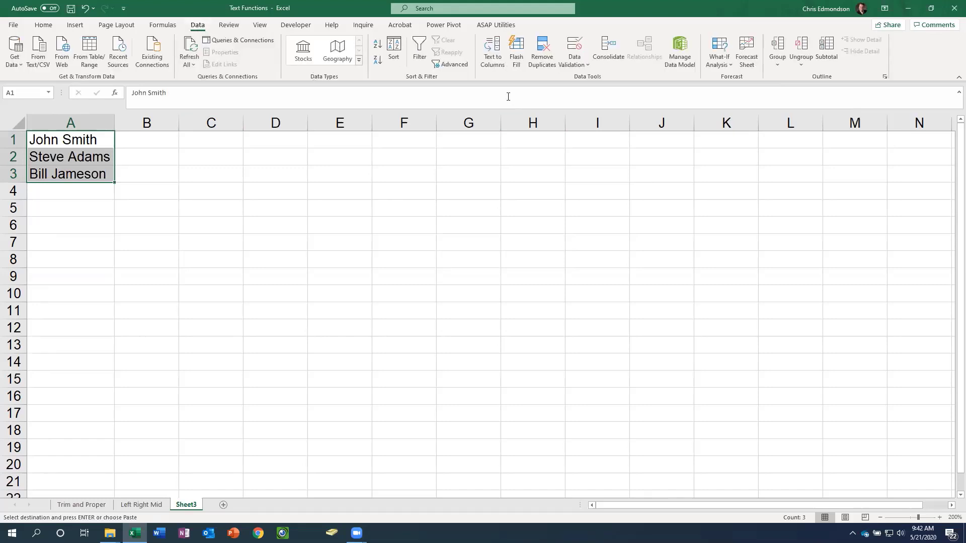
{"action": "left_click", "coordinate": [495, 65]}
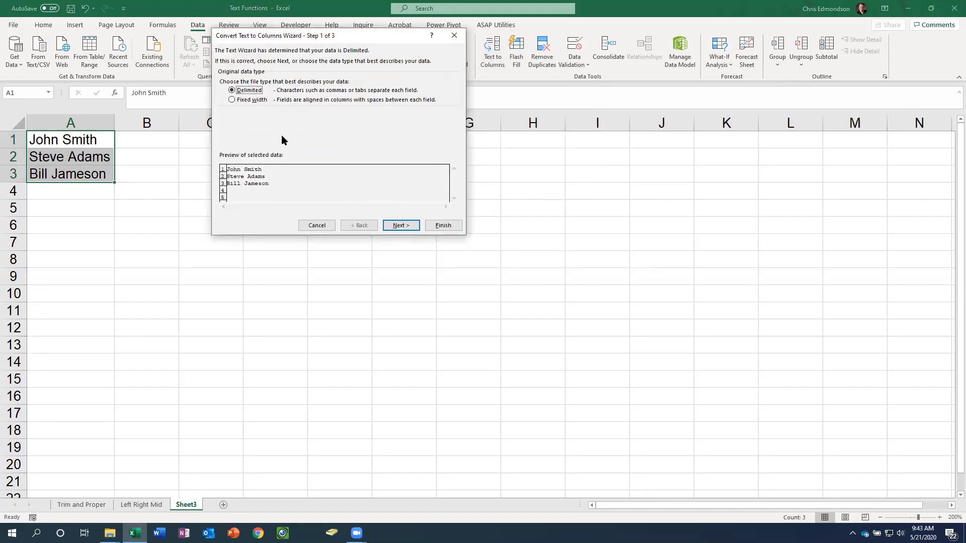
{"action": "left_click", "coordinate": [398, 226]}
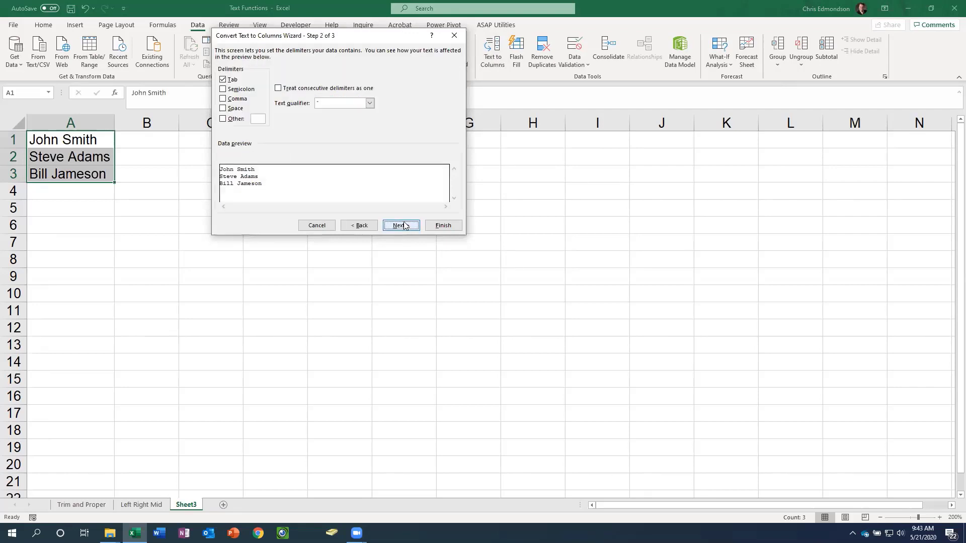
{"action": "left_click", "coordinate": [222, 108]}
{"action": "left_click", "coordinate": [400, 225]}
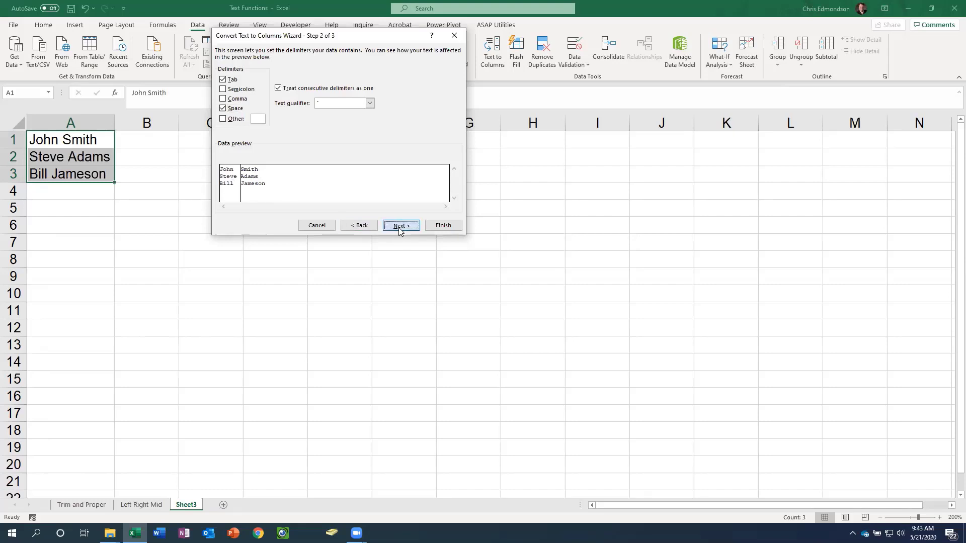
{"action": "left_click", "coordinate": [443, 226]}
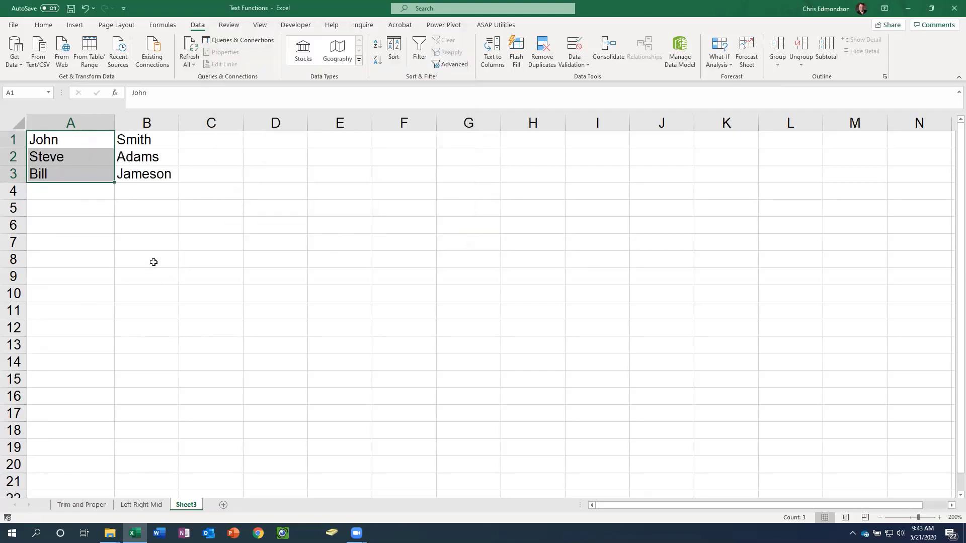
{"action": "left_click", "coordinate": [149, 293]}
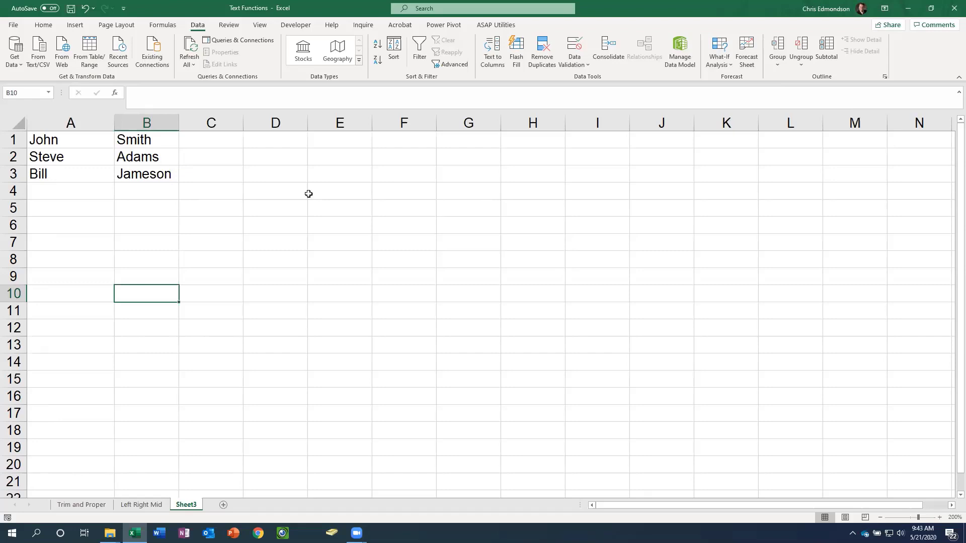
{"action": "key", "text": "ctrl+z"}
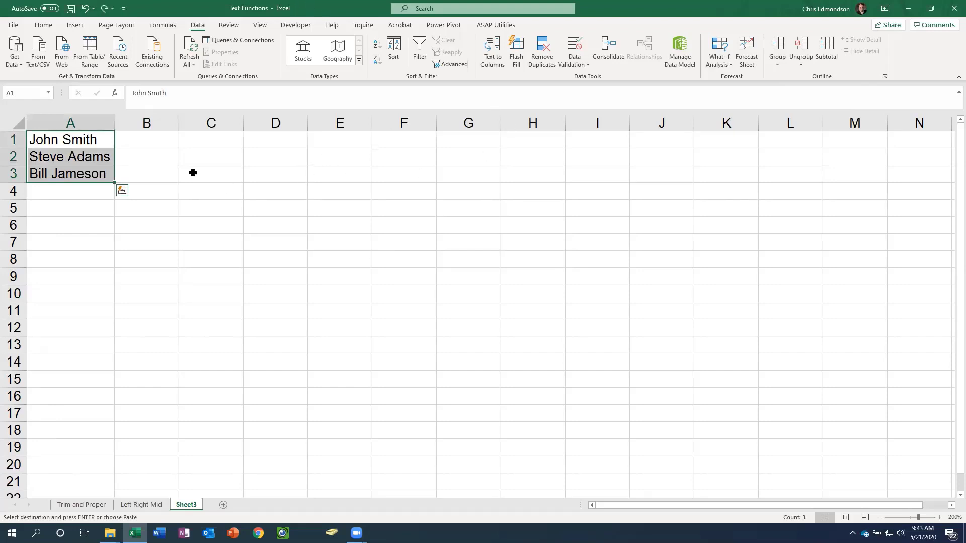
Enter the first names from A1 and A2 in B1 and B2
{"action": "left_click", "coordinate": [205, 140]}
{"action": "left_click", "coordinate": [153, 142]}
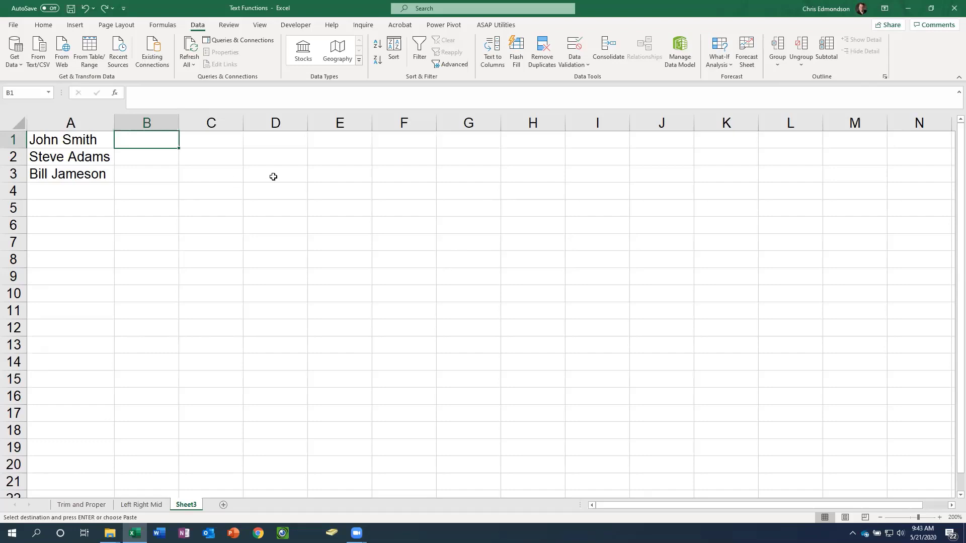
{"action": "type", "text": "John"}
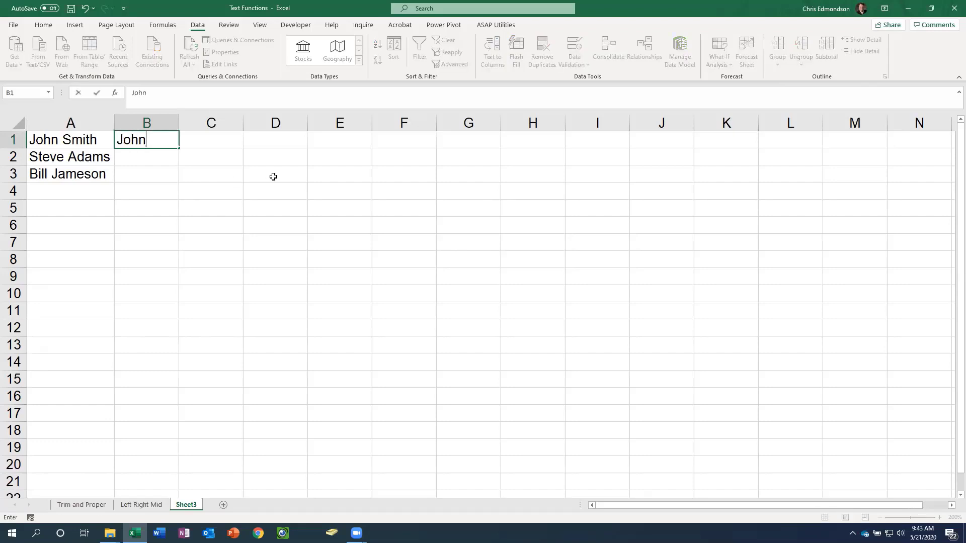
{"action": "key", "text": "Return"}
{"action": "type", "text": "S"}
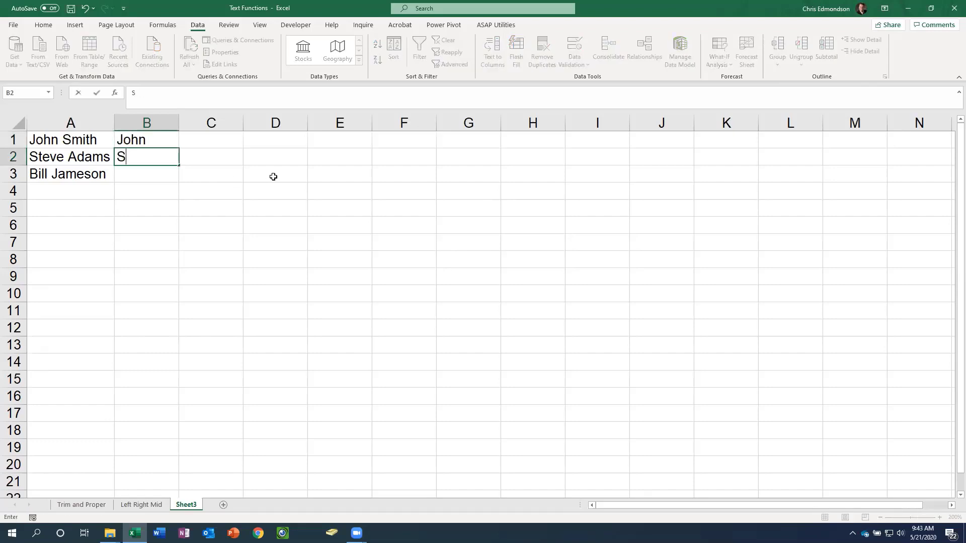
{"action": "type", "text": "teve"}
{"action": "key", "text": "Return"}
Try to fill the first name from B1 down into B2
{"action": "left_click", "coordinate": [160, 146]}
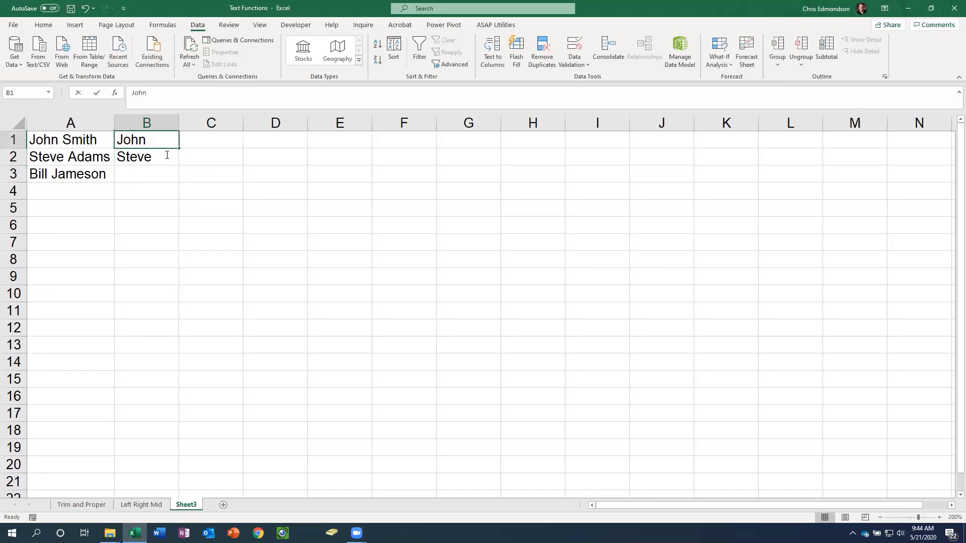
{"action": "key", "text": "F2"}
{"action": "left_click_drag", "start_coordinate": [179, 149], "coordinate": [179, 164]}
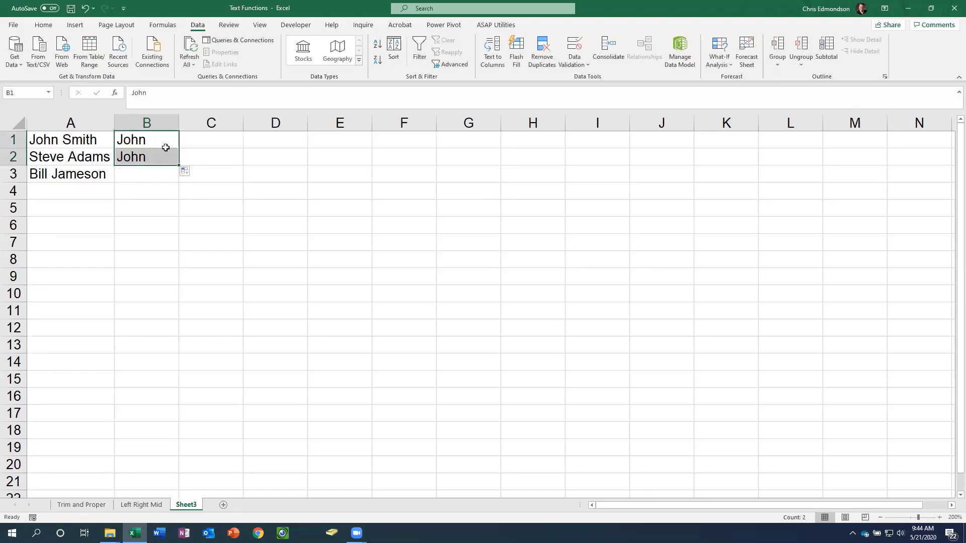
Restore the first name belonging to A2 in cell B2
{"action": "left_click", "coordinate": [164, 146]}
{"action": "left_click", "coordinate": [164, 159]}
{"action": "type", "text": "Steve"}
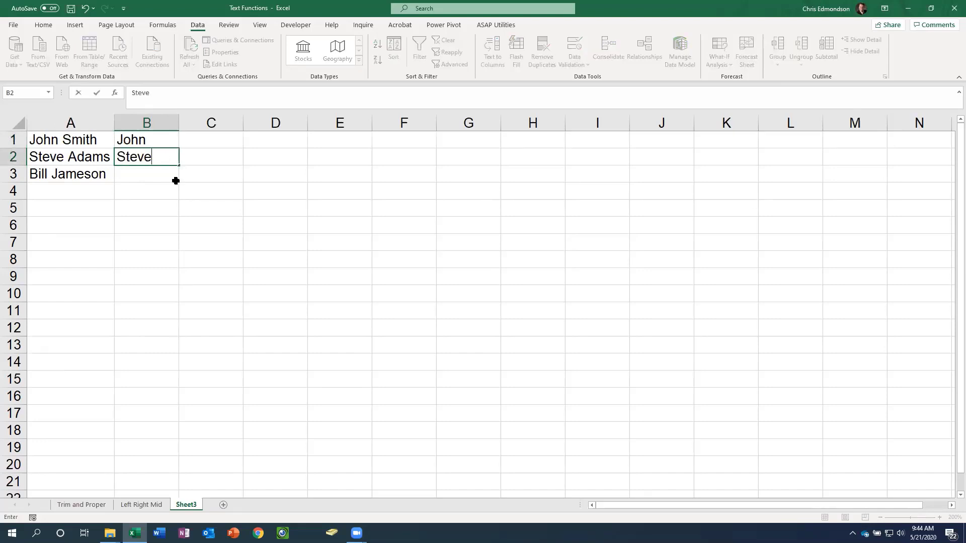
{"action": "key", "text": "Return"}
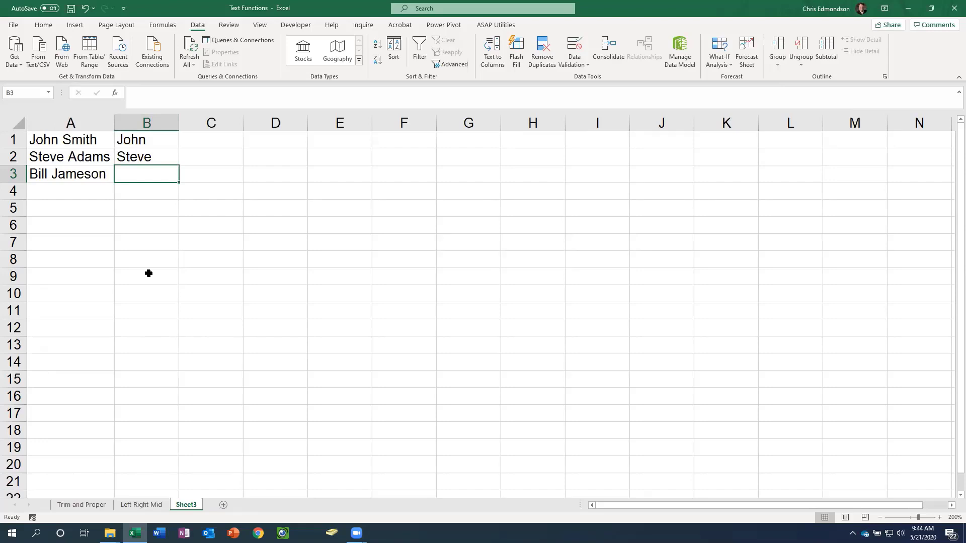
Copy the three names in A1:A3 and paste them repeatedly below, at A4, A7, A10 and A13
{"action": "left_click_drag", "start_coordinate": [70, 140], "coordinate": [73, 174]}
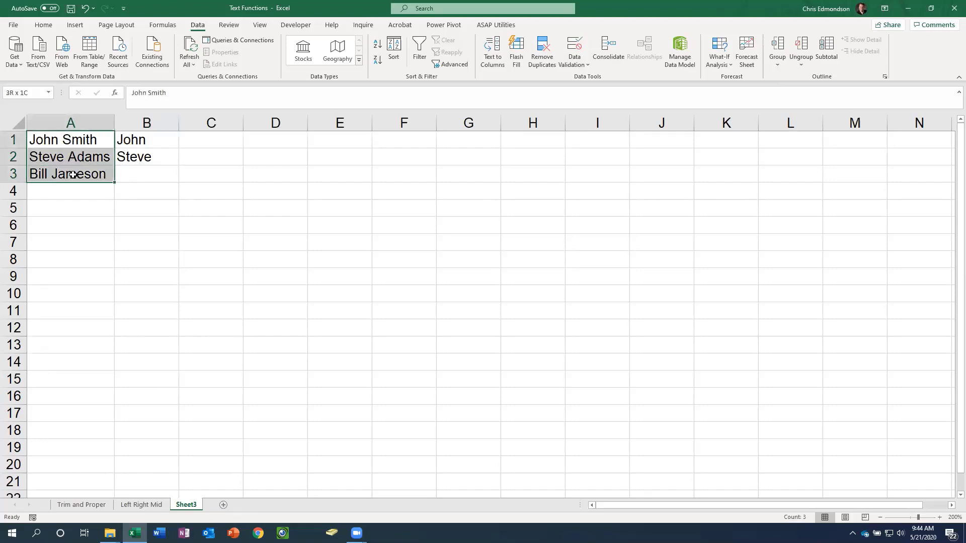
{"action": "key", "text": "ctrl+c"}
{"action": "left_click", "coordinate": [67, 191]}
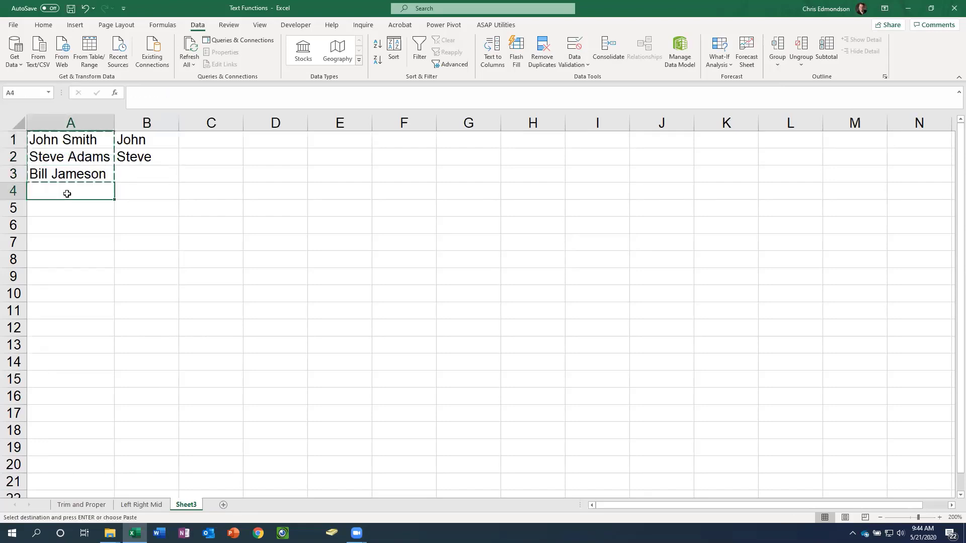
{"action": "key", "text": "ctrl+v"}
{"action": "left_click", "coordinate": [49, 246]}
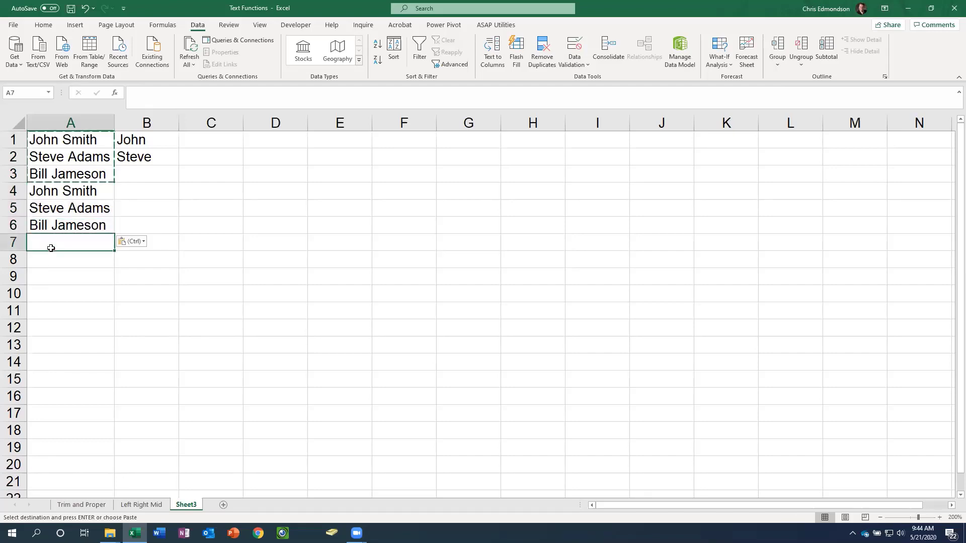
{"action": "key", "text": "ctrl+v"}
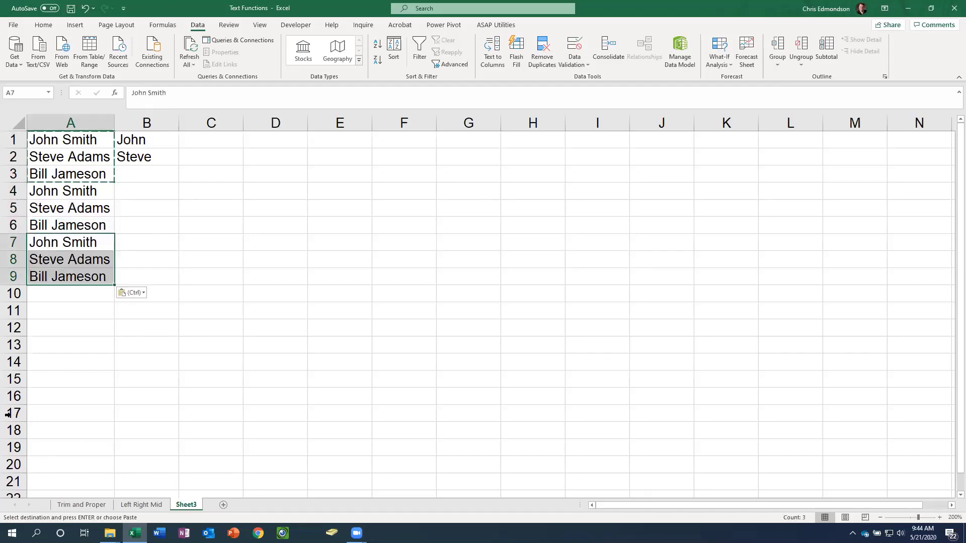
{"action": "left_click", "coordinate": [54, 300]}
{"action": "key", "text": "ctrl+v"}
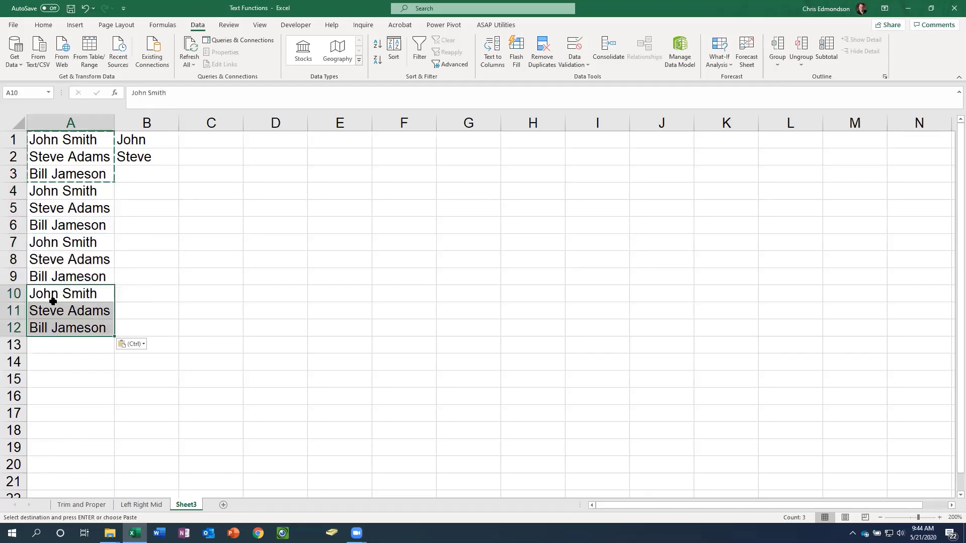
{"action": "left_click", "coordinate": [82, 344]}
{"action": "key", "text": "ctrl+v"}
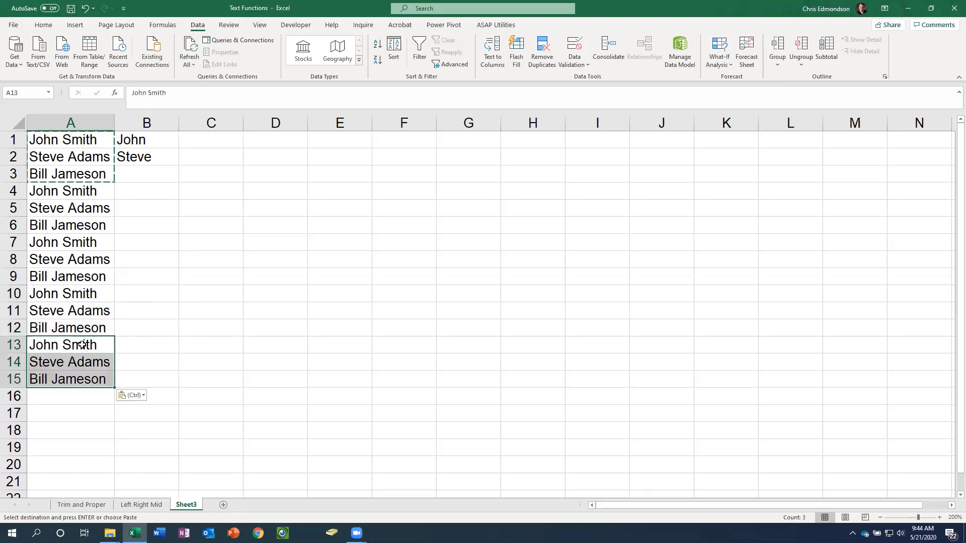
Clear the first names from B1 and B2
{"action": "left_click_drag", "start_coordinate": [151, 139], "coordinate": [151, 156]}
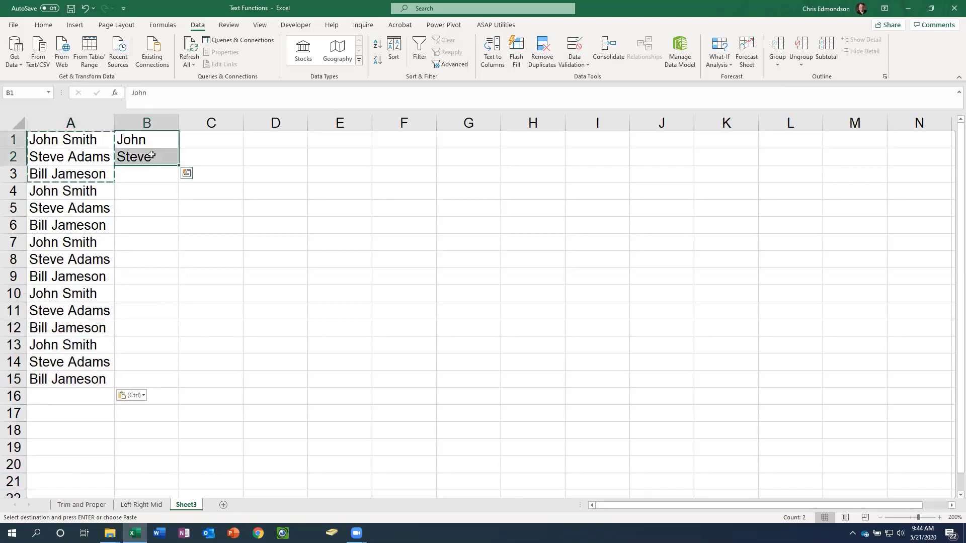
{"action": "key", "text": "BackSpace"}
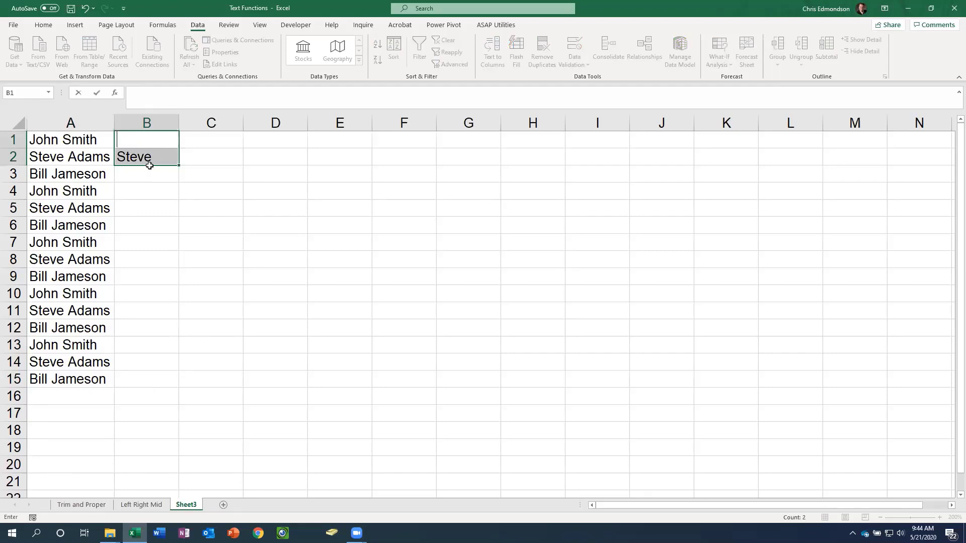
{"action": "left_click", "coordinate": [146, 161]}
{"action": "key", "text": "Delete"}
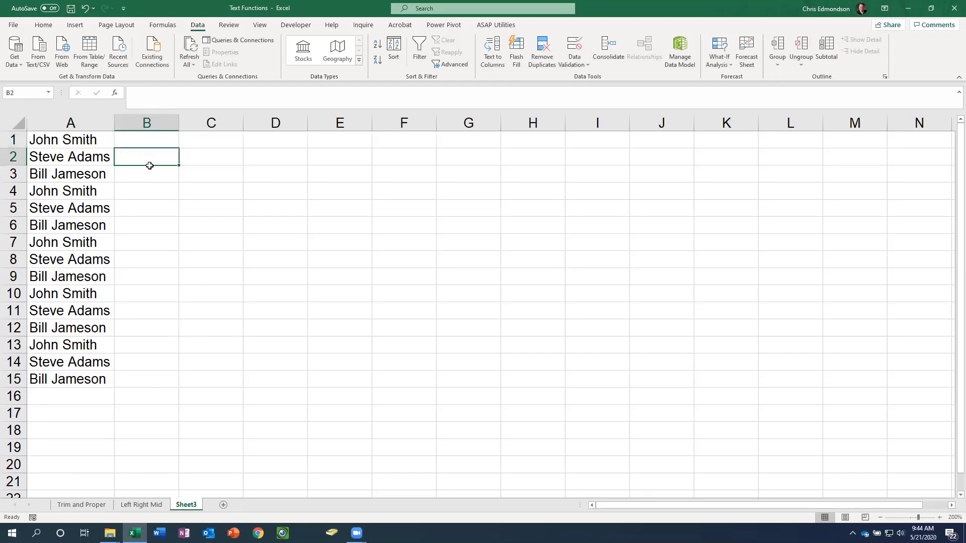
Enter the first names from A1 and A2 in B1 and B2, accepting the Flash Fill suggestion down to B15
{"action": "left_click", "coordinate": [142, 139]}
{"action": "type", "text": "John"}
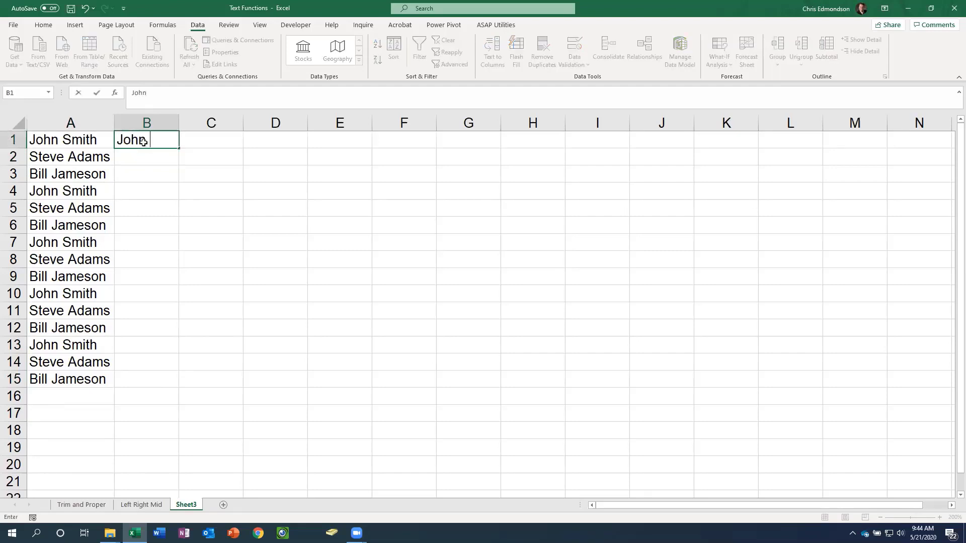
{"action": "left_click", "coordinate": [143, 158]}
{"action": "type", "text": "steve"}
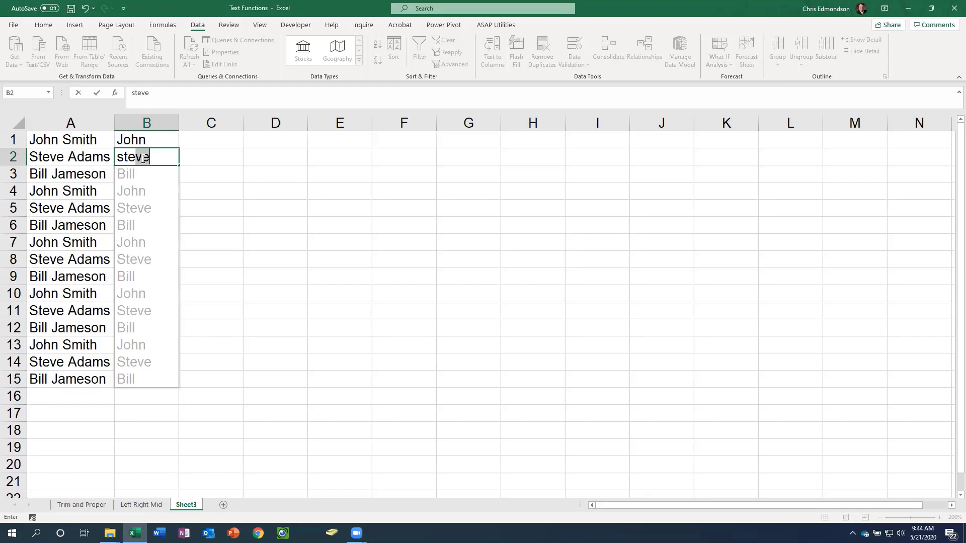
{"action": "key", "text": "Return"}
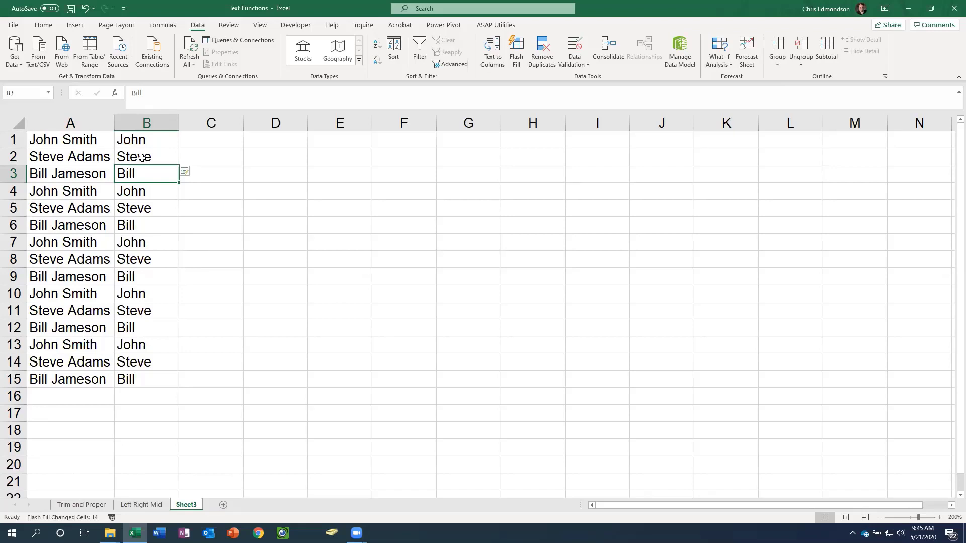
Enter the last names from A1 and A2 in C1 and C2, accepting the Flash Fill suggestion down to C15
{"action": "left_click", "coordinate": [211, 143]}
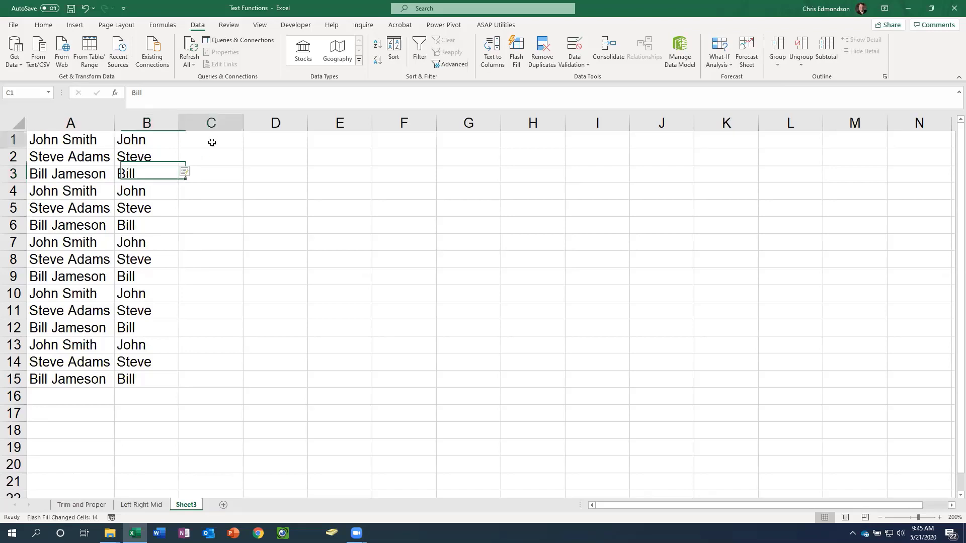
{"action": "type", "text": "Smith"}
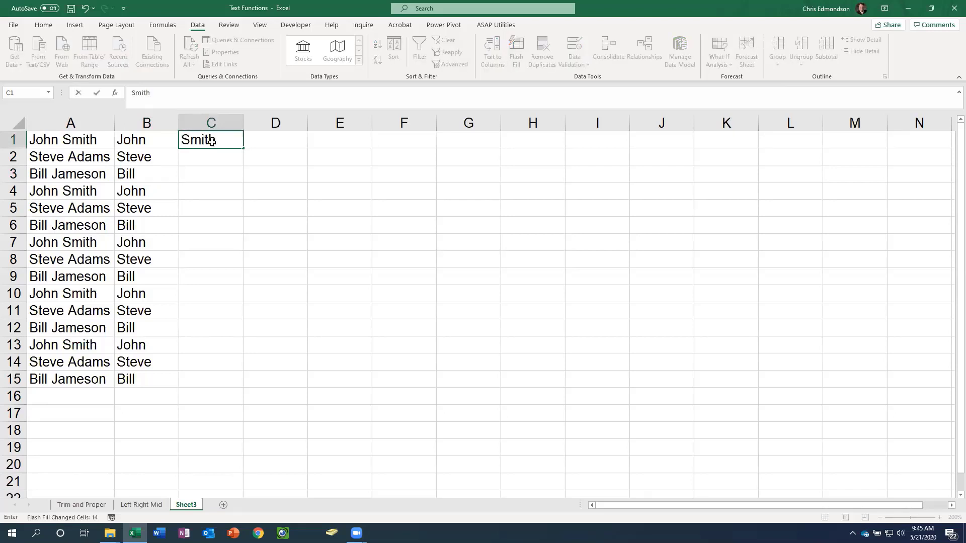
{"action": "key", "text": "Return"}
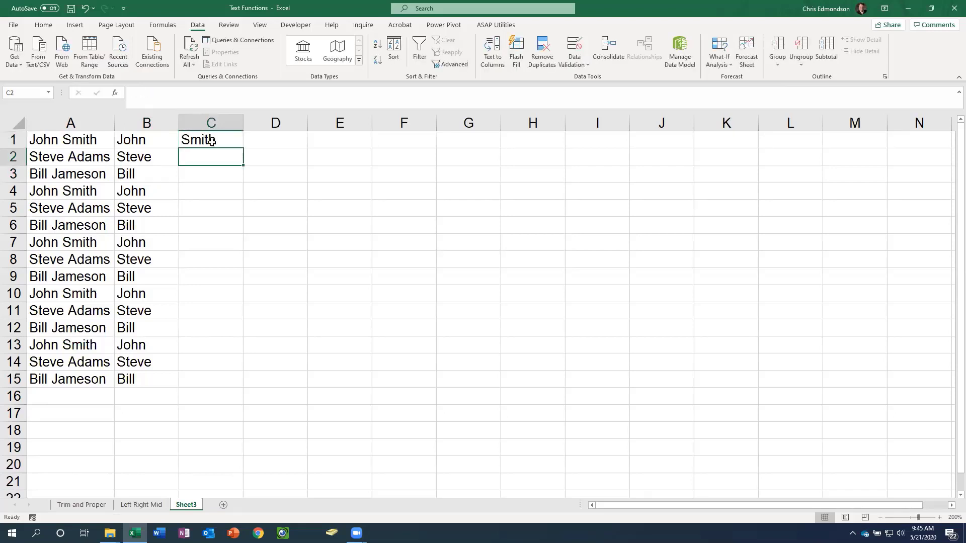
{"action": "type", "text": "Adams"}
{"action": "key", "text": "BackSpace"}
{"action": "key", "text": "BackSpace"}
{"action": "type", "text": "n"}
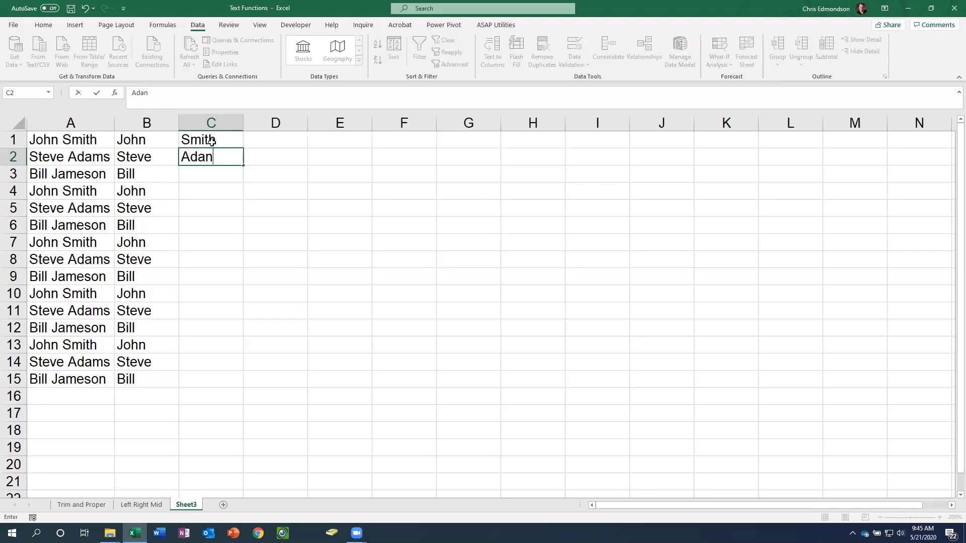
{"action": "key", "text": "BackSpace"}
{"action": "type", "text": "ms"}
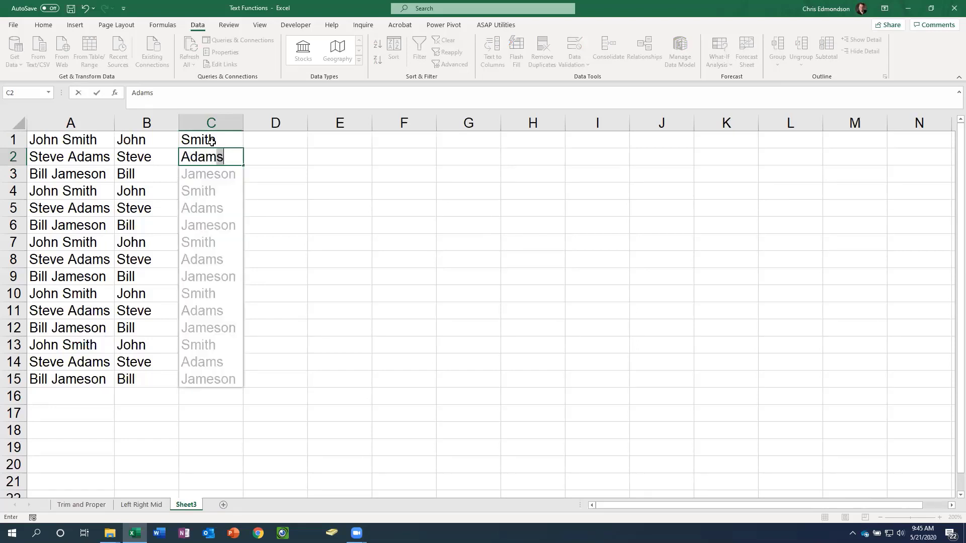
{"action": "key", "text": "Return"}
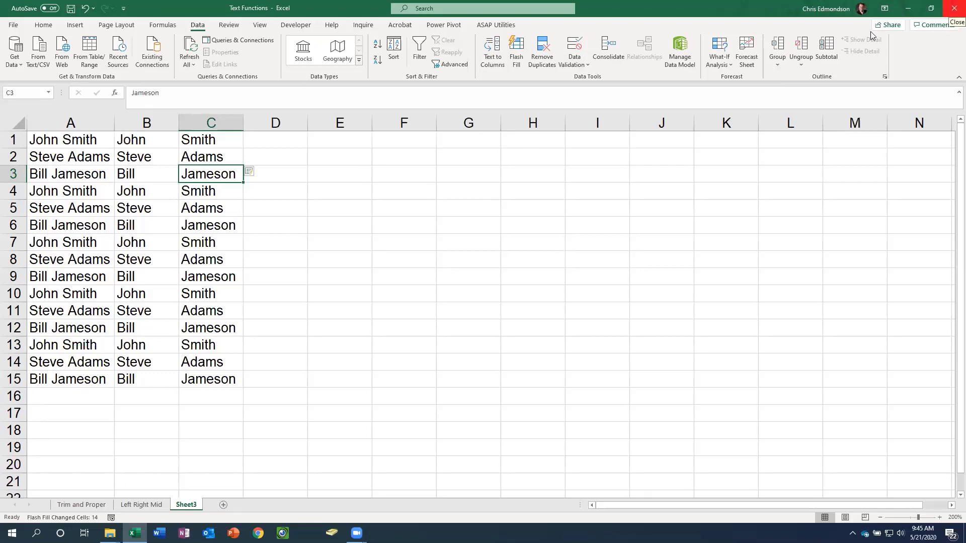
Close the Text Functions workbook without saving its changes
{"action": "left_click", "coordinate": [954, 8]}
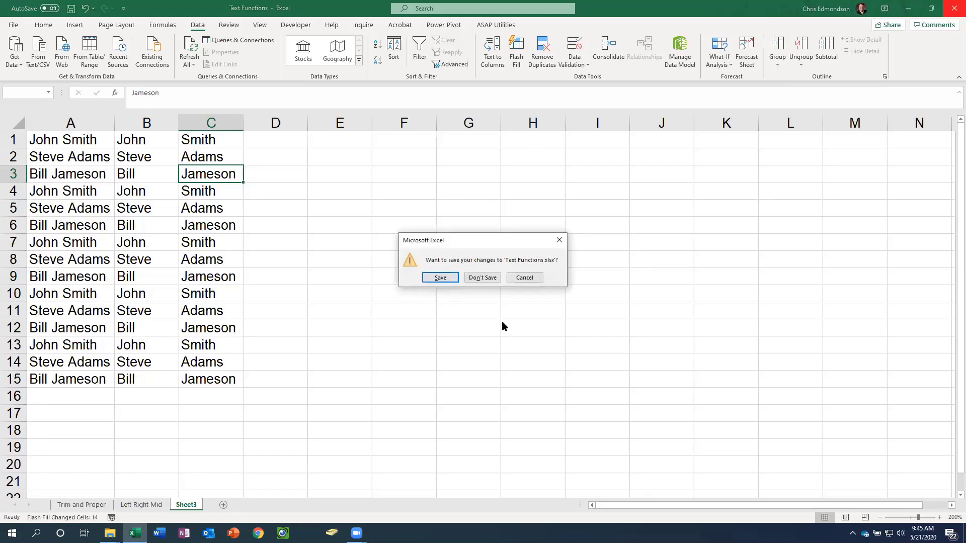
{"action": "left_click", "coordinate": [486, 277]}
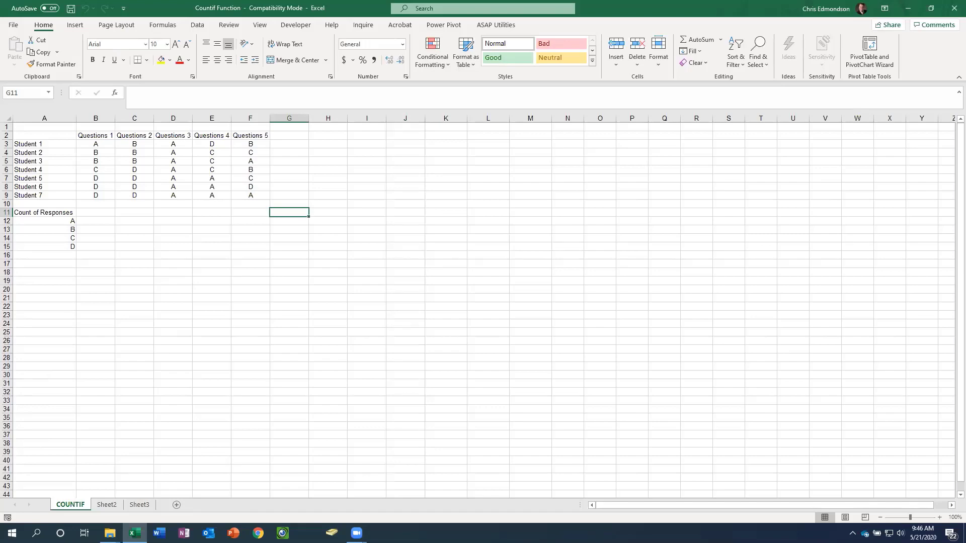
In B12 of the COUNTIF sheet, enter =COUNTIF(B3:B9,"A") to count the A responses to Questions 1
{"action": "left_click", "coordinate": [938, 517]}
{"action": "left_click", "coordinate": [939, 518]}
{"action": "left_click", "coordinate": [939, 518]}
{"action": "left_click", "coordinate": [938, 518]}
{"action": "left_click", "coordinate": [939, 518]}
{"action": "left_click", "coordinate": [938, 518]}
{"action": "left_click", "coordinate": [939, 517]}
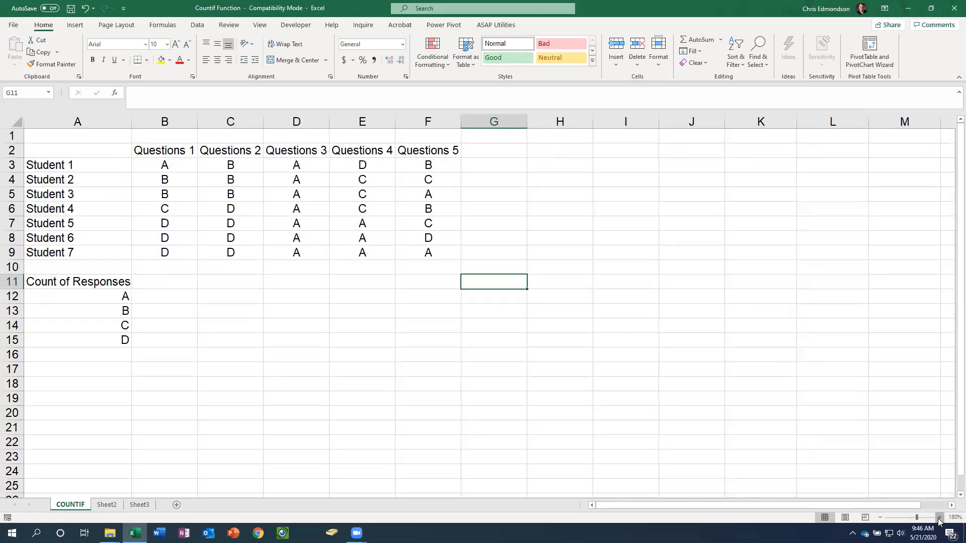
{"action": "left_click", "coordinate": [939, 517]}
{"action": "left_click", "coordinate": [938, 518]}
{"action": "left_click", "coordinate": [939, 517]}
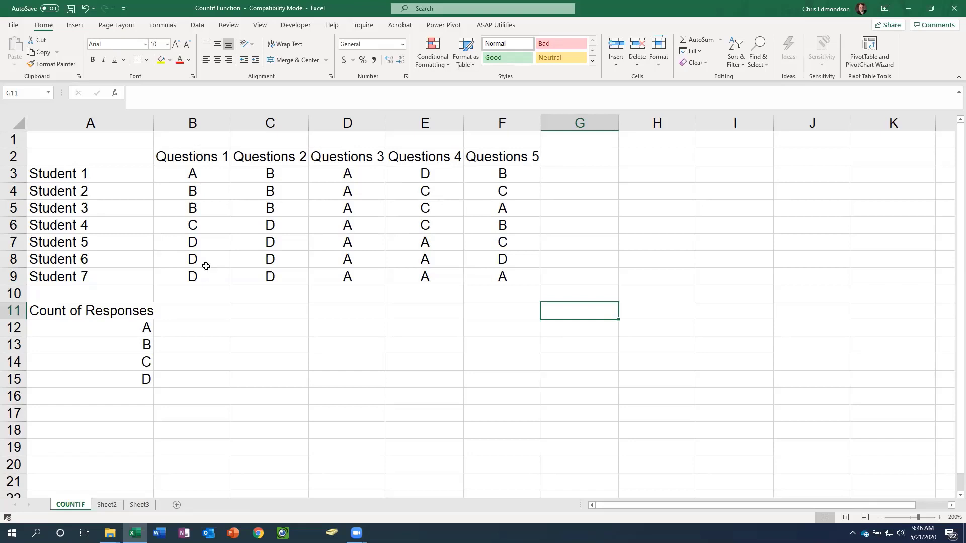
{"action": "left_click", "coordinate": [178, 328]}
{"action": "type", "text": "=c"}
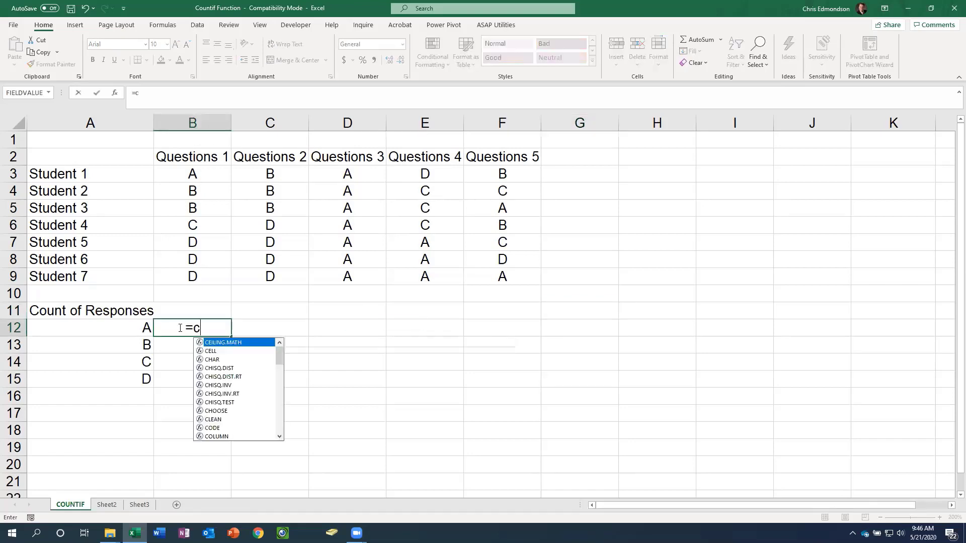
{"action": "type", "text": "ountif"}
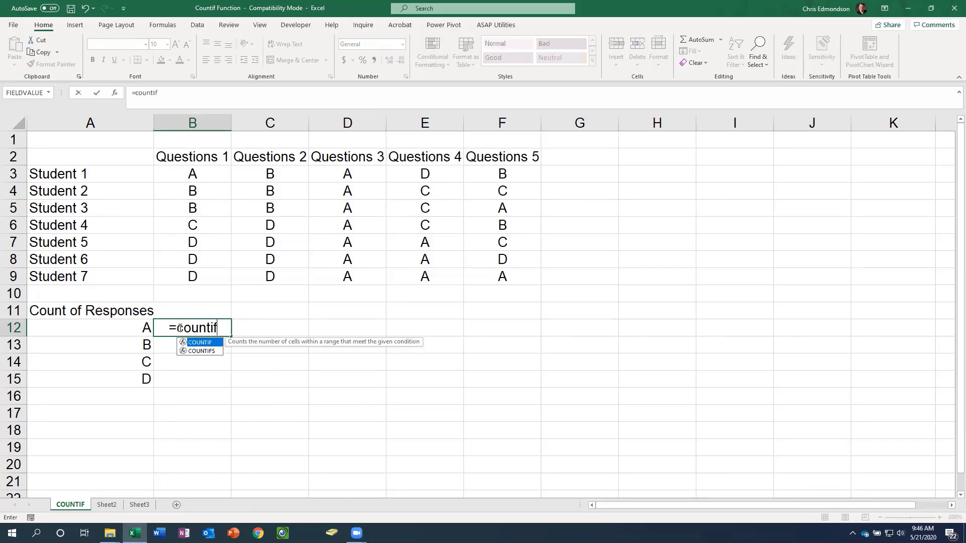
{"action": "type", "text": "("}
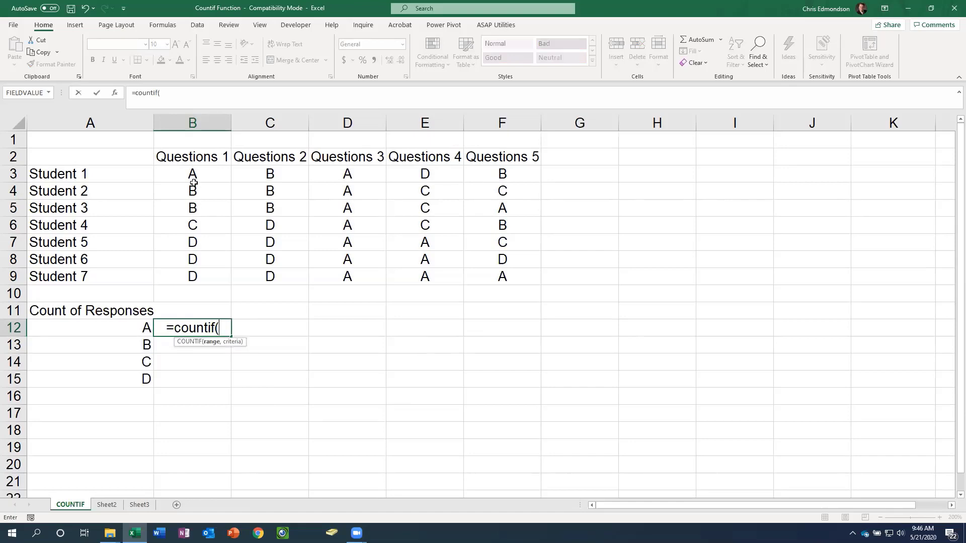
{"action": "left_click", "coordinate": [193, 175]}
{"action": "left_click_drag", "start_coordinate": [196, 258], "coordinate": [195, 272]}
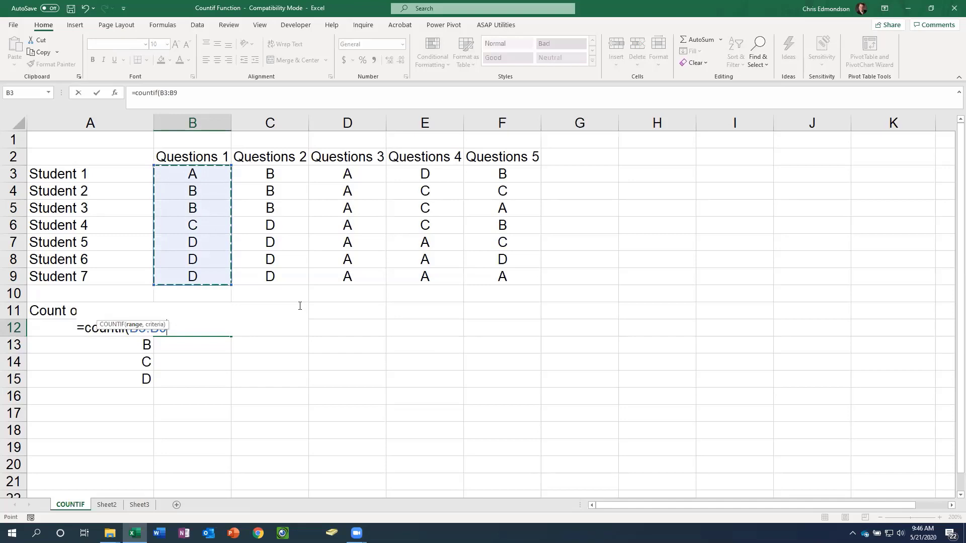
{"action": "type", "text": ",\"A"}
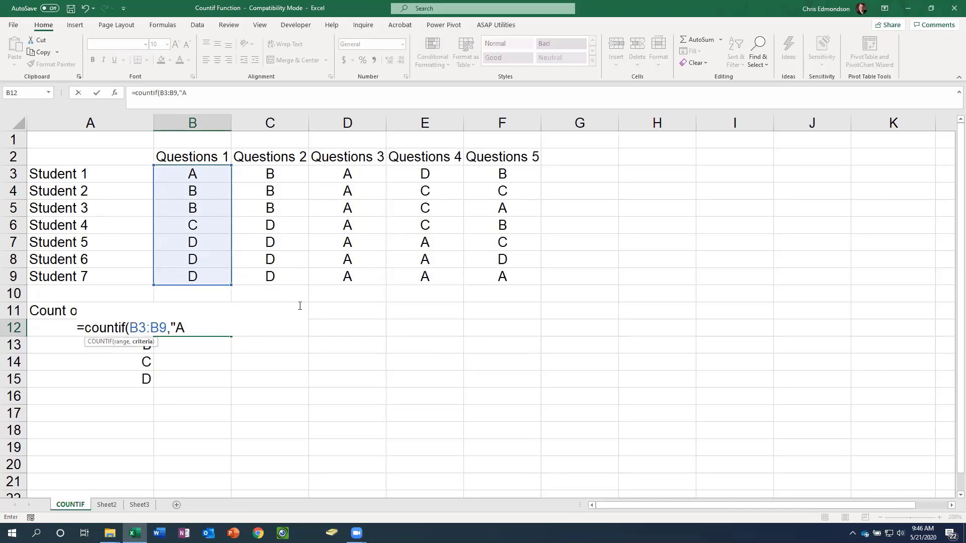
{"action": "type", "text": "\")"}
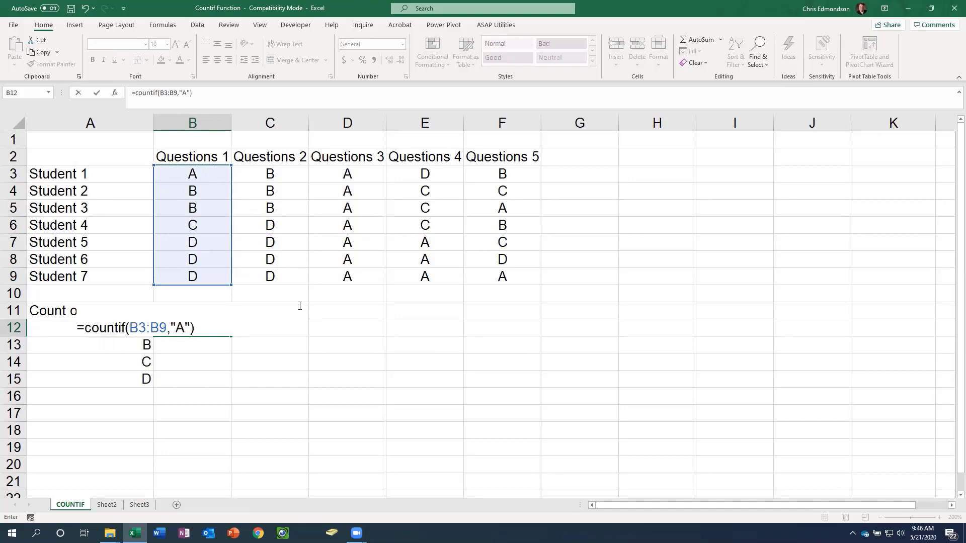
{"action": "key", "text": "Return"}
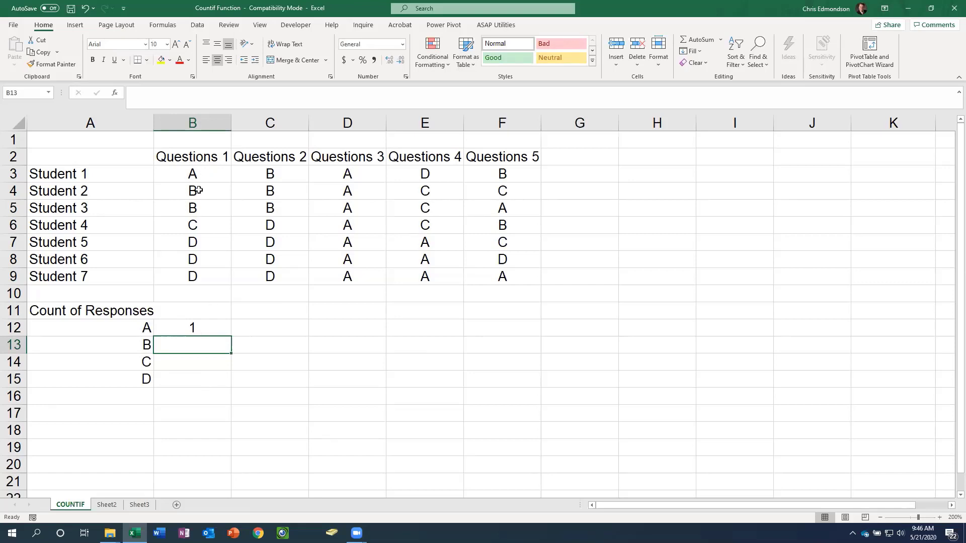
Fill the COUNTIF formula from B12 down to B15 and change the criterion in B13 to "B"
{"action": "left_click", "coordinate": [202, 327]}
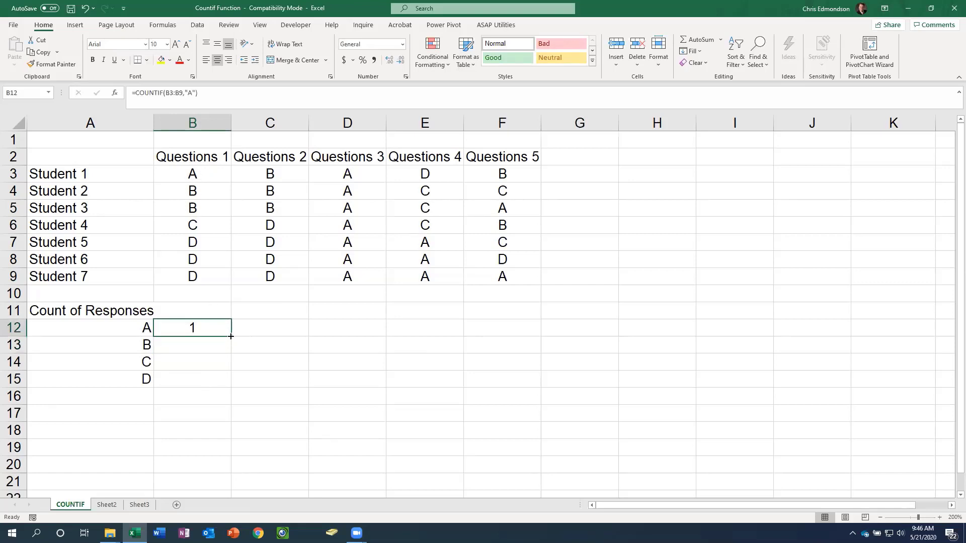
{"action": "left_click_drag", "start_coordinate": [231, 339], "coordinate": [232, 392]}
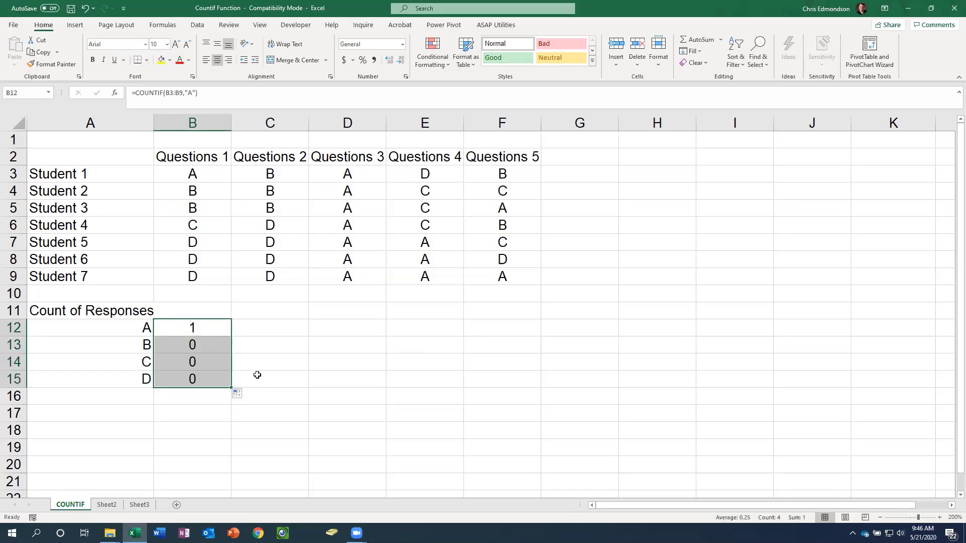
{"action": "left_click", "coordinate": [205, 346]}
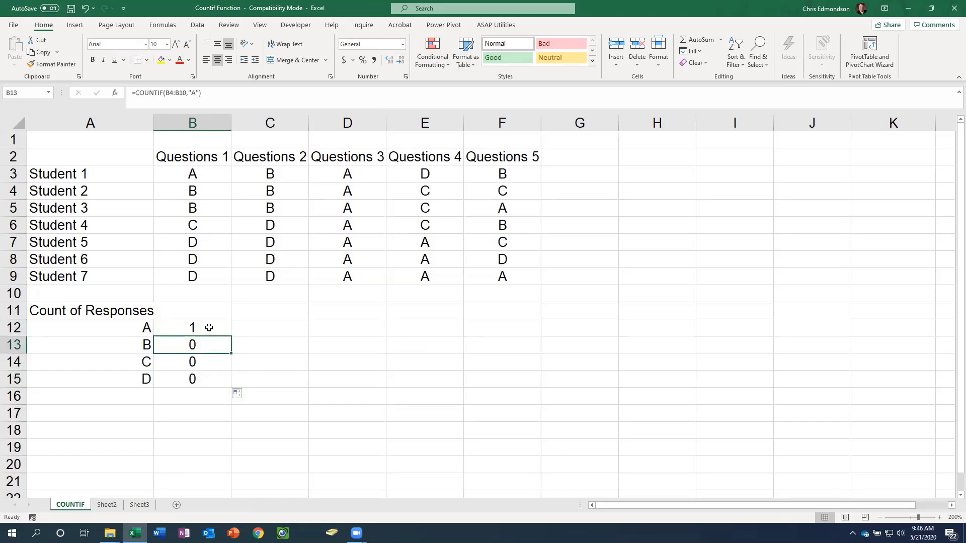
{"action": "left_click", "coordinate": [194, 93]}
{"action": "key", "text": "BackSpace"}
{"action": "type", "text": "B"}
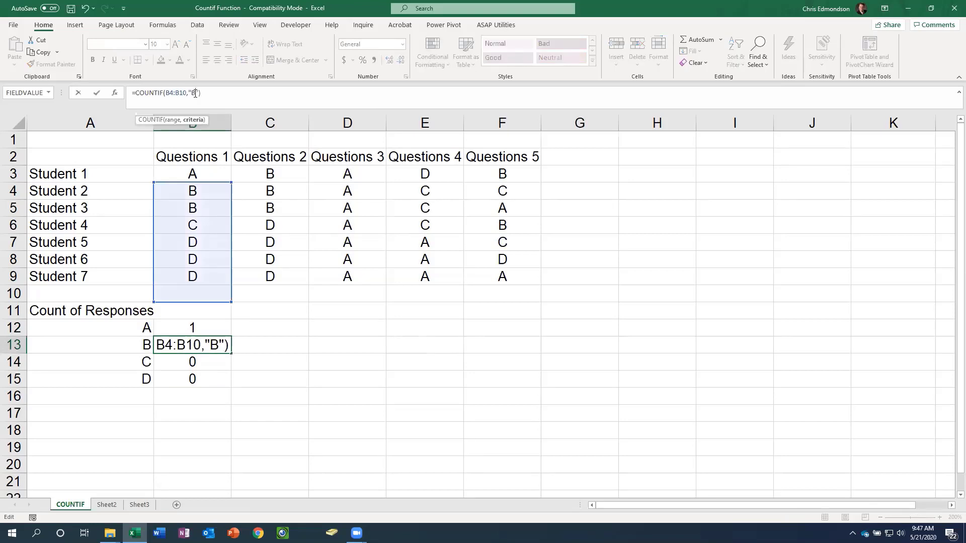
{"action": "key", "text": "Return"}
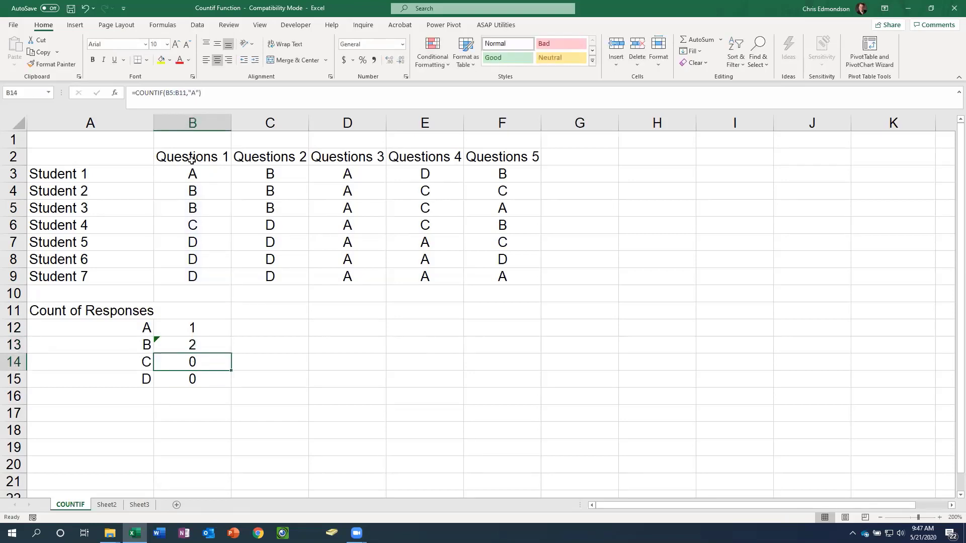
Change the COUNTIF criterion to "C" in B14 and to "D" in B15
{"action": "left_click", "coordinate": [195, 94]}
{"action": "key", "text": "BackSpace"}
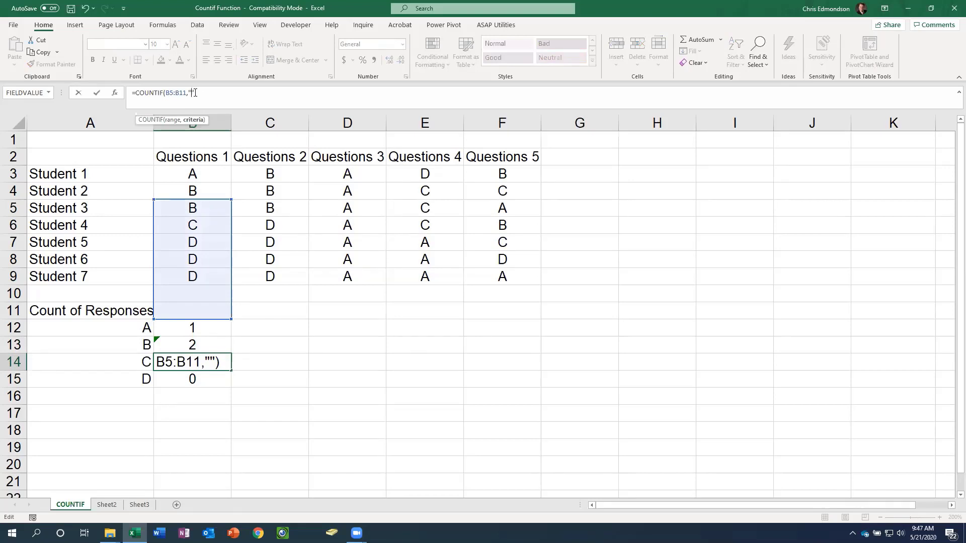
{"action": "type", "text": "C"}
{"action": "key", "text": "Return"}
{"action": "left_click", "coordinate": [195, 93]}
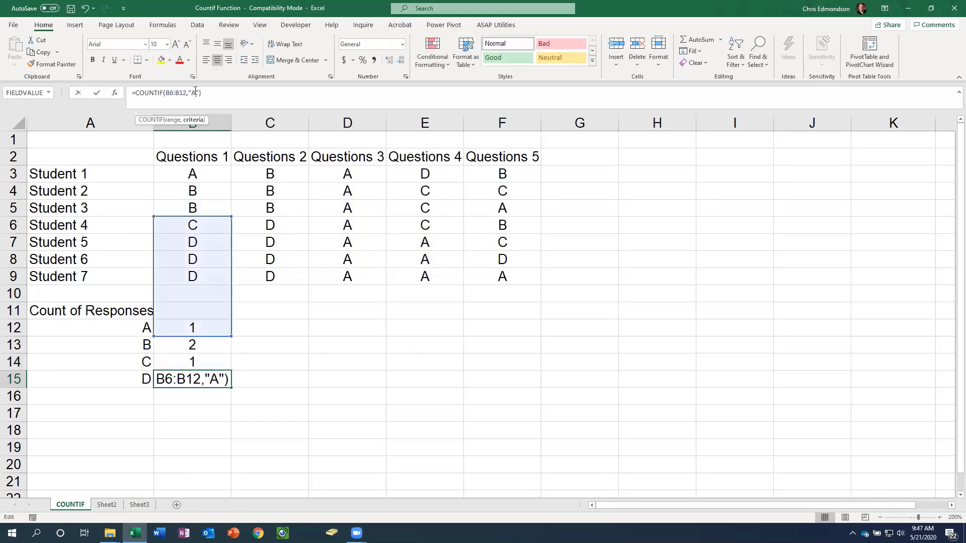
{"action": "key", "text": "BackSpace"}
{"action": "type", "text": "D"}
{"action": "key", "text": "Return"}
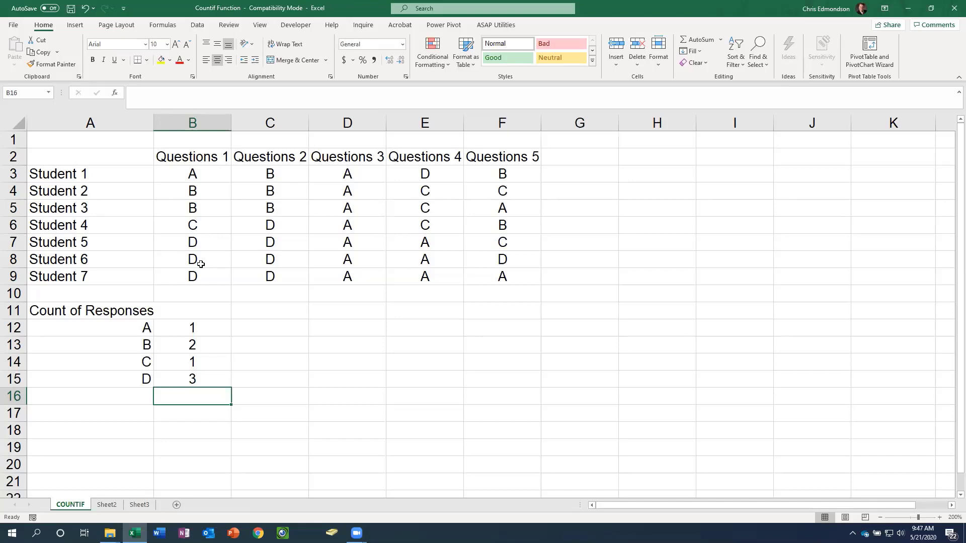
Fill the COUNTIF formulas in B12:B15 across to column F for the remaining questions
{"action": "left_click_drag", "start_coordinate": [194, 328], "coordinate": [519, 368]}
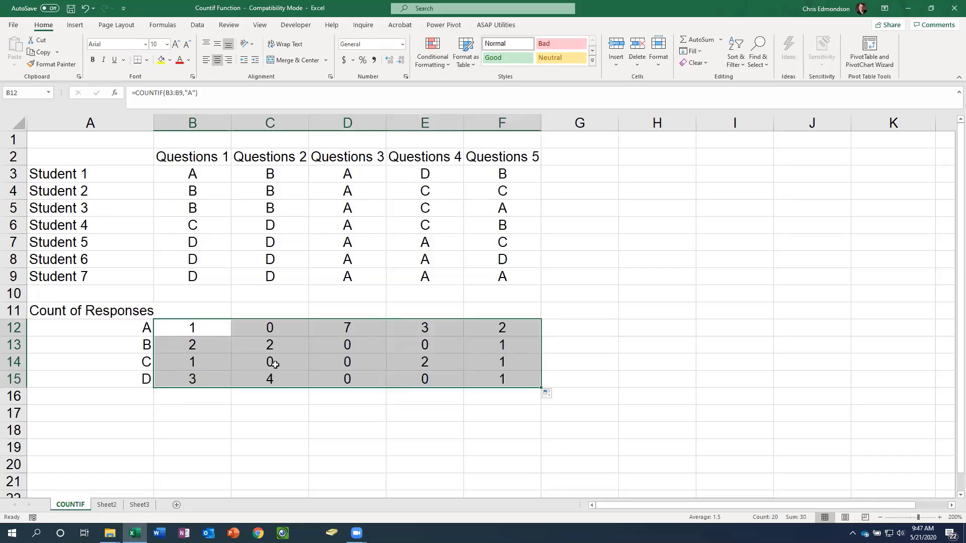
{"action": "left_click", "coordinate": [292, 303]}
Examine the copied COUNTIF formulas in rows 12 to 14 and highlight the response cells their shifted ranges cover in columns B and C
{"action": "left_click", "coordinate": [285, 328]}
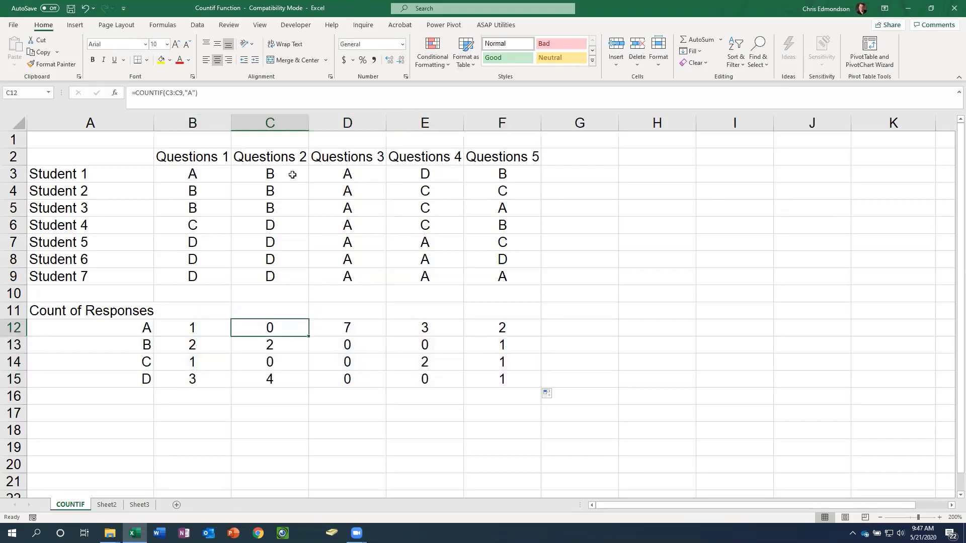
{"action": "left_click", "coordinate": [287, 348]}
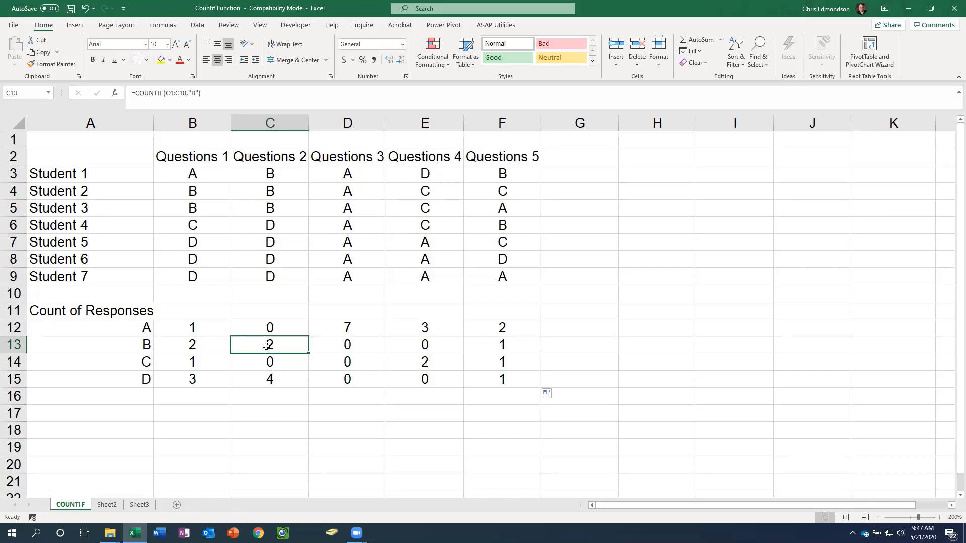
{"action": "left_click", "coordinate": [359, 330]}
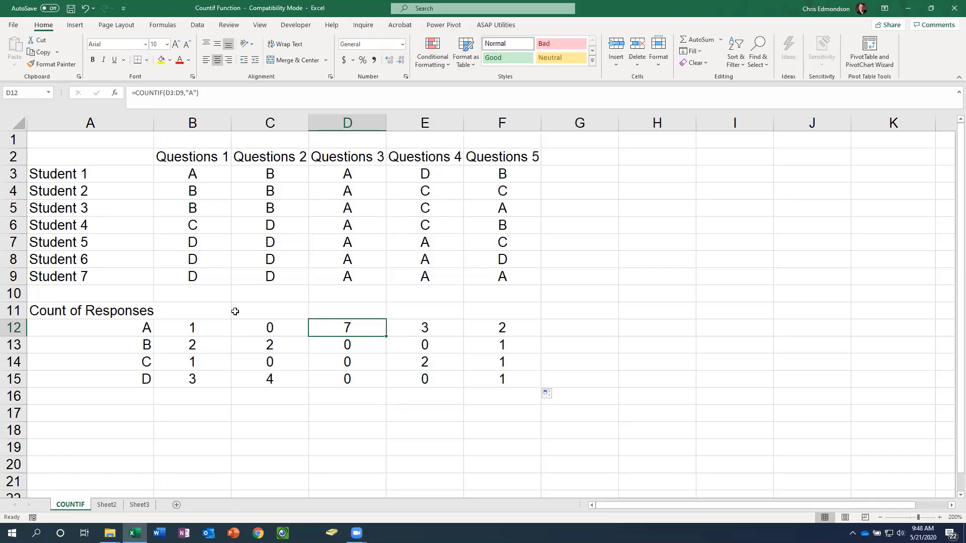
{"action": "left_click", "coordinate": [189, 328]}
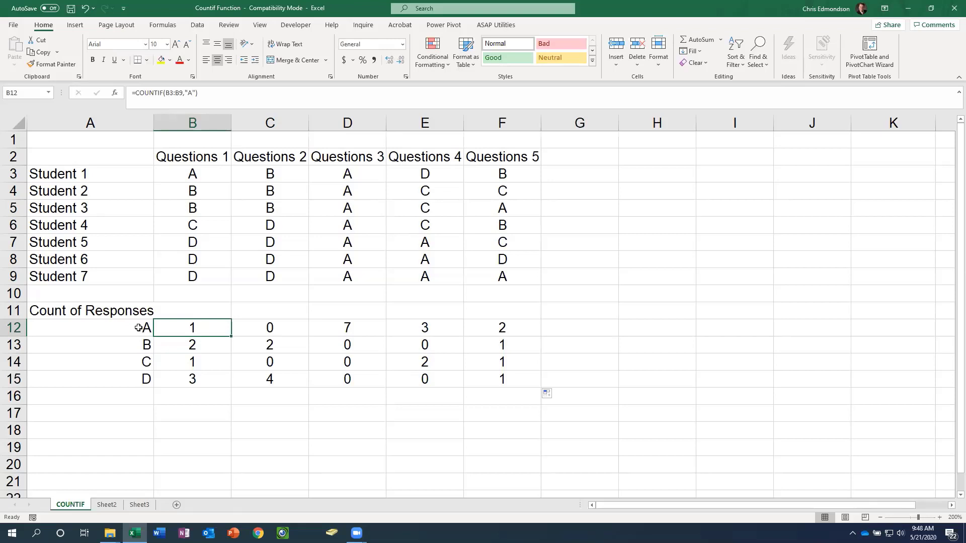
{"action": "key", "text": "Down"}
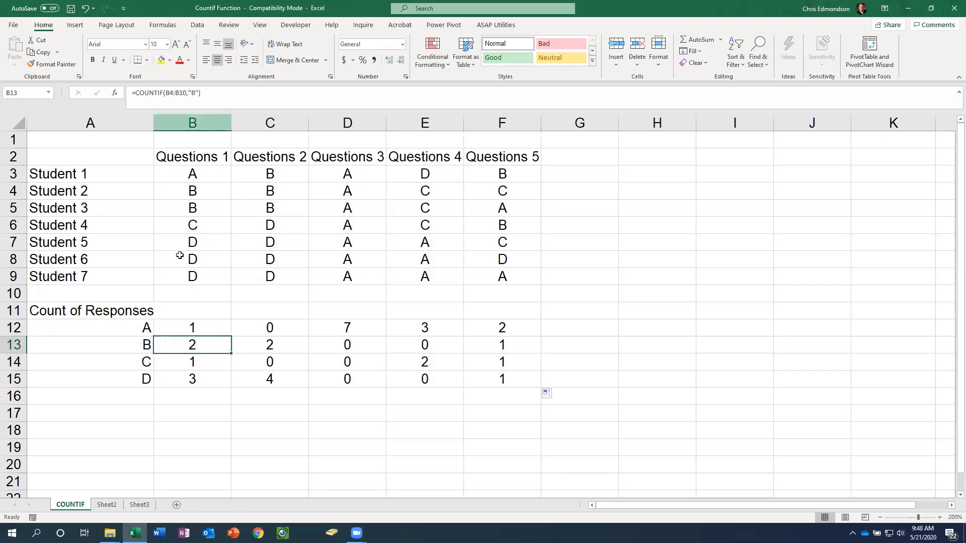
{"action": "left_click_drag", "start_coordinate": [179, 191], "coordinate": [184, 275]}
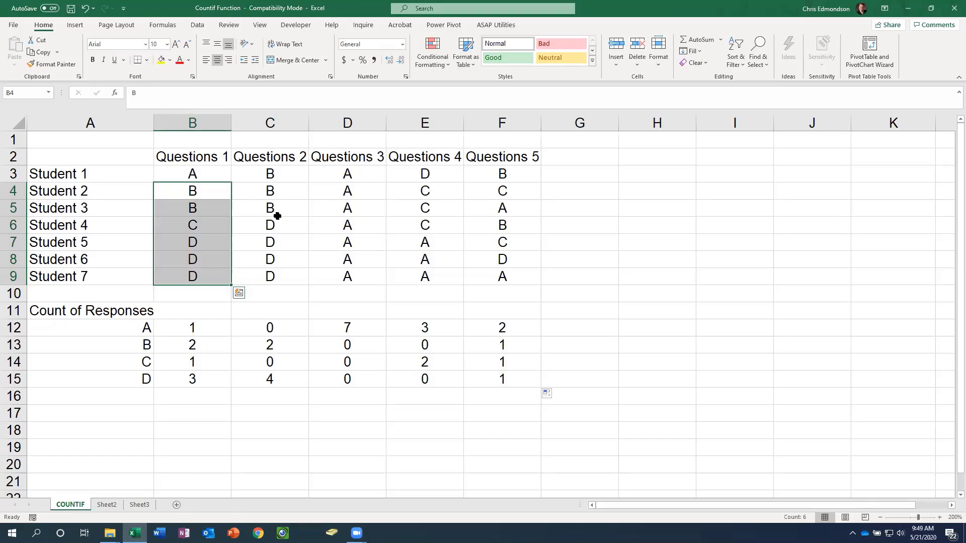
{"action": "left_click_drag", "start_coordinate": [283, 192], "coordinate": [290, 297]}
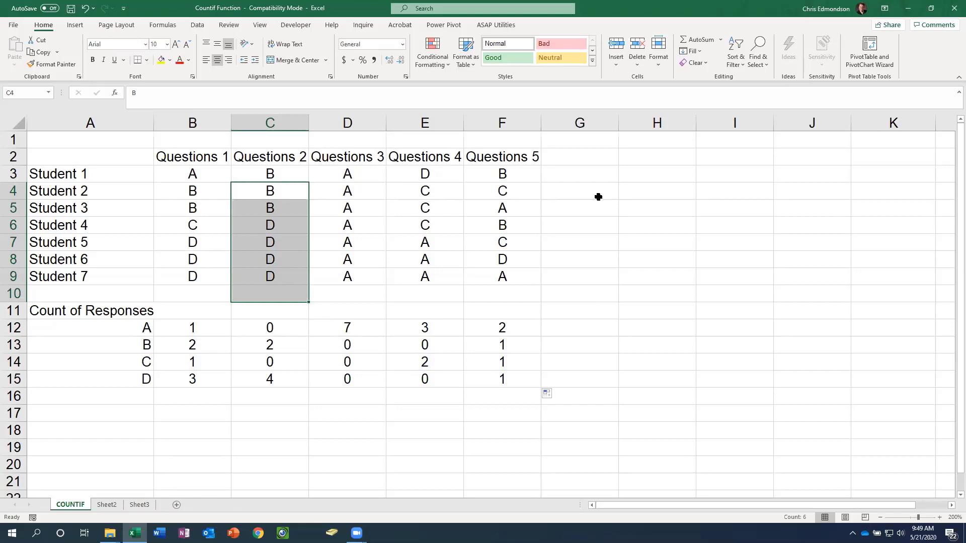
{"action": "left_click", "coordinate": [219, 366]}
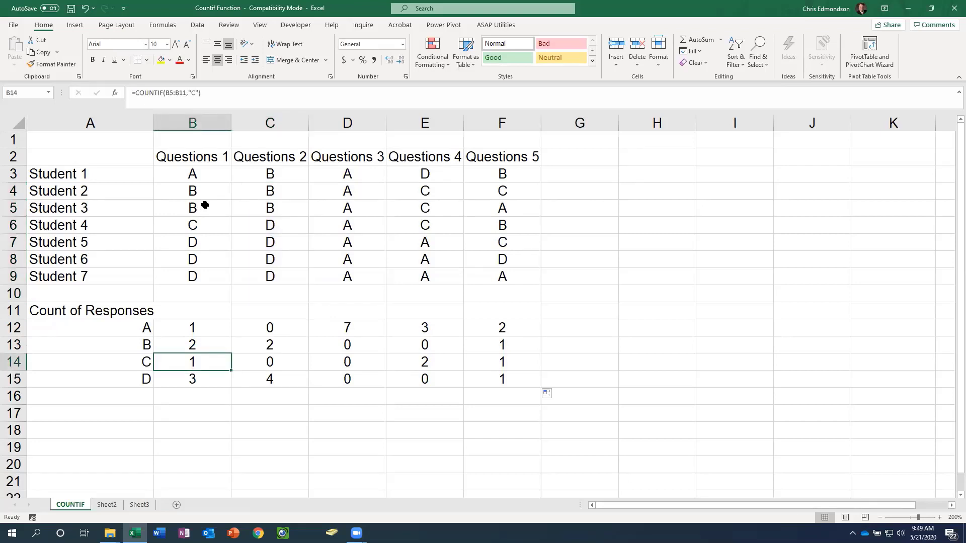
{"action": "left_click_drag", "start_coordinate": [205, 207], "coordinate": [200, 304]}
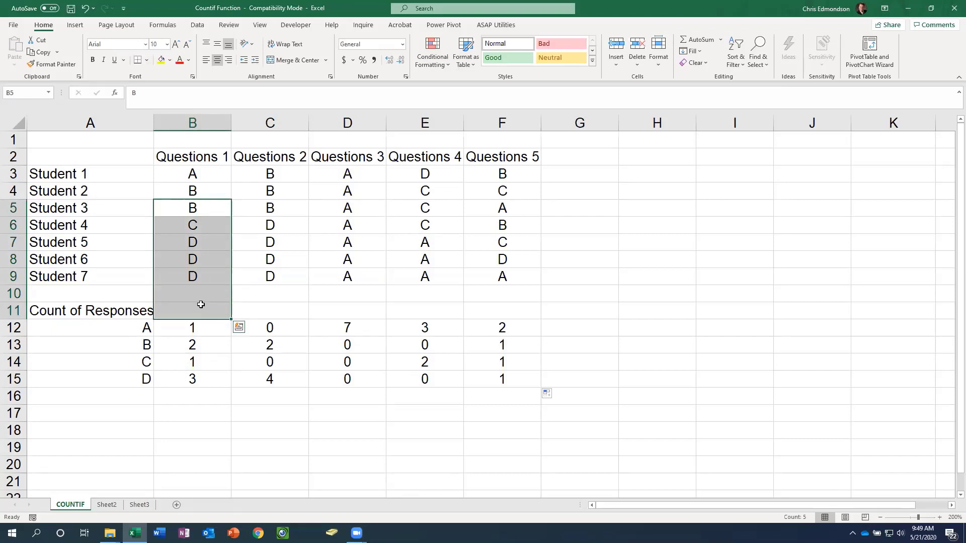
Make the COUNTIF range in B12 fully absolute as $B$3:$B$9
{"action": "left_click", "coordinate": [213, 327]}
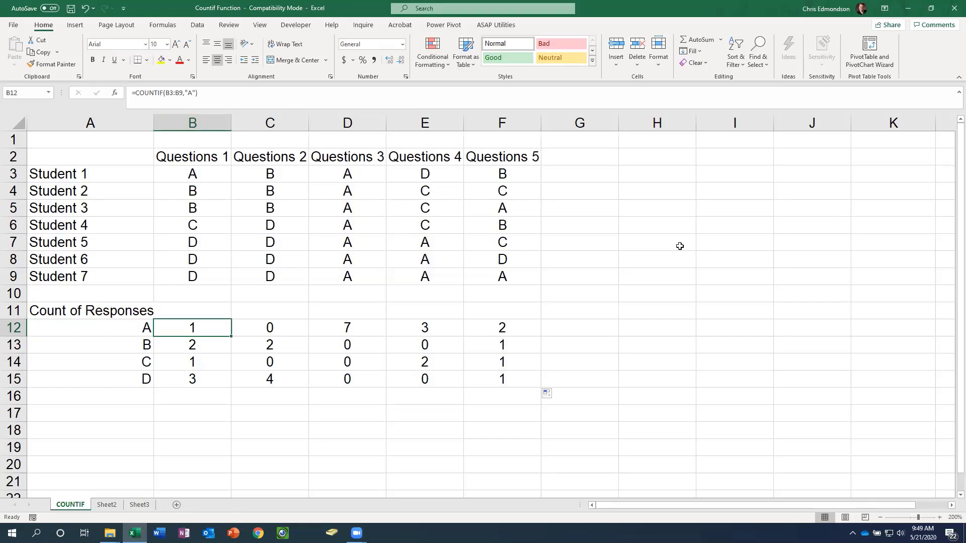
{"action": "left_click", "coordinate": [168, 91]}
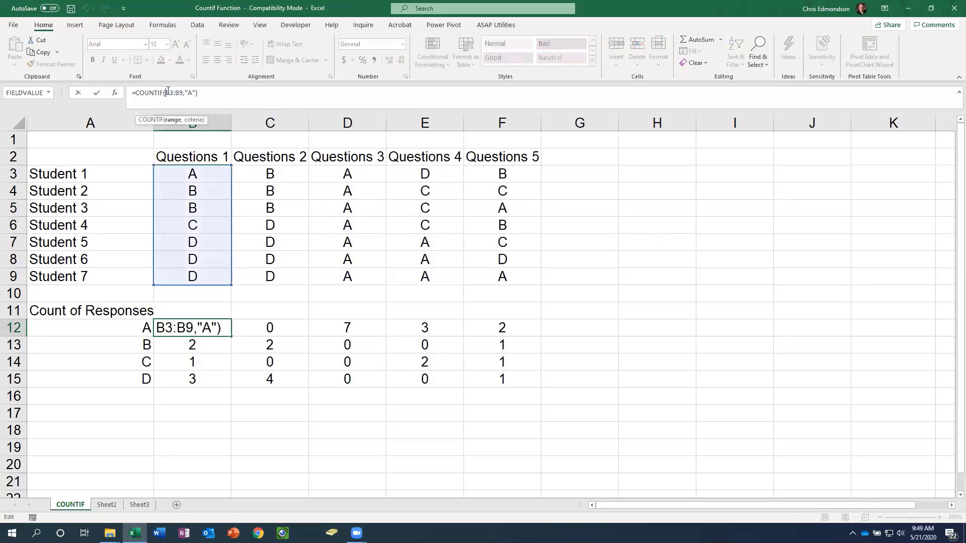
{"action": "type", "text": "$"}
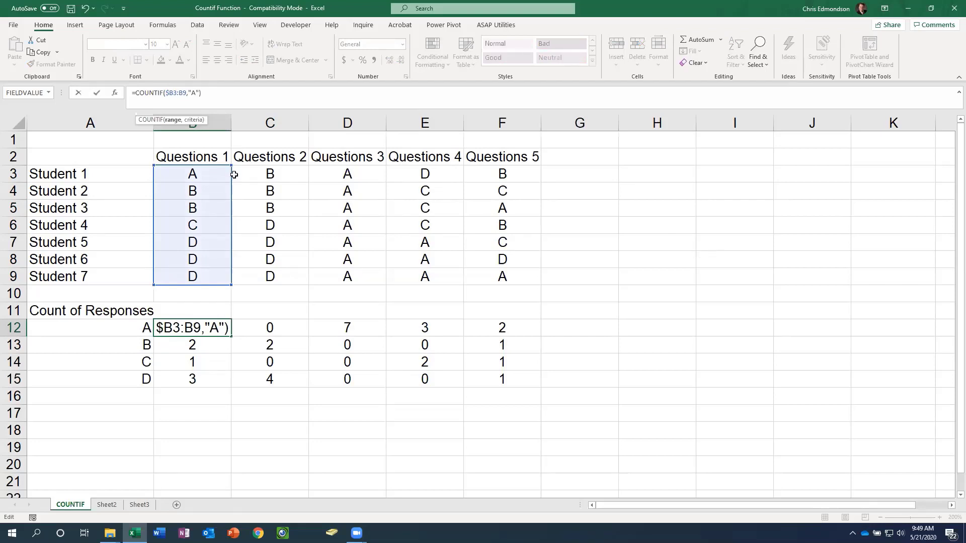
{"action": "left_click", "coordinate": [174, 92]}
{"action": "type", "text": "$"}
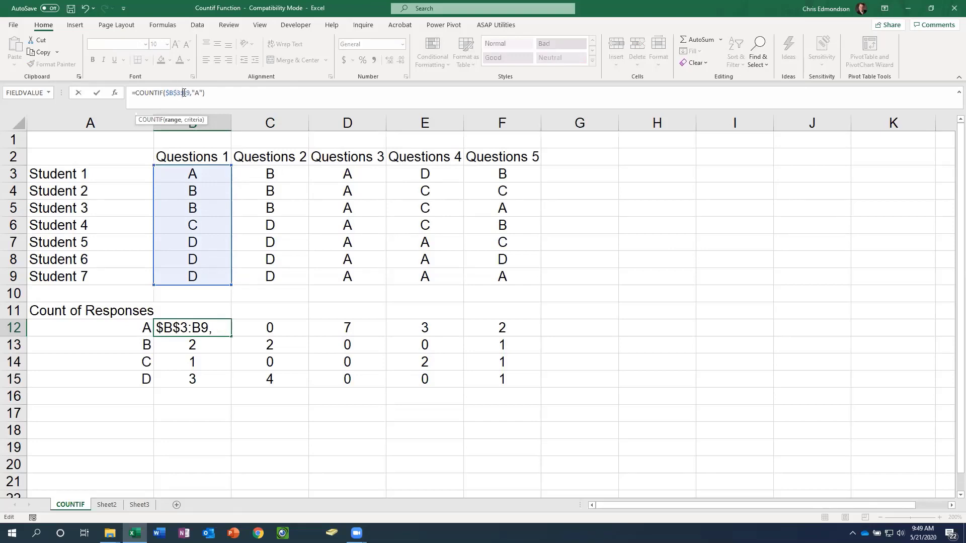
{"action": "left_click", "coordinate": [184, 93]}
{"action": "type", "text": "$"}
{"action": "type", "text": "$B$"}
{"action": "key", "text": "Return"}
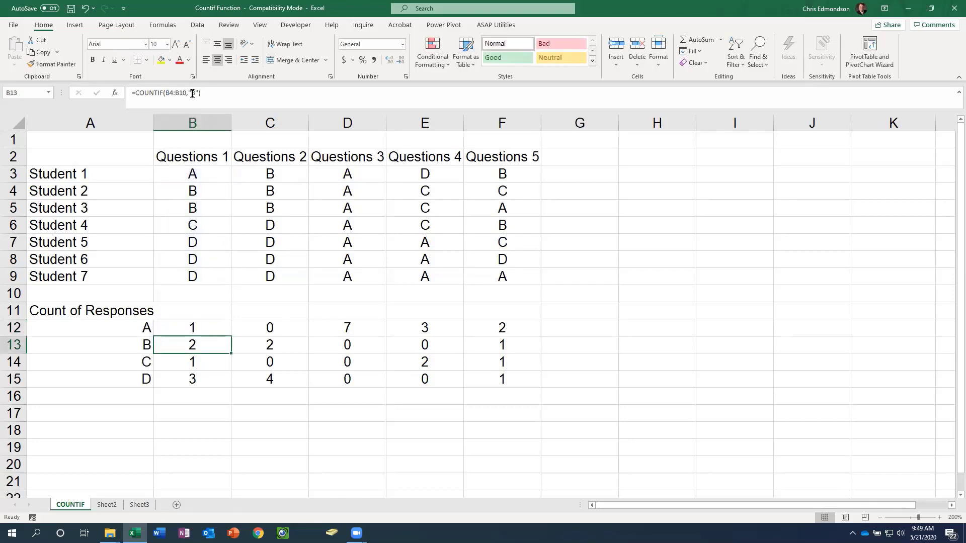
Try filling the fully absolute COUNTIF formula from B12 across to F12
{"action": "left_click", "coordinate": [222, 329]}
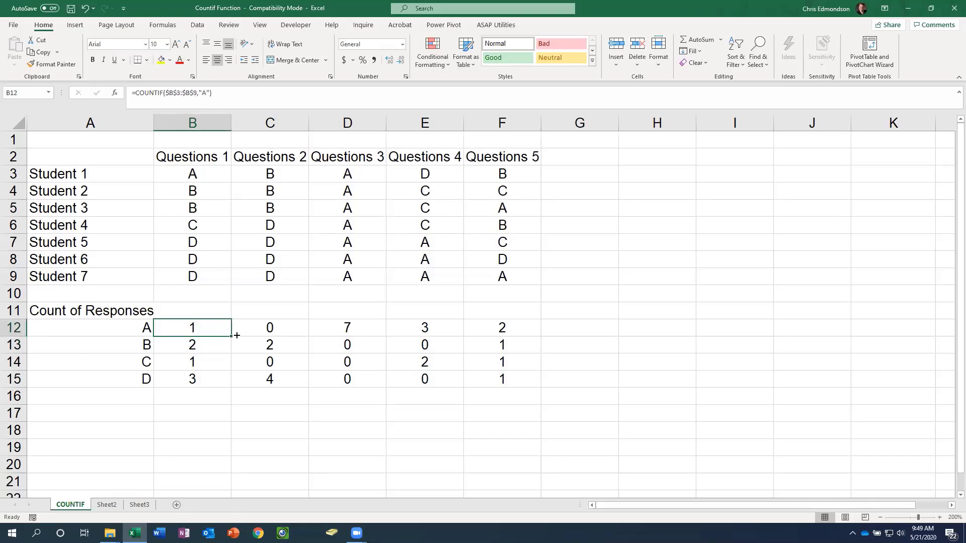
{"action": "left_click_drag", "start_coordinate": [237, 335], "coordinate": [506, 332]}
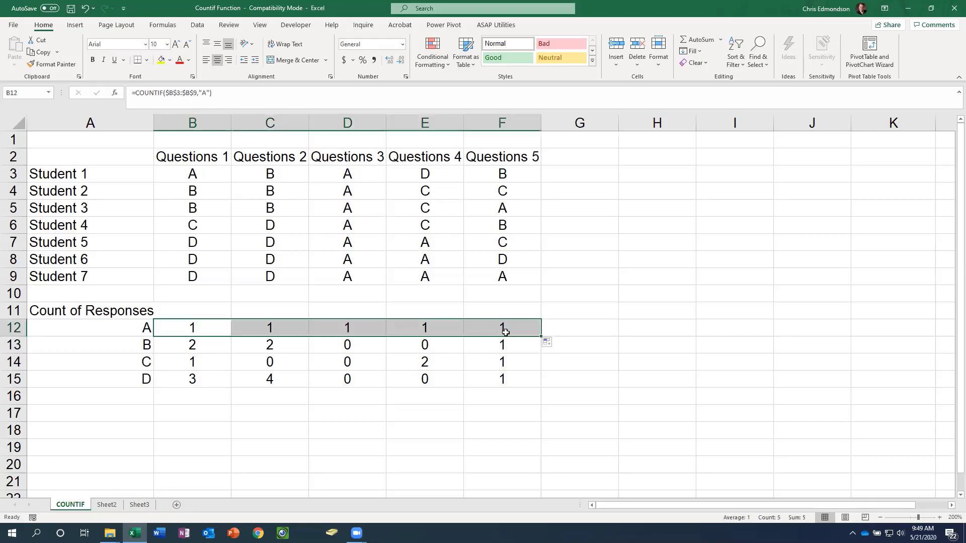
{"action": "left_click", "coordinate": [278, 334]}
Remove the column locks from the COUNTIF range in B12 so it reads B$3:B$9
{"action": "left_click", "coordinate": [201, 331]}
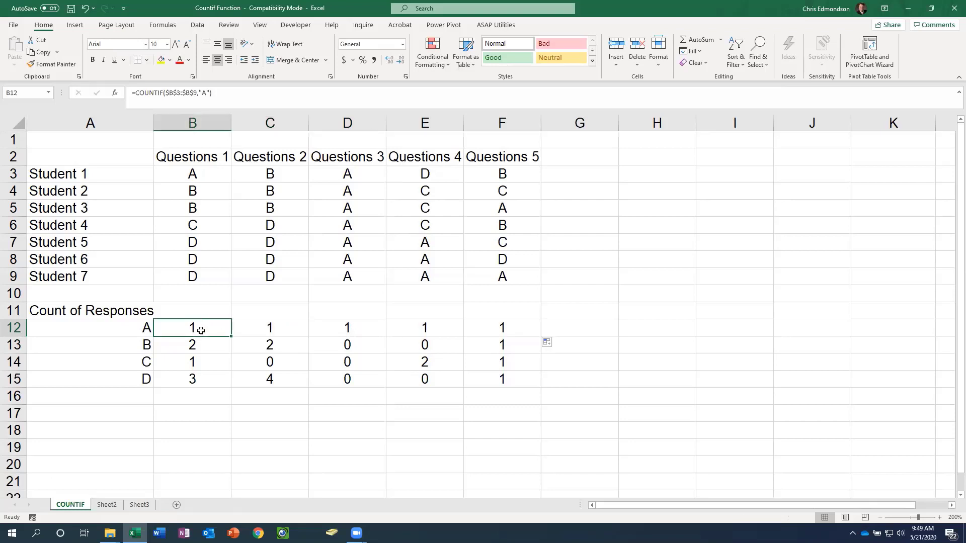
{"action": "left_click", "coordinate": [170, 93]}
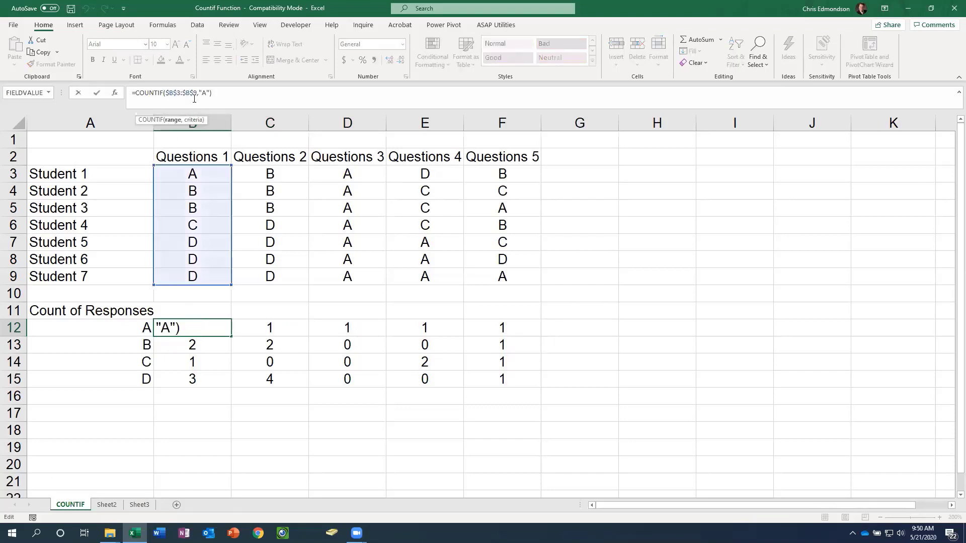
{"action": "key", "text": "BackSpace"}
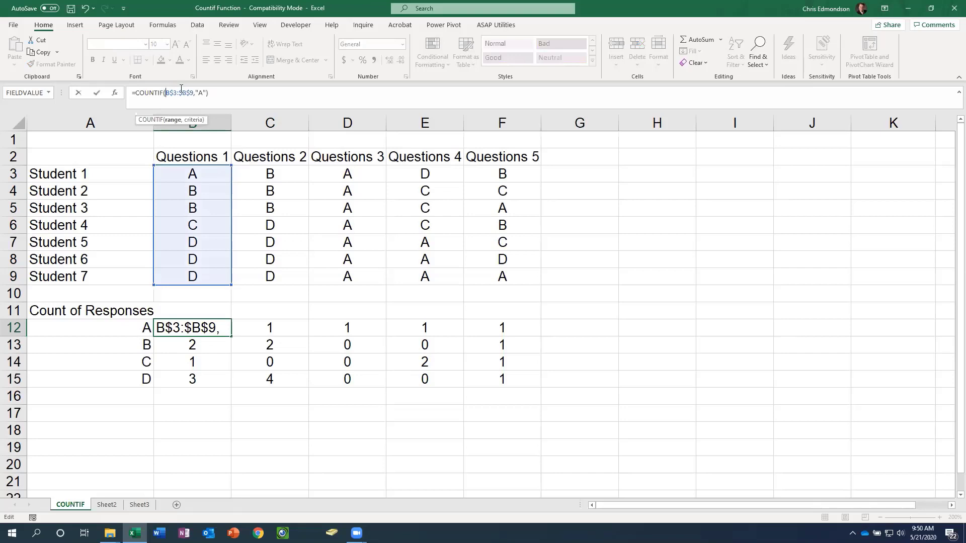
{"action": "key", "text": "BackSpace"}
{"action": "key", "text": "Return"}
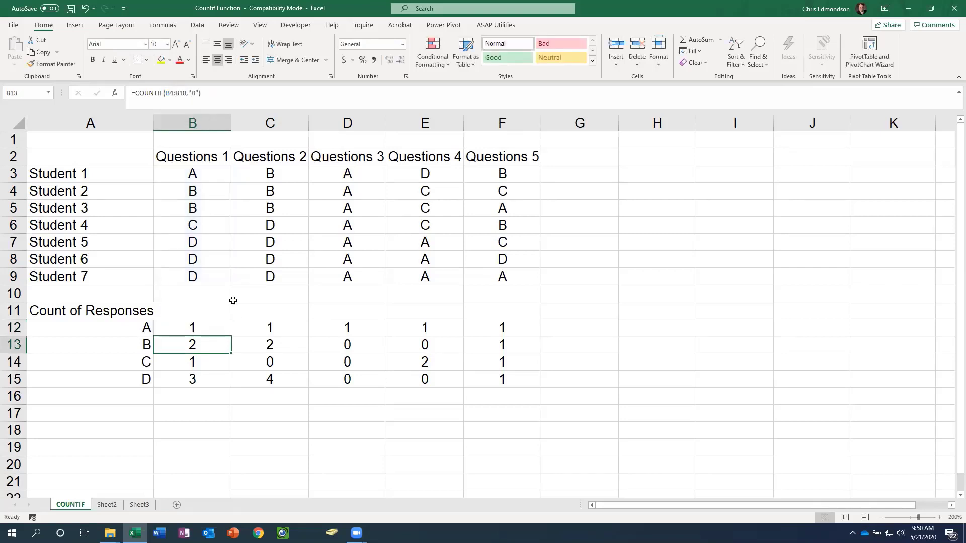
Fill the row-locked COUNTIF formula from B12 across to column F and down to row 15
{"action": "left_click", "coordinate": [205, 322]}
{"action": "left_click_drag", "start_coordinate": [231, 336], "coordinate": [504, 340]}
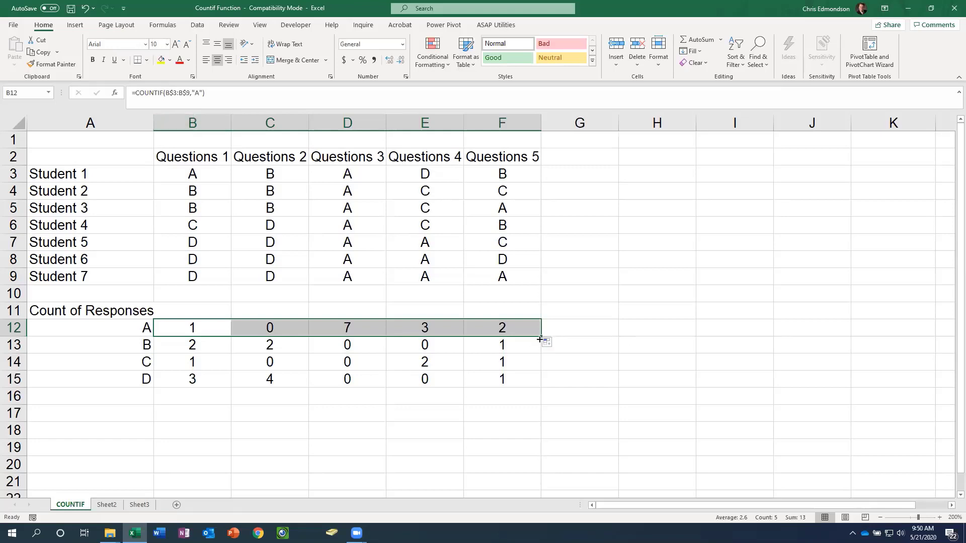
{"action": "left_click_drag", "start_coordinate": [540, 339], "coordinate": [539, 388]}
Change the COUNTIF criterion to "B" in B13 and to "C" in B14
{"action": "left_click", "coordinate": [211, 340]}
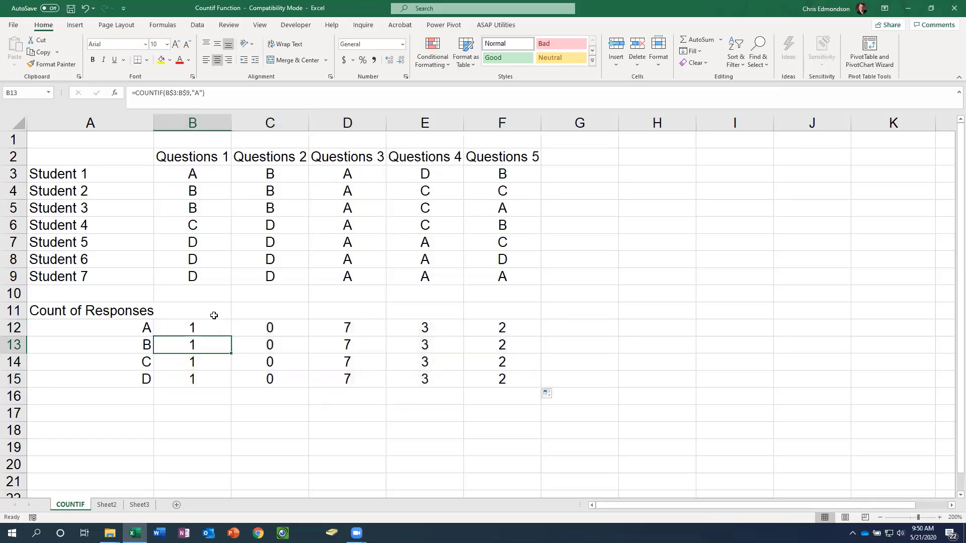
{"action": "left_click", "coordinate": [197, 93]}
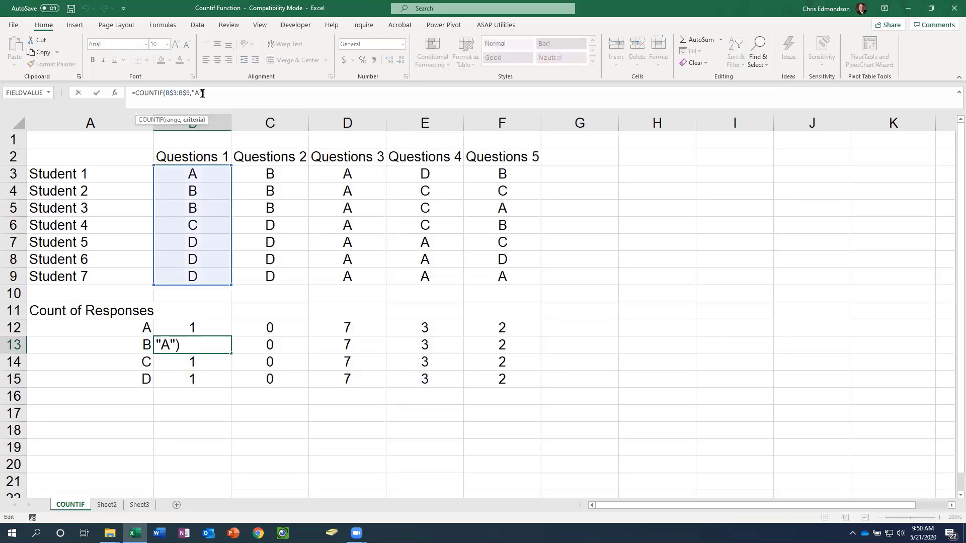
{"action": "key", "text": "BackSpace"}
{"action": "type", "text": "B"}
{"action": "left_click", "coordinate": [186, 358]}
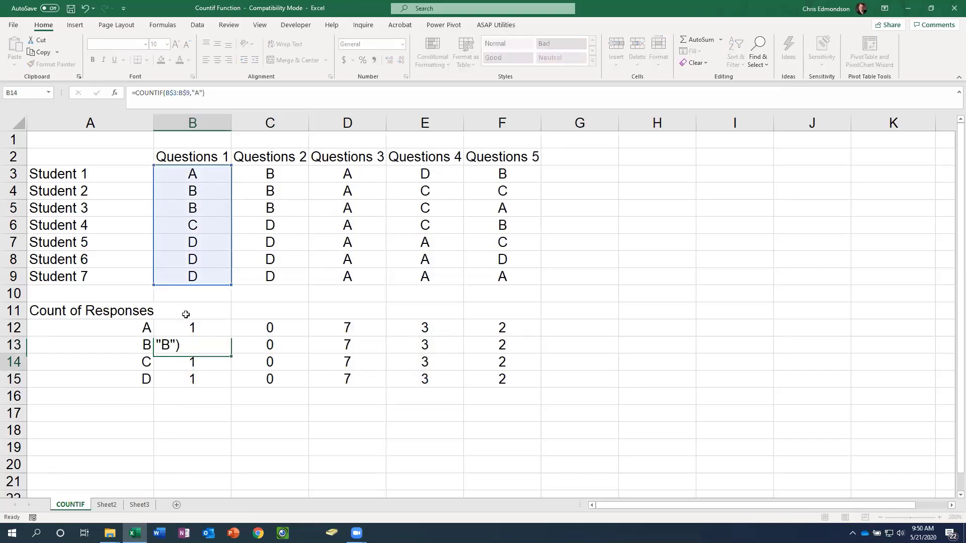
{"action": "left_click", "coordinate": [197, 92]}
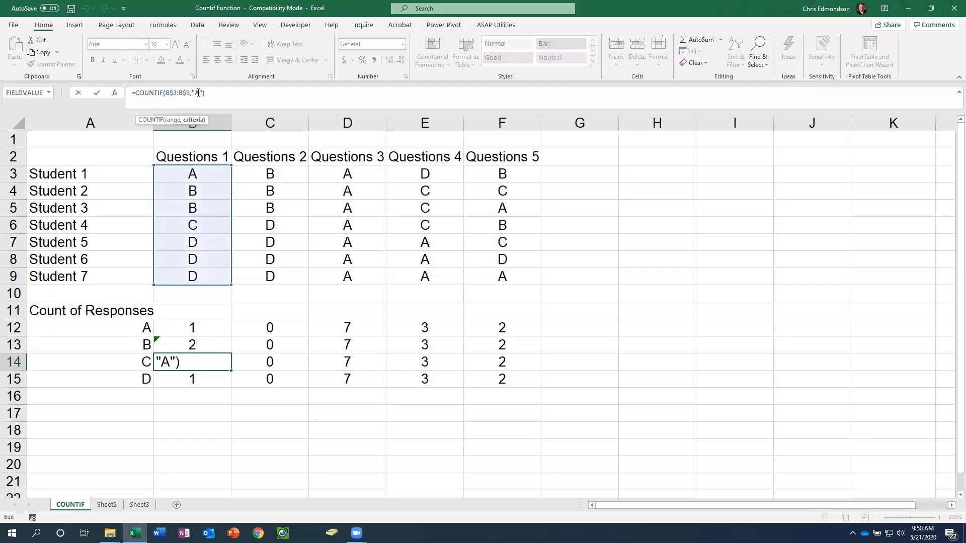
{"action": "key", "text": "BackSpace"}
{"action": "type", "text": "C"}
Change the COUNTIF criterion in B15 to "D"
{"action": "left_click", "coordinate": [192, 384]}
{"action": "left_click", "coordinate": [199, 92]}
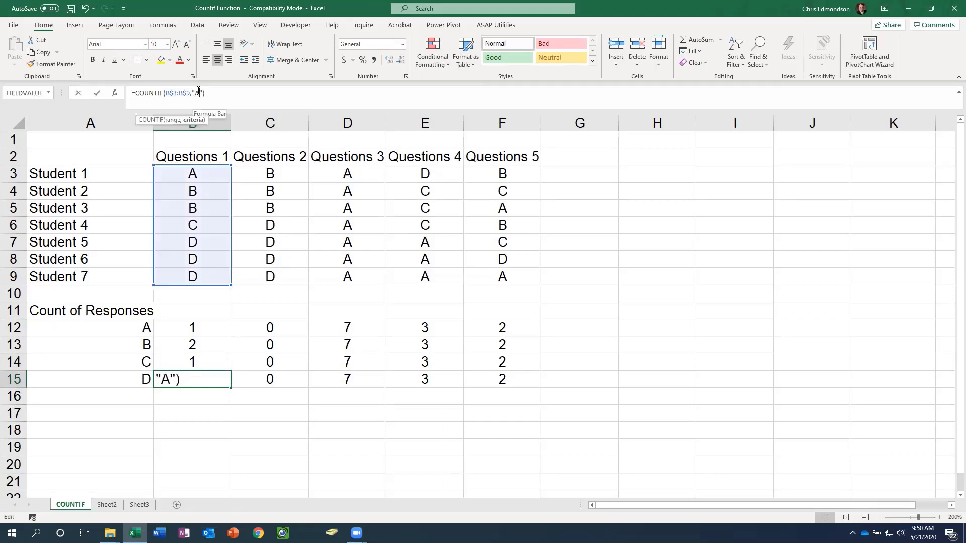
{"action": "key", "text": "BackSpace"}
{"action": "type", "text": "D"}
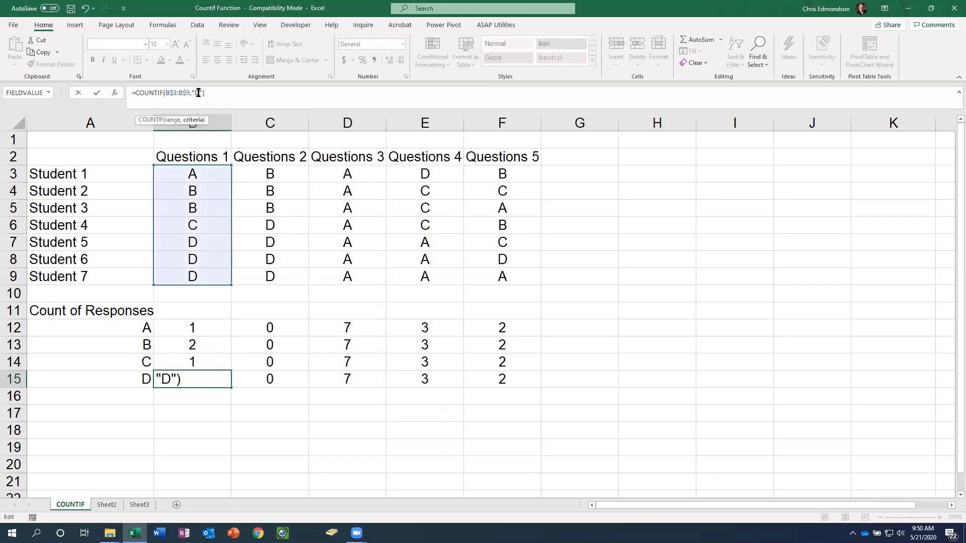
{"action": "left_click", "coordinate": [181, 455]}
Fill the row-locked COUNTIF formulas in B12:B15 across to column F
{"action": "left_click_drag", "start_coordinate": [194, 328], "coordinate": [198, 378]}
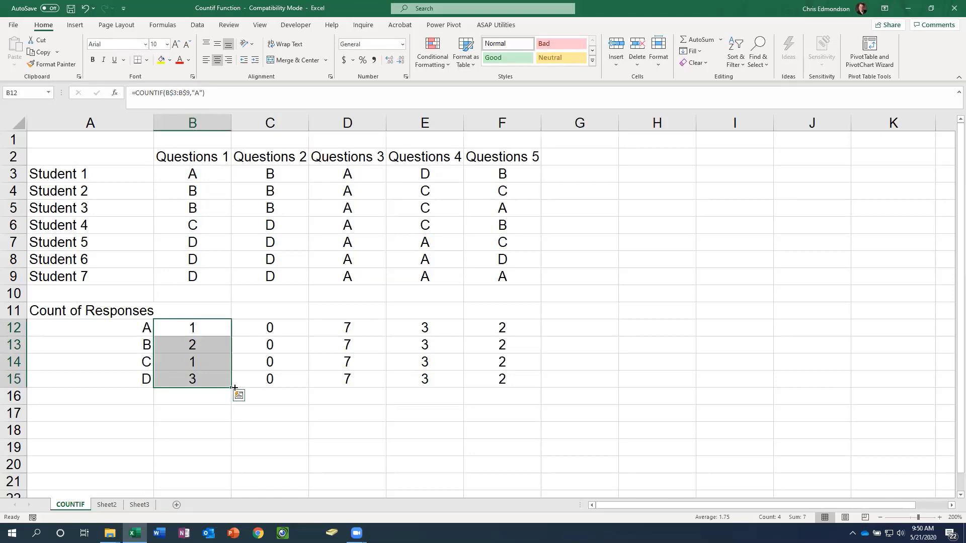
{"action": "left_click_drag", "start_coordinate": [235, 387], "coordinate": [542, 388]}
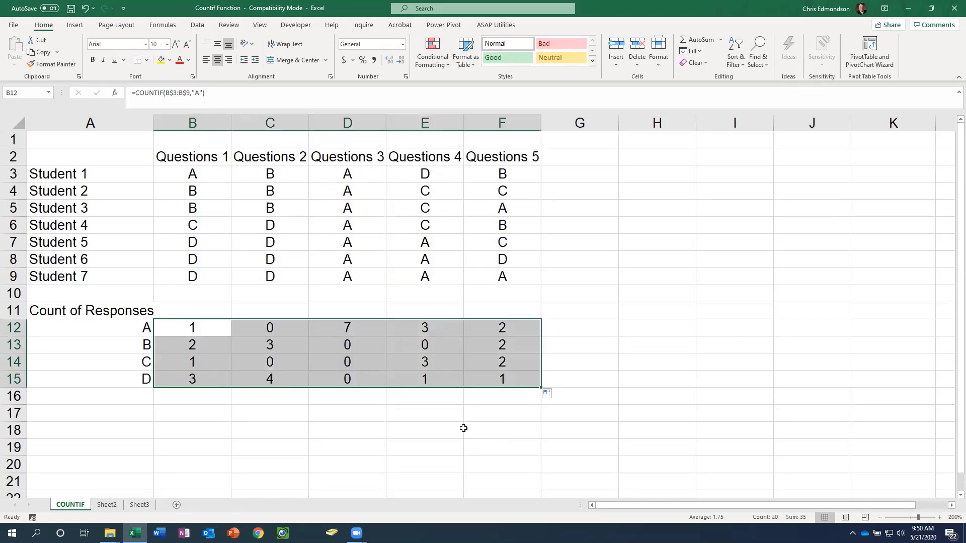
{"action": "left_click", "coordinate": [415, 411]}
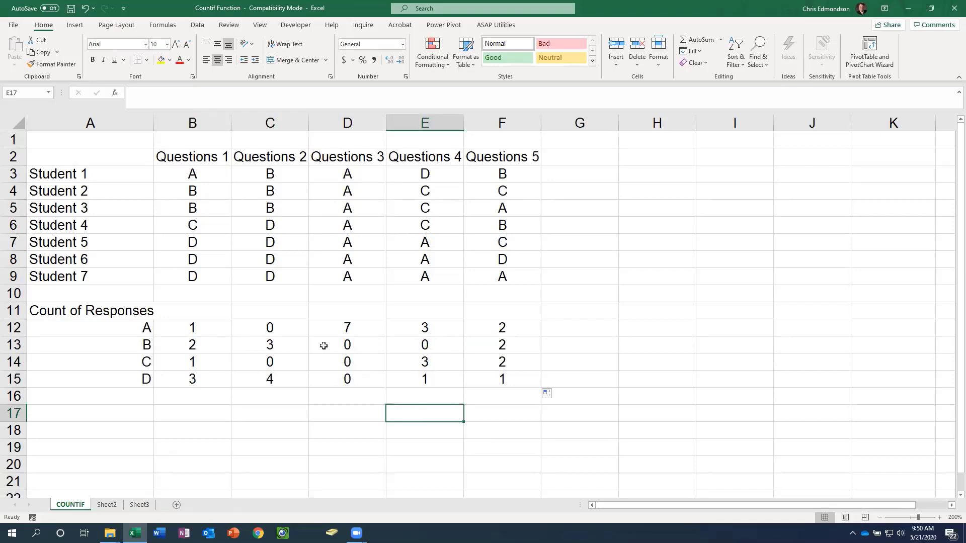
Examine the row-locked formulas in B12 and B13 and highlight student rows 3 to 9 that their ranges cover
{"action": "left_click", "coordinate": [202, 328]}
{"action": "left_click", "coordinate": [197, 350]}
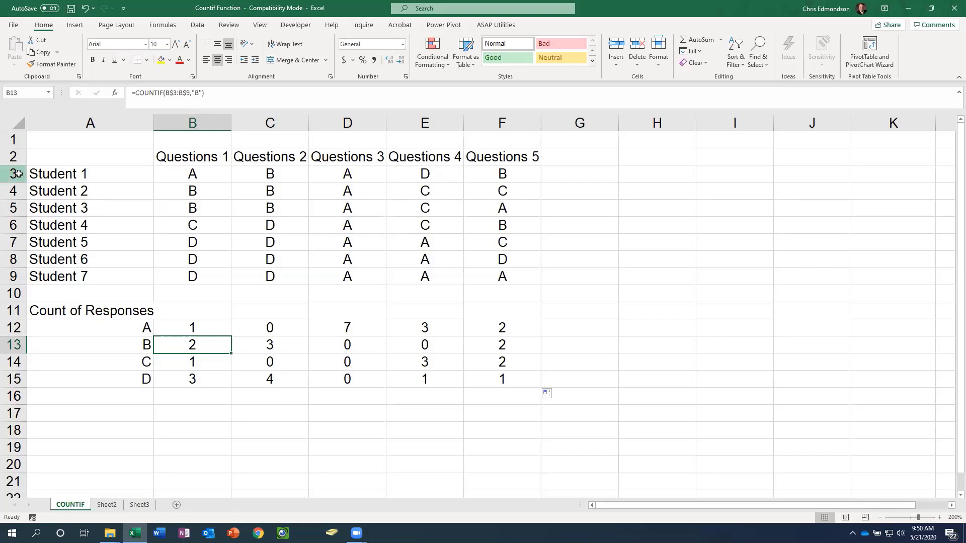
{"action": "left_click_drag", "start_coordinate": [15, 174], "coordinate": [25, 275]}
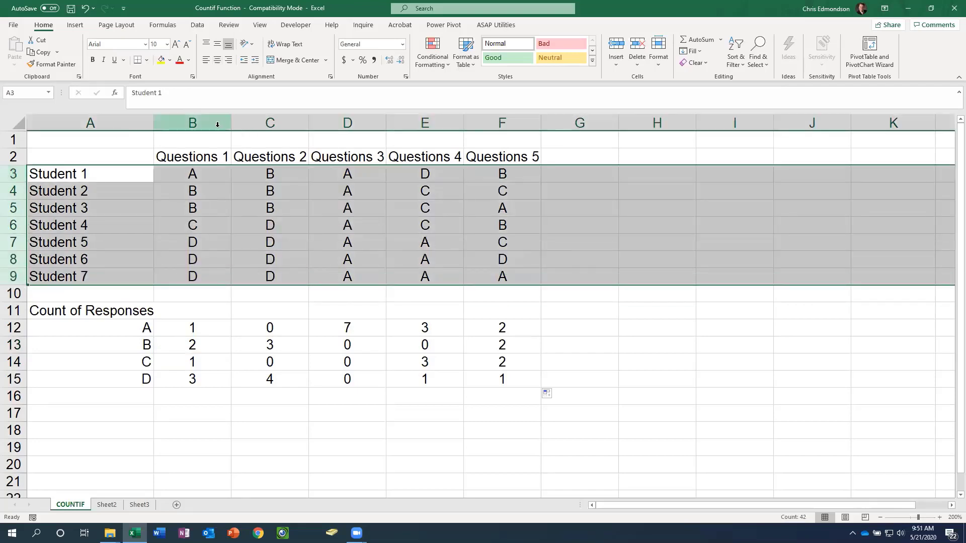
{"action": "left_click", "coordinate": [730, 252]}
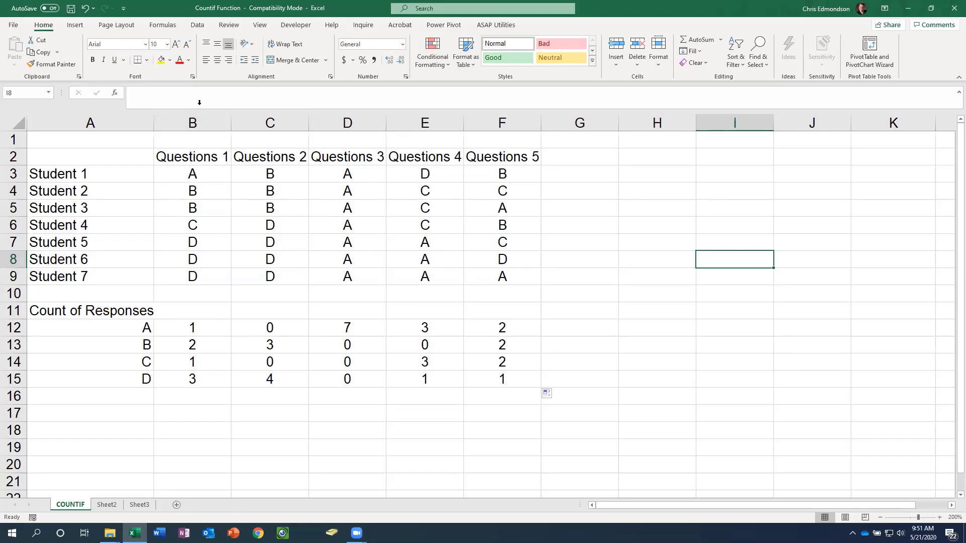
{"action": "left_click", "coordinate": [205, 328]}
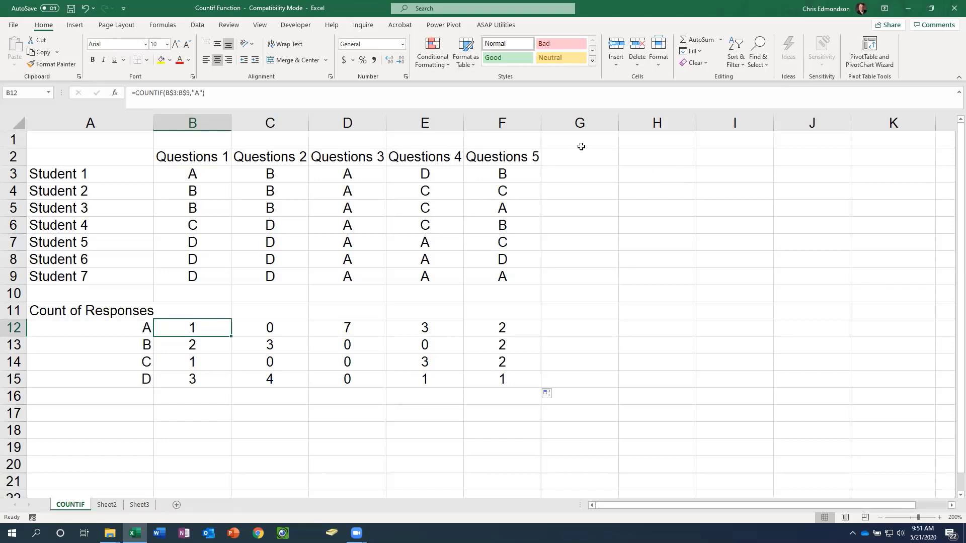
Close the Countif Function workbook and start a new blank Excel workbook
{"action": "left_click", "coordinate": [953, 8]}
{"action": "left_click", "coordinate": [440, 278]}
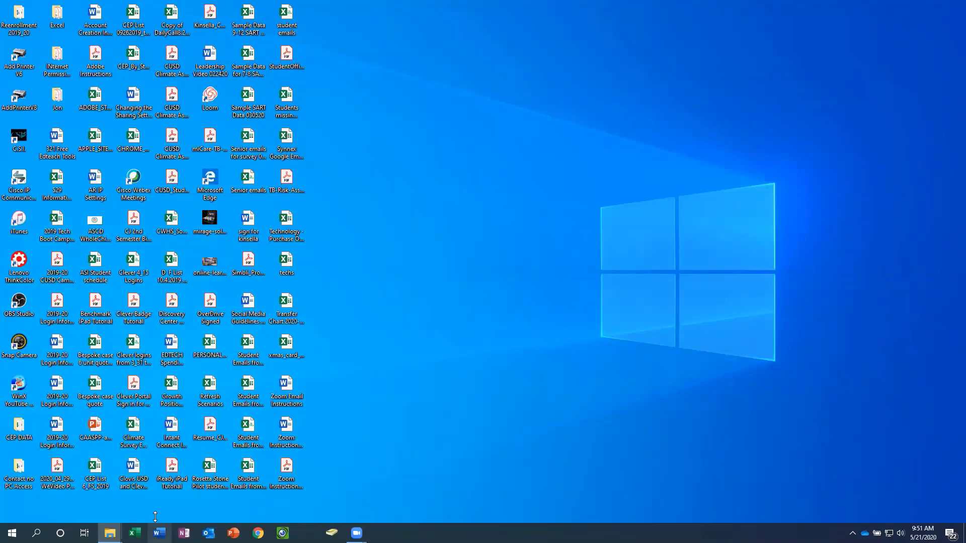
{"action": "left_click", "coordinate": [134, 532]}
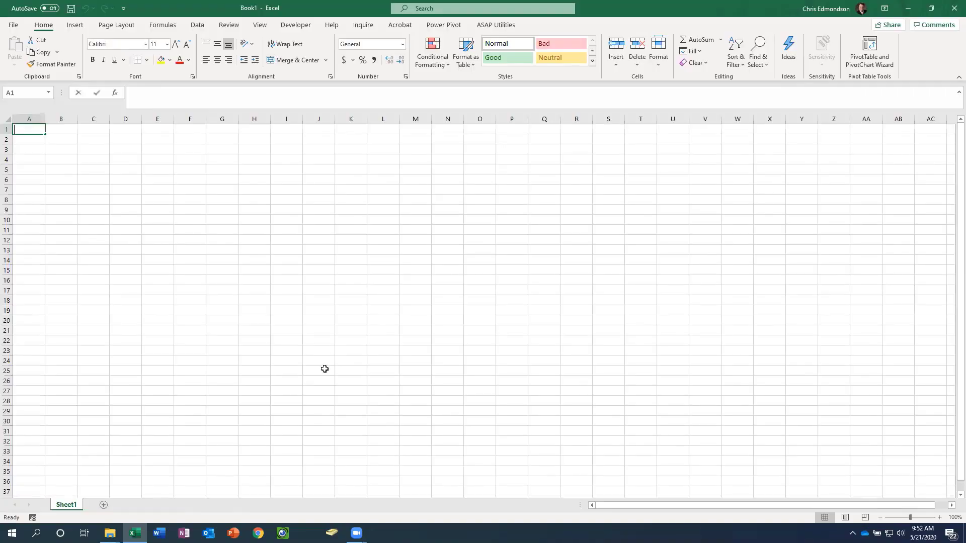
Enter the heading Month in A1 and set the worksheet zoom to 160%
{"action": "type", "text": "Month"}
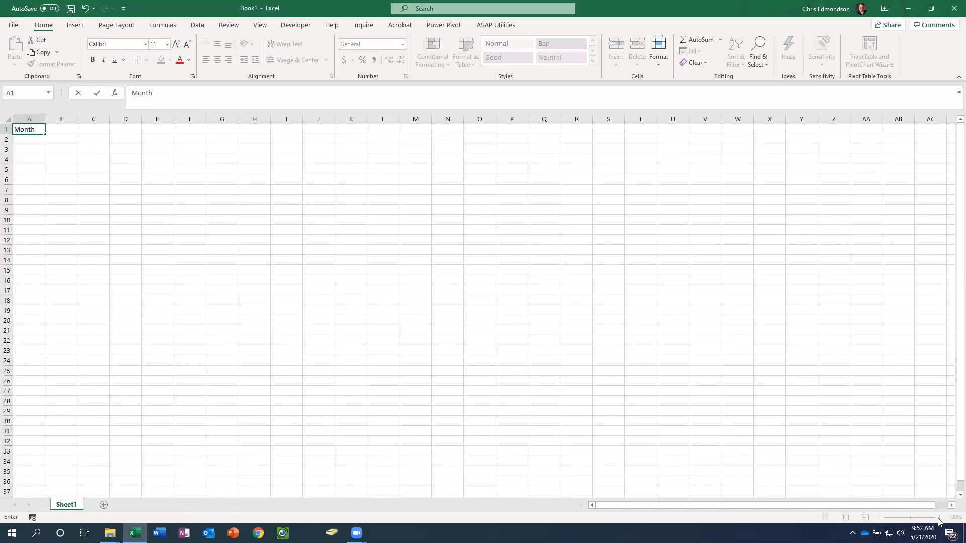
{"action": "left_click", "coordinate": [718, 381]}
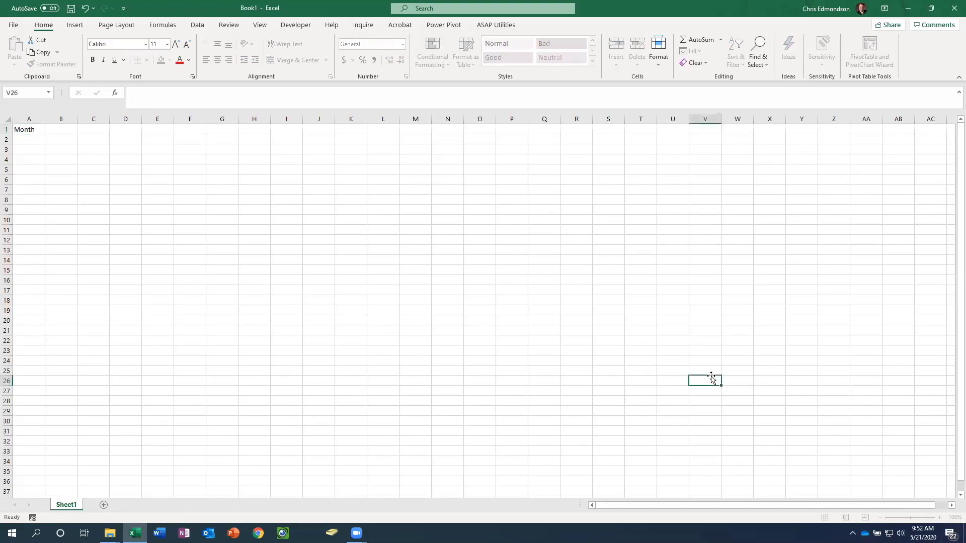
{"action": "left_click", "coordinate": [938, 518]}
{"action": "left_click", "coordinate": [938, 518]}
{"action": "left_click", "coordinate": [939, 518]}
{"action": "left_click", "coordinate": [939, 518]}
{"action": "left_click", "coordinate": [939, 517]}
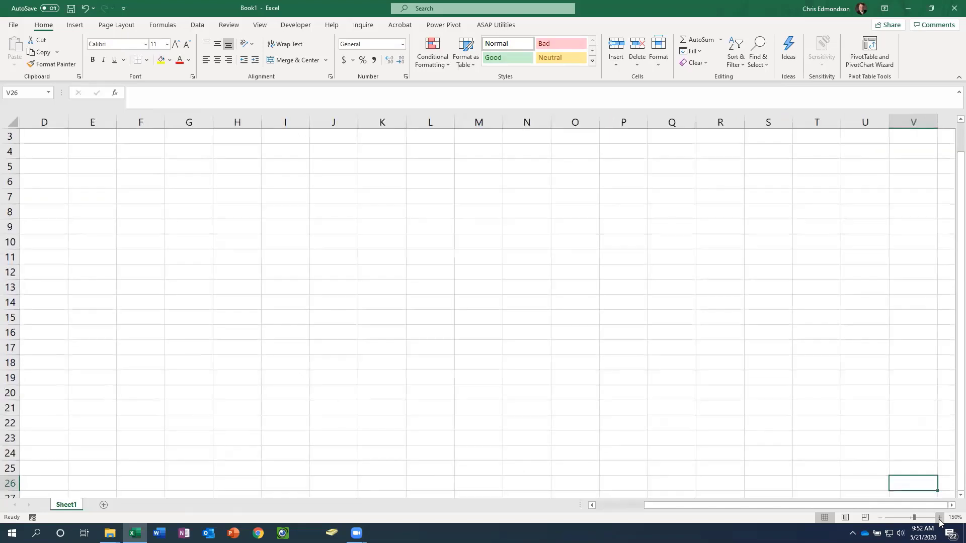
{"action": "left_click", "coordinate": [938, 518]}
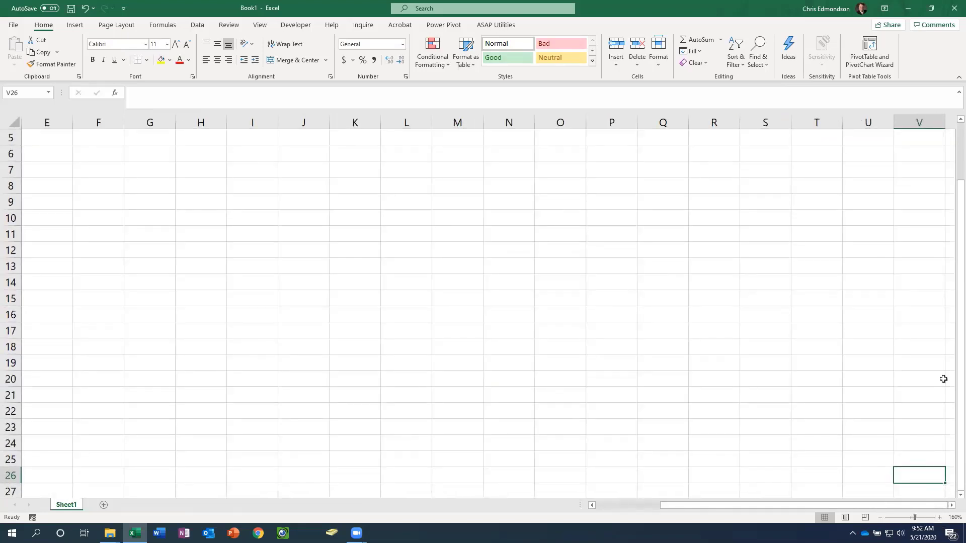
{"action": "left_click_drag", "start_coordinate": [950, 347], "coordinate": [949, 215]}
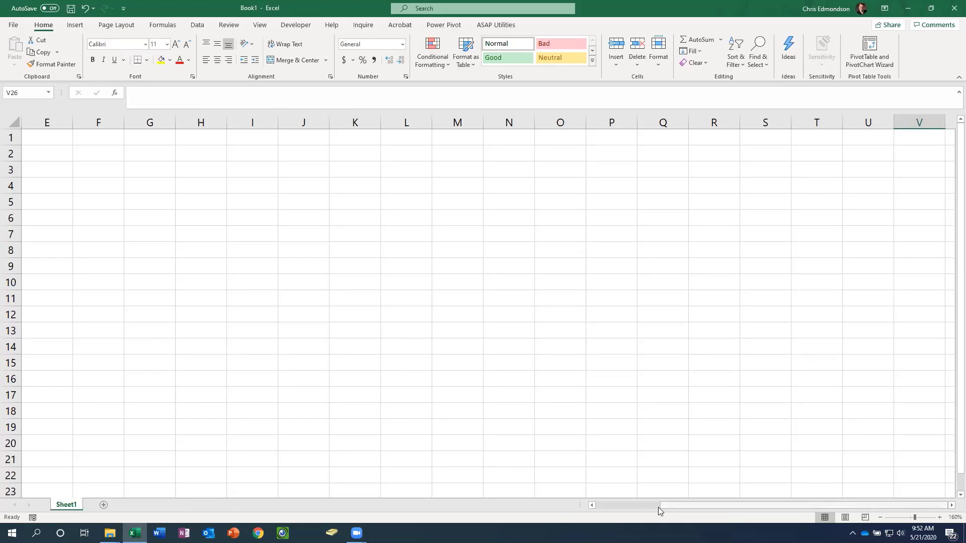
{"action": "left_click_drag", "start_coordinate": [675, 510], "coordinate": [590, 506]}
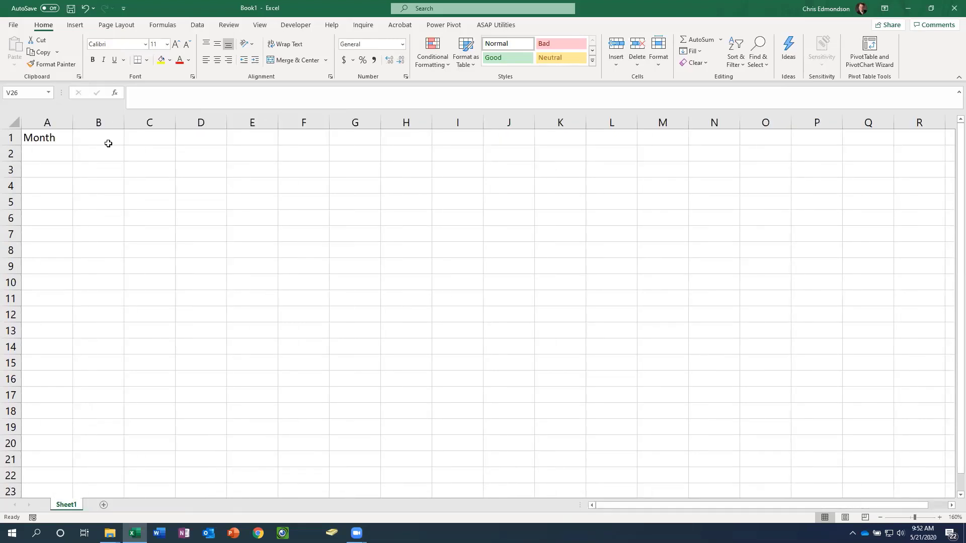
Enter the headings Yearbook, Football and Band in cells B1 to D1
{"action": "left_click", "coordinate": [107, 140]}
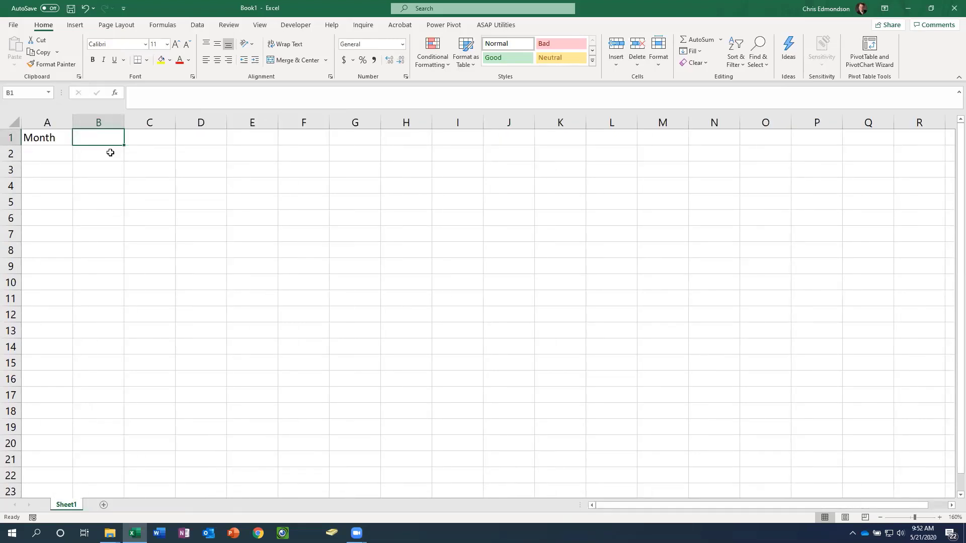
{"action": "type", "text": "Yeeaa"}
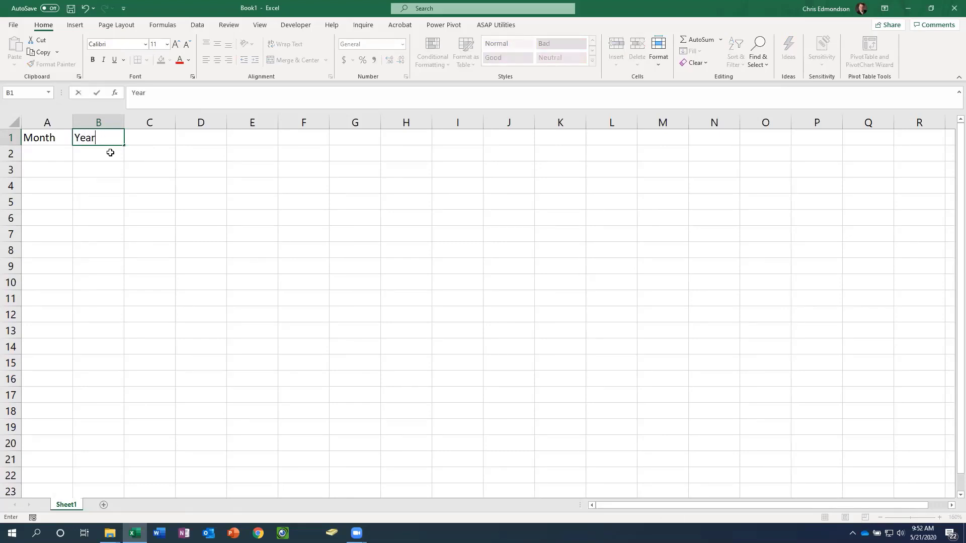
{"action": "type", "text": "ook"}
{"action": "key", "text": "Tab"}
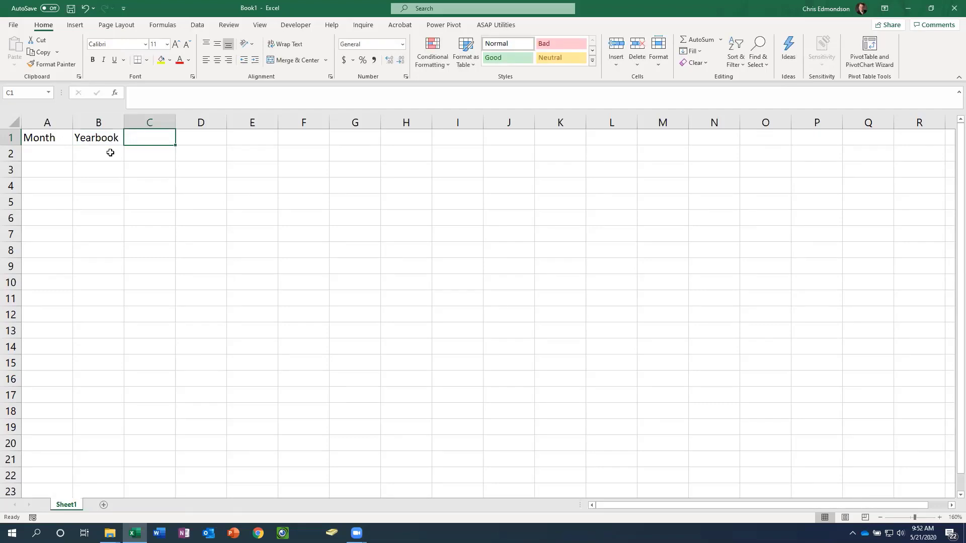
{"action": "type", "text": "Football"}
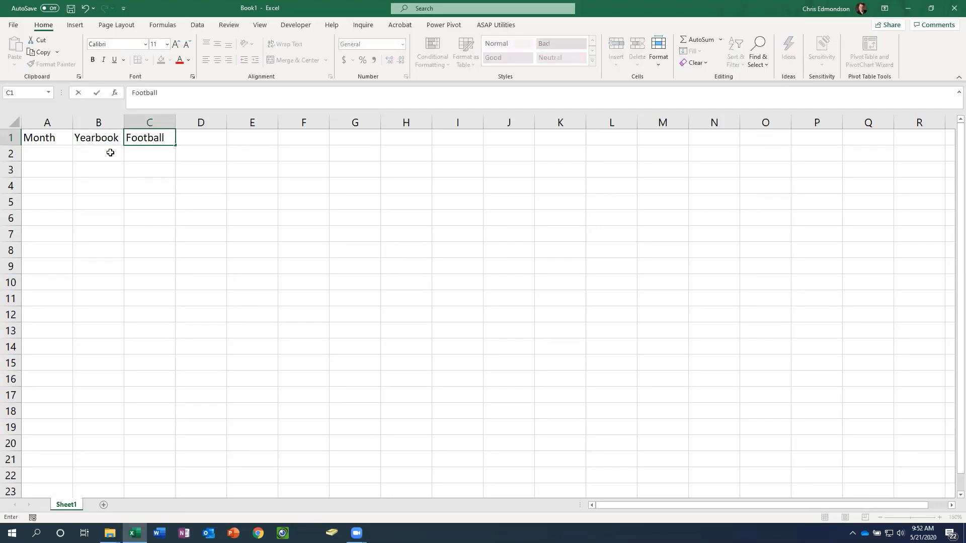
{"action": "key", "text": "Tab"}
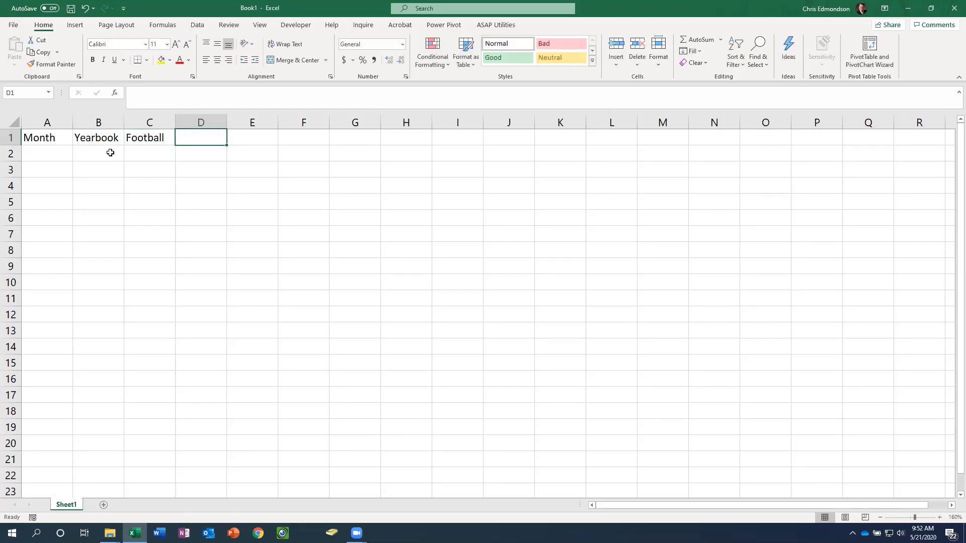
{"action": "type", "text": "Band"}
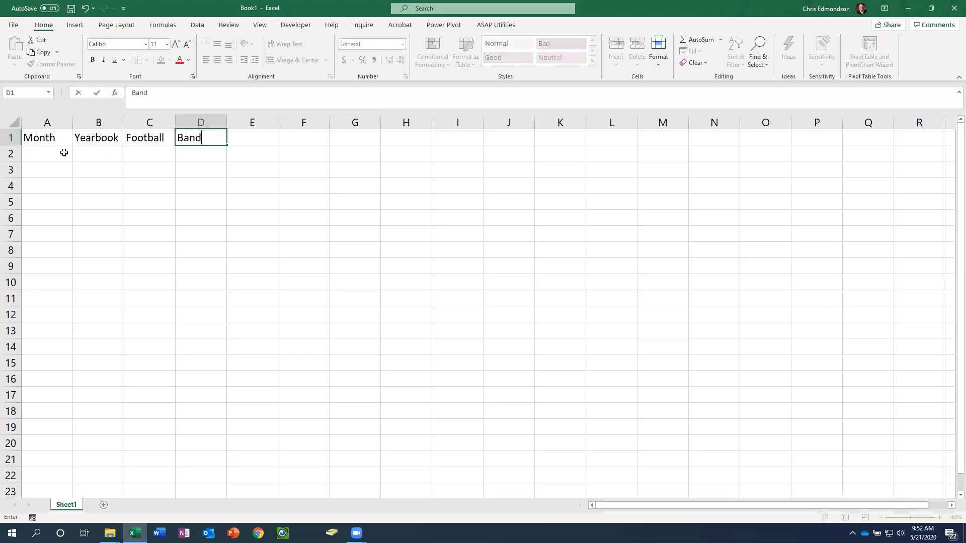
Enter Jan in A2 and fill the month series down through Mar in A4
{"action": "left_click", "coordinate": [67, 161]}
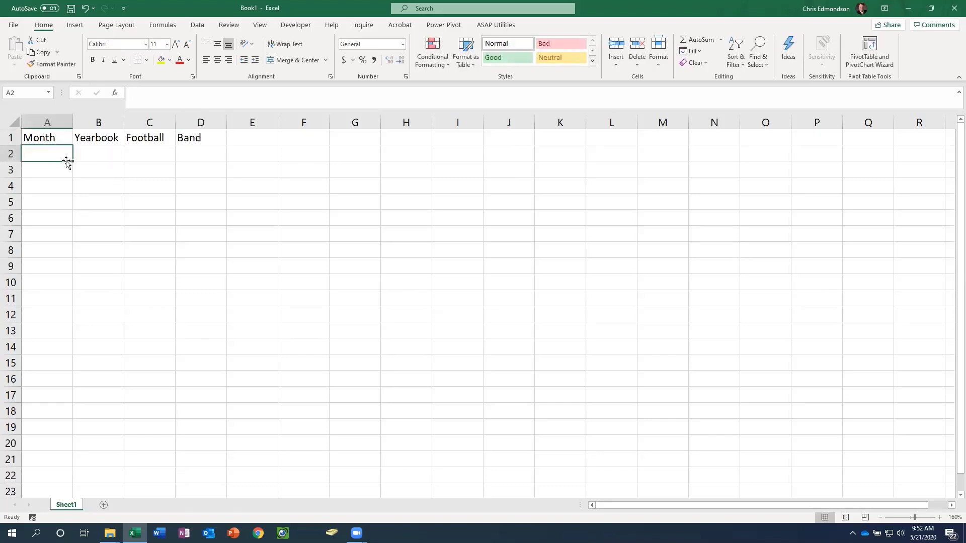
{"action": "type", "text": "Jan"}
{"action": "key", "text": "Return"}
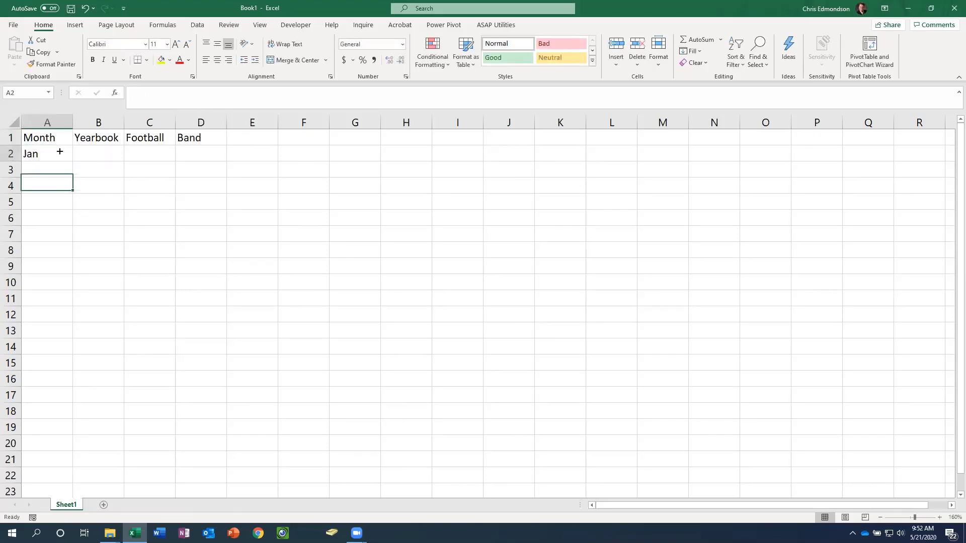
{"action": "left_click", "coordinate": [60, 153]}
{"action": "left_click_drag", "start_coordinate": [72, 160], "coordinate": [72, 199]}
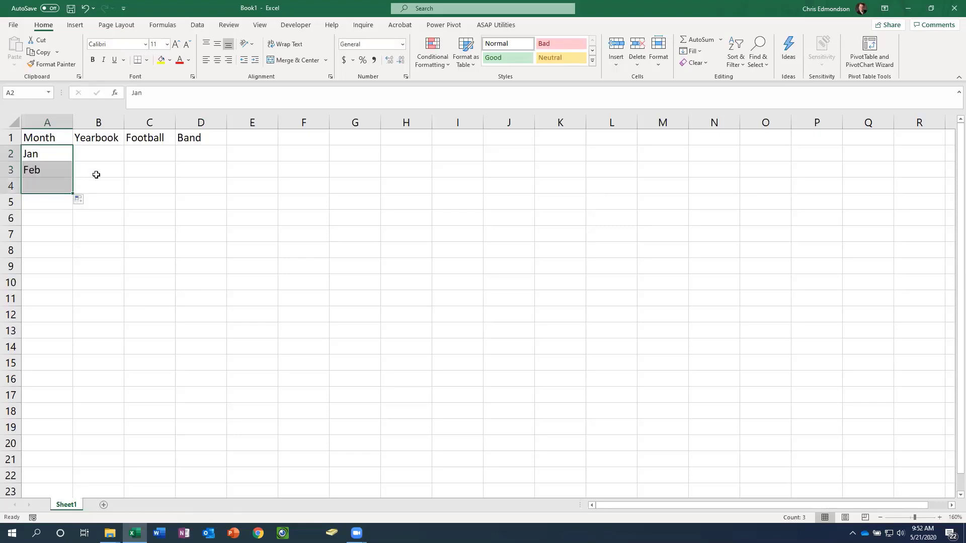
Enter the Yearbook amounts 20000, 3200 and 8450 for Jan to Mar in B2:B4
{"action": "left_click", "coordinate": [104, 155]}
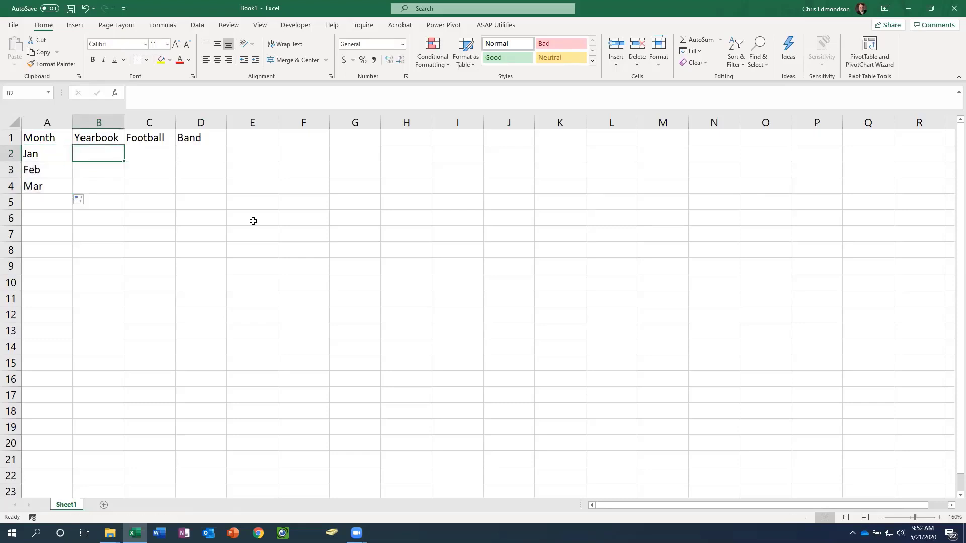
{"action": "type", "text": "20000"}
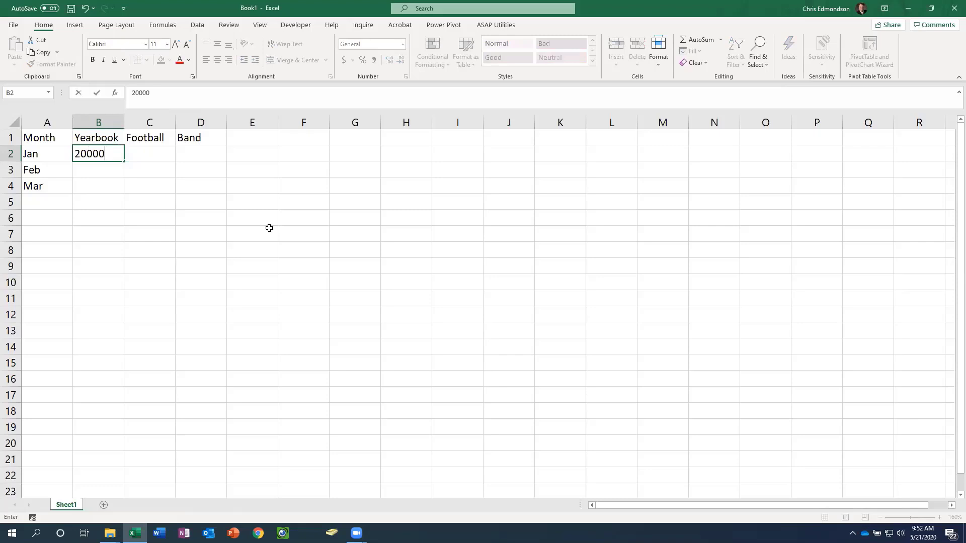
{"action": "key", "text": "Return"}
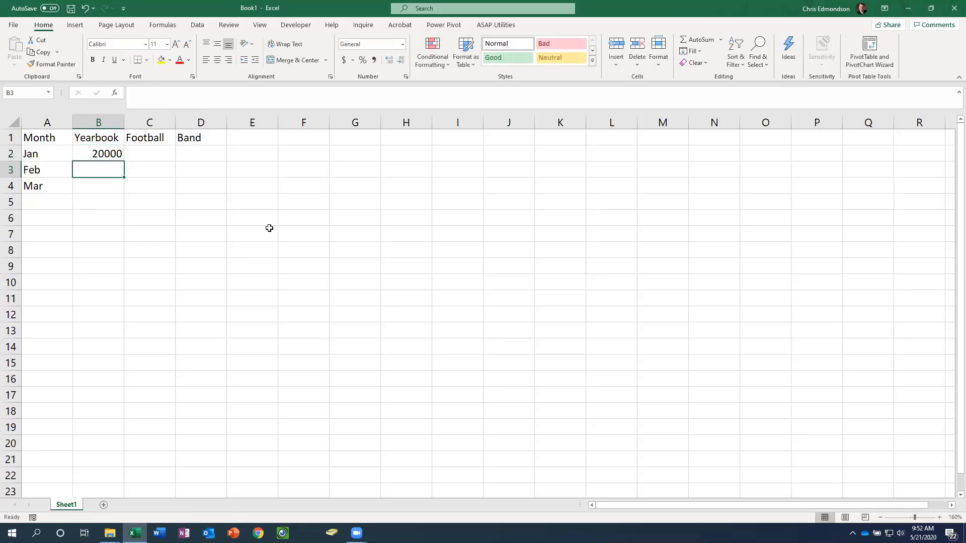
{"action": "type", "text": "3200"}
{"action": "key", "text": "Return"}
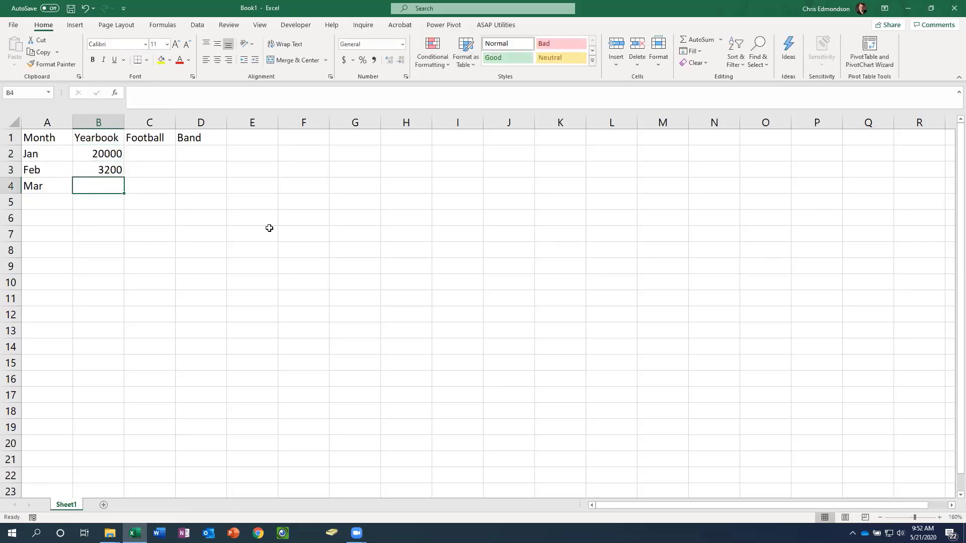
{"action": "type", "text": "8450"}
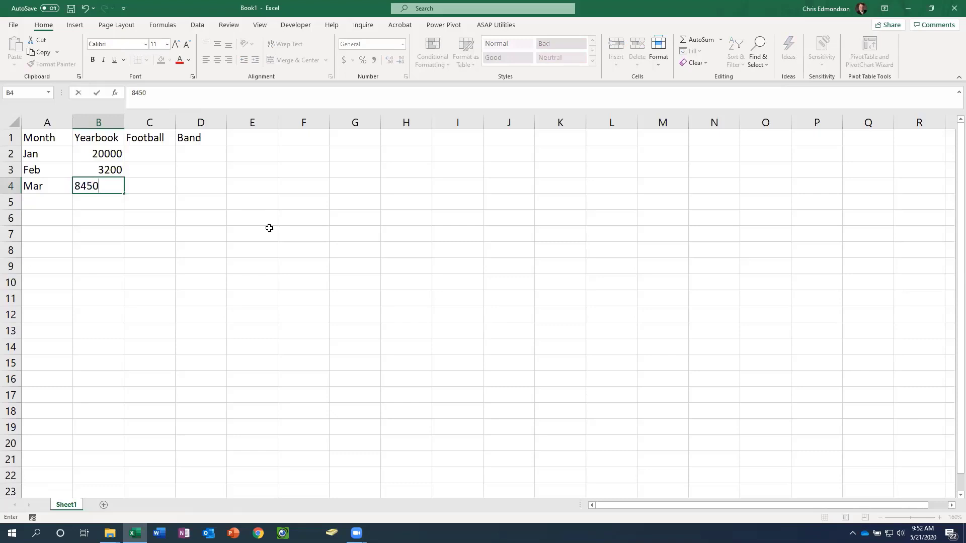
{"action": "key", "text": "Tab"}
Enter the Football amounts 10200, 11300 and 12550 for Jan to Mar in C2:C4
{"action": "key", "text": "Up"}
{"action": "key", "text": "Up"}
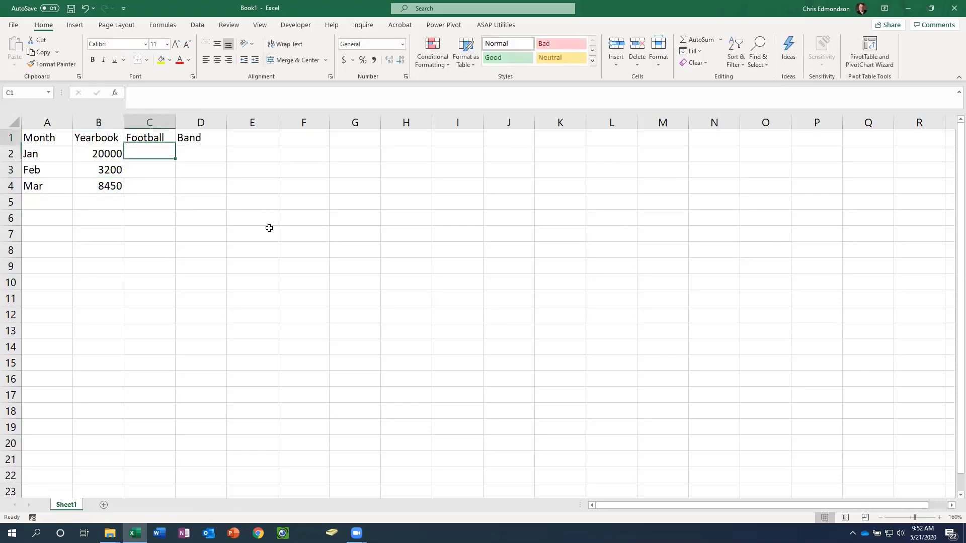
{"action": "key", "text": "Down"}
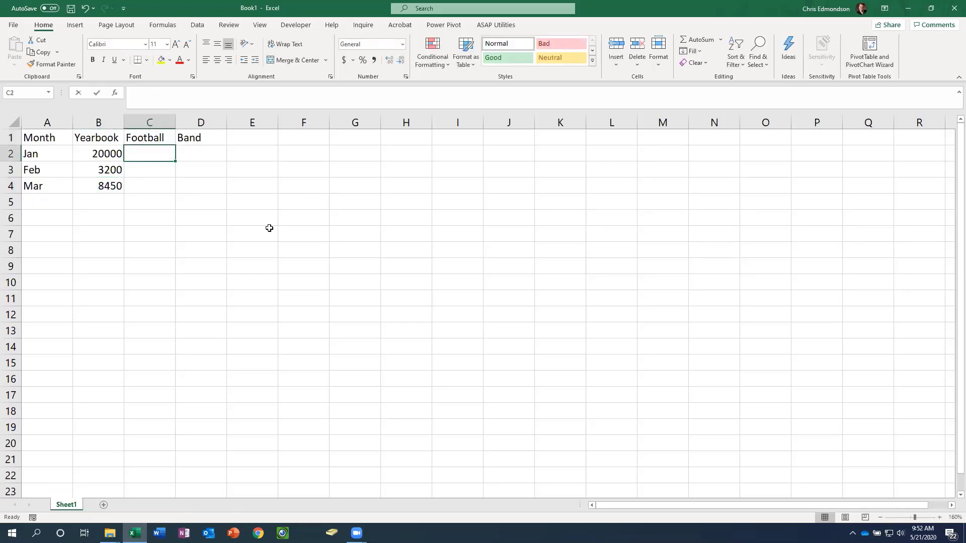
{"action": "type", "text": "10200"}
{"action": "key", "text": "Tab"}
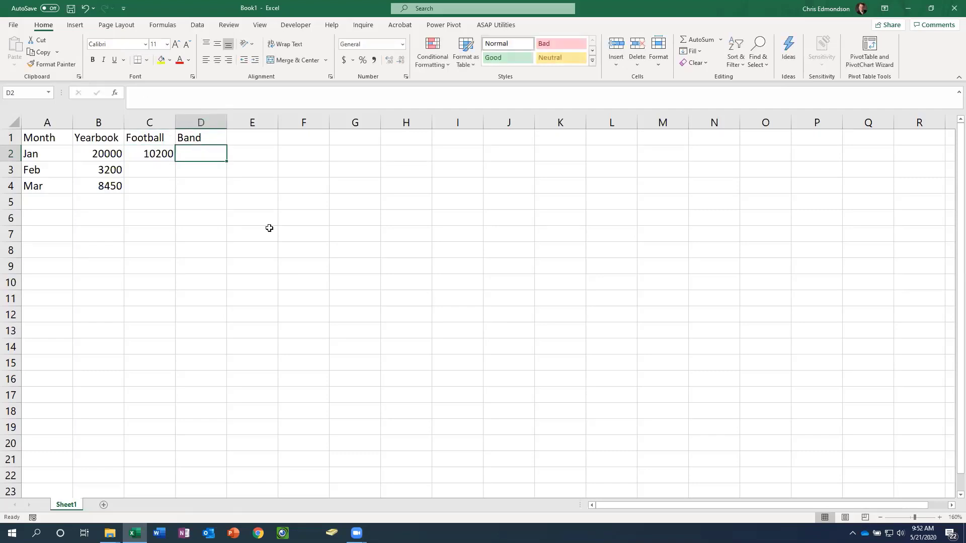
{"action": "key", "text": "Return"}
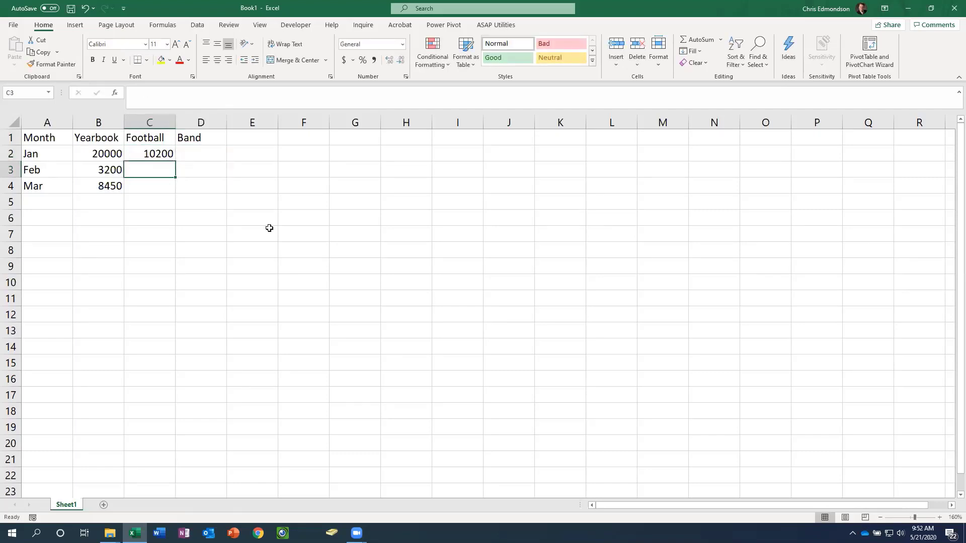
{"action": "type", "text": "11300"}
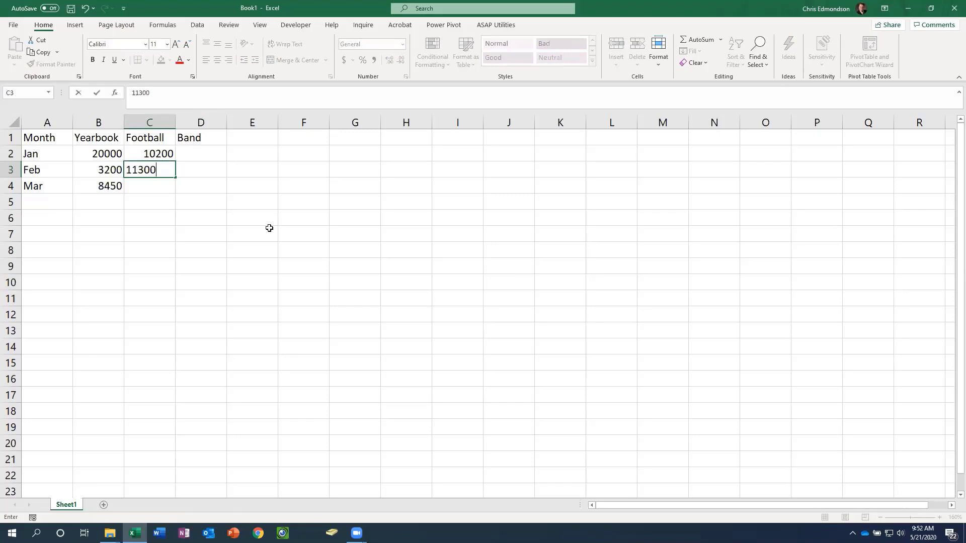
{"action": "key", "text": "Return"}
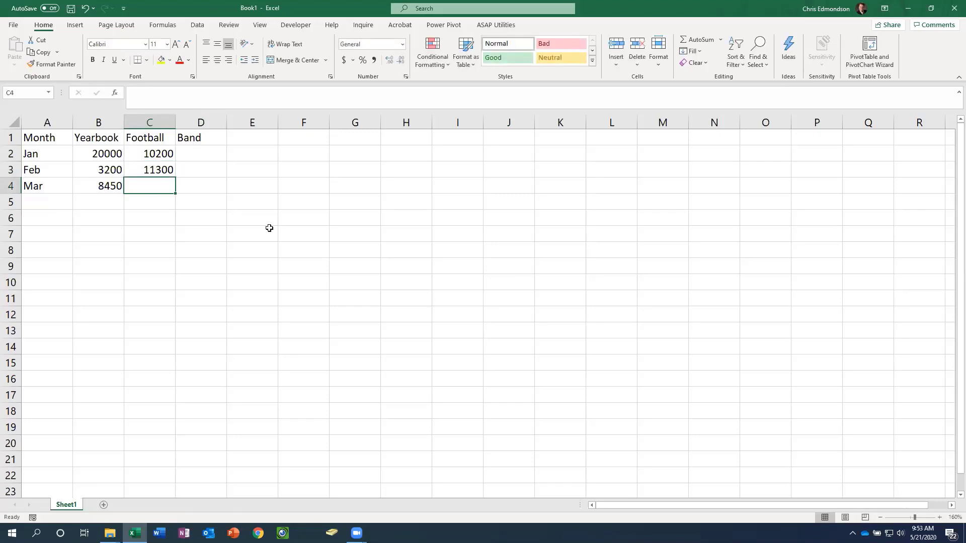
{"action": "type", "text": "12550"}
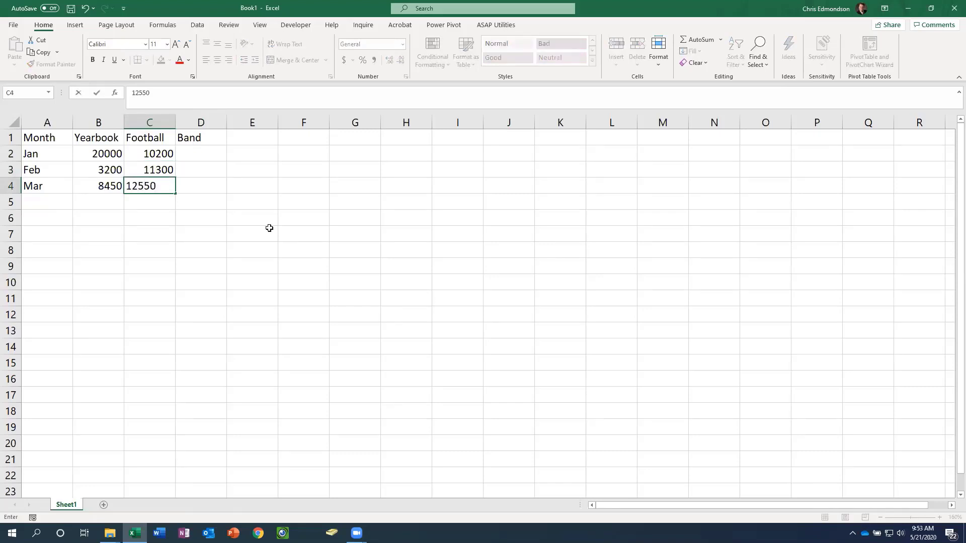
Enter the Band amounts 8250, 9800 and 3200 for Jan to Mar in D2:D4
{"action": "left_click", "coordinate": [218, 155]}
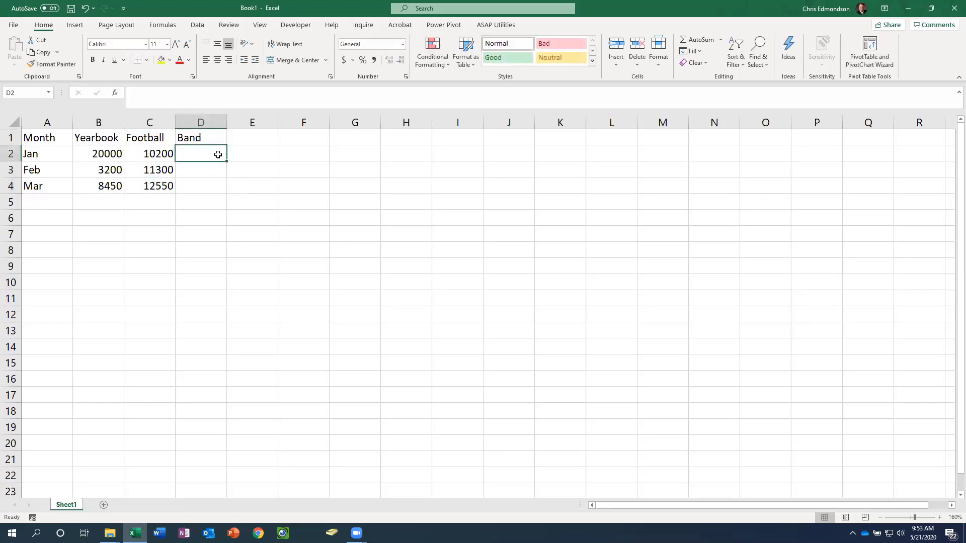
{"action": "type", "text": "8250"}
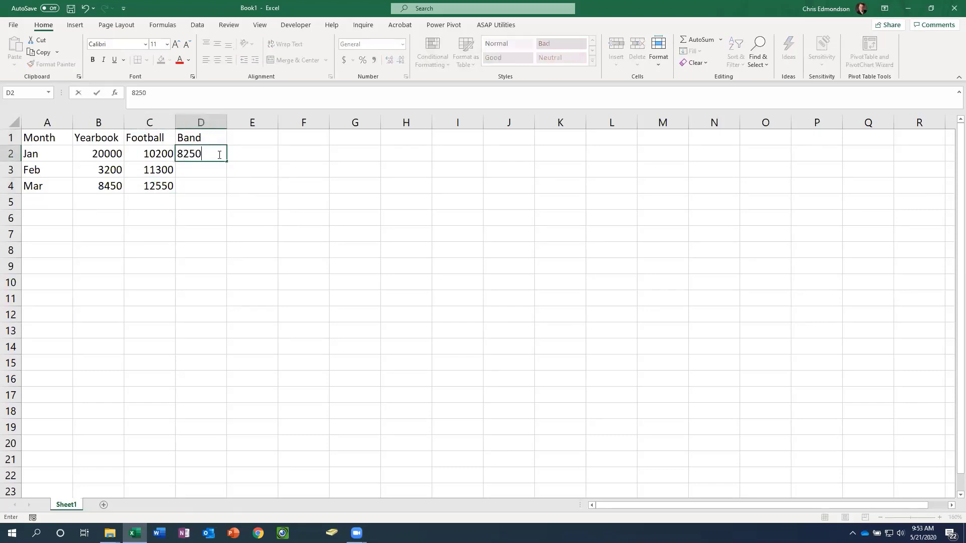
{"action": "key", "text": "Return"}
{"action": "type", "text": "9800"}
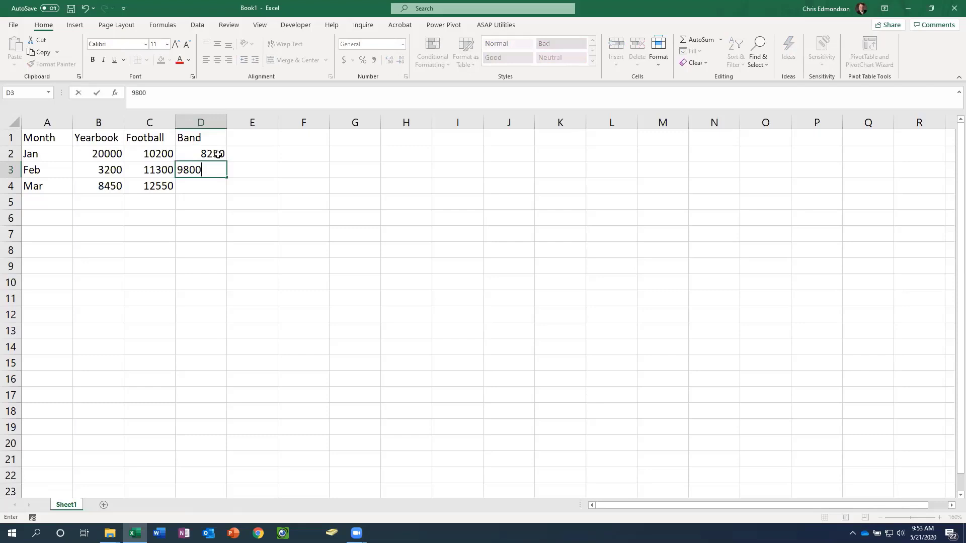
{"action": "key", "text": "Return"}
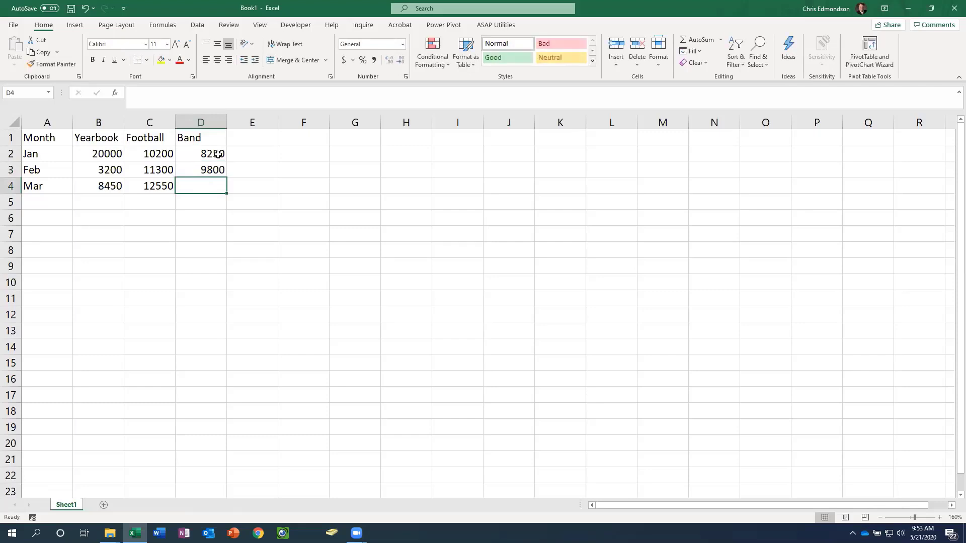
{"action": "type", "text": "3200"}
{"action": "key", "text": "Return"}
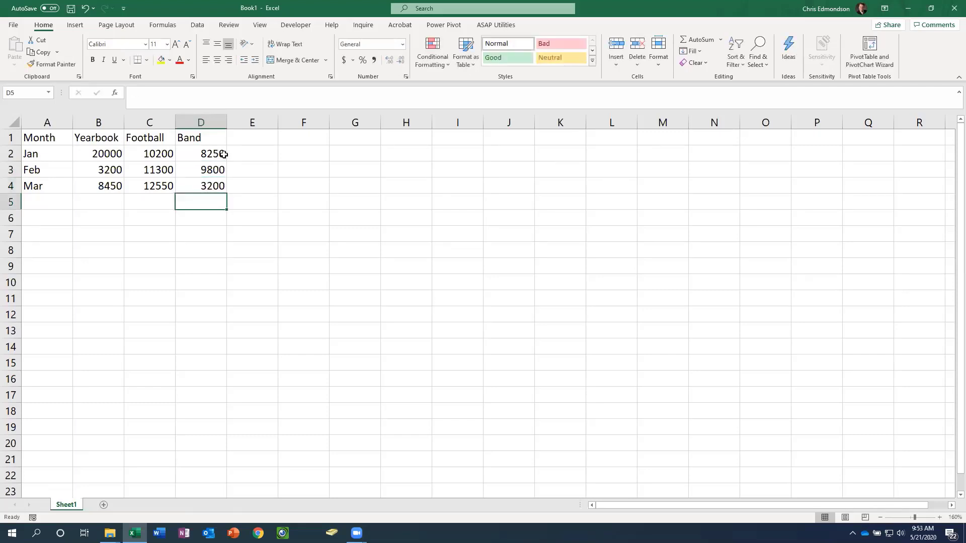
{"action": "left_click", "coordinate": [472, 280]}
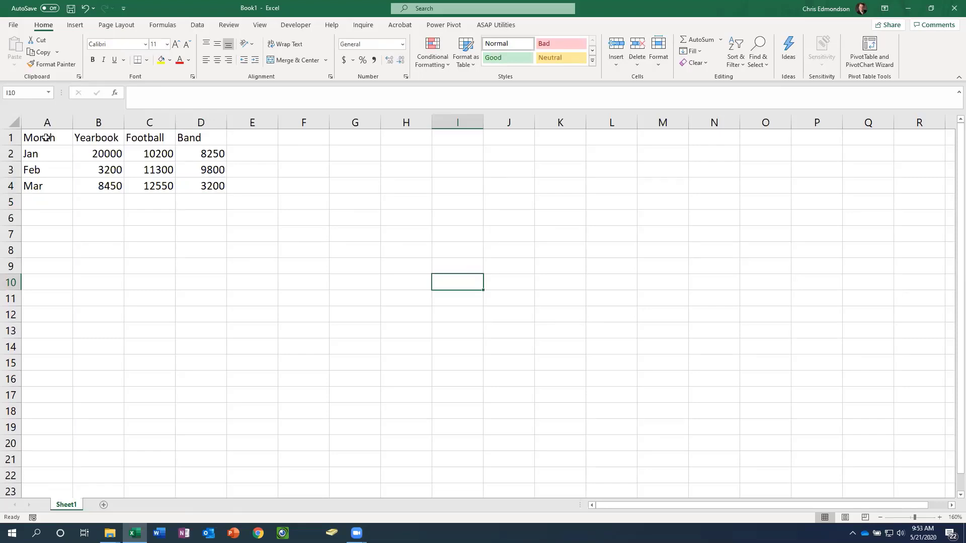
Increase the font size of the whole table A1:D4 to 14
{"action": "left_click_drag", "start_coordinate": [45, 137], "coordinate": [210, 187]}
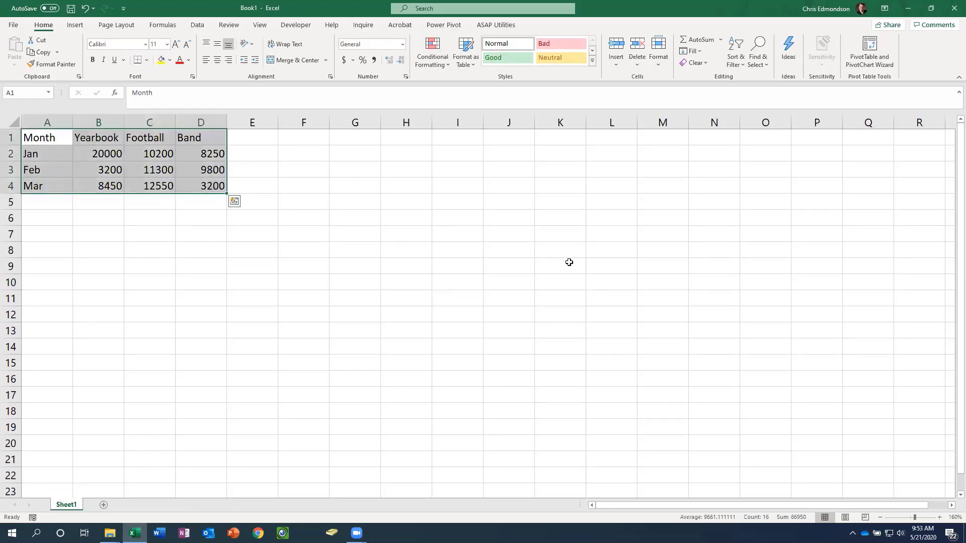
{"action": "left_click", "coordinate": [145, 44]}
{"action": "left_click", "coordinate": [176, 44]}
{"action": "left_click", "coordinate": [176, 44]}
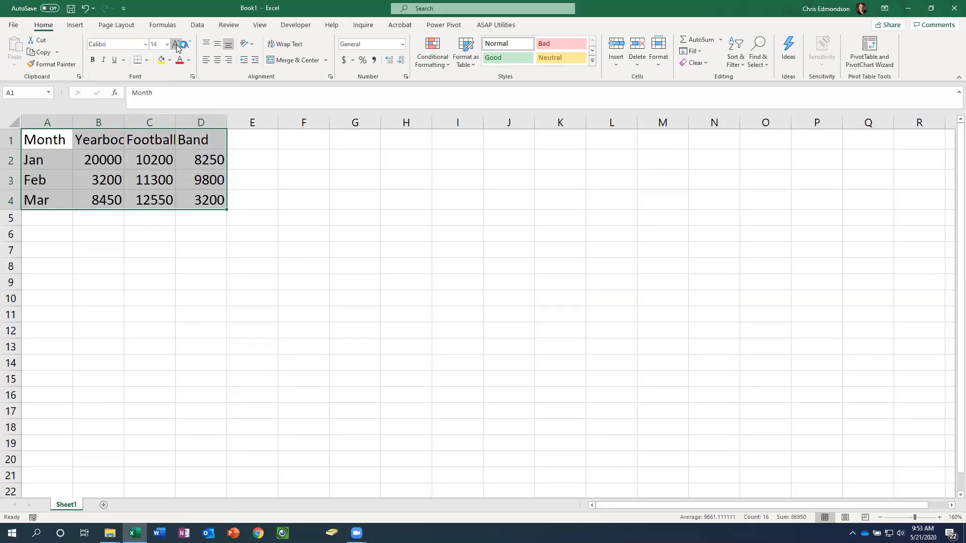
Increase the font size of the table A1:D4 to 20
{"action": "left_click", "coordinate": [176, 44]}
{"action": "left_click", "coordinate": [176, 45]}
{"action": "left_click", "coordinate": [176, 44]}
Fit all column widths to their contents so the headings in A1:D1 are fully readable
{"action": "left_click_drag", "start_coordinate": [79, 122], "coordinate": [80, 123]}
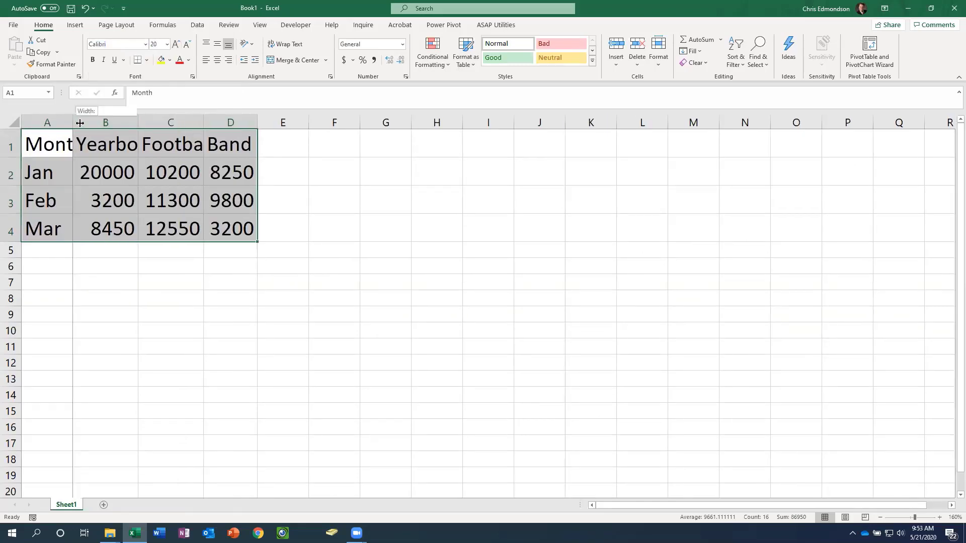
{"action": "double_click", "coordinate": [80, 123]}
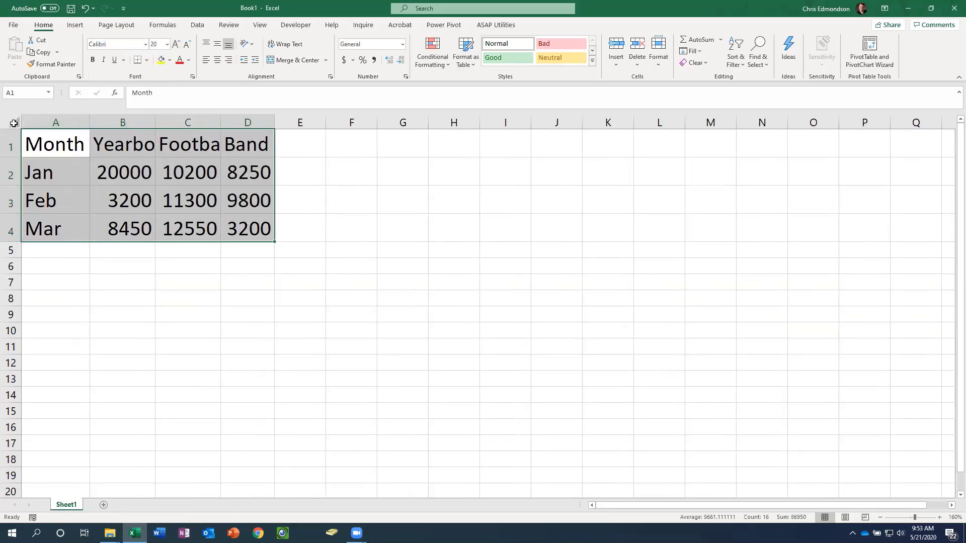
{"action": "left_click", "coordinate": [13, 122]}
{"action": "double_click", "coordinate": [155, 123]}
{"action": "left_click", "coordinate": [432, 281]}
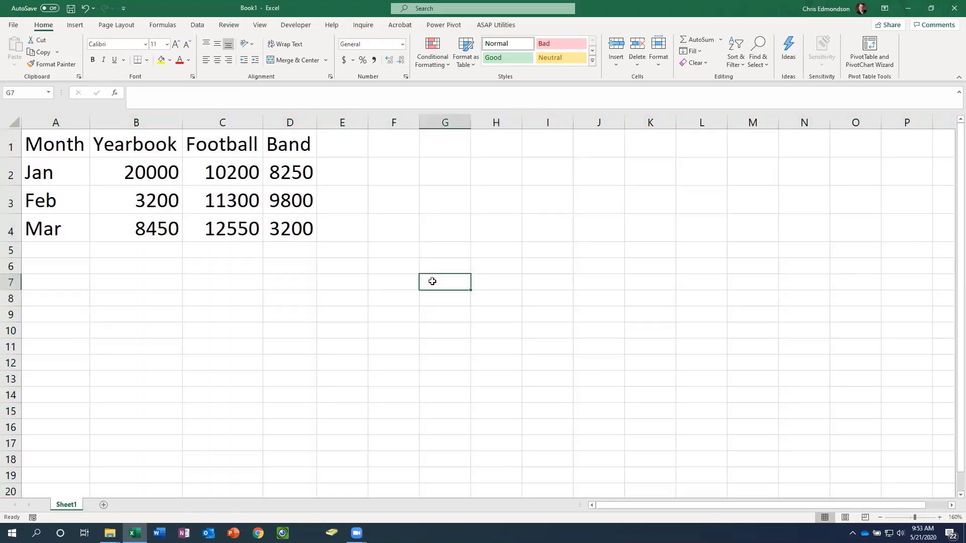
Center the contents of the table A1:D4 horizontally
{"action": "left_click_drag", "start_coordinate": [71, 150], "coordinate": [300, 245]}
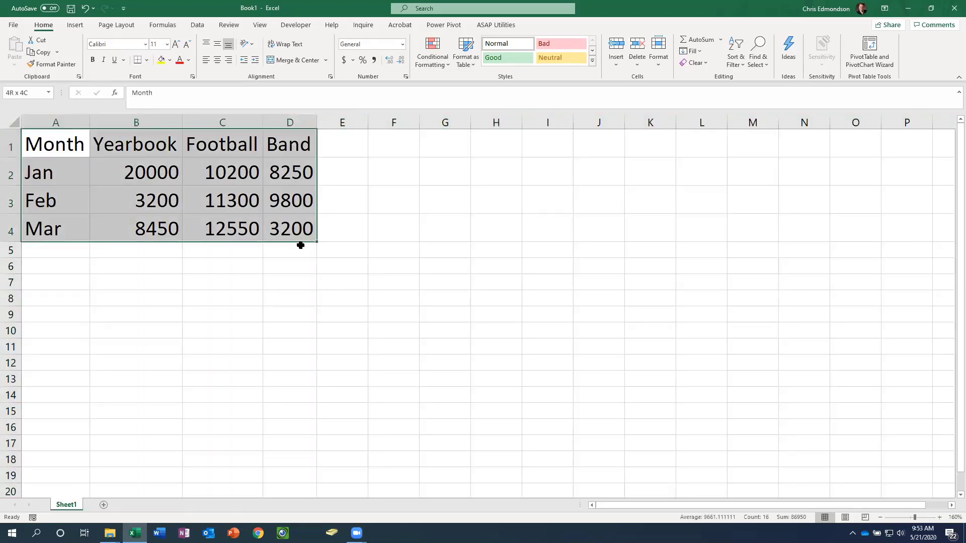
{"action": "left_click", "coordinate": [217, 60]}
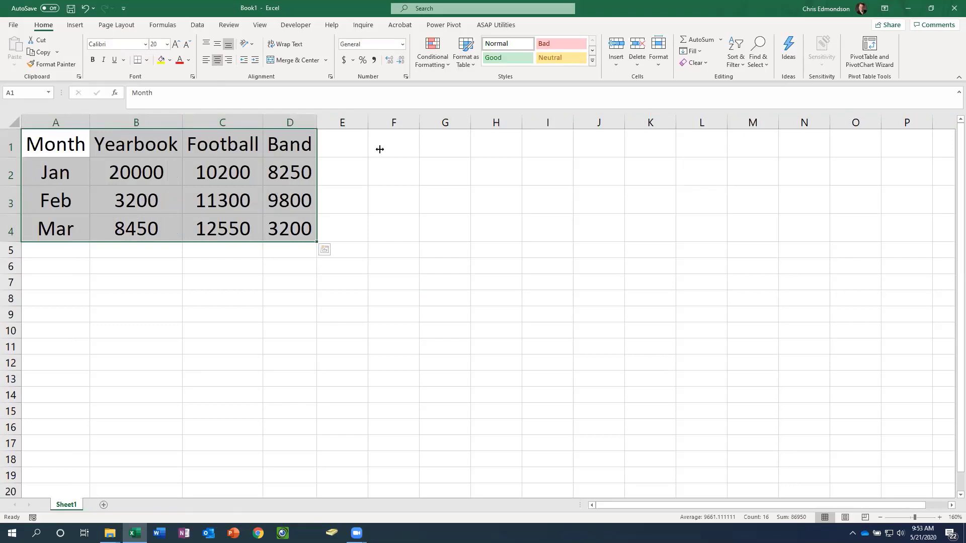
{"action": "left_click", "coordinate": [458, 249]}
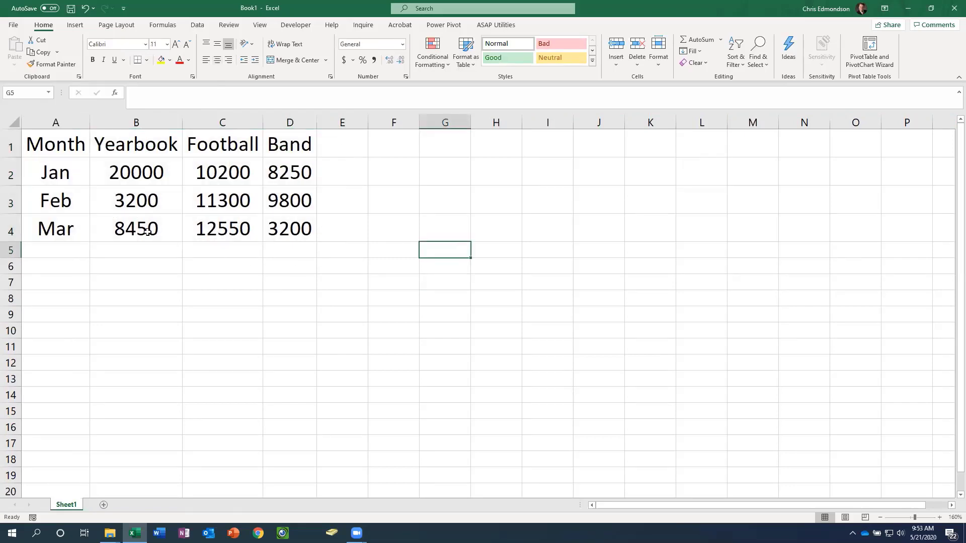
Apply All Borders to the table A1:D4
{"action": "left_click_drag", "start_coordinate": [61, 145], "coordinate": [285, 225]}
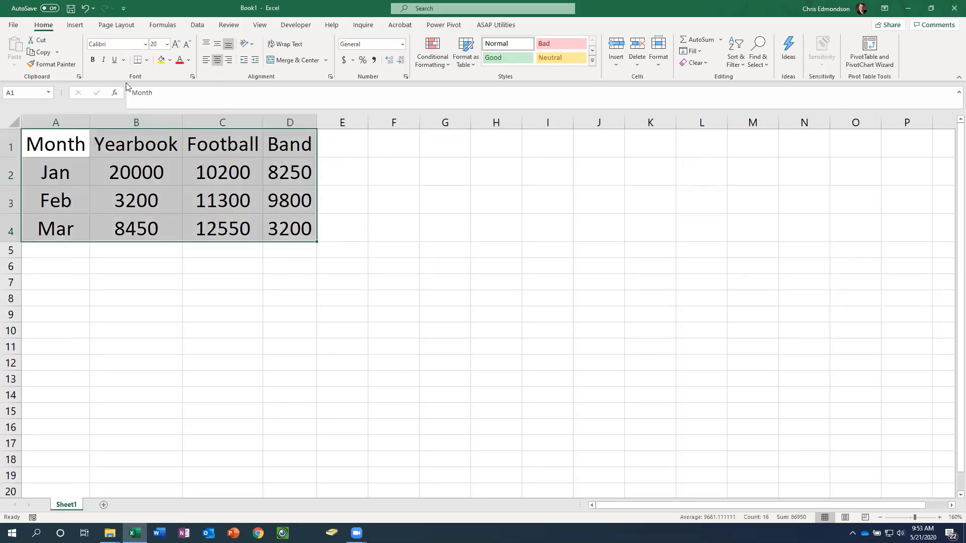
{"action": "left_click", "coordinate": [146, 59]}
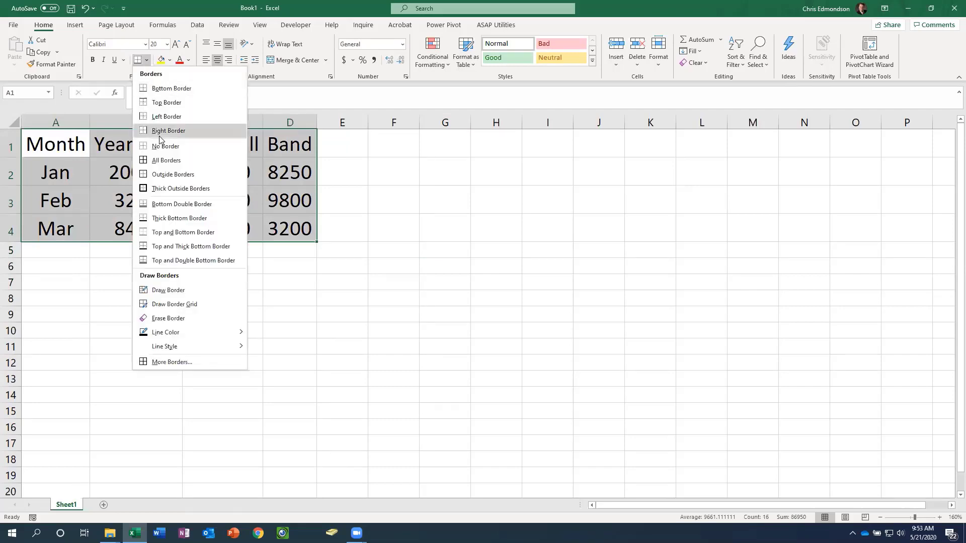
{"action": "key", "text": "Return"}
{"action": "left_click", "coordinate": [345, 267]}
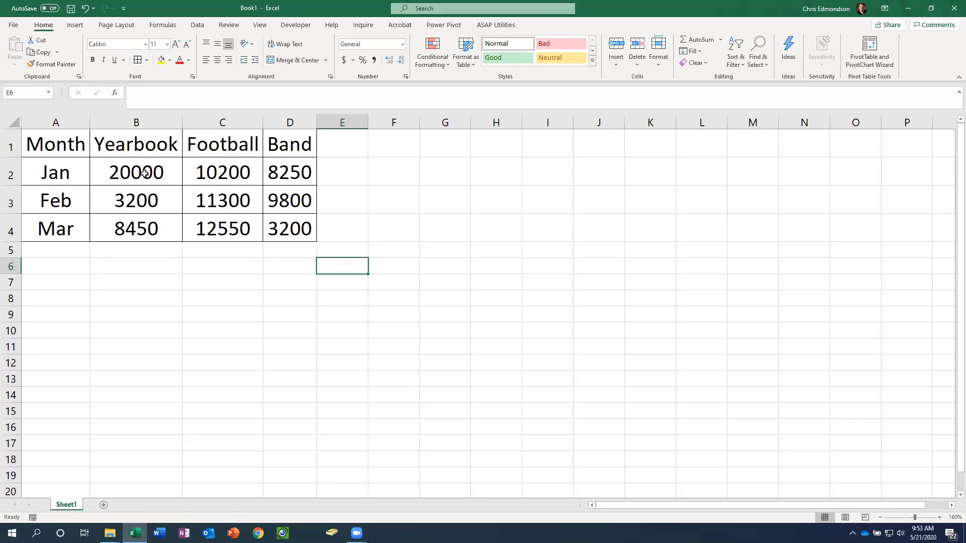
Format the amounts in B2:D4 with the Accounting number format, including dollar signs and two decimals
{"action": "left_click_drag", "start_coordinate": [145, 173], "coordinate": [274, 225]}
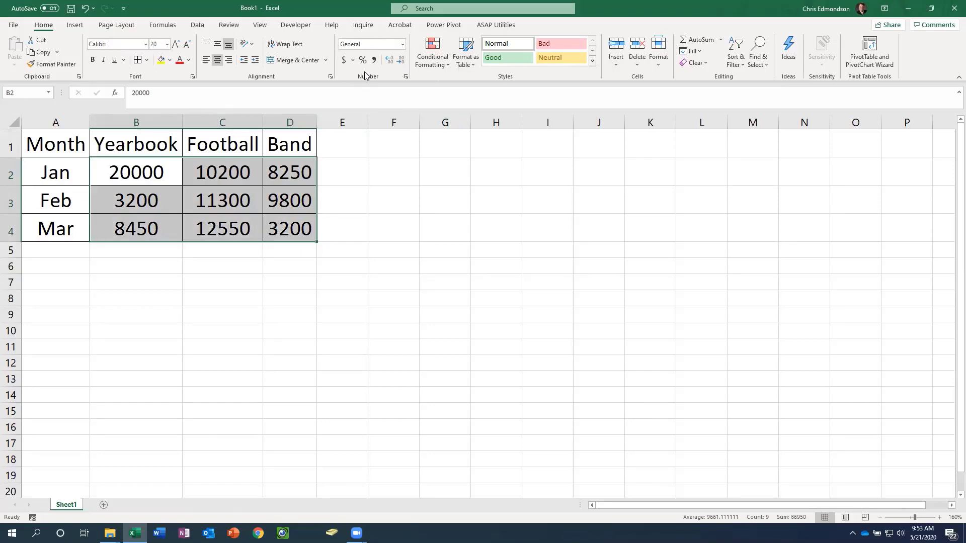
{"action": "left_click", "coordinate": [402, 44]}
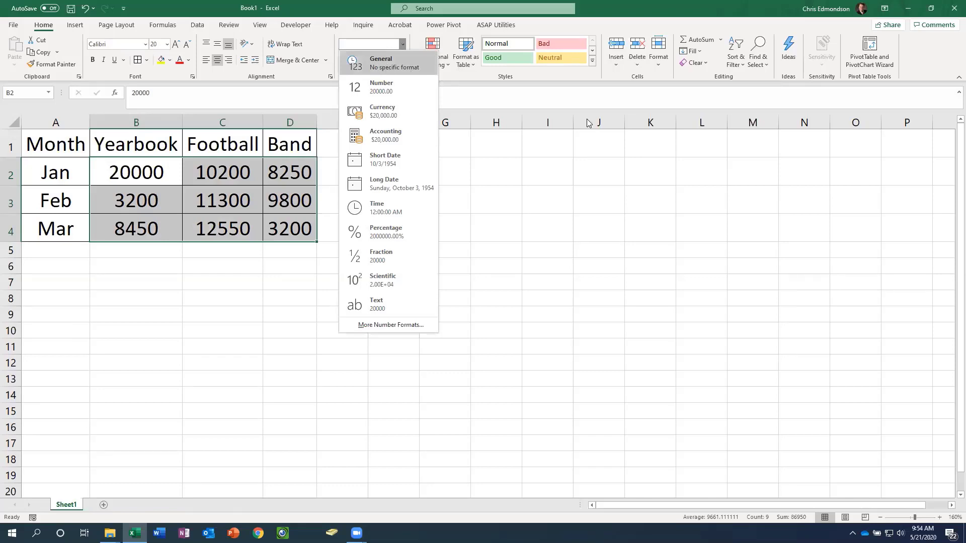
{"action": "left_click", "coordinate": [545, 189]}
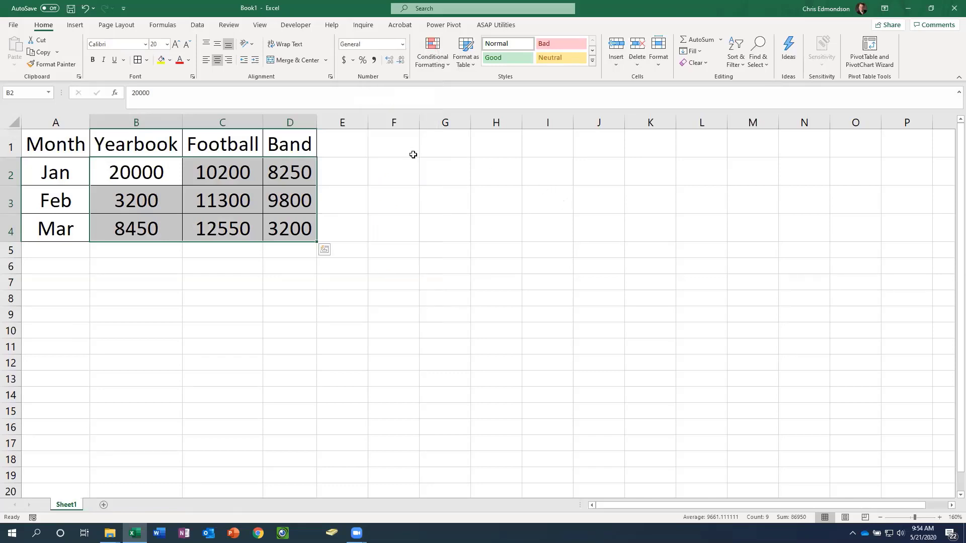
{"action": "left_click", "coordinate": [344, 61]}
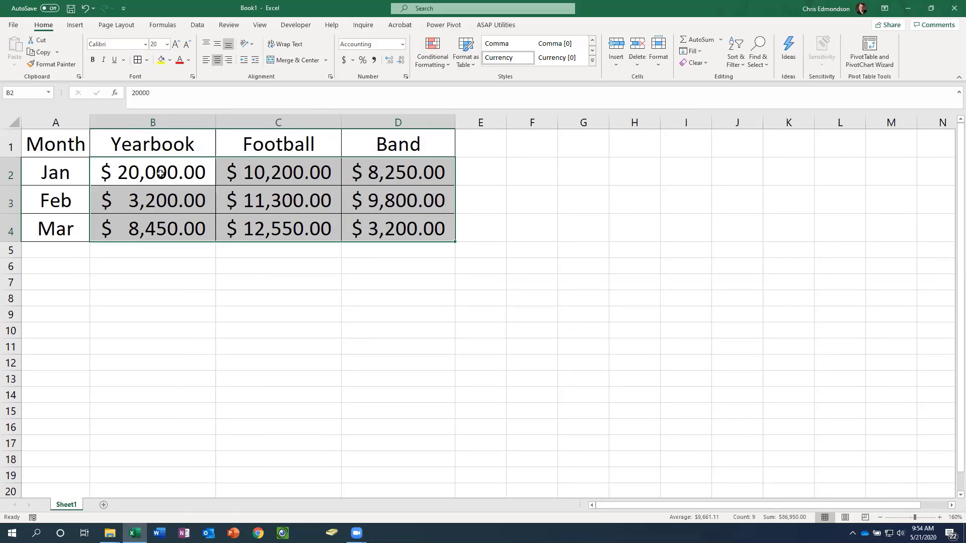
{"action": "left_click", "coordinate": [375, 61]}
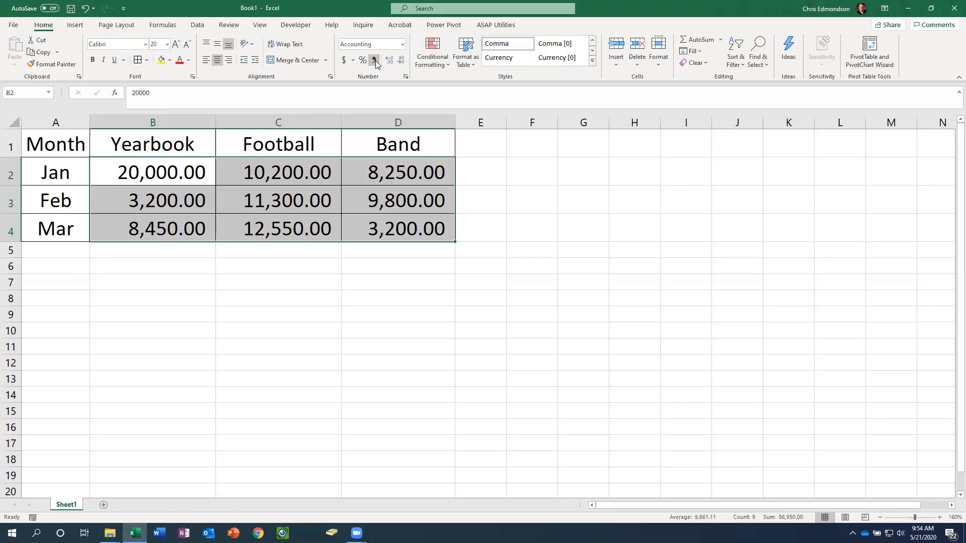
{"action": "left_click", "coordinate": [343, 63]}
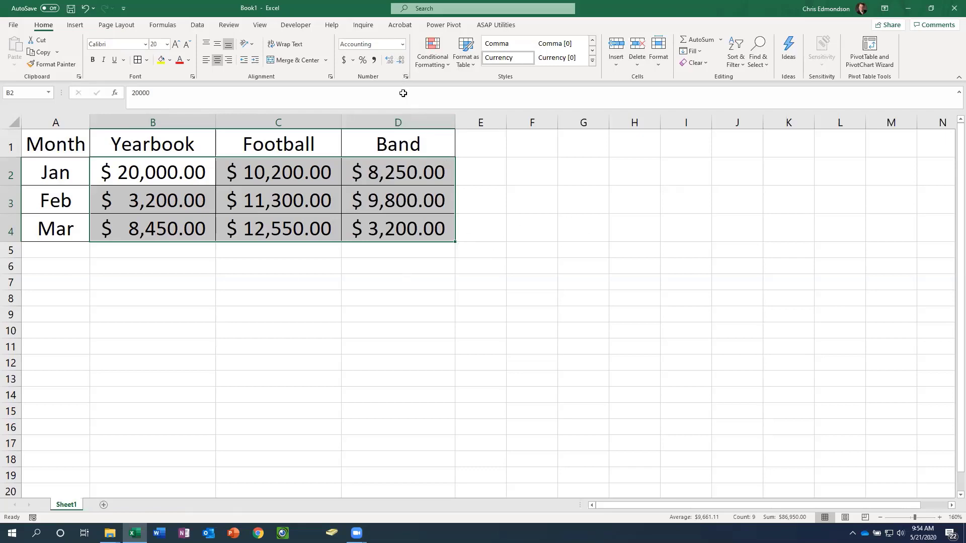
{"action": "left_click", "coordinate": [532, 204]}
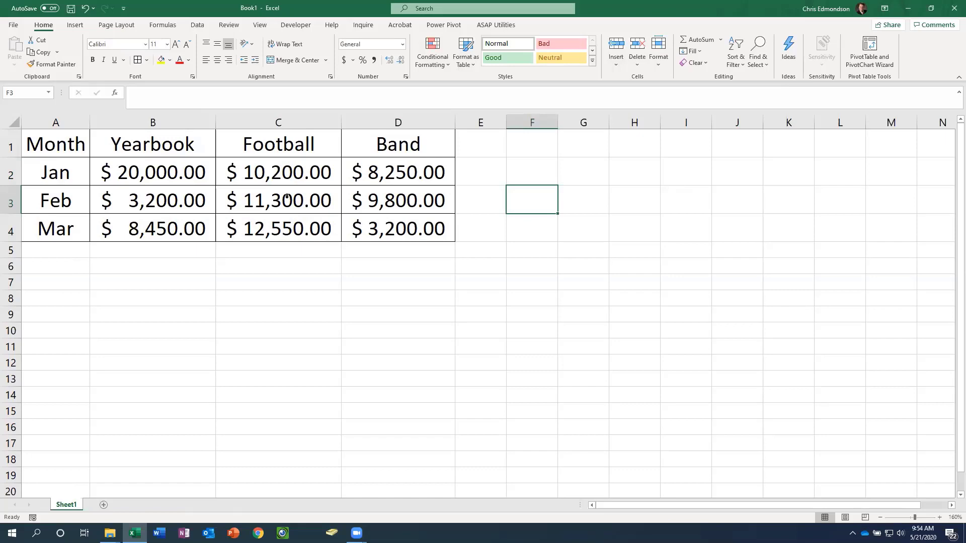
Open the recommended charts for the table A1:D4 and move the dialog clear of the data
{"action": "left_click", "coordinate": [75, 26]}
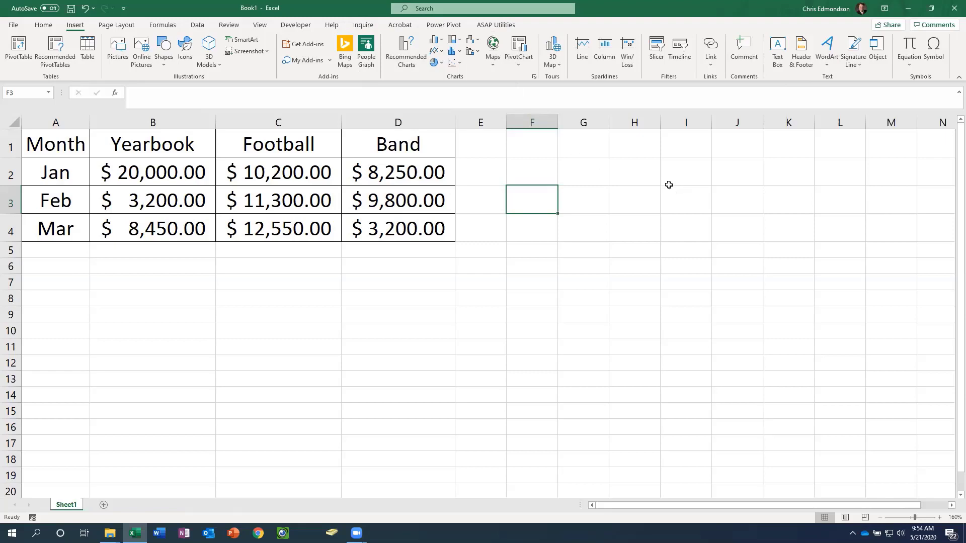
{"action": "left_click_drag", "start_coordinate": [55, 140], "coordinate": [388, 230]}
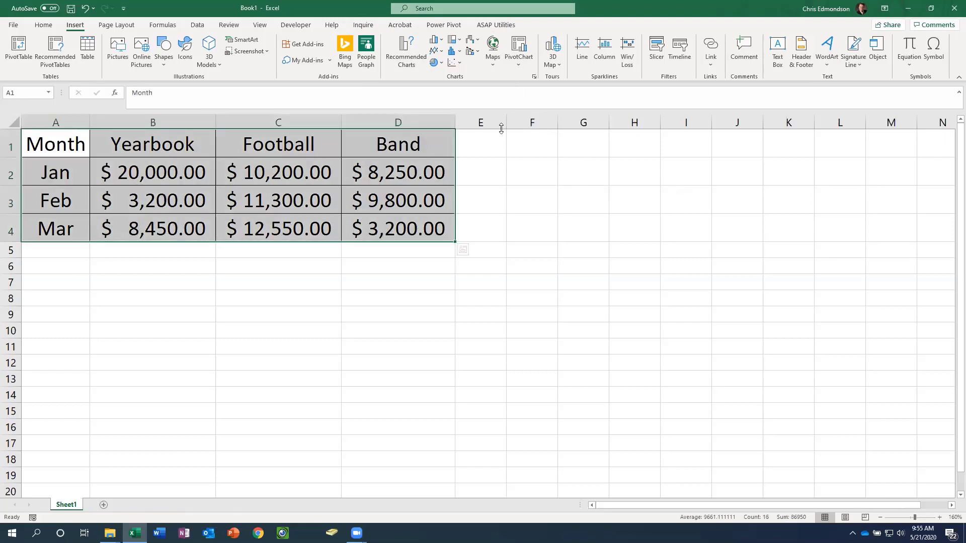
{"action": "left_click", "coordinate": [403, 52]}
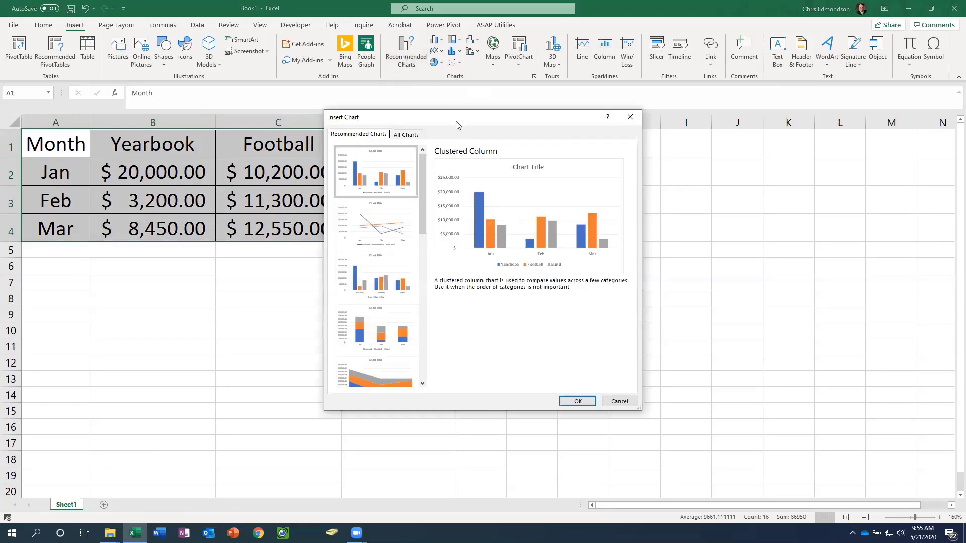
{"action": "left_click_drag", "start_coordinate": [457, 123], "coordinate": [713, 75]}
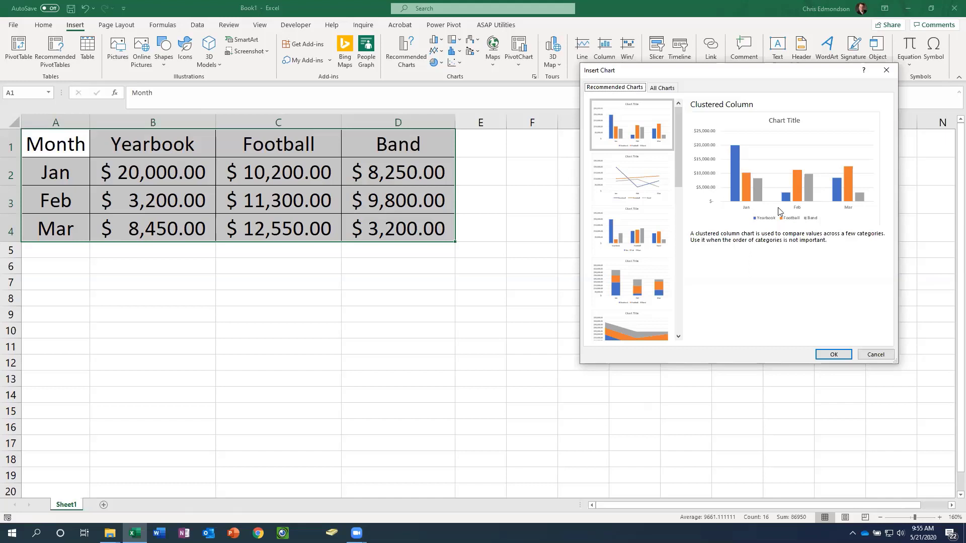
Preview the recommended line, clustered column by group, stacked column, stacked area and clustered bar charts
{"action": "left_click", "coordinate": [633, 196]}
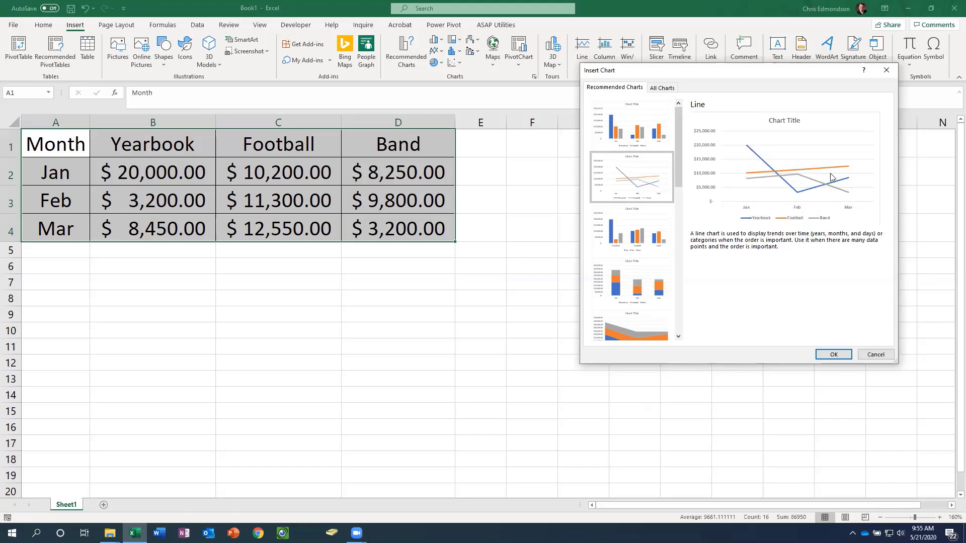
{"action": "left_click", "coordinate": [628, 238]}
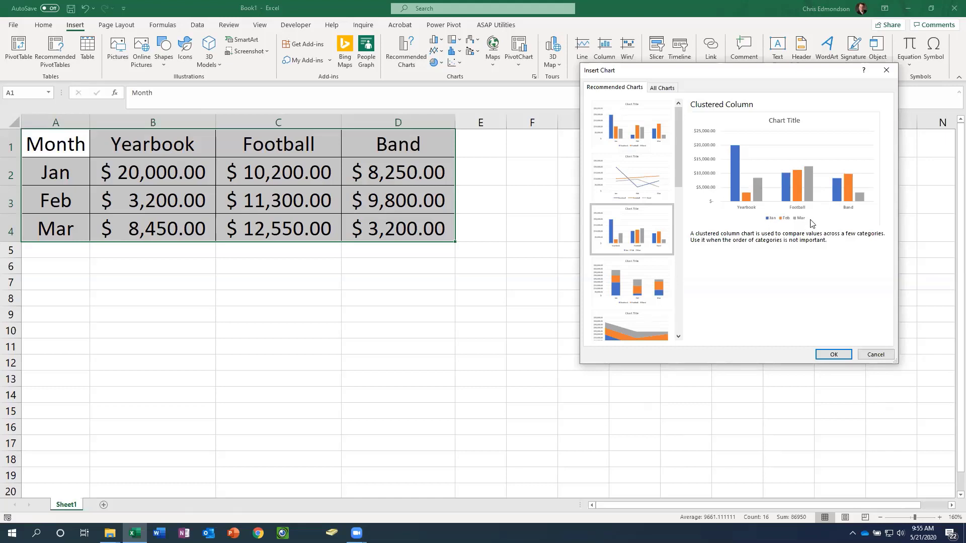
{"action": "left_click", "coordinate": [628, 295]}
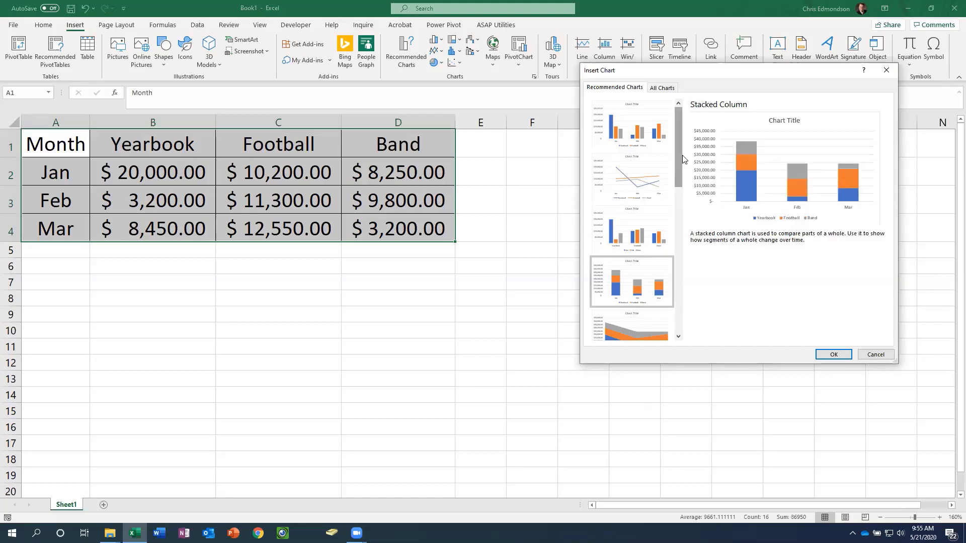
{"action": "left_click_drag", "start_coordinate": [675, 164], "coordinate": [677, 237]}
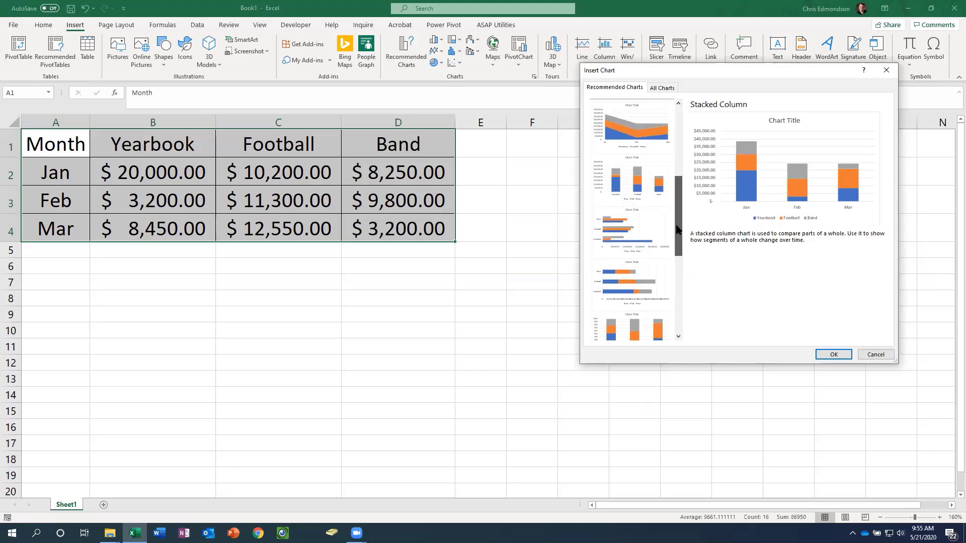
{"action": "left_click", "coordinate": [638, 142]}
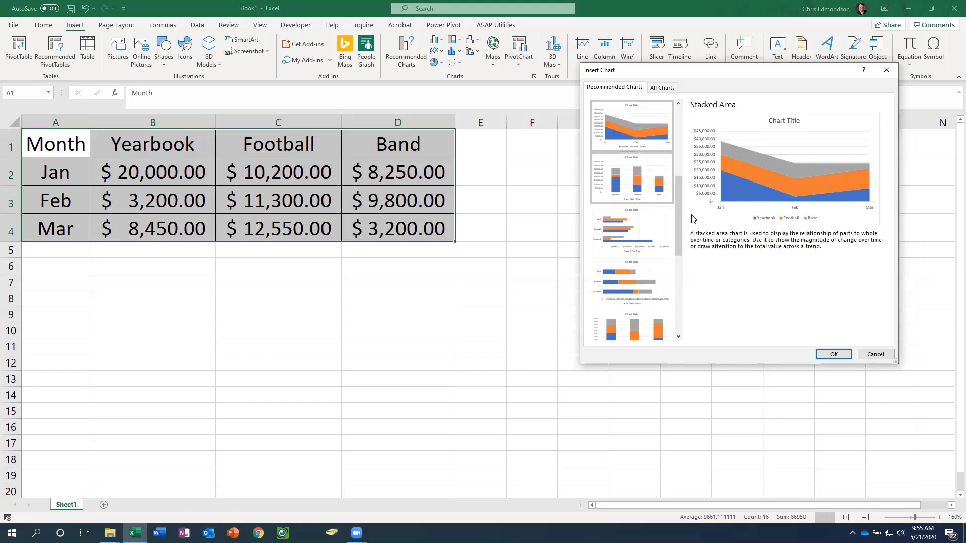
{"action": "left_click", "coordinate": [639, 234]}
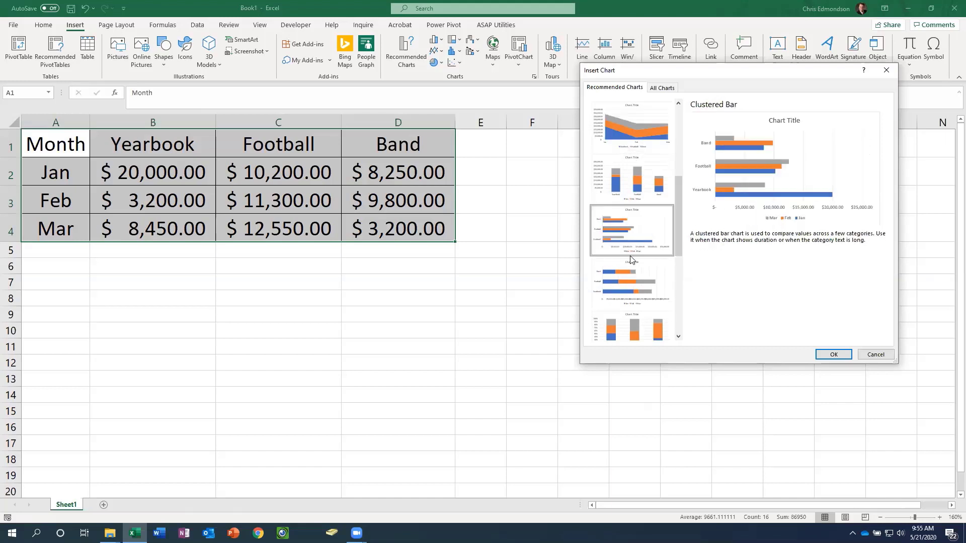
{"action": "scroll", "coordinate": [630, 259], "scroll_direction": "up", "scroll_amount": 5}
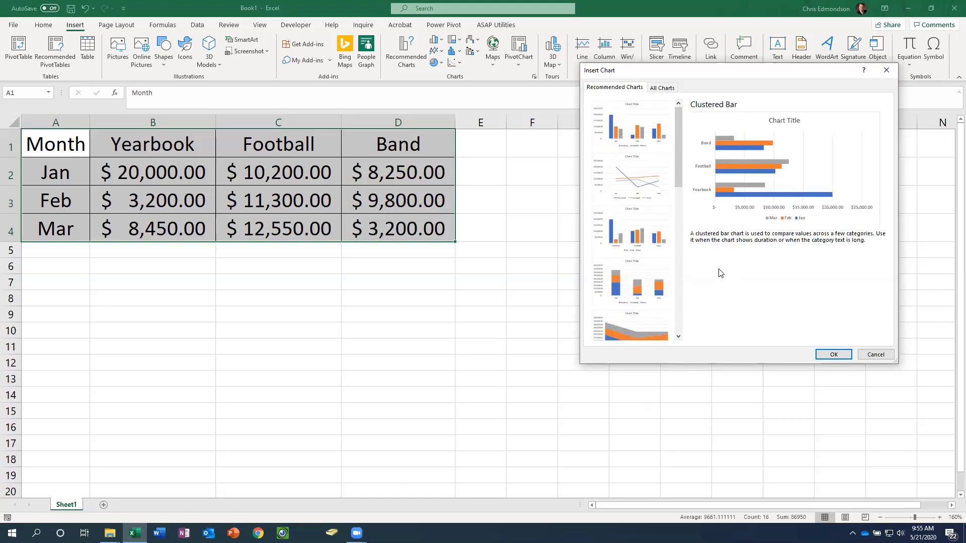
Insert the recommended clustered column chart that groups Yearbook, Football and Band by month
{"action": "left_click", "coordinate": [633, 139]}
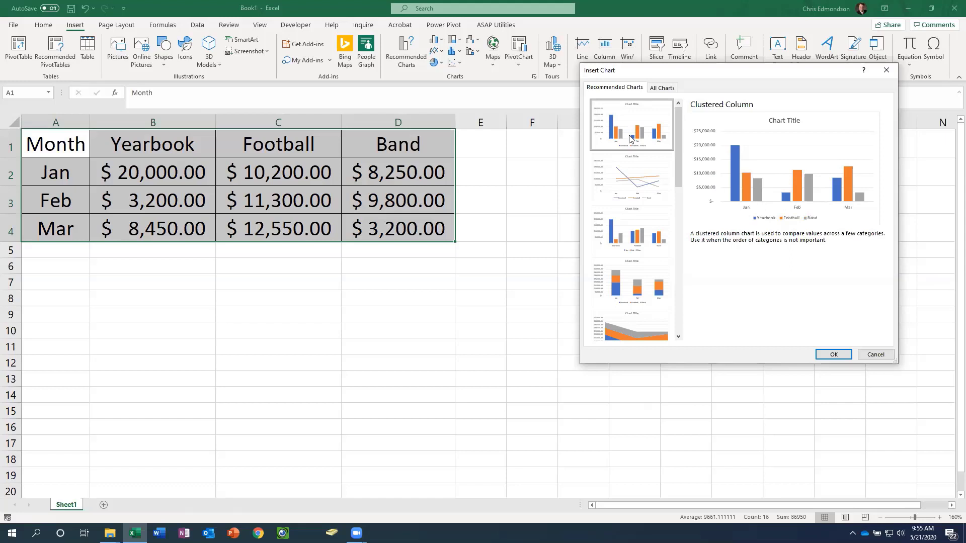
{"action": "double_click", "coordinate": [630, 138]}
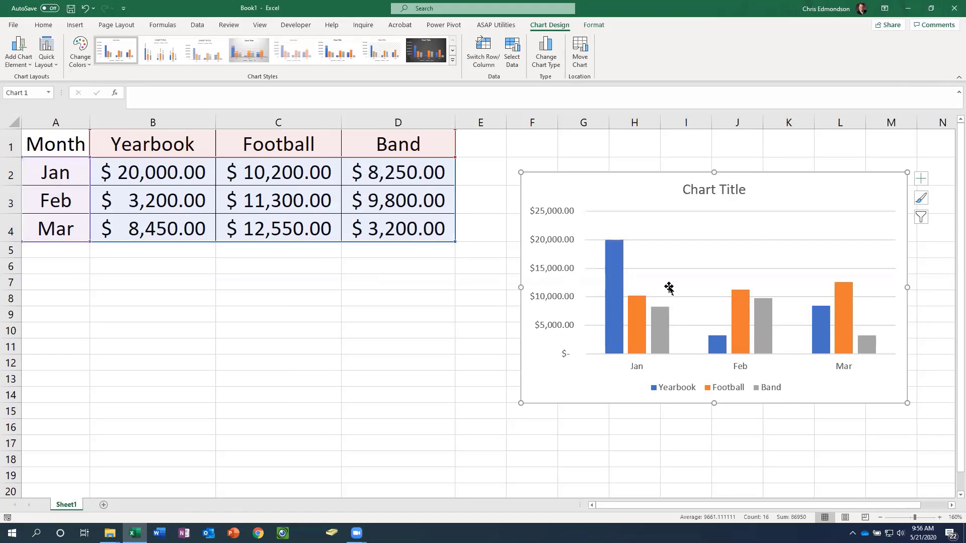
Replace the chart's placeholder title with "Money Collected"
{"action": "left_click", "coordinate": [732, 194]}
{"action": "left_click", "coordinate": [749, 189]}
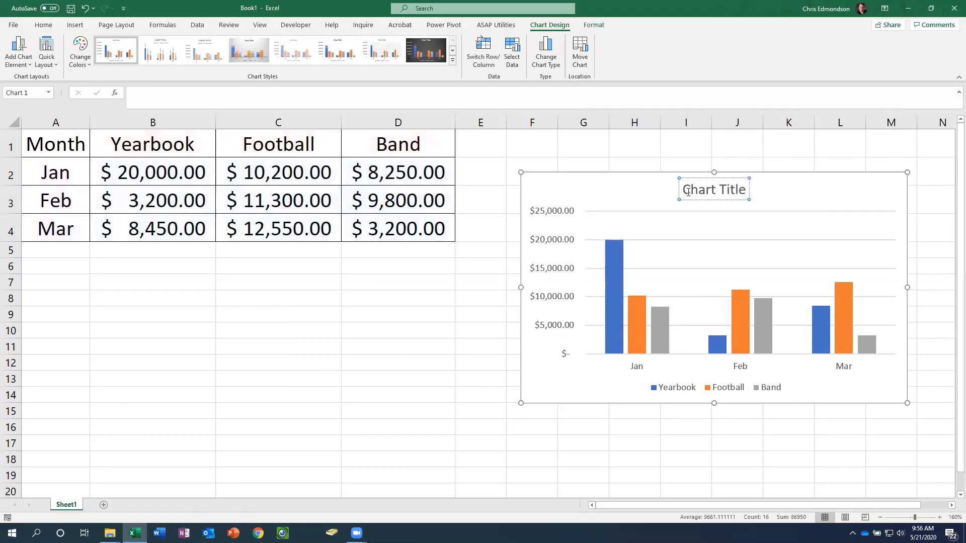
{"action": "left_click_drag", "start_coordinate": [747, 191], "coordinate": [681, 190]}
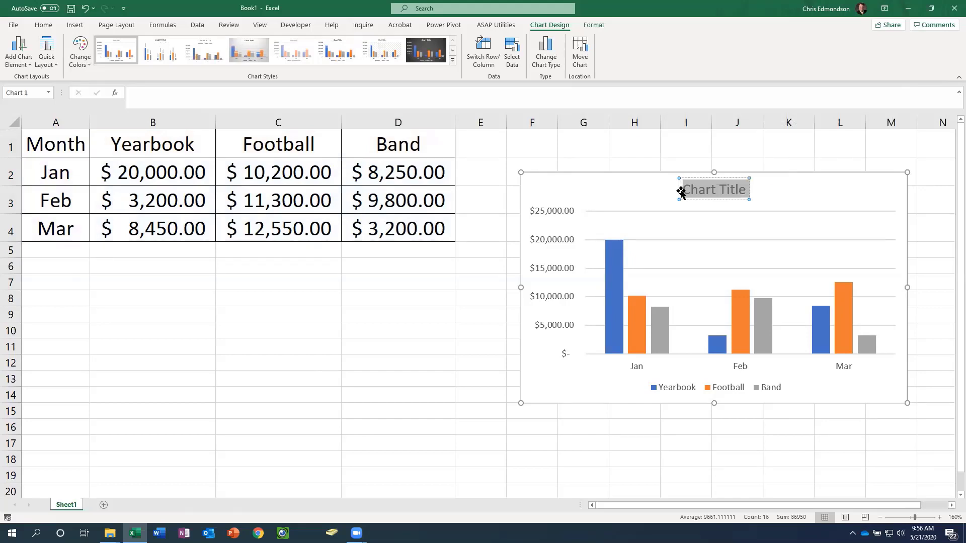
{"action": "type", "text": "Money Collect"}
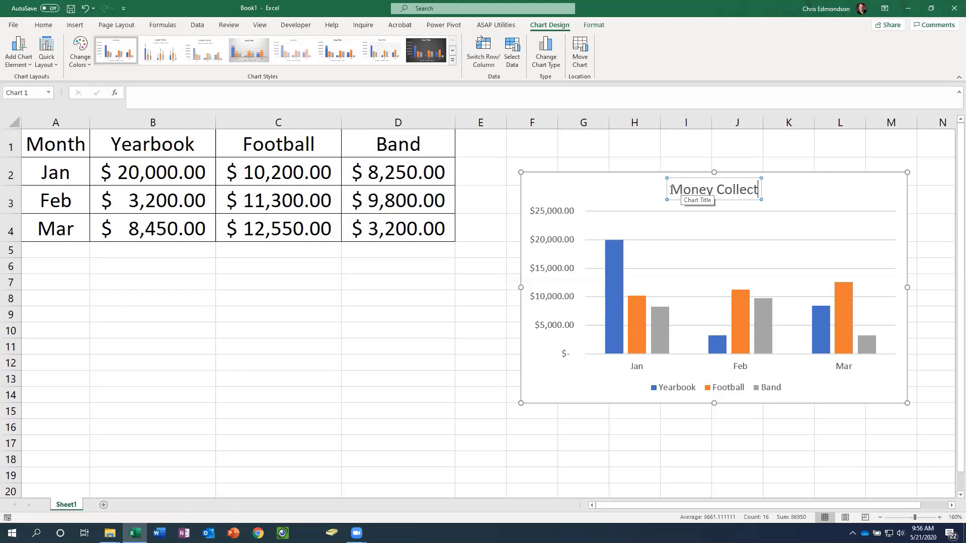
{"action": "type", "text": "ed"}
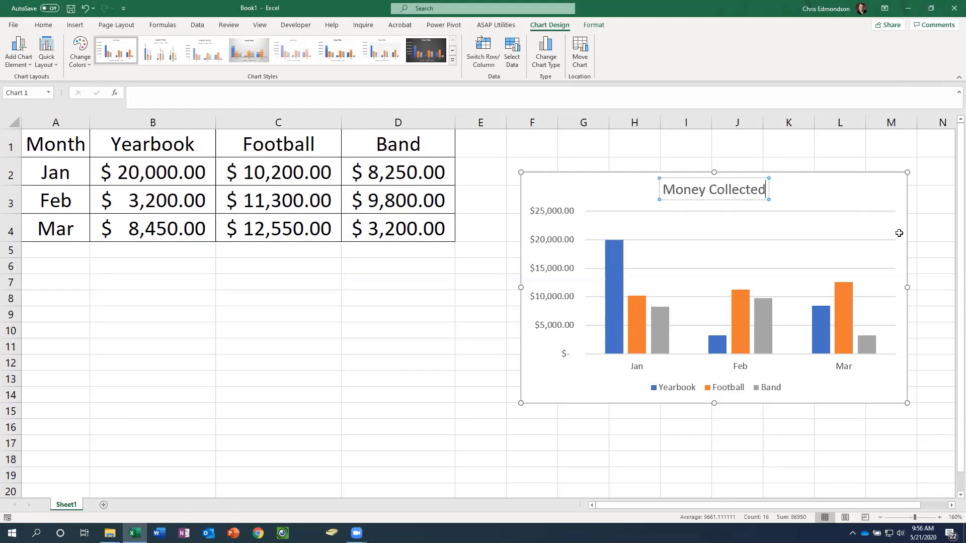
{"action": "left_click", "coordinate": [923, 230]}
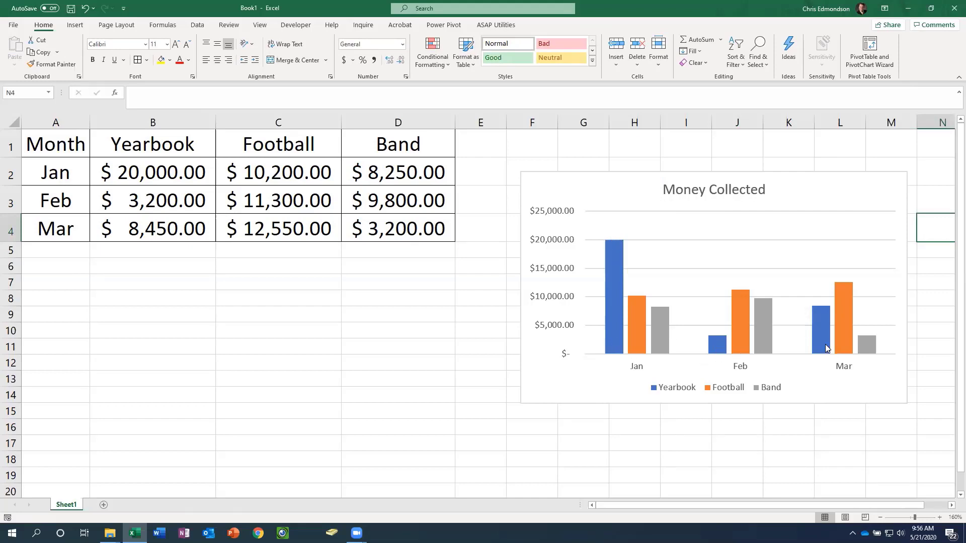
{"action": "mouse_move", "coordinate": [825, 343]}
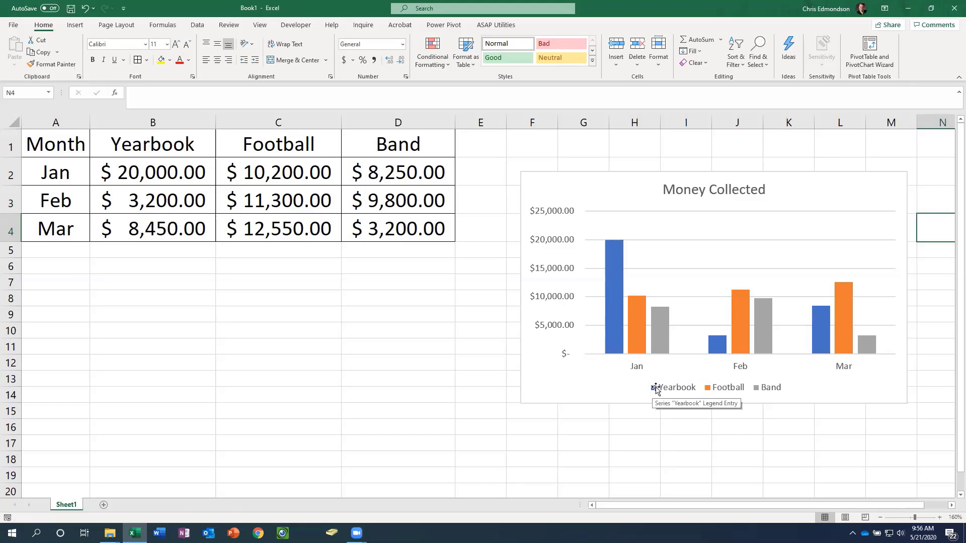
Apply the chart style with translucent outlined columns and data labels above them to the Money Collected chart
{"action": "double_click", "coordinate": [615, 309]}
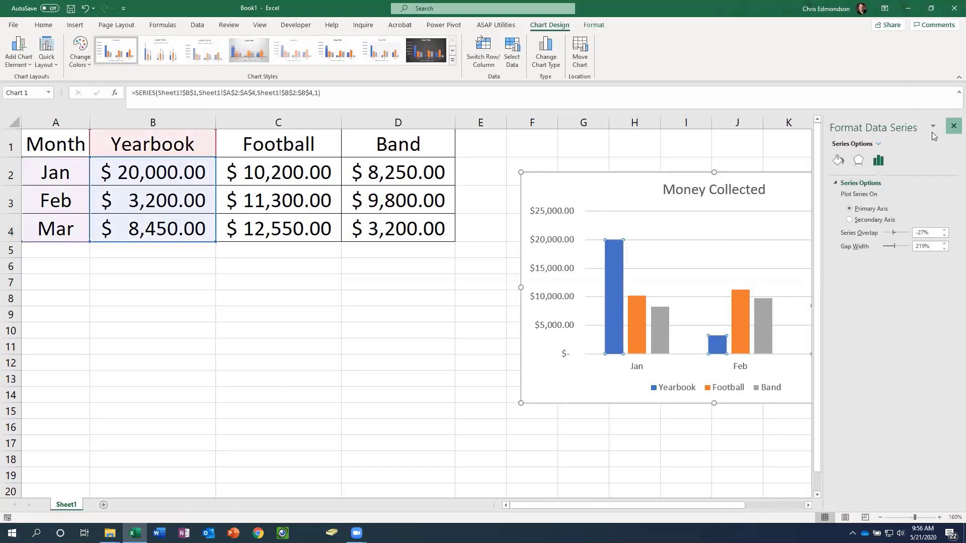
{"action": "left_click", "coordinate": [953, 125]}
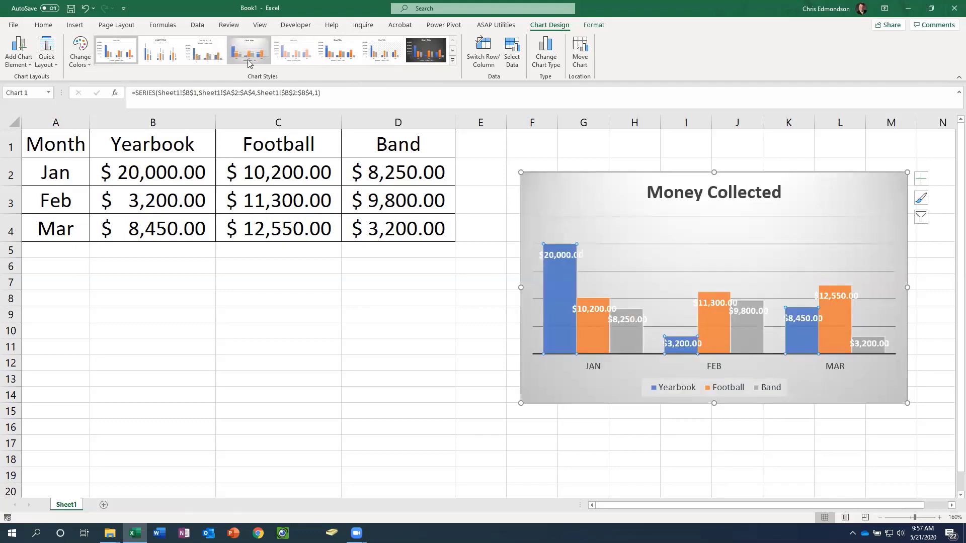
{"action": "left_click", "coordinate": [293, 50]}
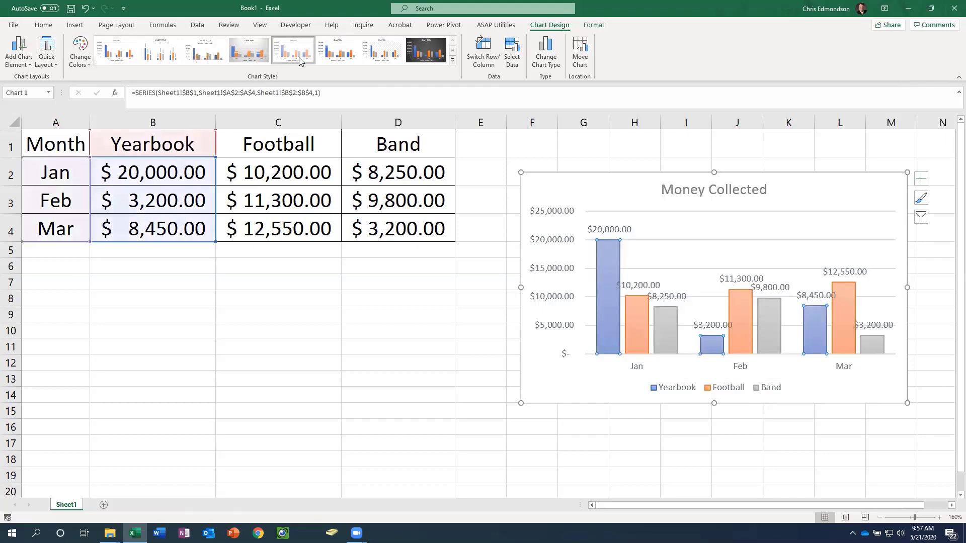
{"action": "left_click", "coordinate": [324, 445]}
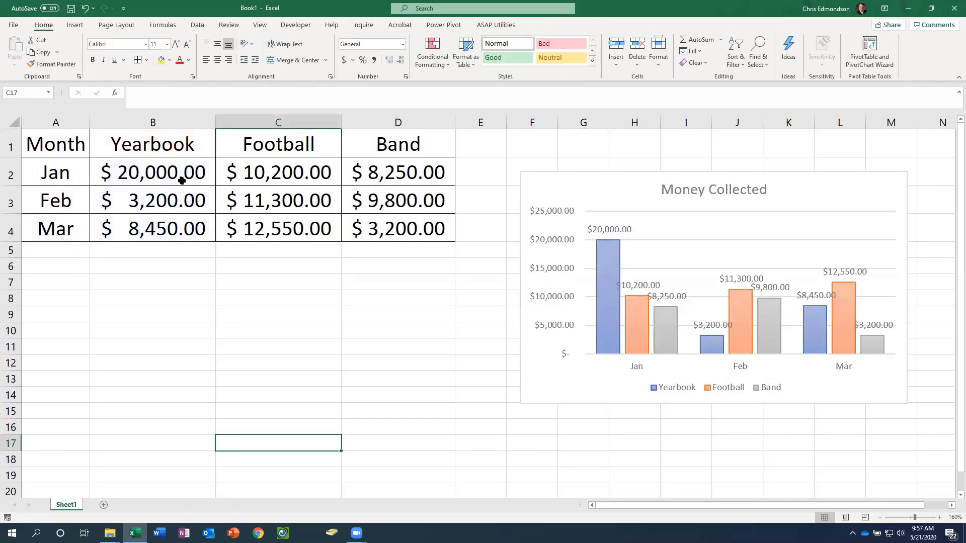
Set the January Yearbook amount in B2 to 10000
{"action": "left_click", "coordinate": [160, 173]}
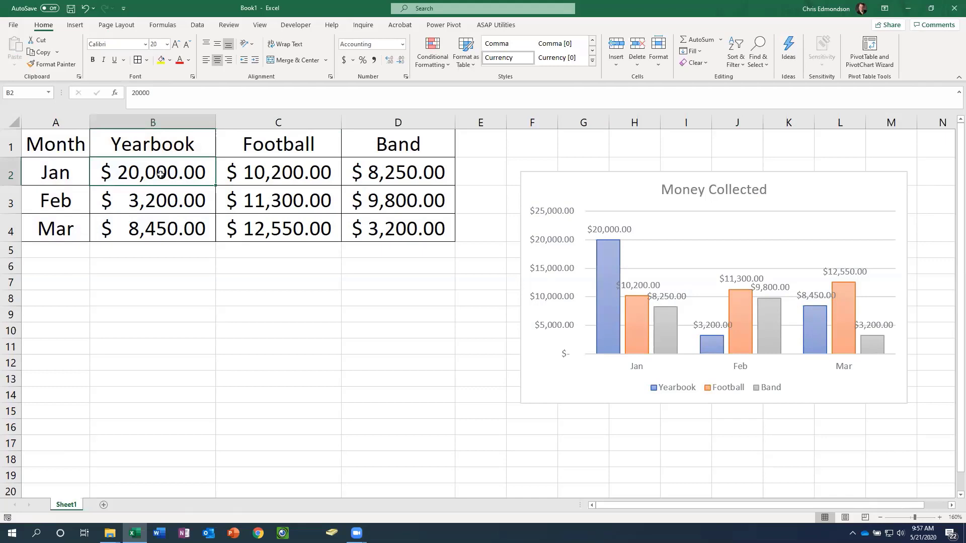
{"action": "left_click", "coordinate": [132, 91]}
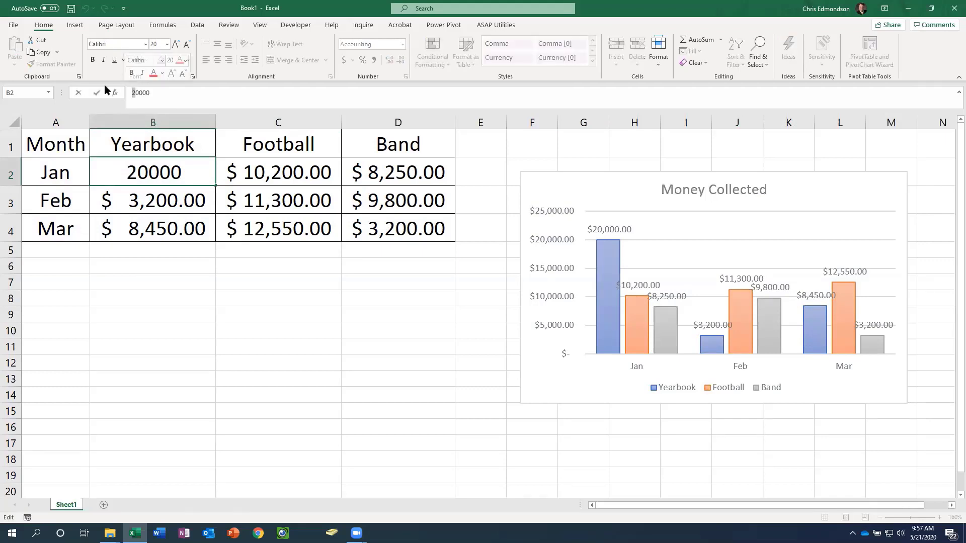
{"action": "type", "text": "1"}
{"action": "key", "text": "Return"}
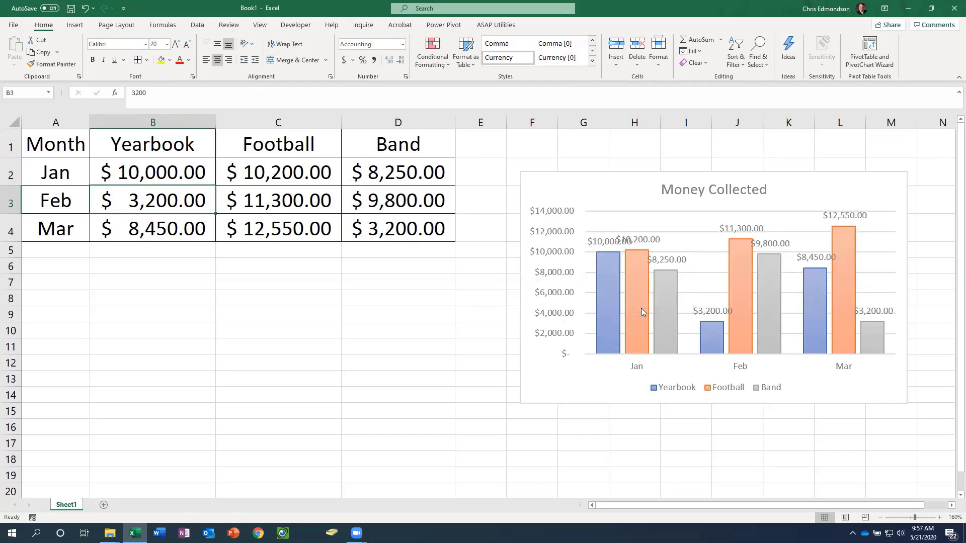
Switch to the Chrome browser and open youtube.com
{"action": "mouse_move", "coordinate": [641, 308]}
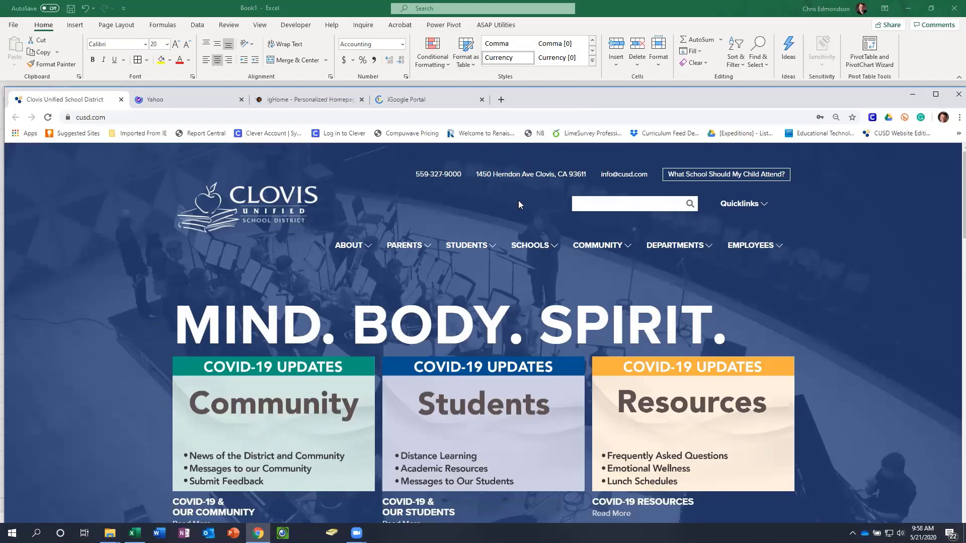
{"action": "left_click", "coordinate": [126, 114]}
{"action": "type", "text": "yo"}
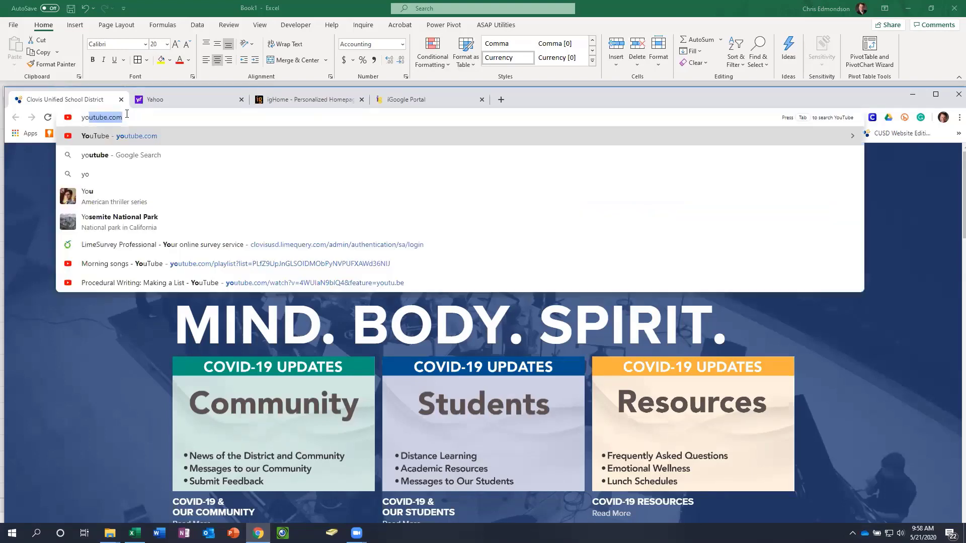
{"action": "type", "text": "utube.com"}
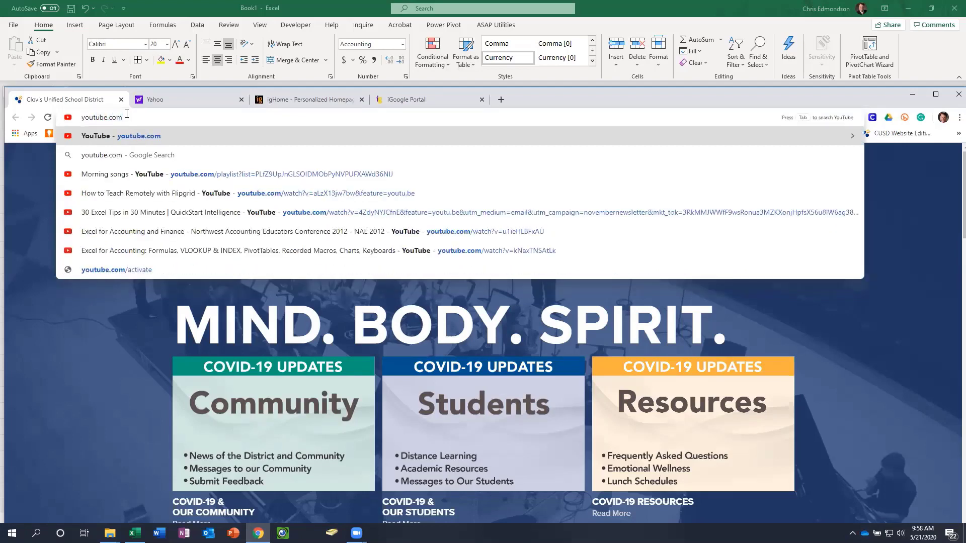
{"action": "key", "text": "Return"}
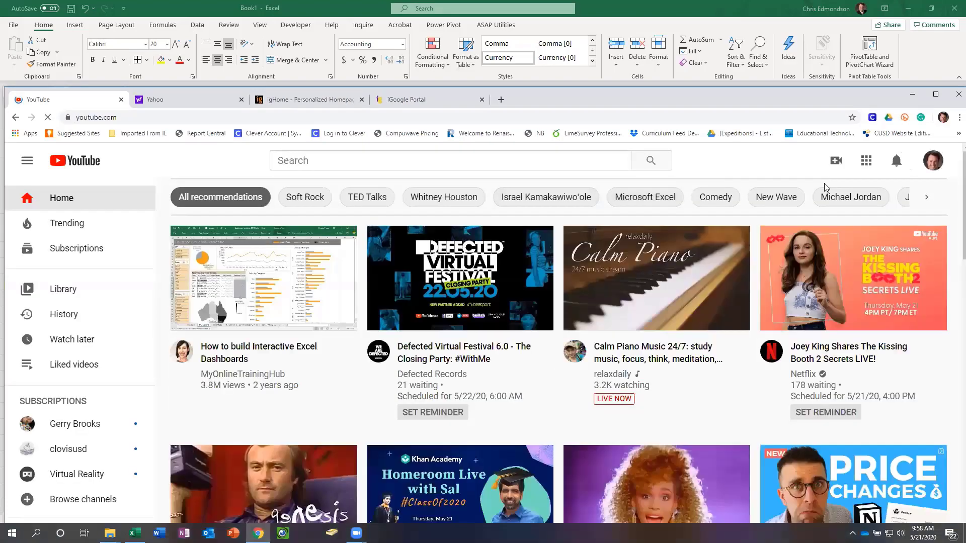
Search YouTube for "mail merge from excel to word"
{"action": "left_click", "coordinate": [305, 160]}
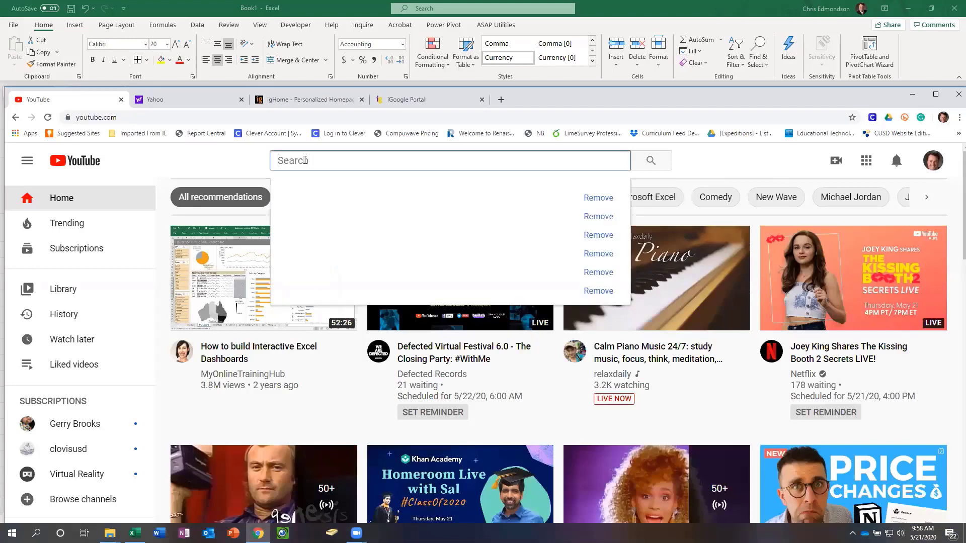
{"action": "type", "text": "mail"}
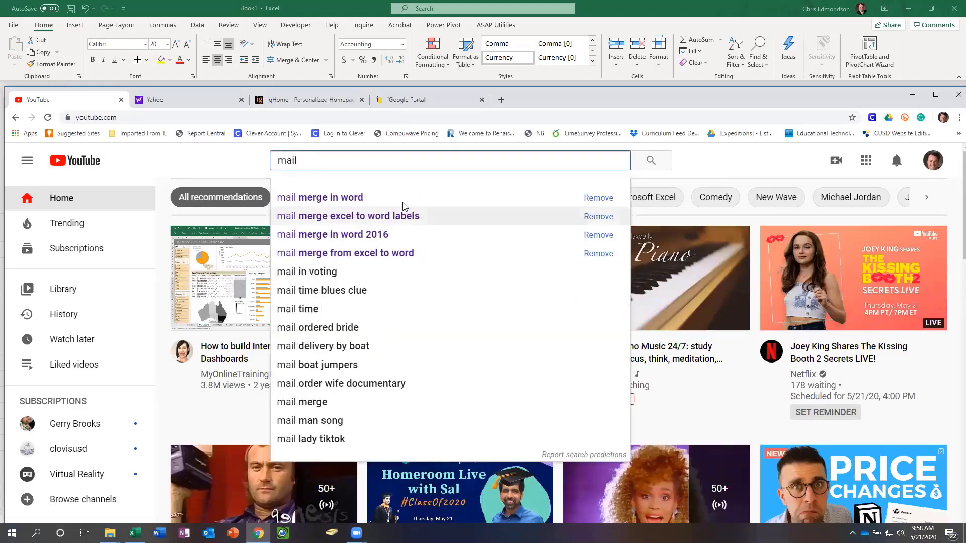
{"action": "left_click", "coordinate": [391, 253]}
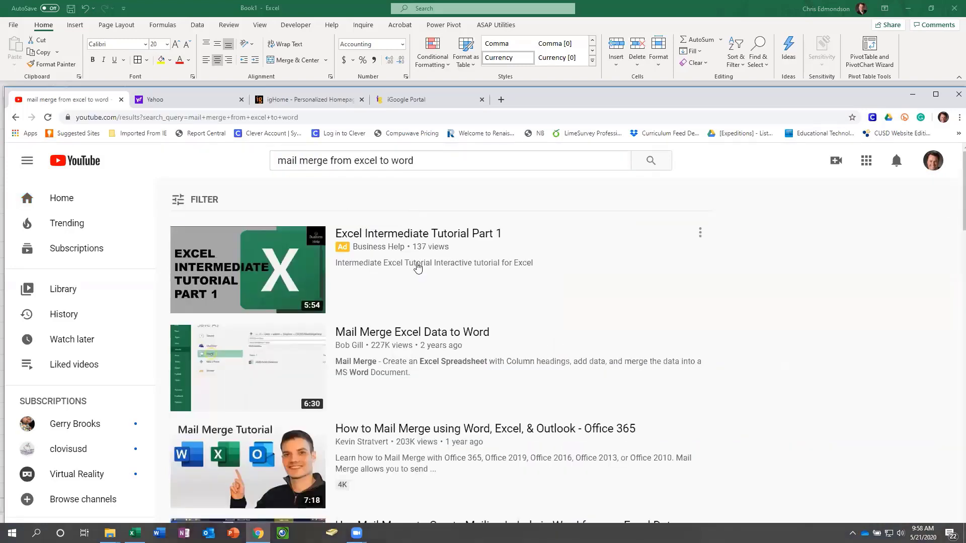
Look through the YouTube results for tutorials on mail merging Excel data into Word
{"action": "scroll", "coordinate": [417, 271], "scroll_direction": "down", "scroll_amount": 2}
{"action": "scroll", "coordinate": [462, 347], "scroll_direction": "down", "scroll_amount": 10}
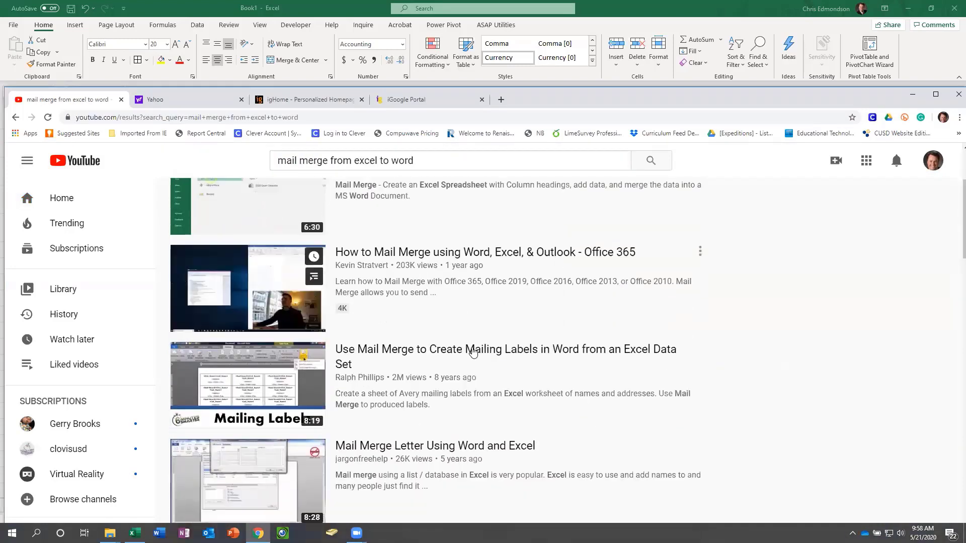
{"action": "scroll", "coordinate": [473, 335], "scroll_direction": "down", "scroll_amount": 1}
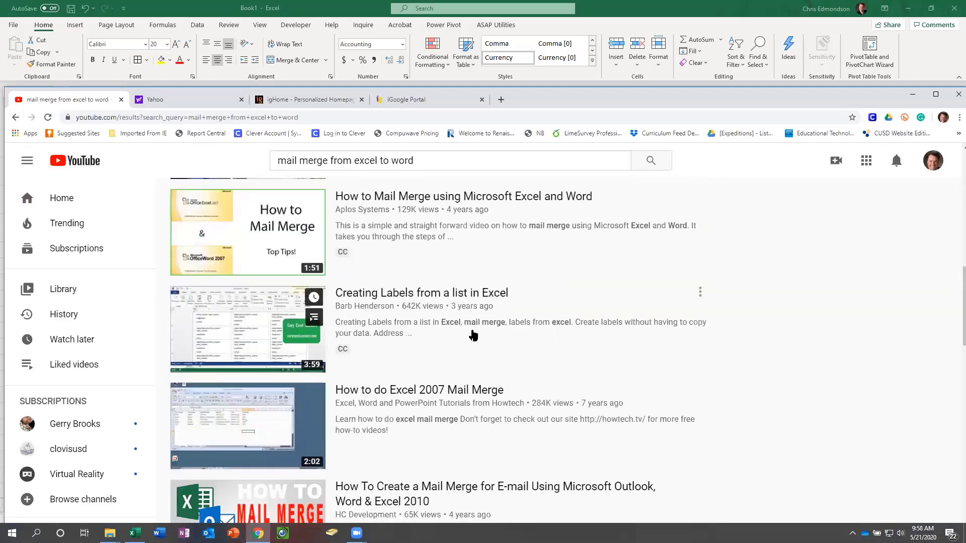
{"action": "scroll", "coordinate": [471, 335], "scroll_direction": "down", "scroll_amount": 3}
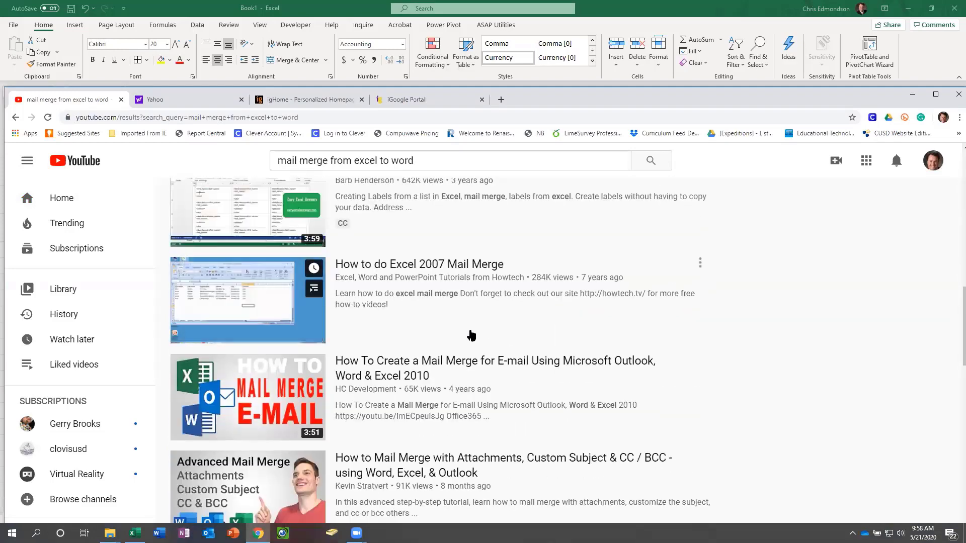
{"action": "scroll", "coordinate": [471, 335], "scroll_direction": "up", "scroll_amount": 1}
{"action": "scroll", "coordinate": [471, 339], "scroll_direction": "down", "scroll_amount": 3}
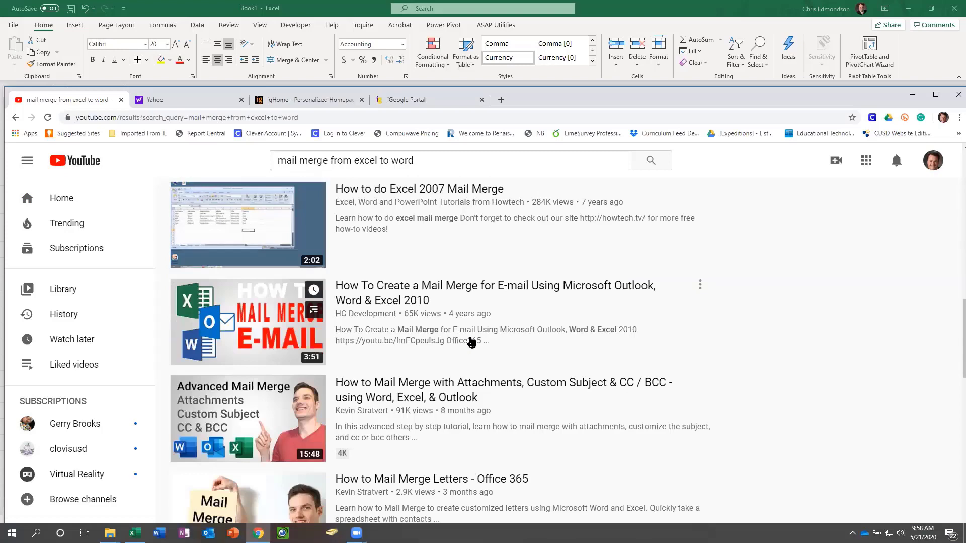
{"action": "scroll", "coordinate": [472, 342], "scroll_direction": "up", "scroll_amount": 9}
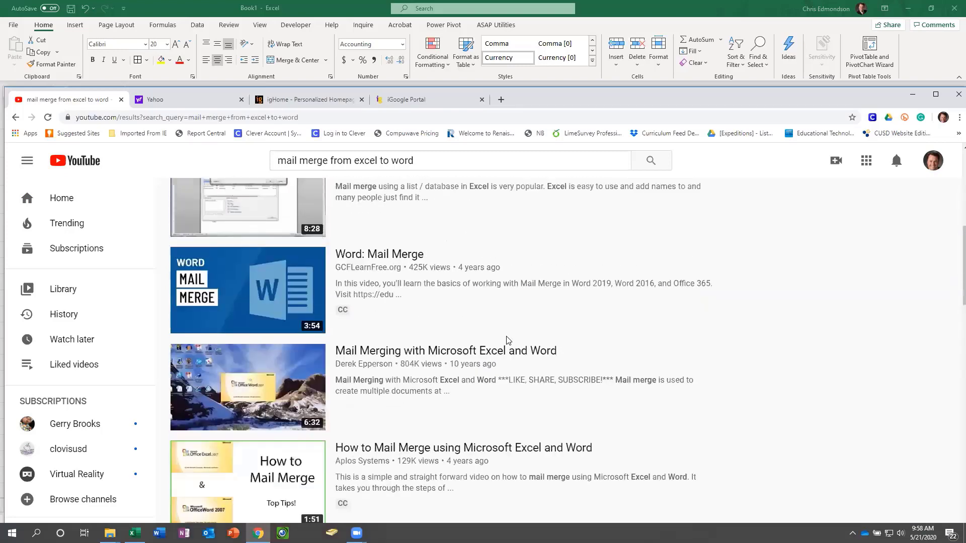
{"action": "scroll", "coordinate": [507, 340], "scroll_direction": "up", "scroll_amount": 11}
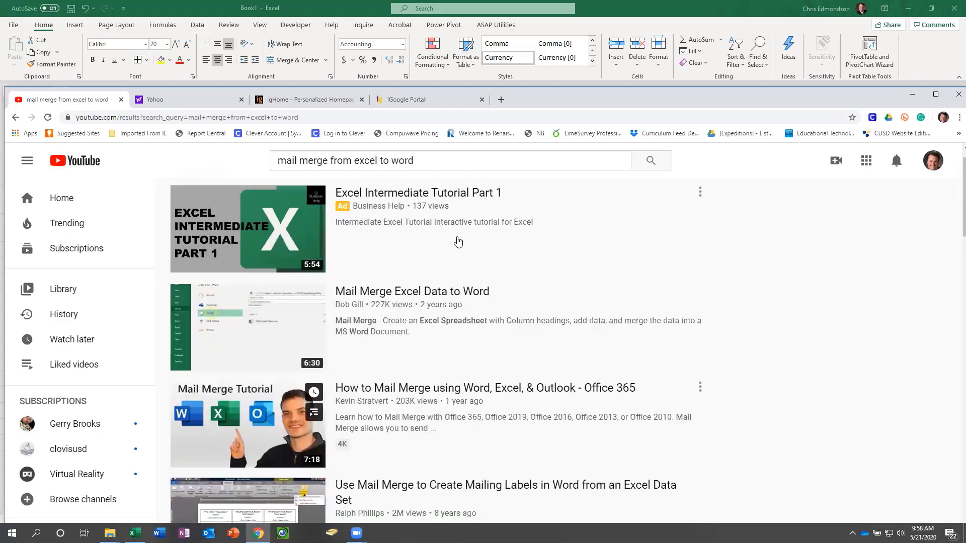
{"action": "scroll", "coordinate": [457, 242], "scroll_direction": "up", "scroll_amount": 1}
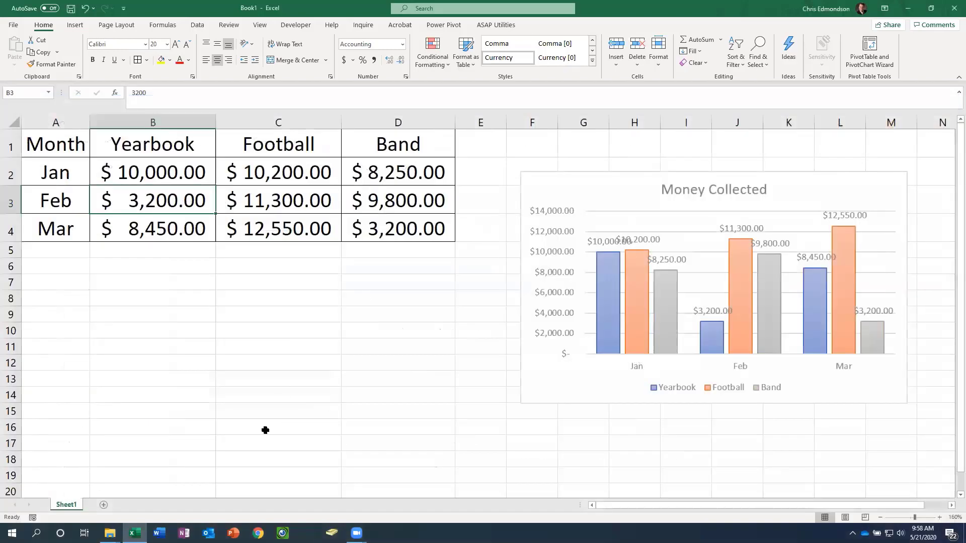
Switch back to Excel and open the recent workbook Beg_Excel Training Practice File
{"action": "left_click", "coordinate": [490, 25]}
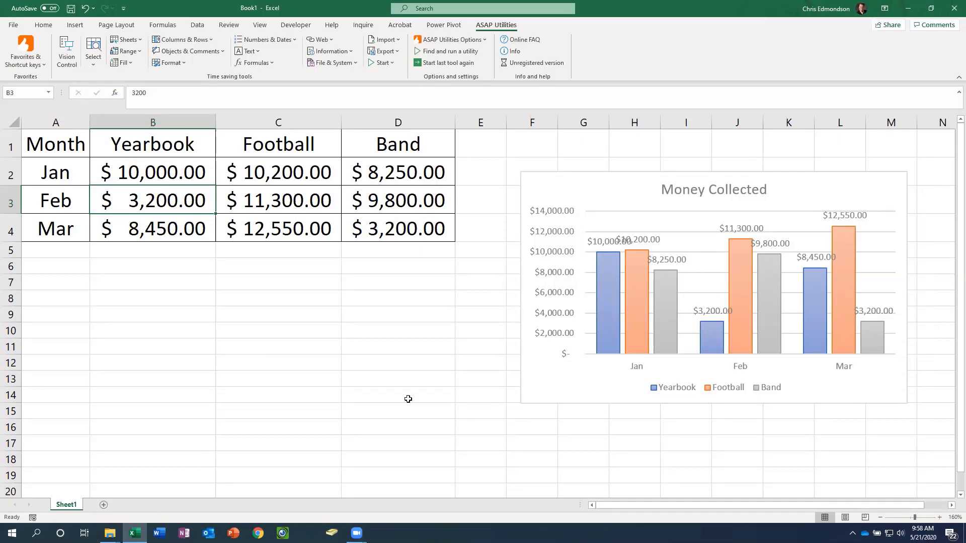
{"action": "left_click", "coordinate": [12, 25]}
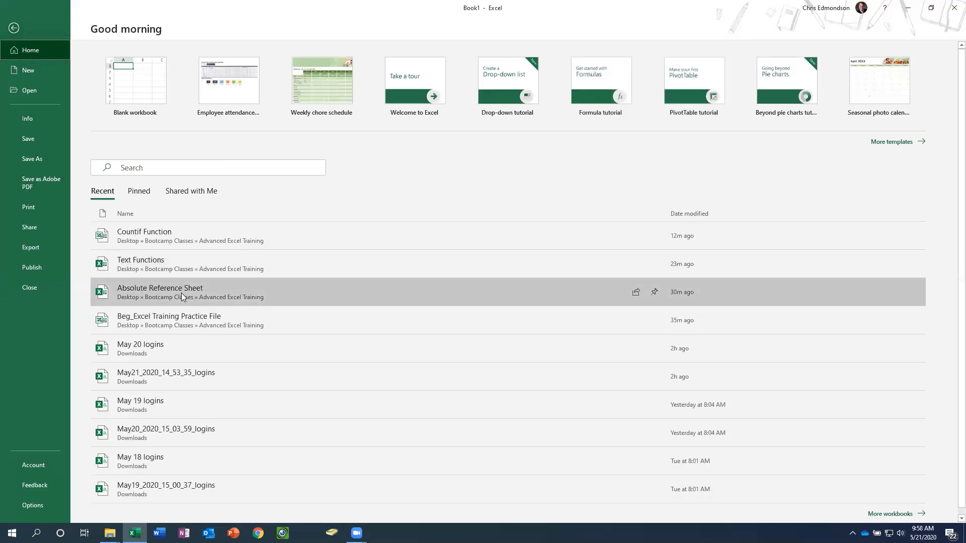
{"action": "left_click", "coordinate": [191, 324]}
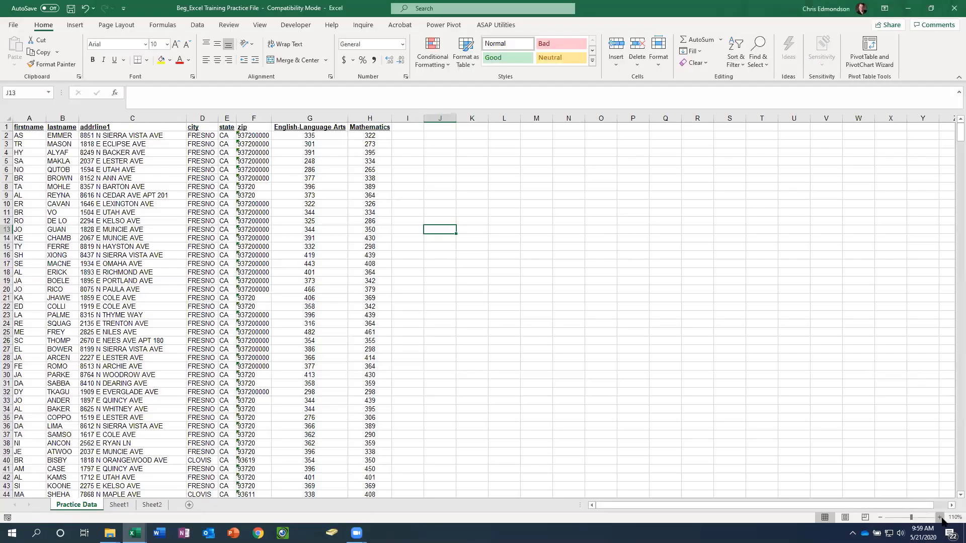
Shade every second row of A1:H22 grey with the ASAP Utilities nth-row coloring tool, using standard cell coloring and removing existing colors
{"action": "left_click", "coordinate": [939, 517]}
{"action": "left_click", "coordinate": [939, 517]}
{"action": "left_click", "coordinate": [939, 517]}
{"action": "left_click", "coordinate": [939, 516]}
{"action": "left_click", "coordinate": [939, 516]}
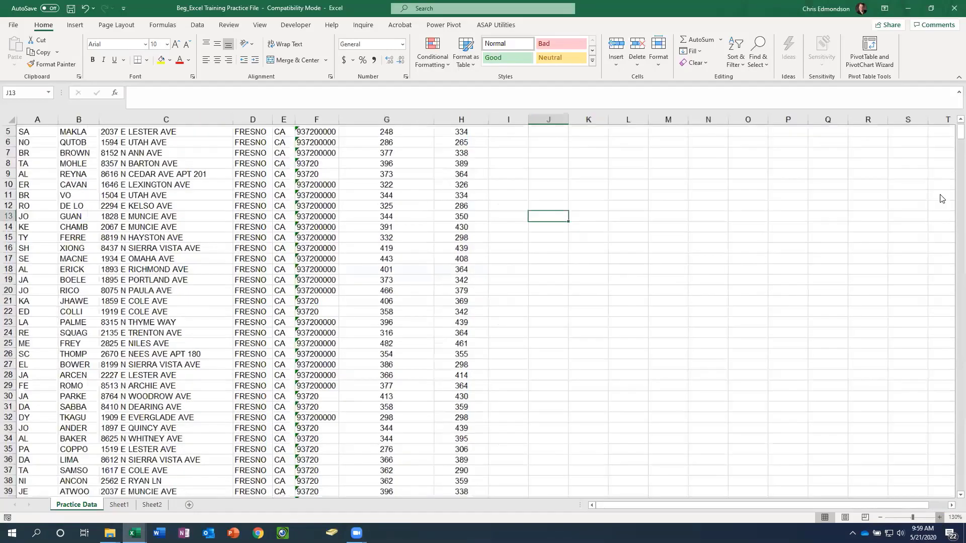
{"action": "scroll", "coordinate": [952, 117], "scroll_direction": "up", "scroll_amount": 3}
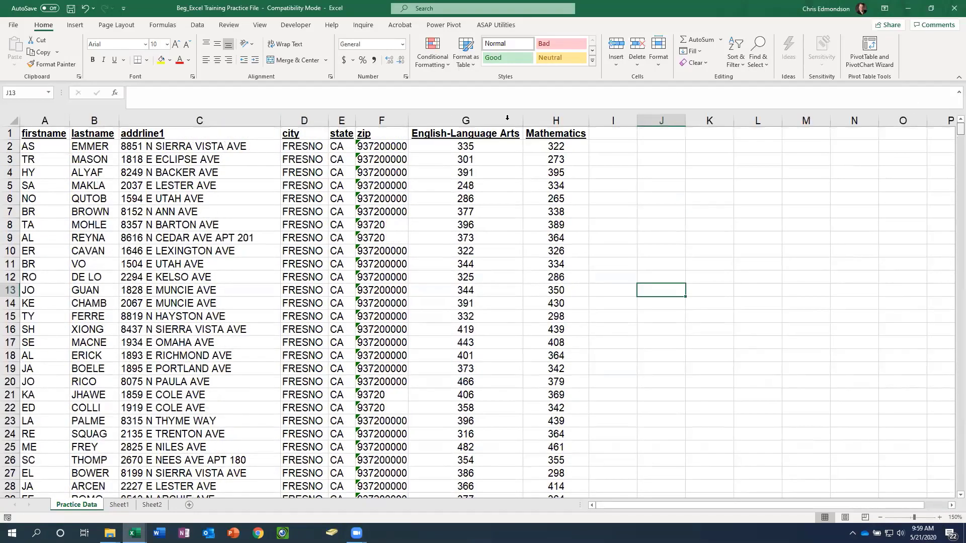
{"action": "left_click", "coordinate": [496, 25]}
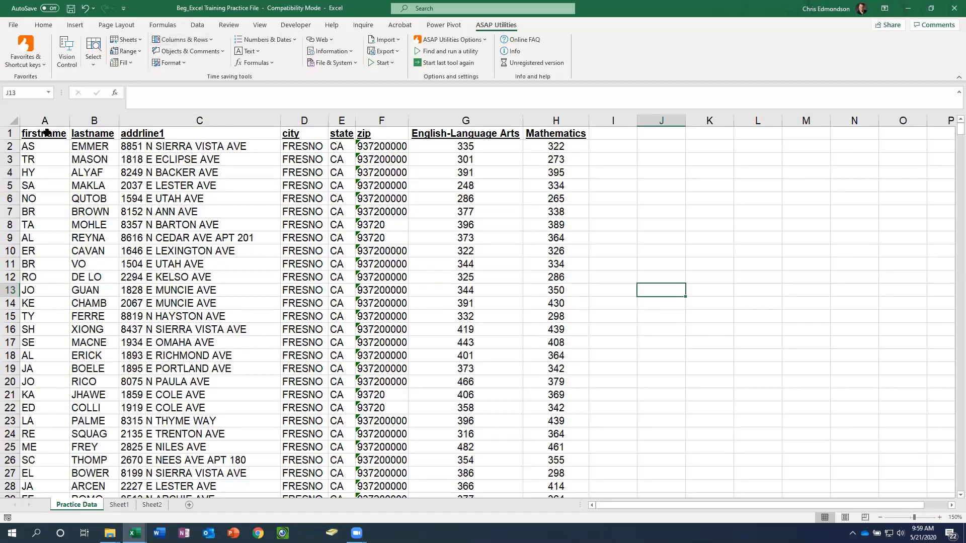
{"action": "left_click_drag", "start_coordinate": [38, 133], "coordinate": [547, 406]}
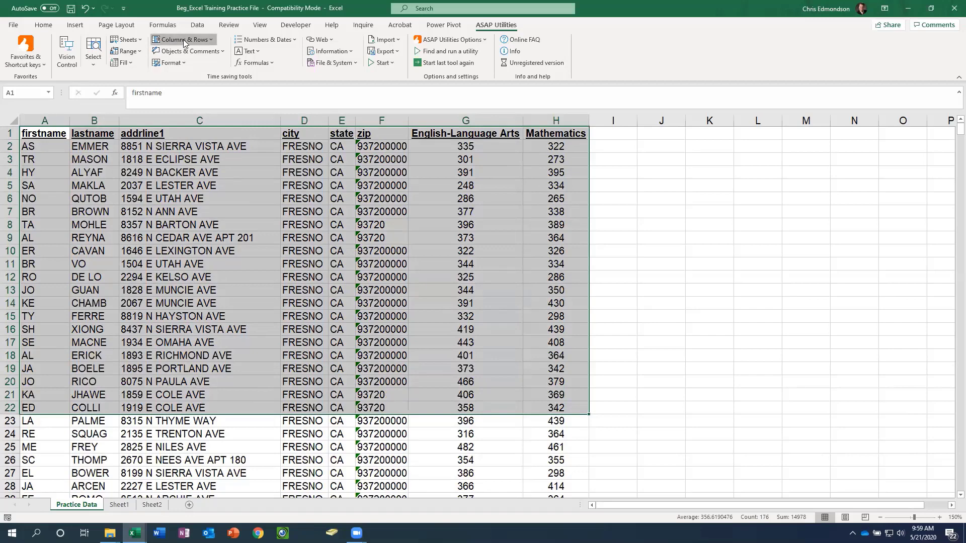
{"action": "left_click", "coordinate": [183, 40]}
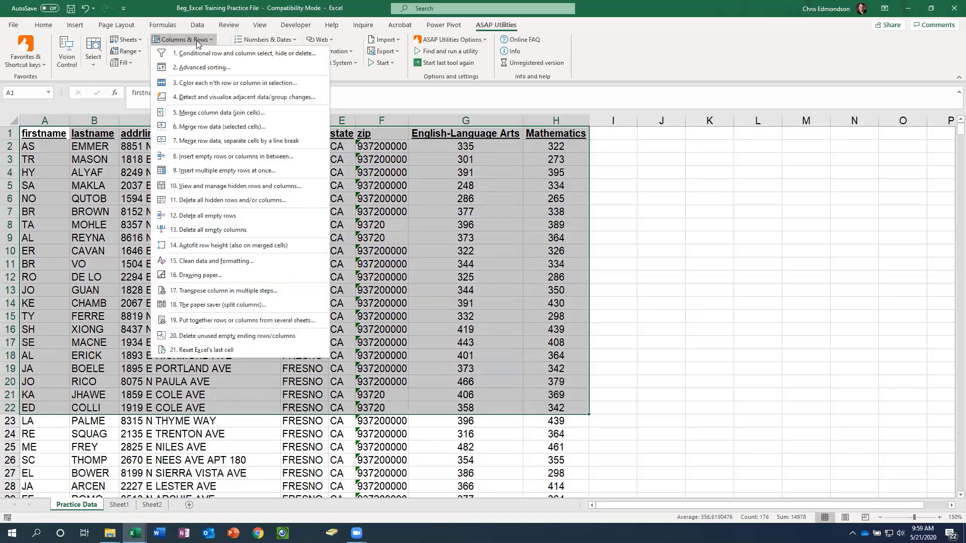
{"action": "left_click", "coordinate": [210, 85]}
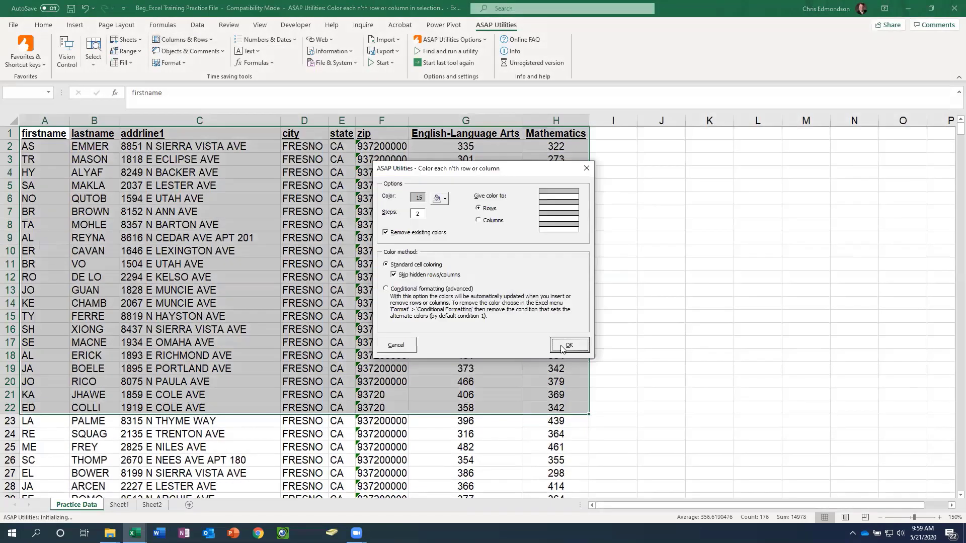
{"action": "left_click", "coordinate": [562, 348]}
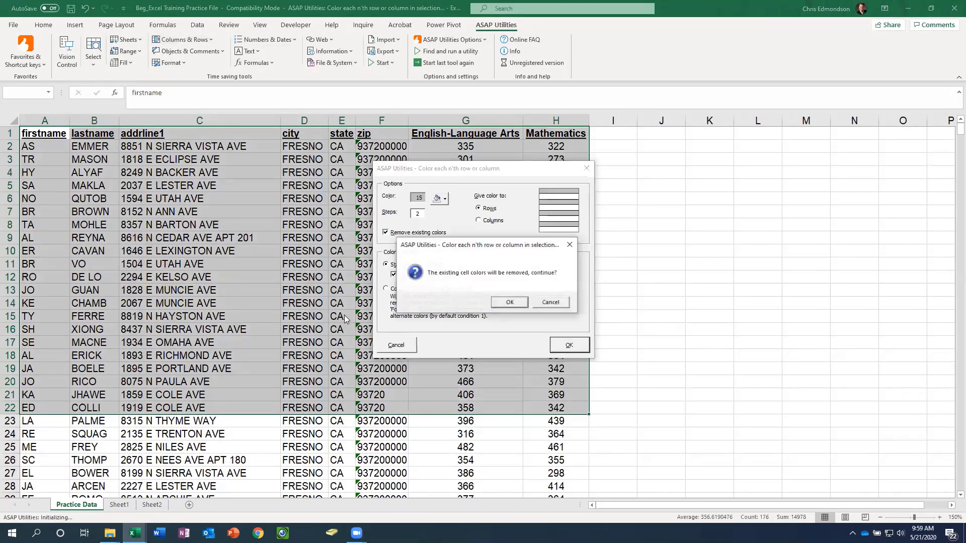
{"action": "left_click", "coordinate": [516, 303]}
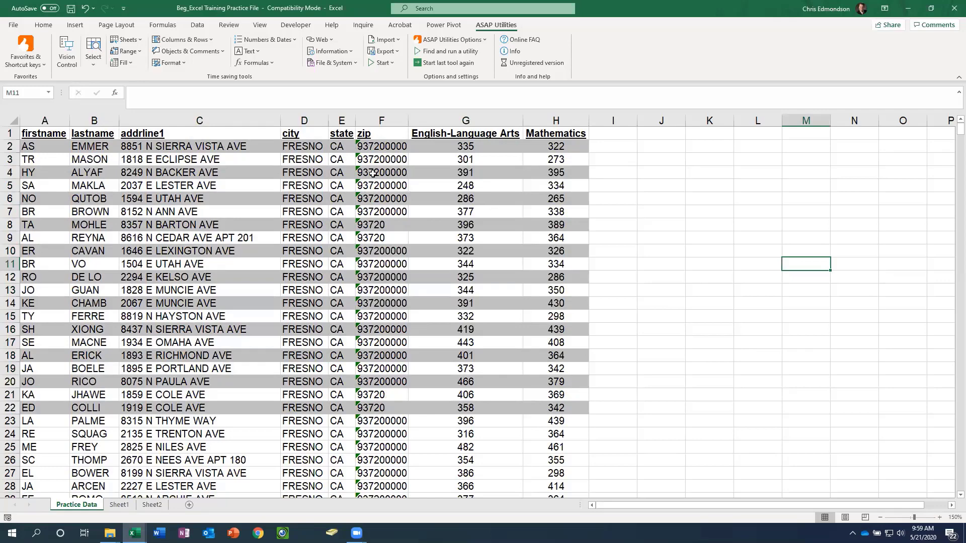
{"action": "left_click", "coordinate": [258, 52]}
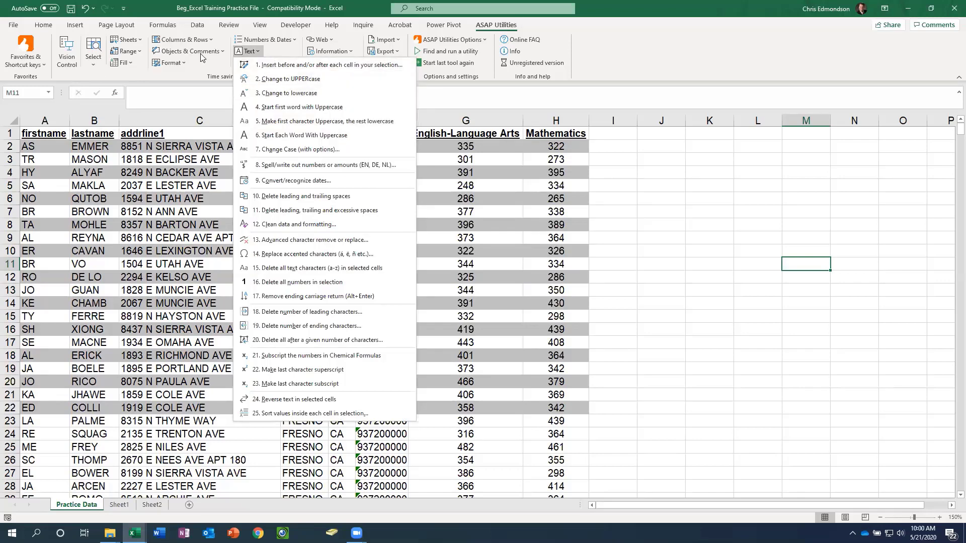
{"action": "left_click", "coordinate": [692, 52]}
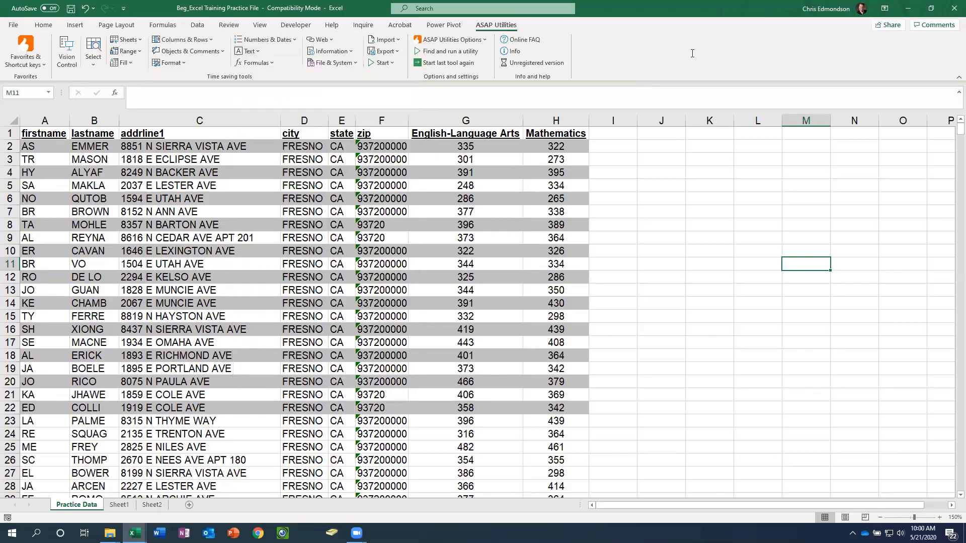